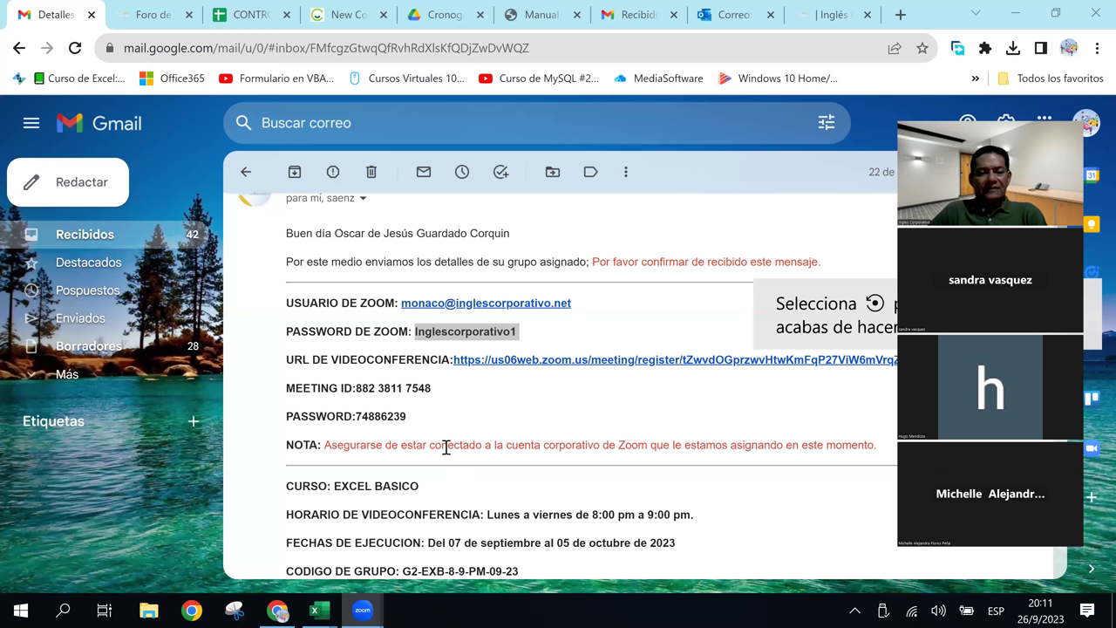
- Scroll down and back up through the group-details email in Gmail
scroll(444, 447, "down", 5)
scroll(444, 418, "down", 1)
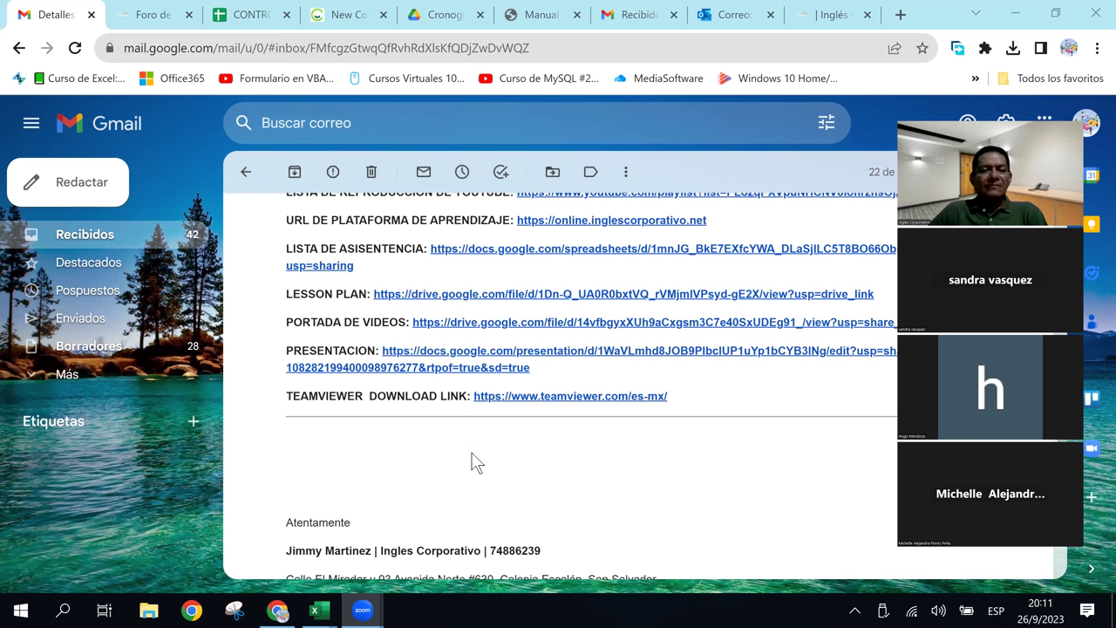
scroll(472, 463, "up", 1)
scroll(474, 461, "up", 3)
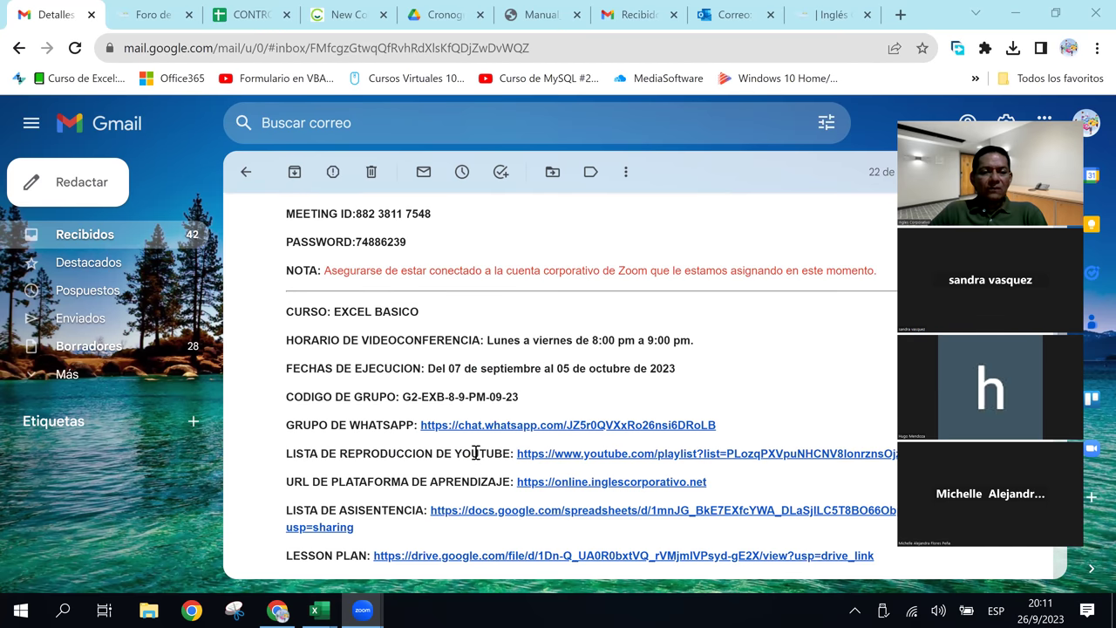
scroll(475, 455, "up", 2)
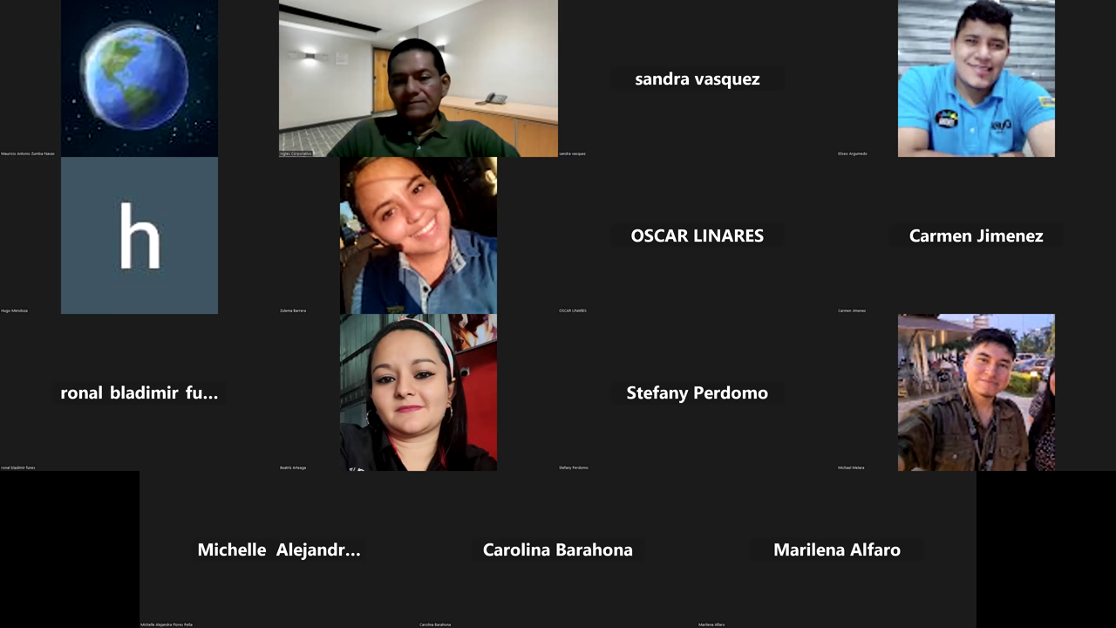
- Leave the meeting gallery, restore Chrome down to reveal Excel, and open the class 12 forum page
key("alt+Tab")
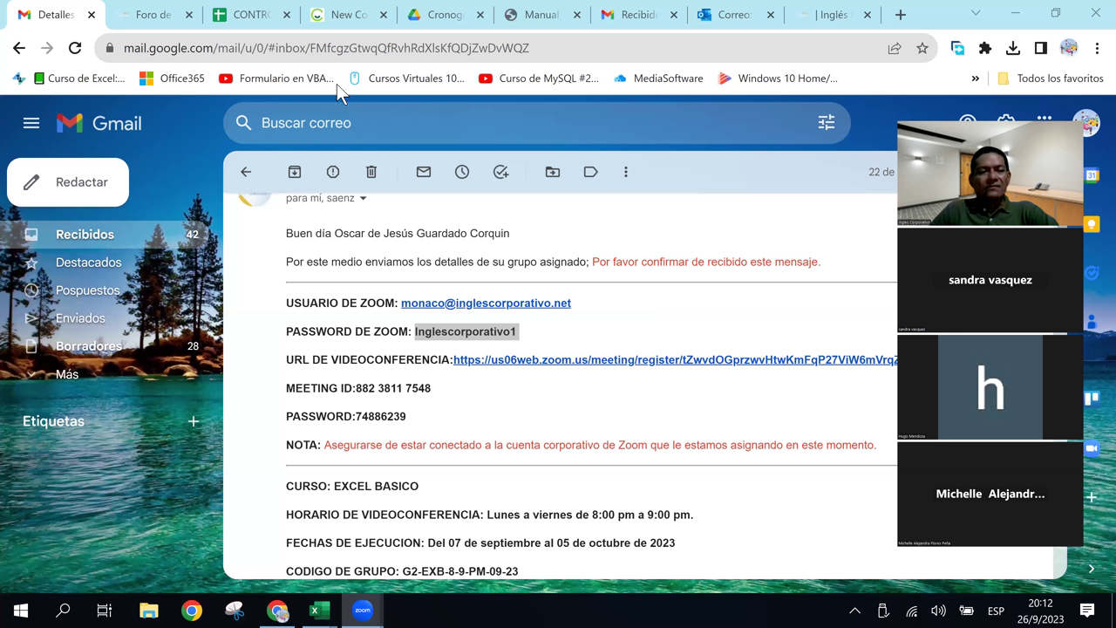
left_click(1055, 14)
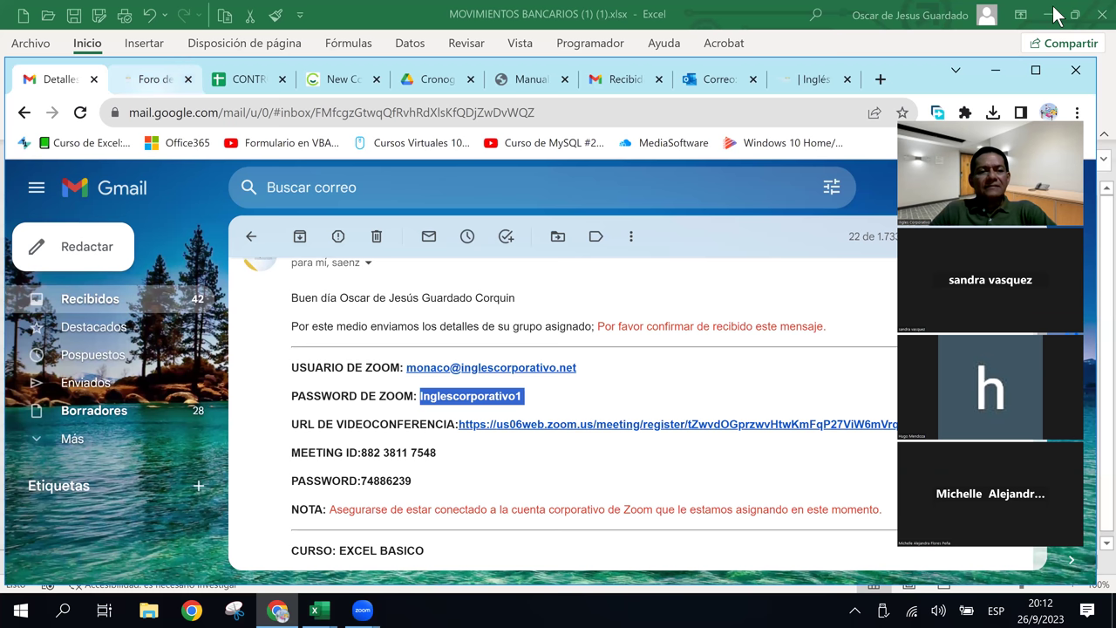
left_click(154, 79)
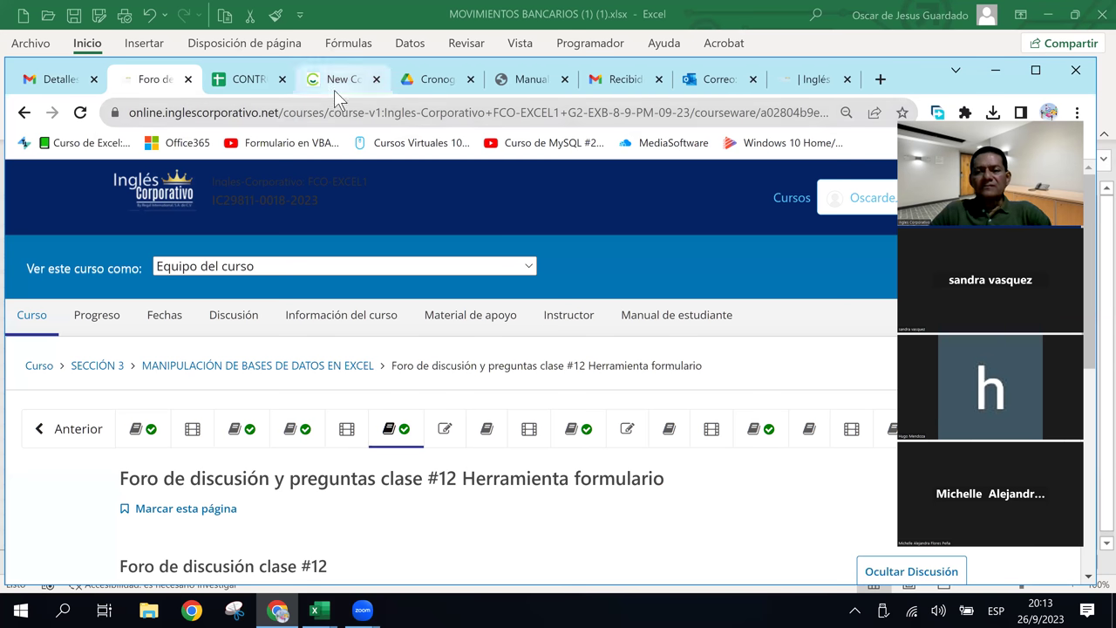
- Move from the forum page through the classroomscreen tab to the Cronograma schedule PDF
mouse_move(334, 90)
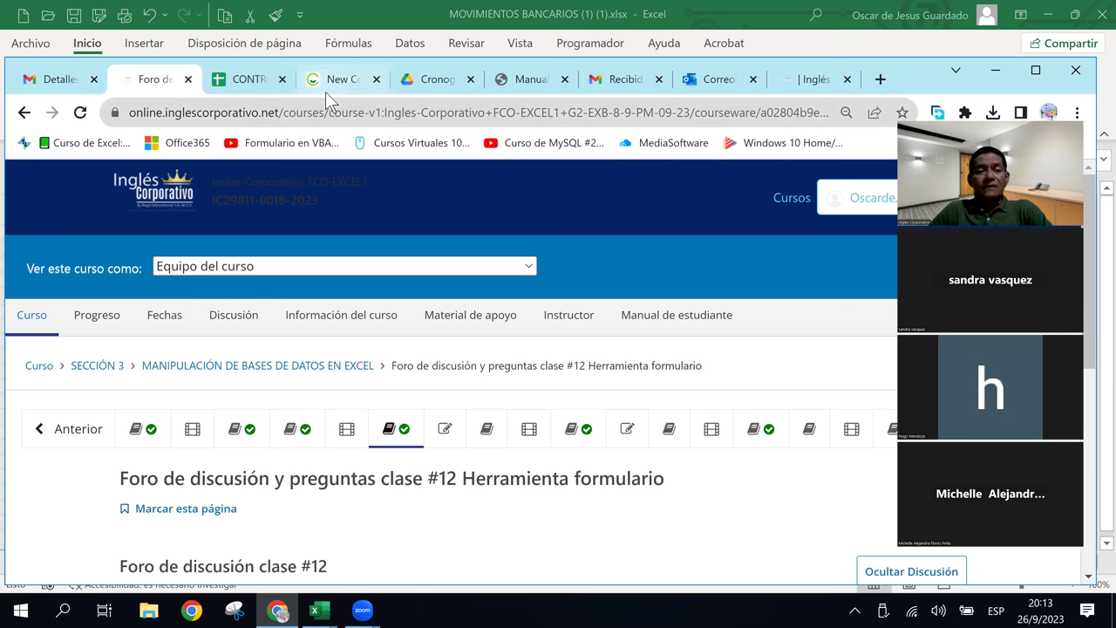
left_click(325, 86)
left_click(438, 87)
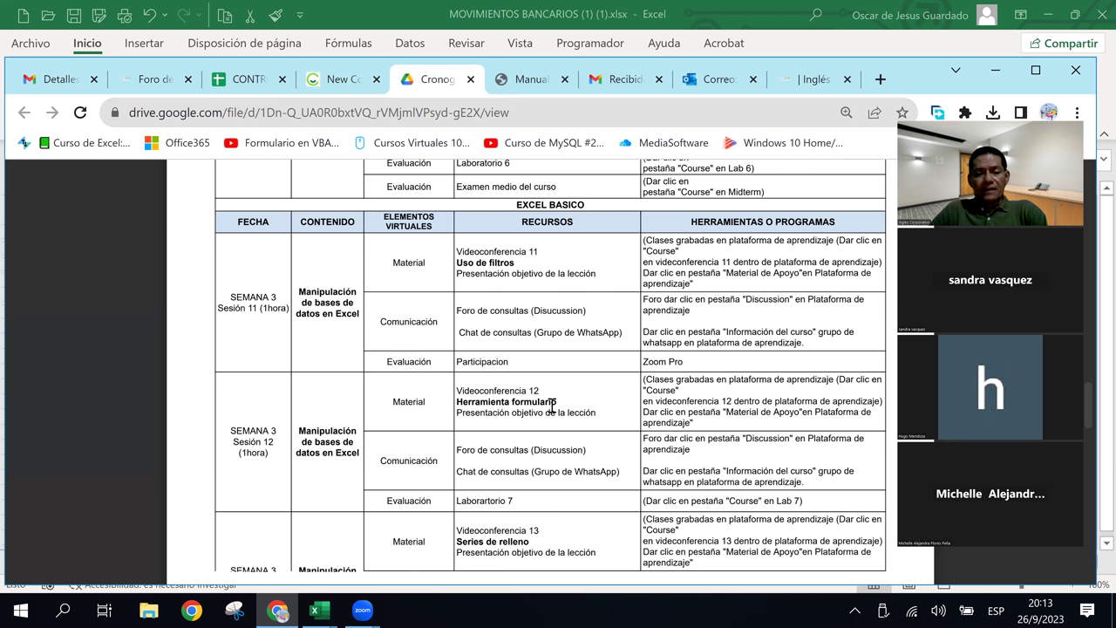
- Highlight and clear 'Herramienta formulario' in the schedule PDF, then preview the open Excel workbooks
left_click_drag(565, 402, 445, 399)
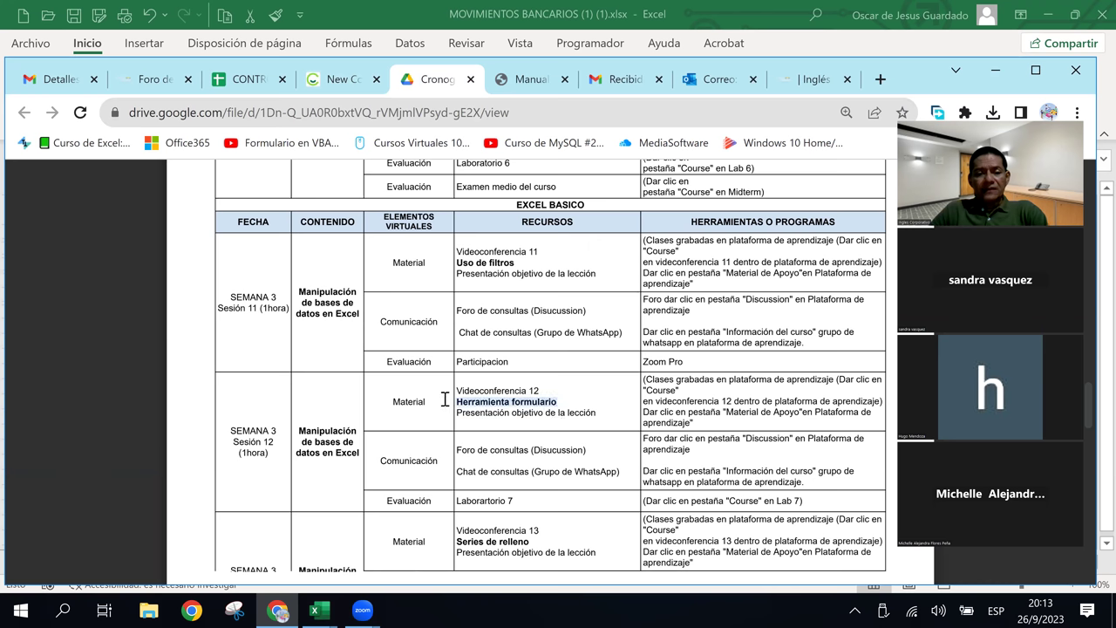
left_click(547, 406)
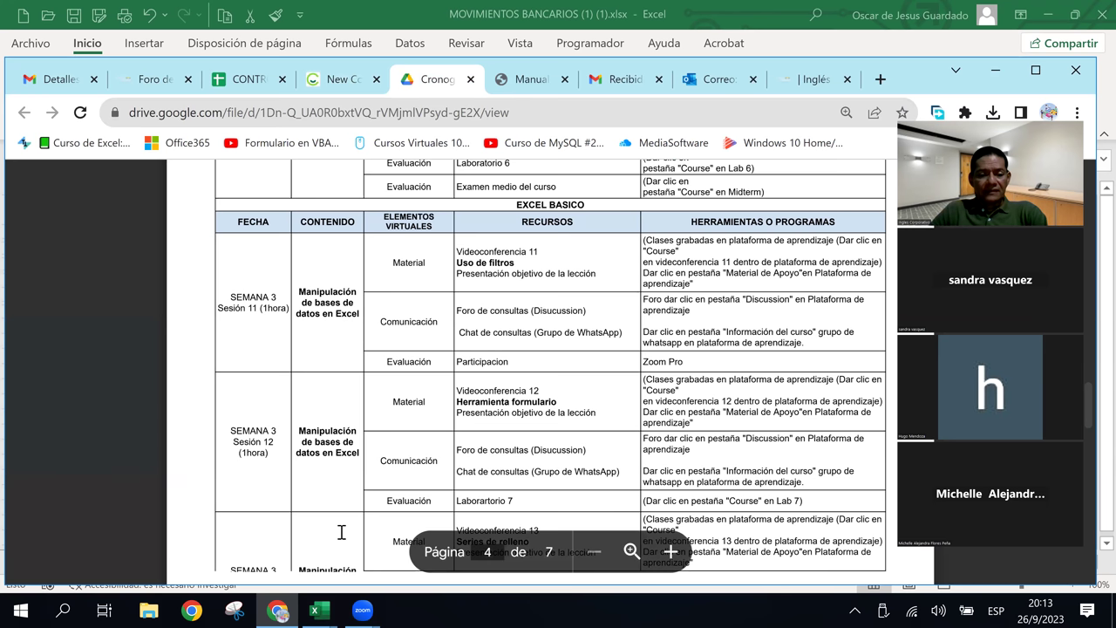
left_click(334, 608)
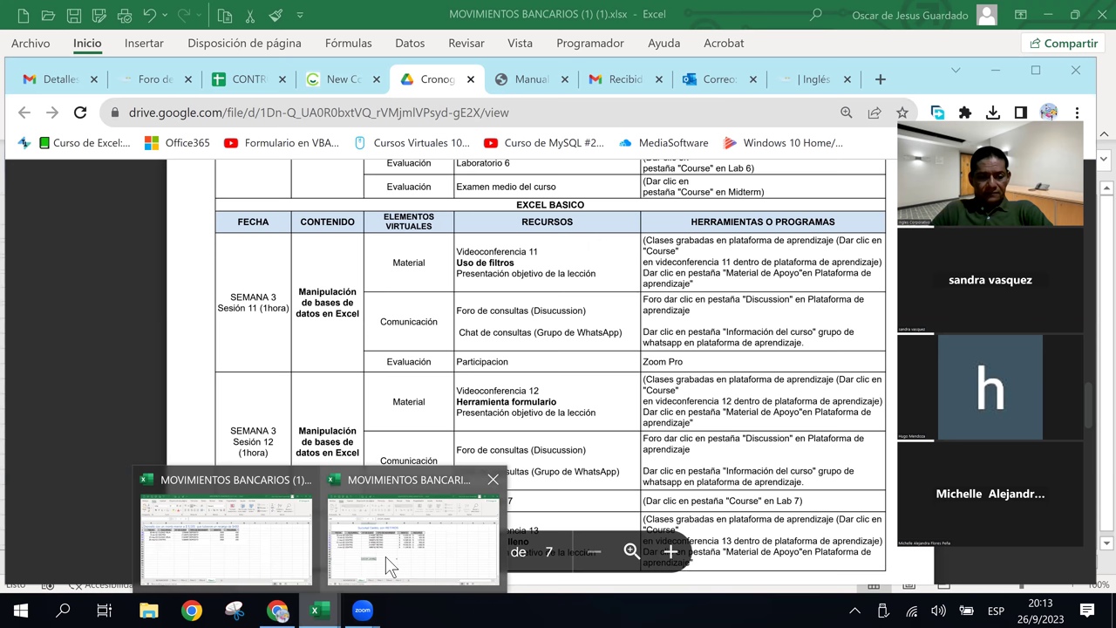
- Bring up MOVIMIENTOS BANCARIOS (3).xlsx and inspect the row-48 name and count cells
left_click(385, 556)
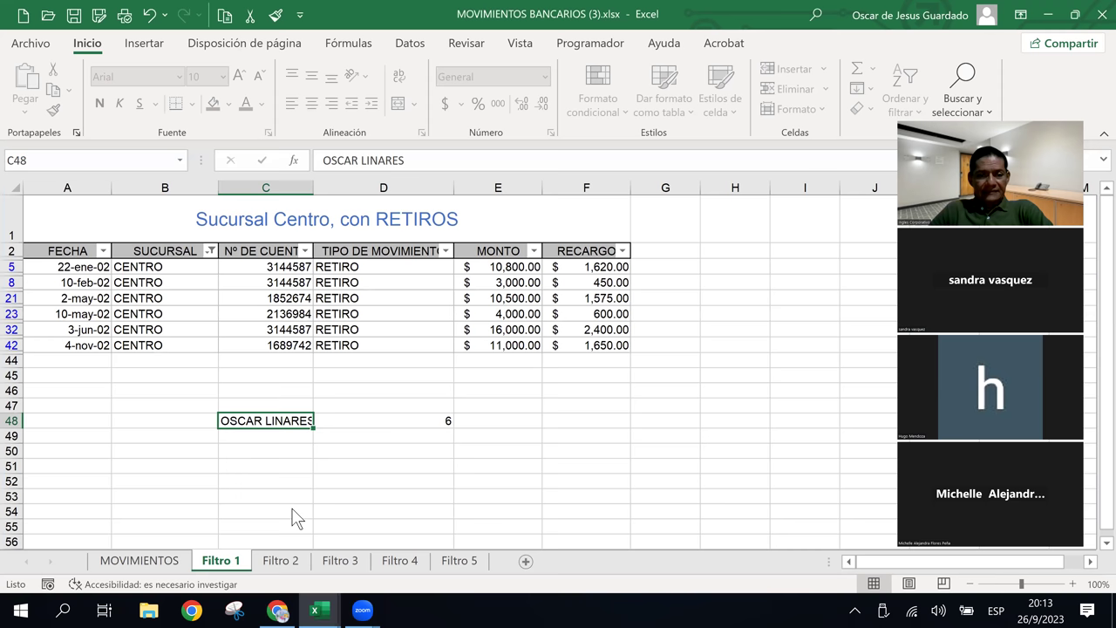
left_click(424, 425)
left_click(481, 410)
left_click(343, 375)
left_click(347, 390)
left_click(356, 431)
left_click(331, 421)
left_click(296, 406)
left_click(291, 423)
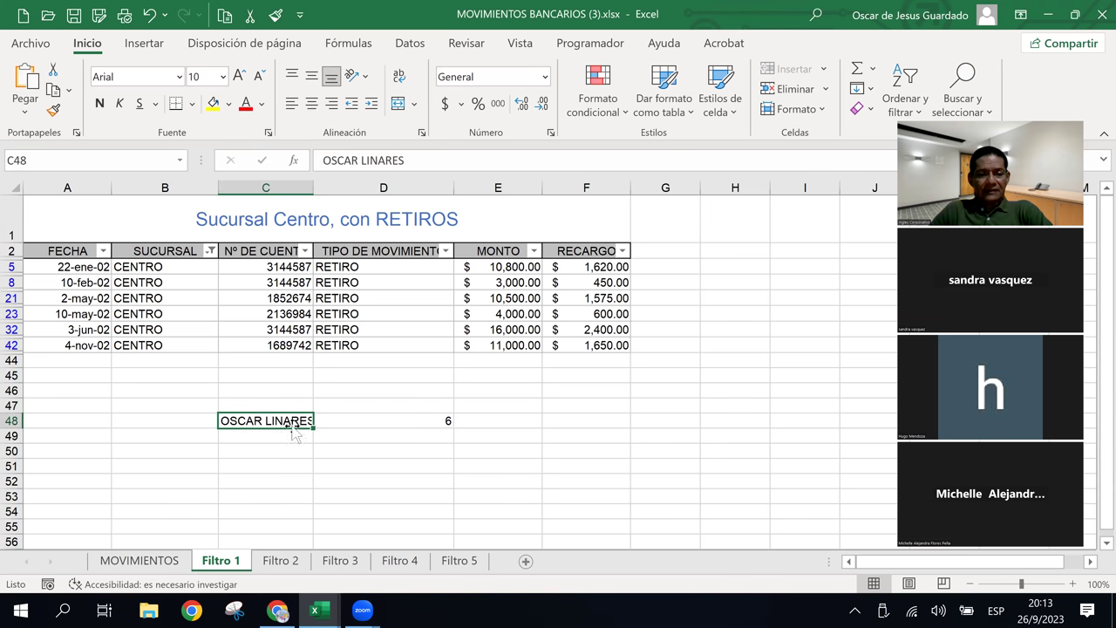
left_click(406, 423)
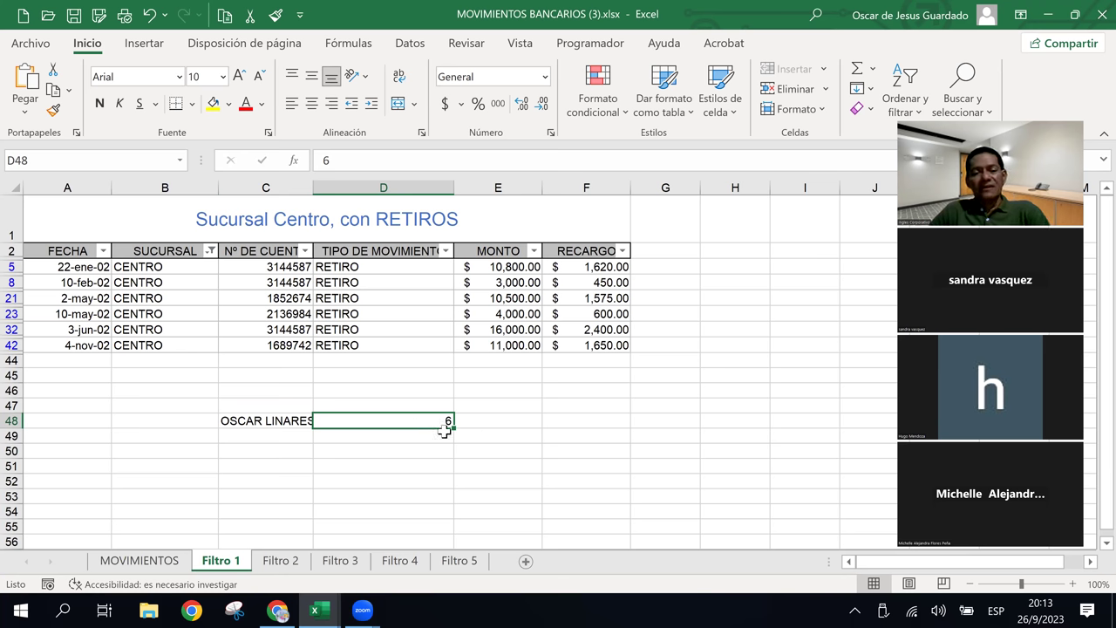
- Recheck C48 and the count 6 in D48, then close the workbook with 'No guardar'
left_click(239, 425)
left_click(386, 420)
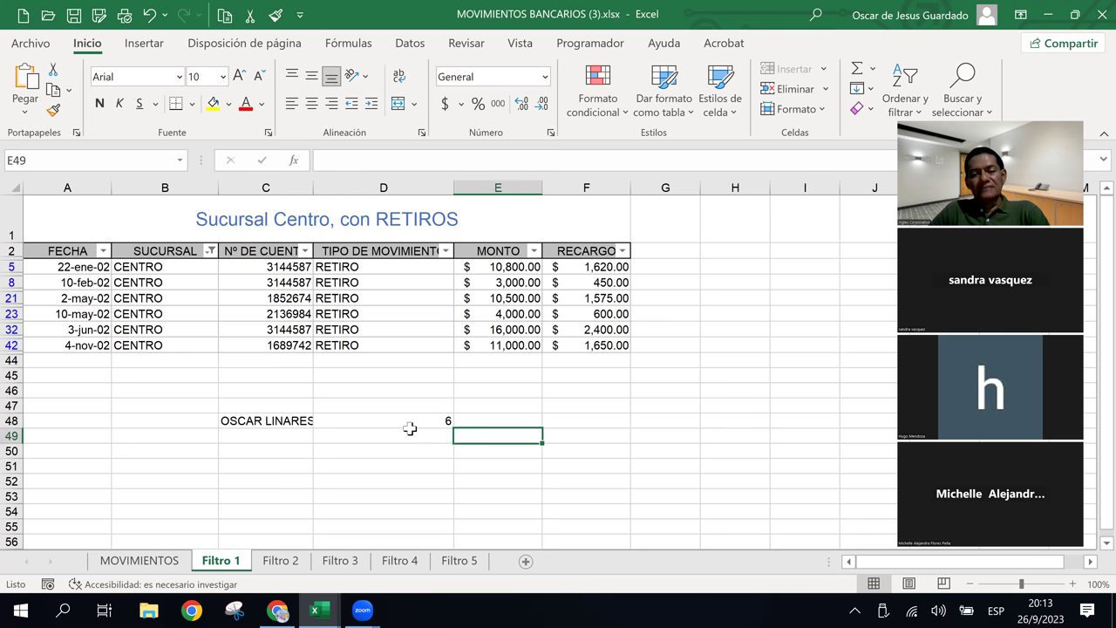
left_click(1101, 19)
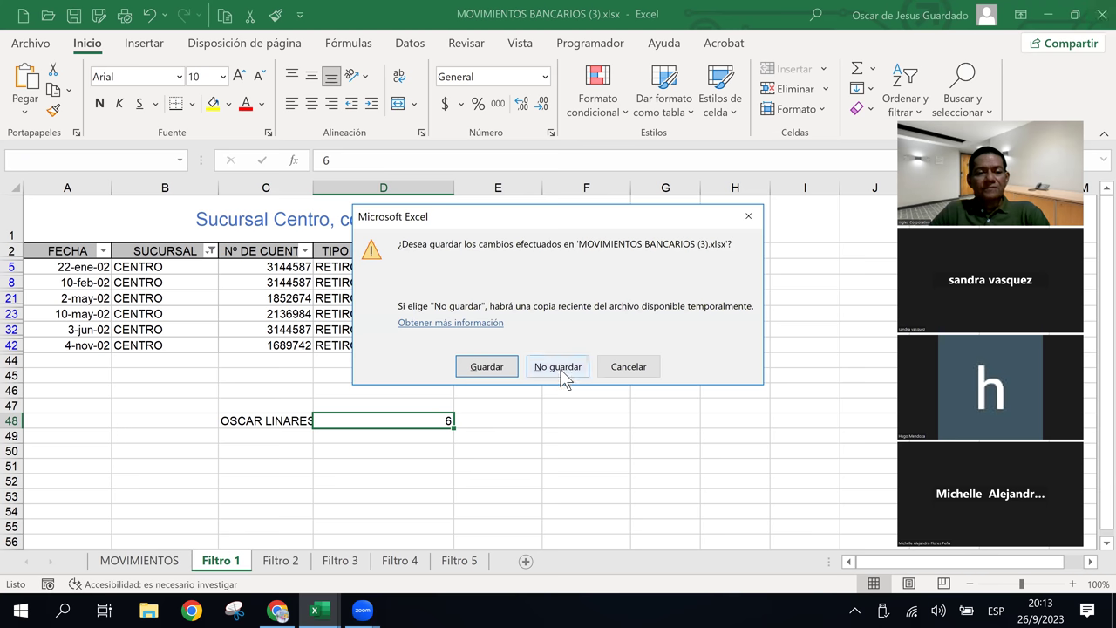
left_click(558, 367)
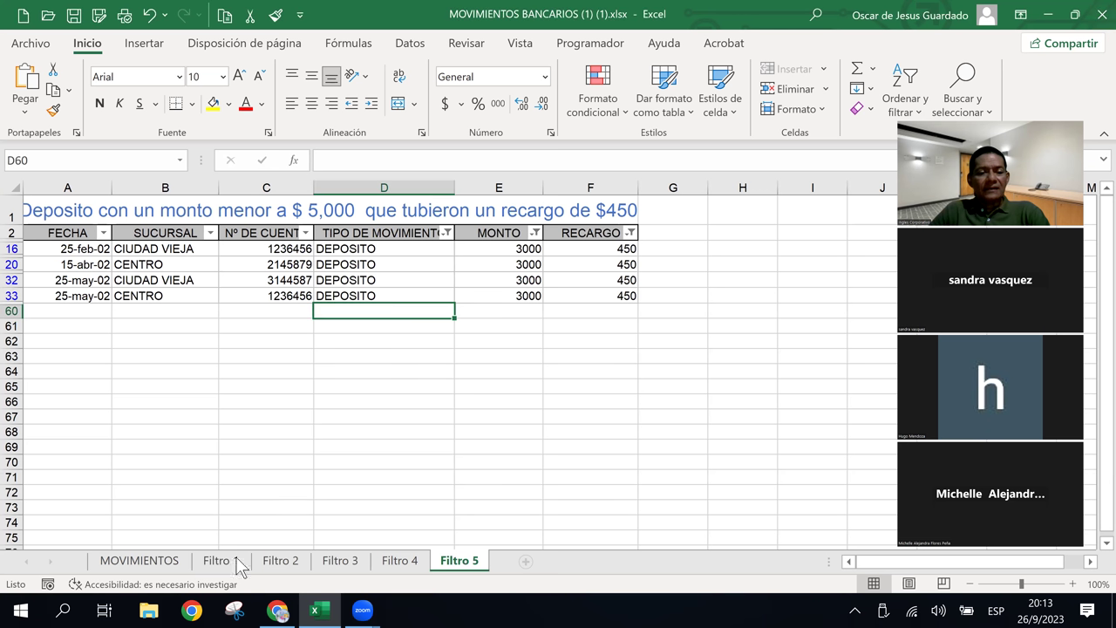
- Browse the Filtro 3 and Filtro 2 sheets, then return to Filtro 4
left_click(339, 562)
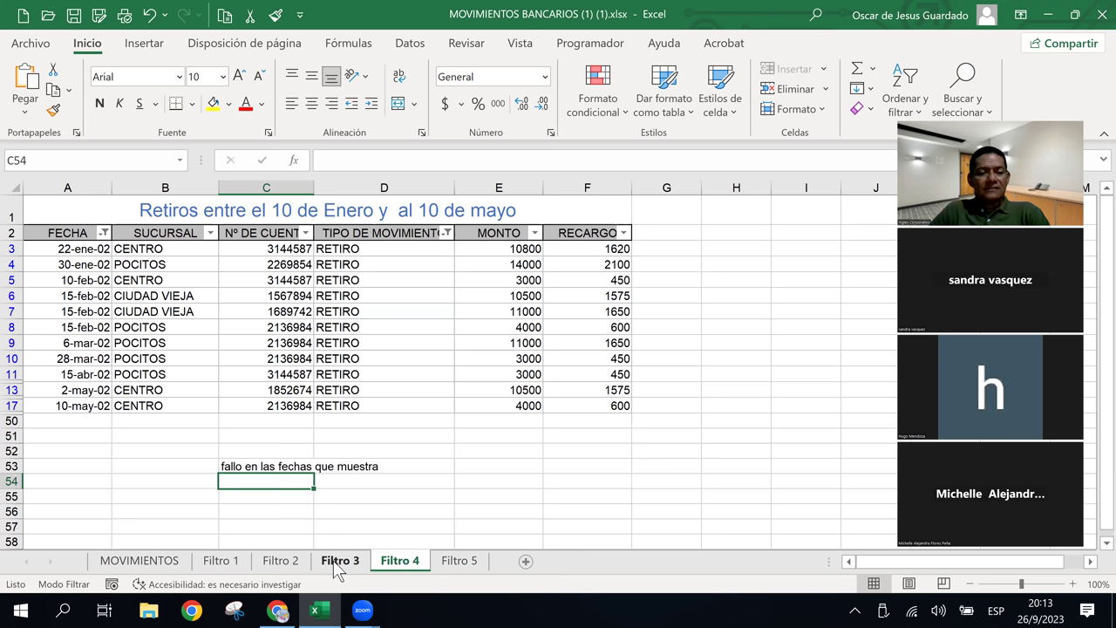
left_click(280, 561)
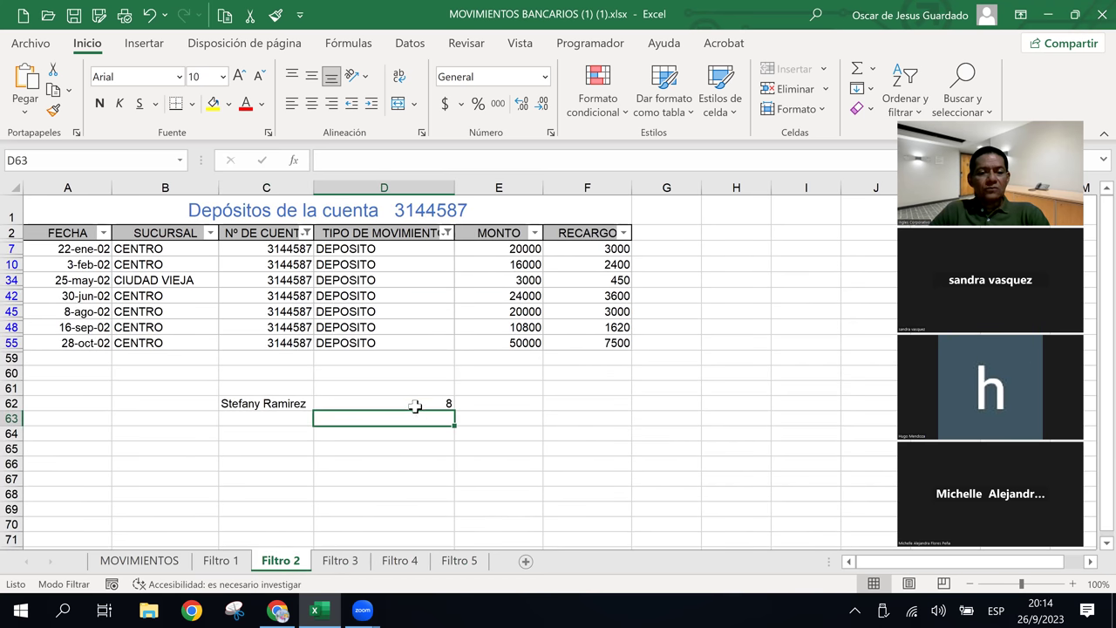
left_click(646, 433)
left_click(646, 301)
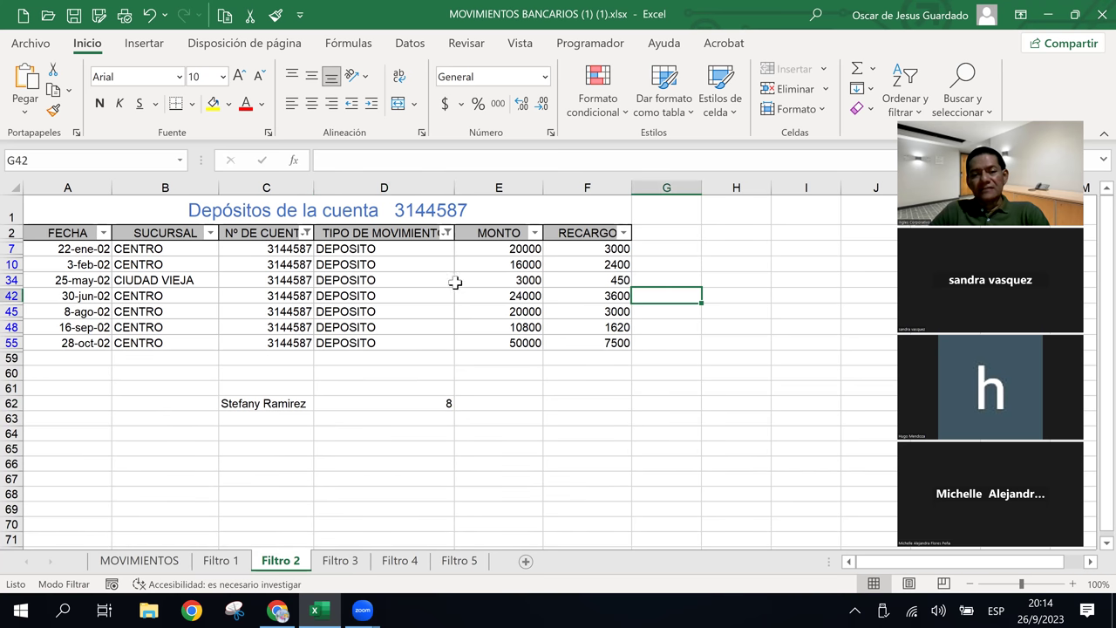
left_click(338, 560)
left_click(396, 560)
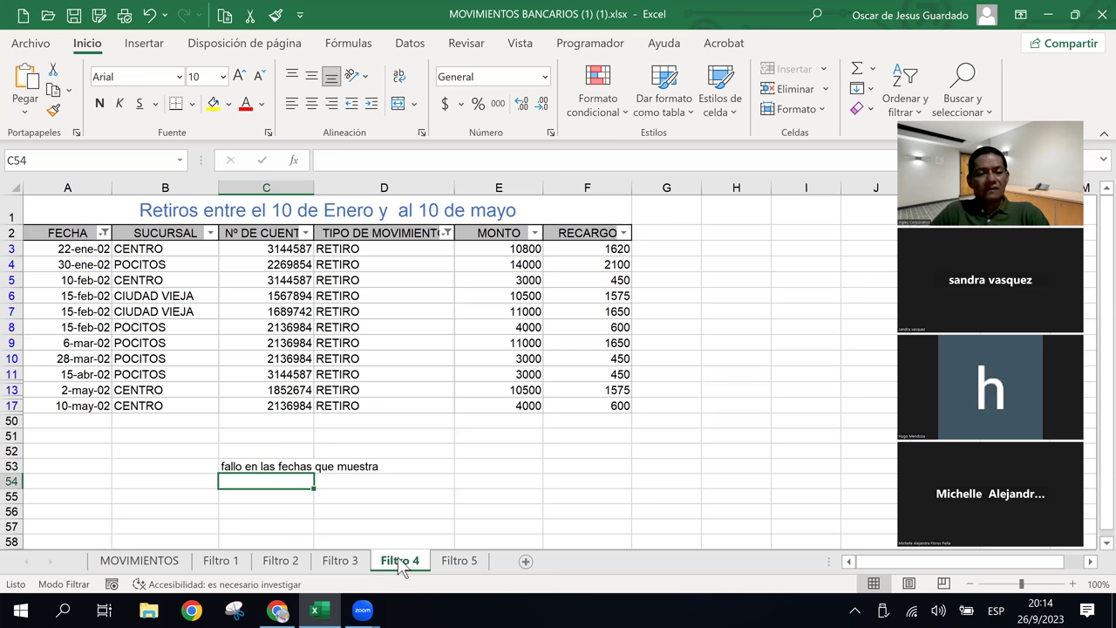
- Select the filtered FECHA dates and check entries like 28-mar-02, 15-abr-02, 2-may-02 and 10-may-02
left_click(382, 466)
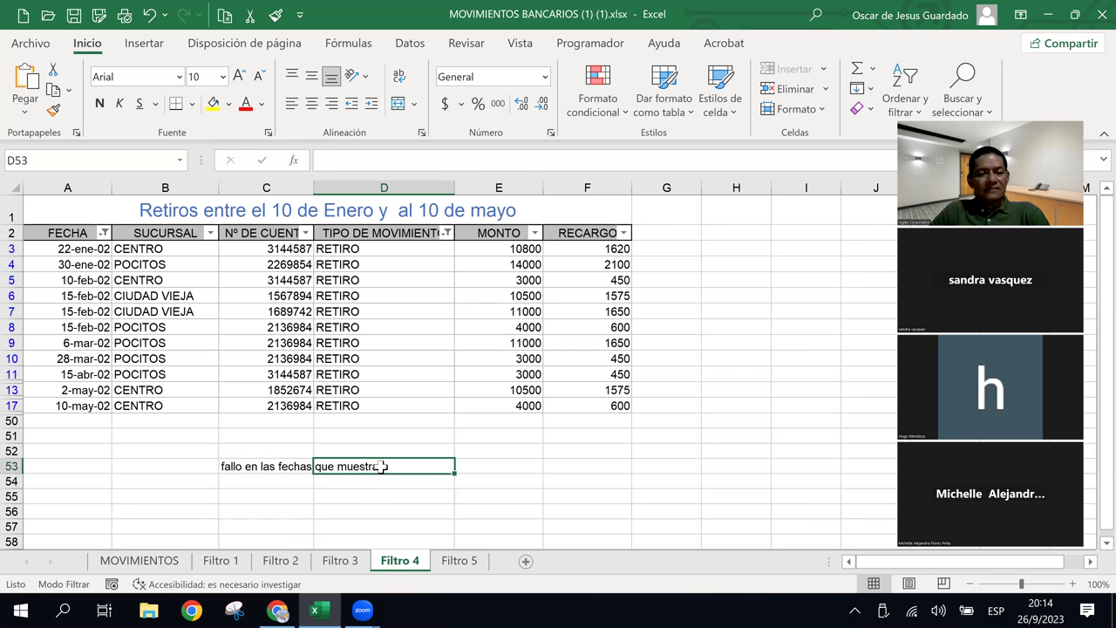
left_click(269, 465)
left_click_drag(72, 249, 79, 420)
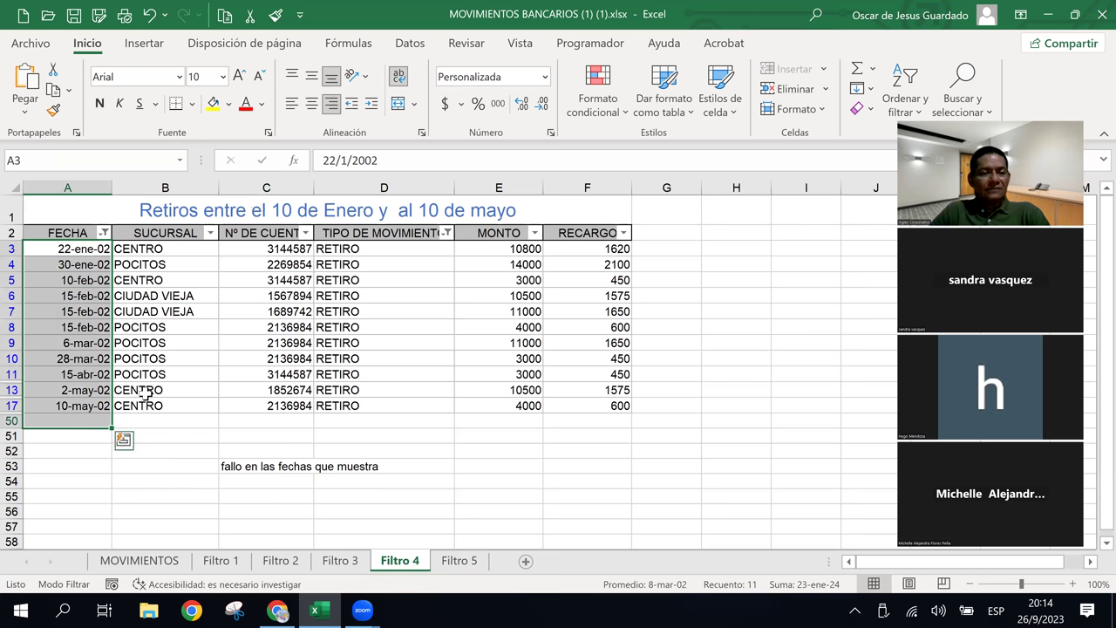
left_click(148, 393)
left_click(82, 406)
left_click(82, 426)
left_click(97, 405)
left_click(90, 373)
left_click(96, 422)
left_click(79, 390)
left_click(78, 359)
- Delete the note 'fallo en las fechas que muestra' from C53
left_click(250, 469)
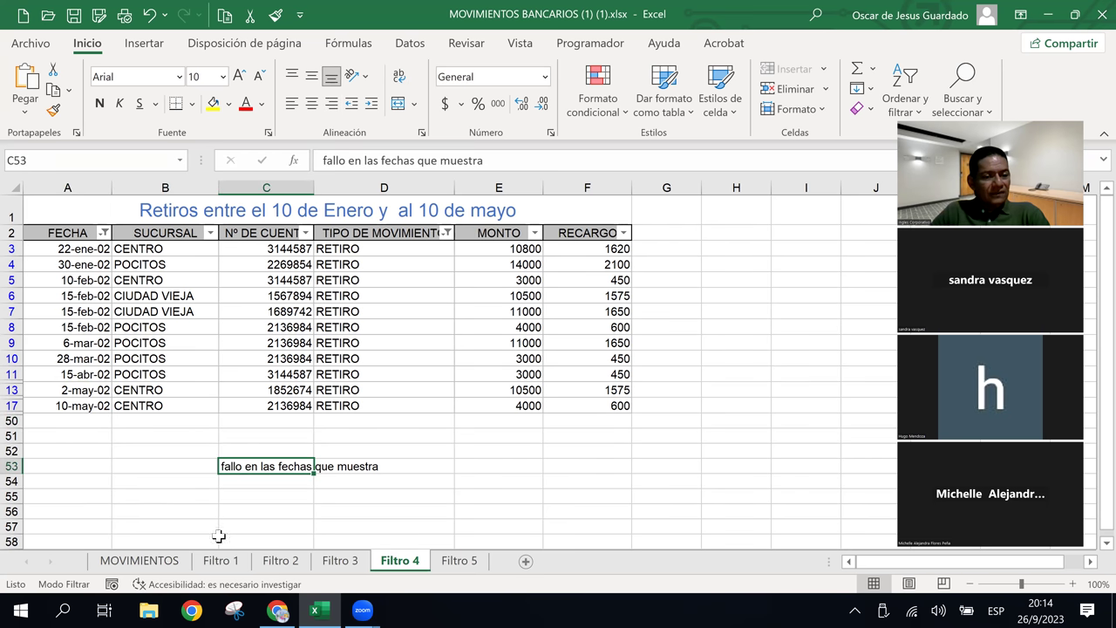
left_click(81, 403)
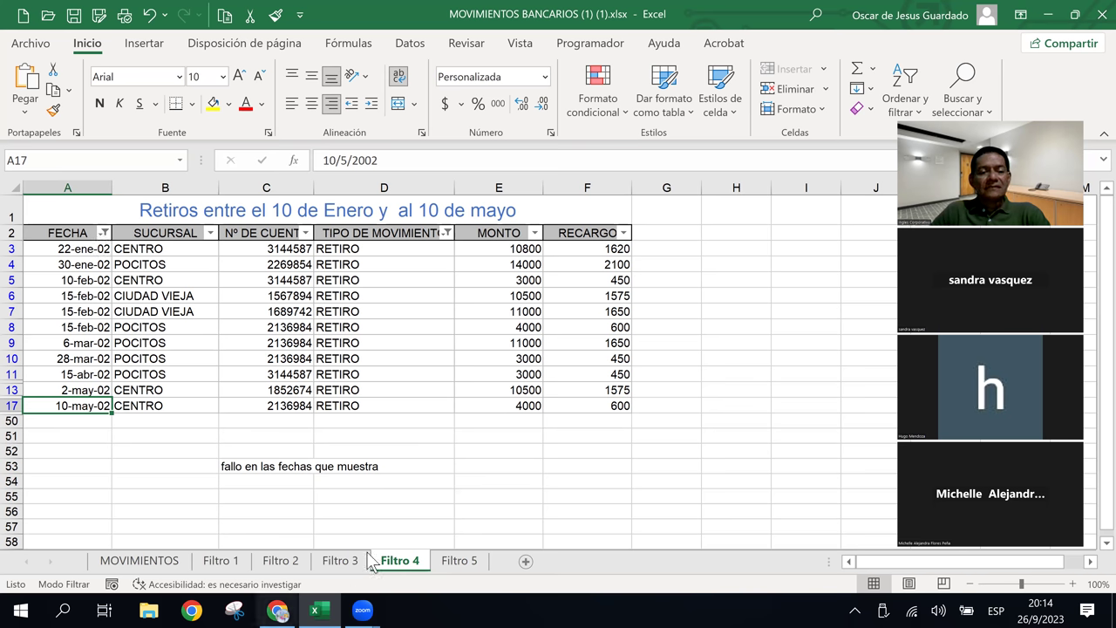
left_click(250, 465)
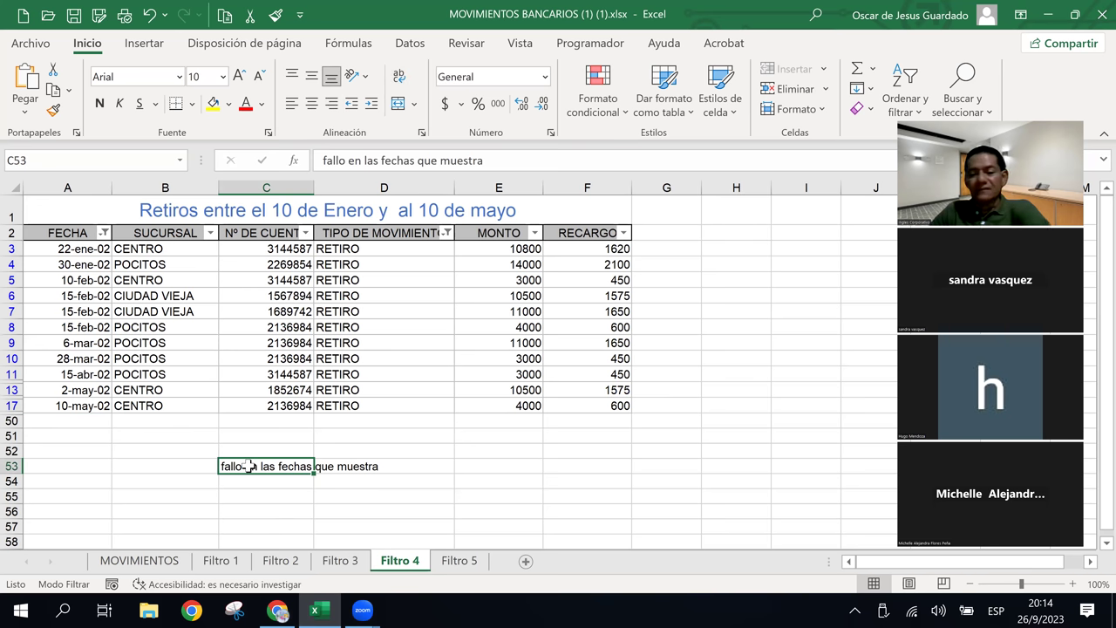
key("Delete")
- On the Filtro 2 sheet, change the count in D62 from 8 to 10
left_click(211, 562)
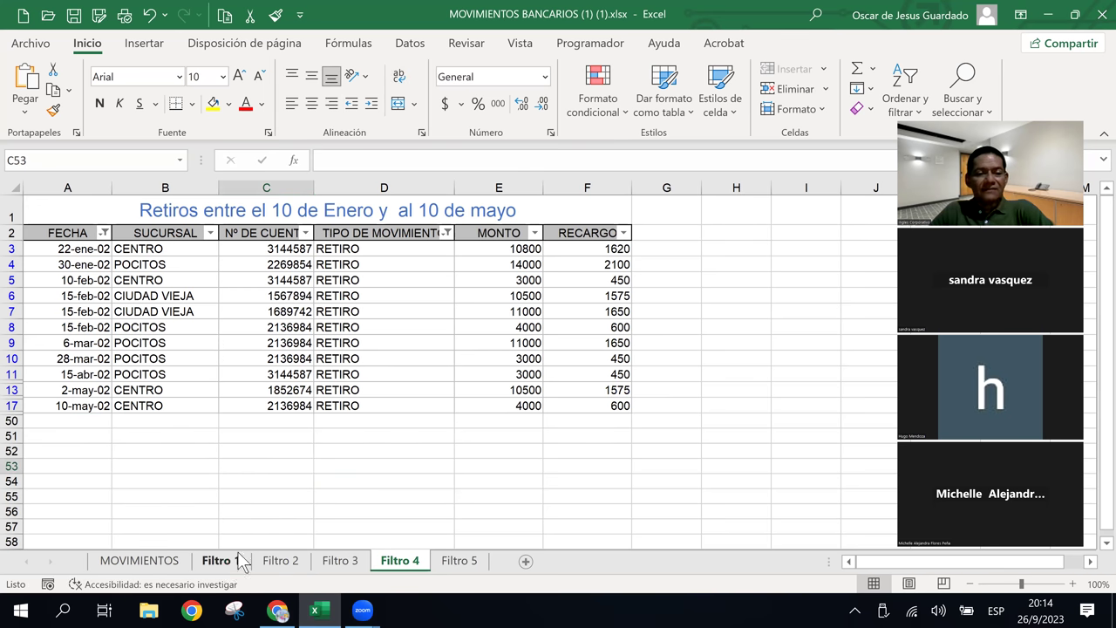
left_click(278, 562)
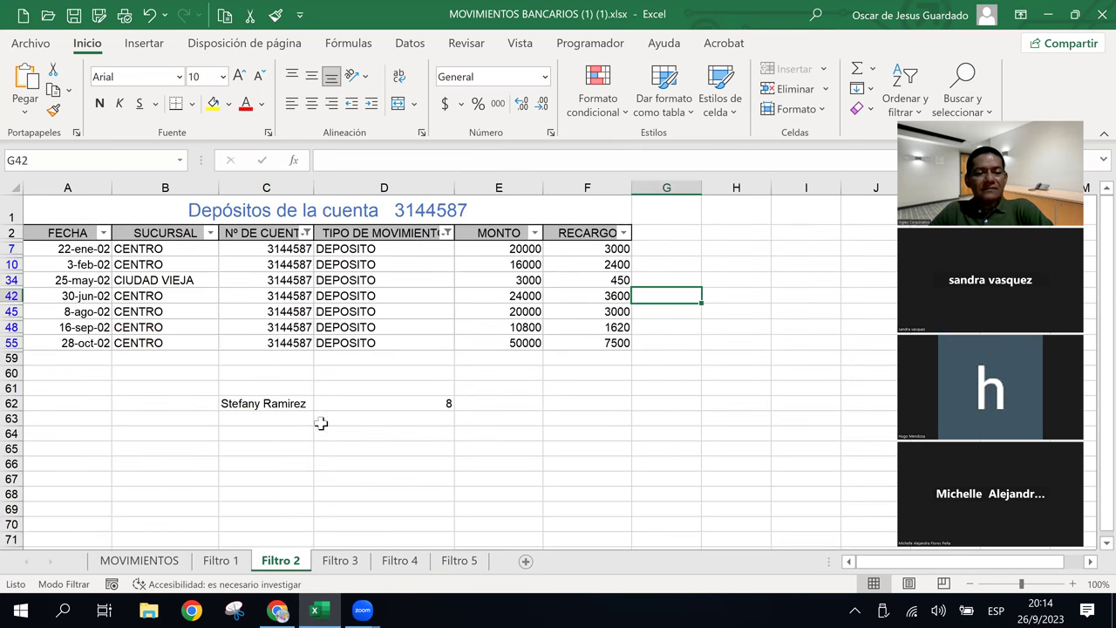
left_click(410, 406)
key("BackSpace")
type("10")
key("Return")
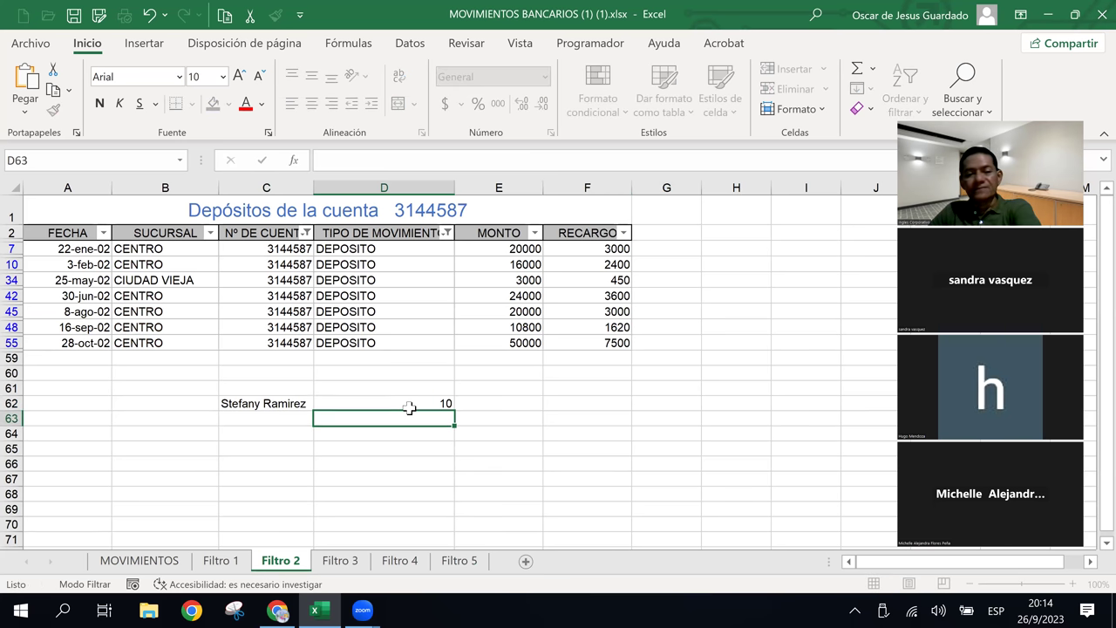
- Check cells E63, E42 and F48, then close the workbook without saving
left_click(536, 420)
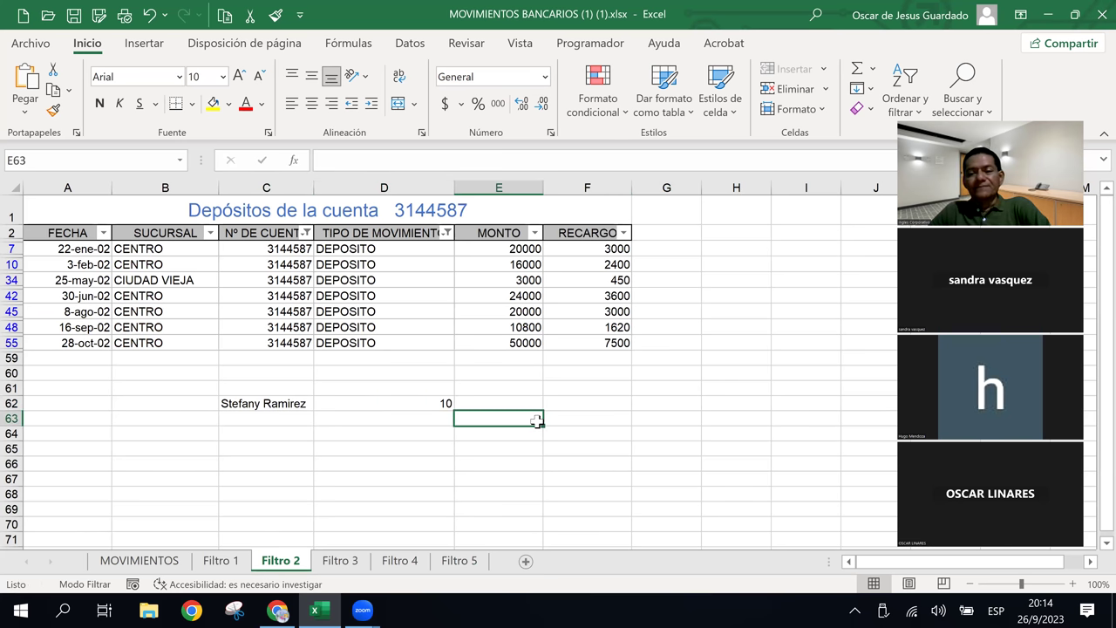
key("Up")
key("Up")
key("Up")
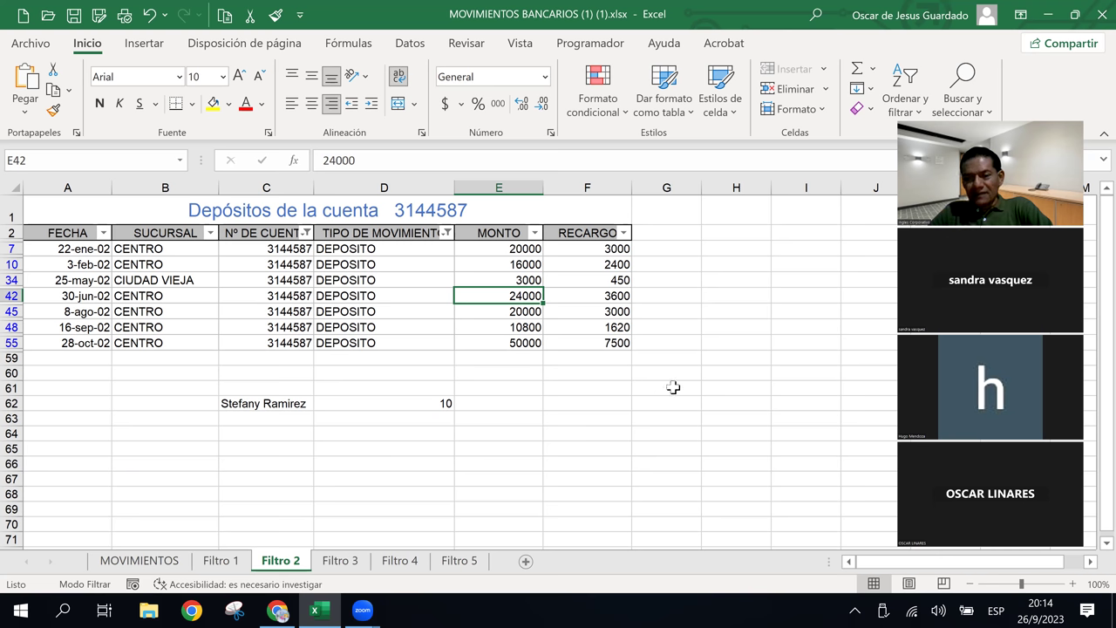
left_click(638, 345)
left_click(592, 325)
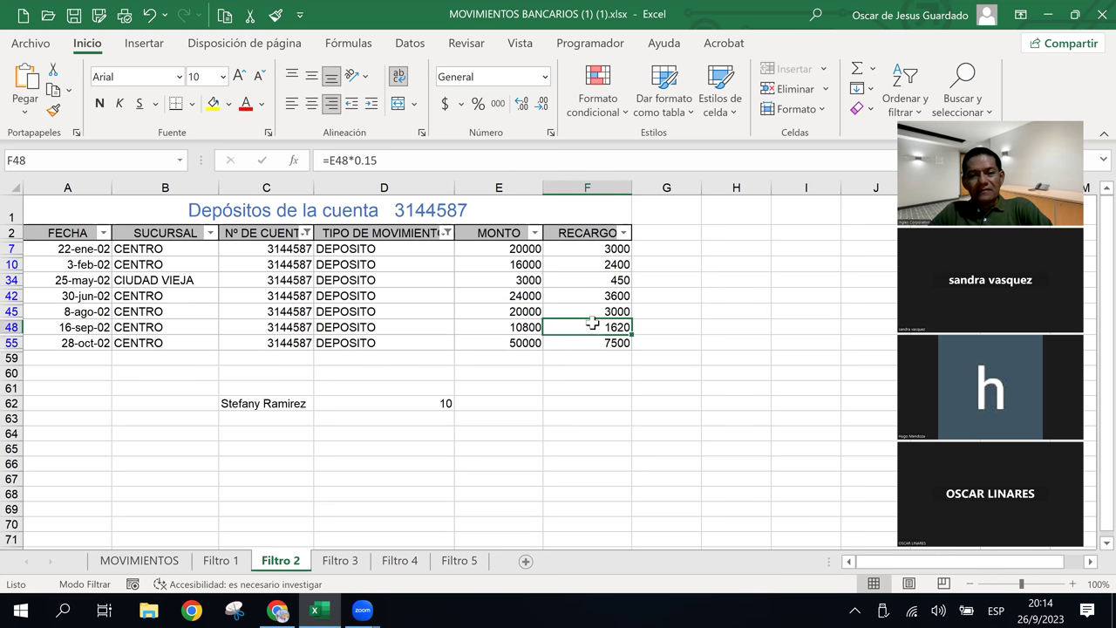
left_click(1102, 24)
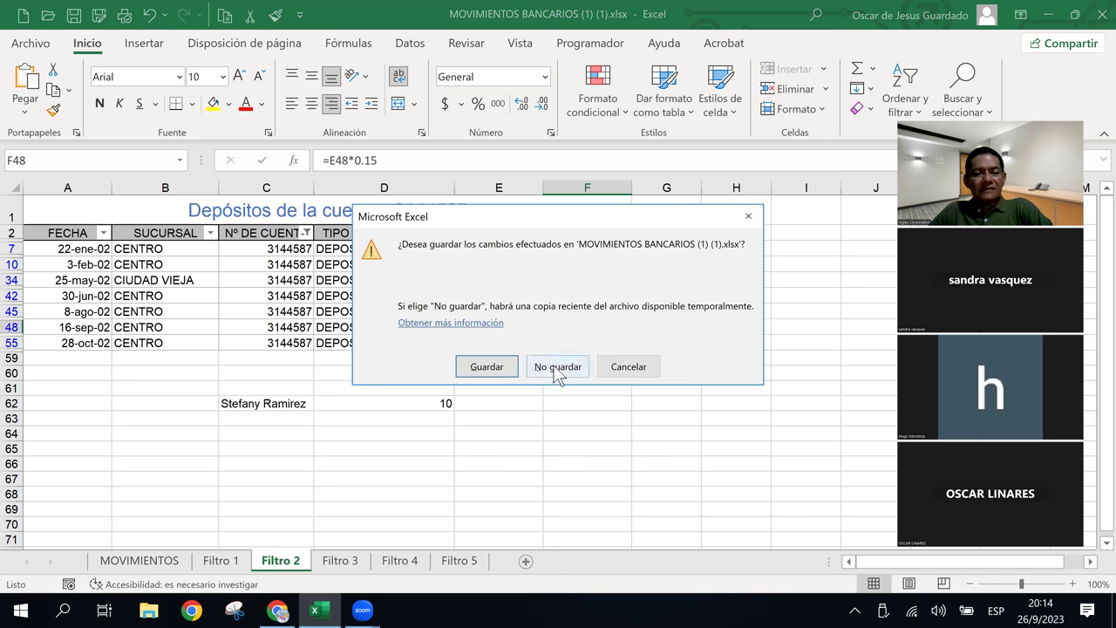
left_click(557, 367)
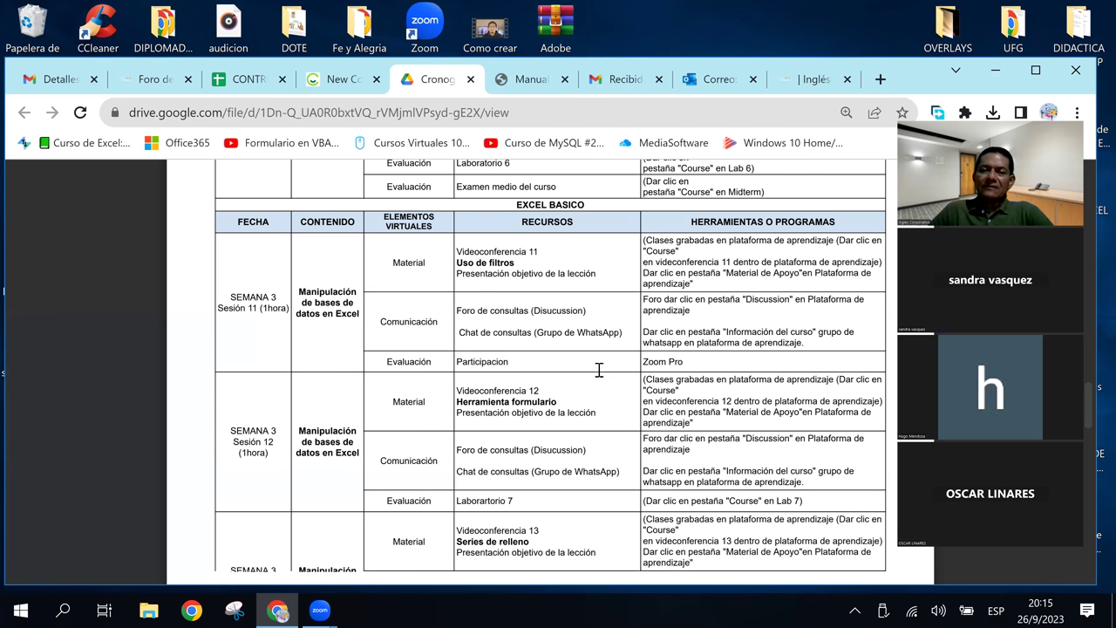
- Switch Chrome to the Gmail Recibidos inbox tab
left_click(606, 80)
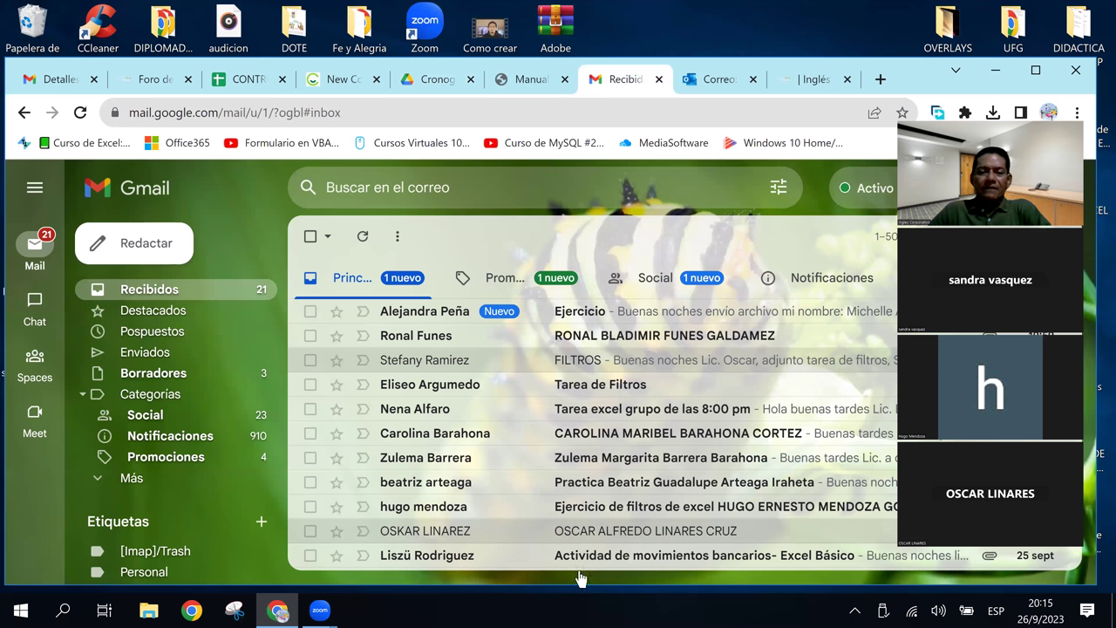
- Find the TRABAJO message in the inbox, select it and move it to the trash
scroll(527, 505, "down", 1)
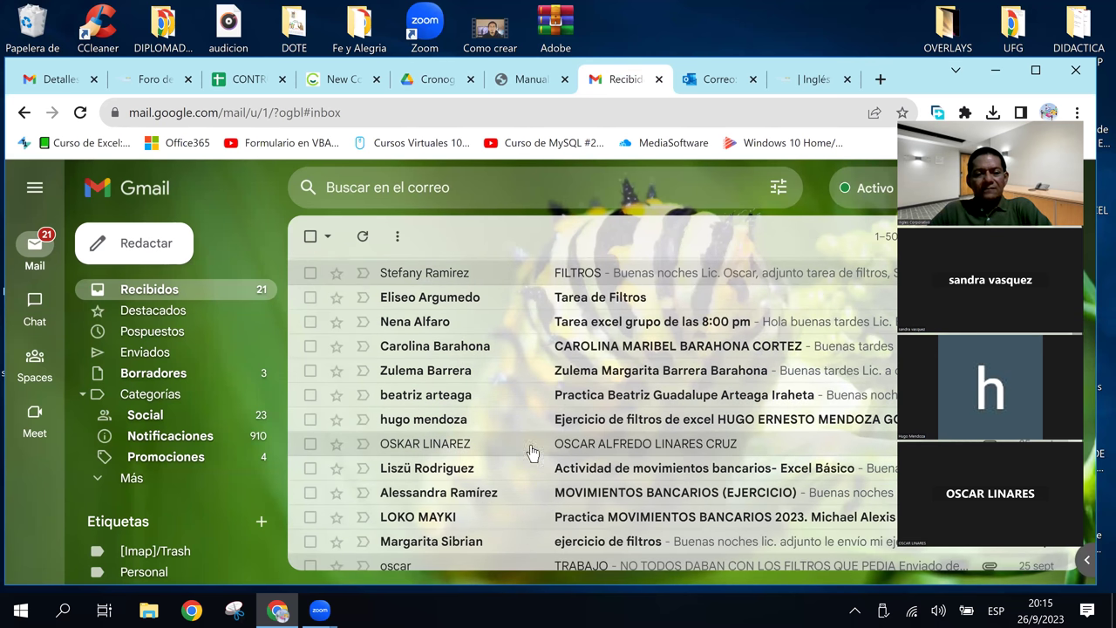
scroll(468, 473, "down", 3)
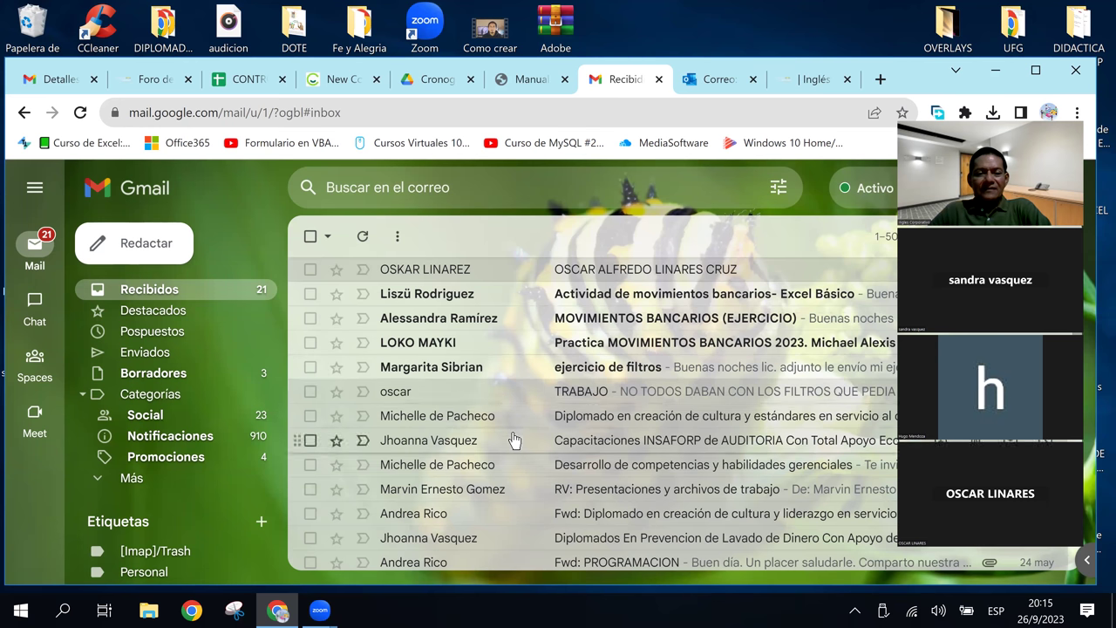
scroll(514, 440, "up", 3)
scroll(654, 469, "up", 1)
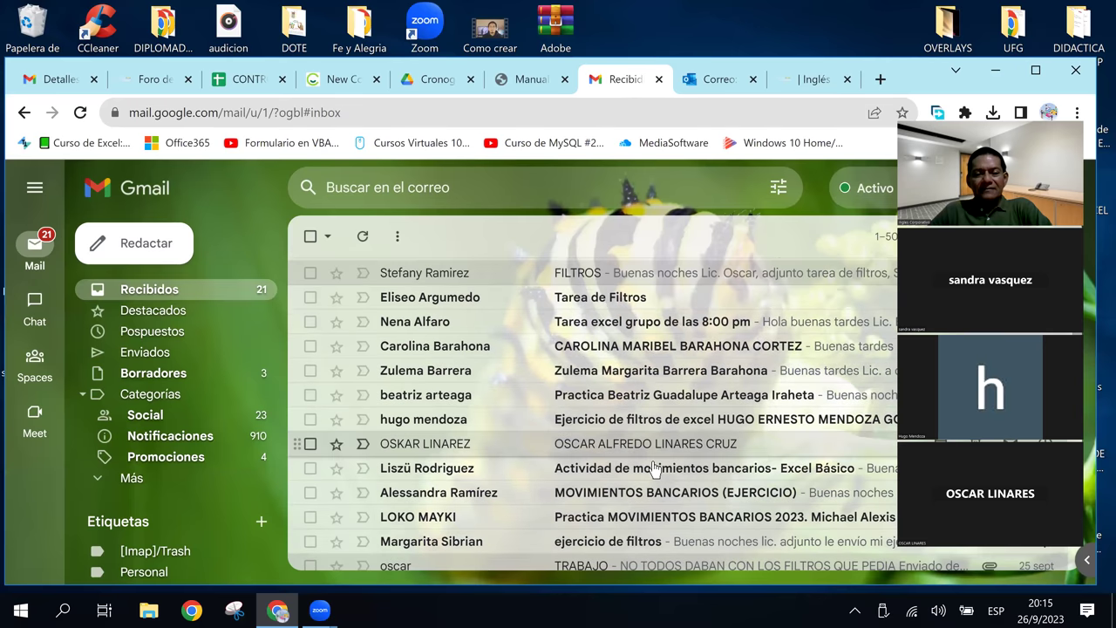
scroll(470, 497, "down", 2)
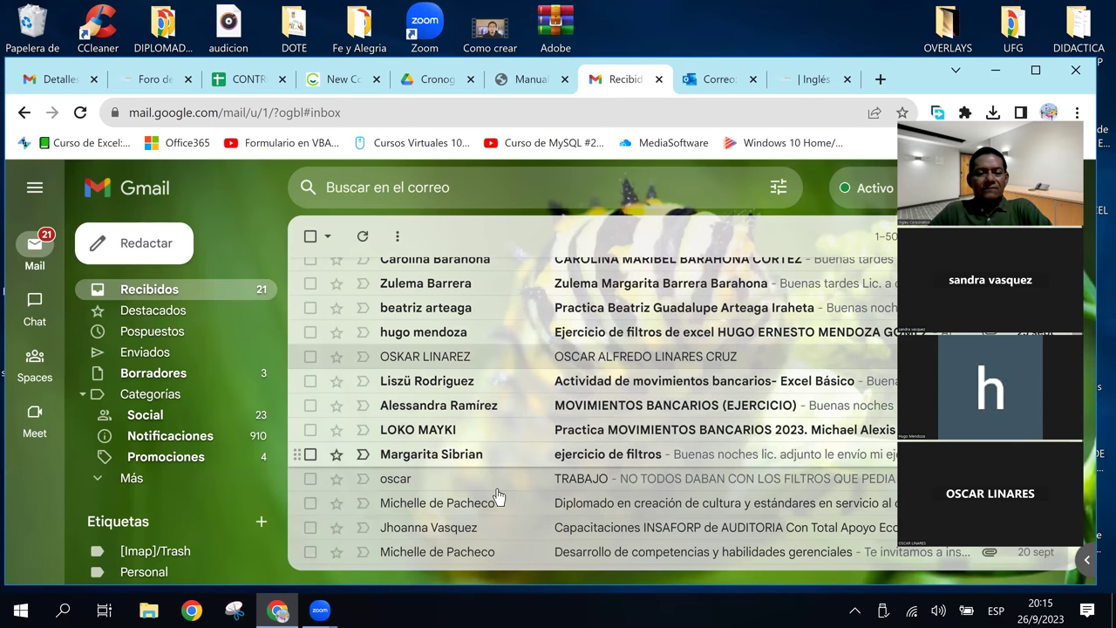
left_click(310, 478)
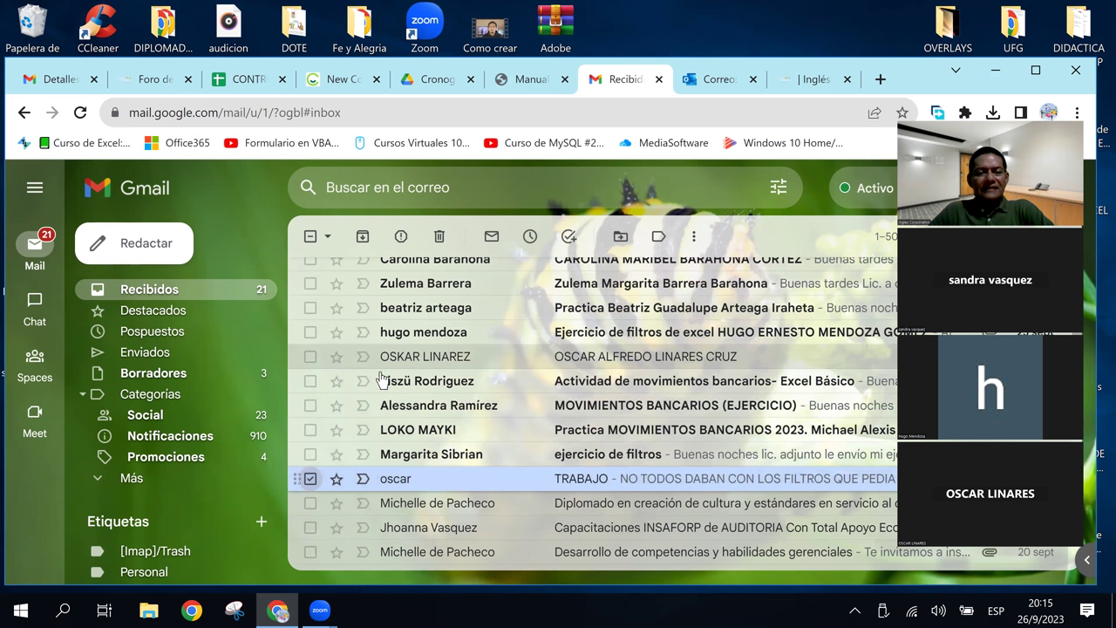
left_click(441, 237)
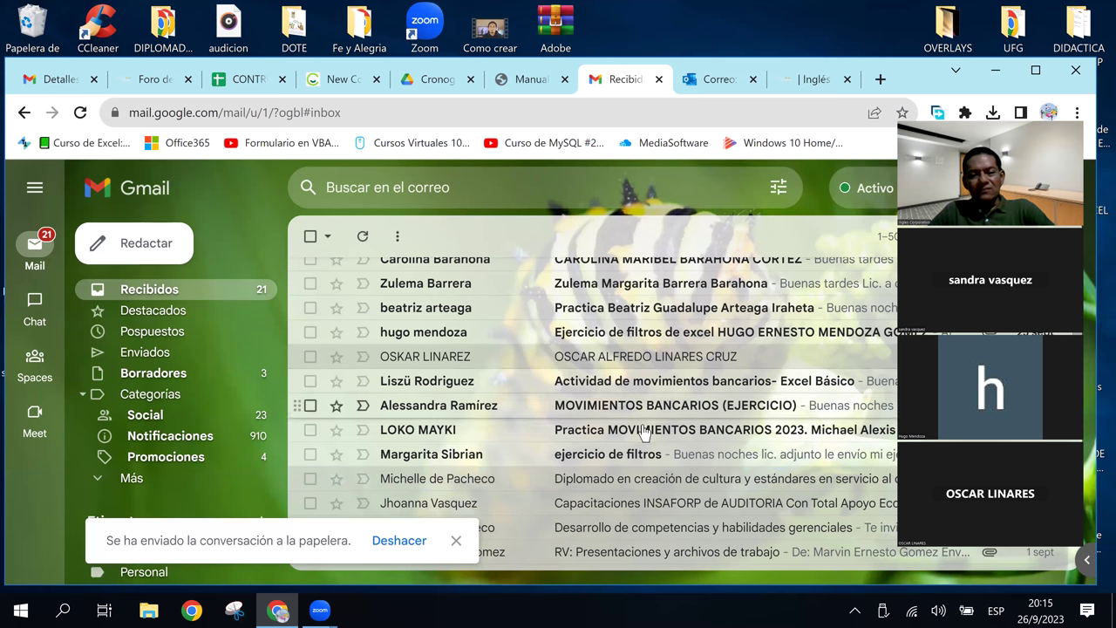
- Scroll through the inbox to review the remaining student filter submissions
scroll(640, 425, "up", 1)
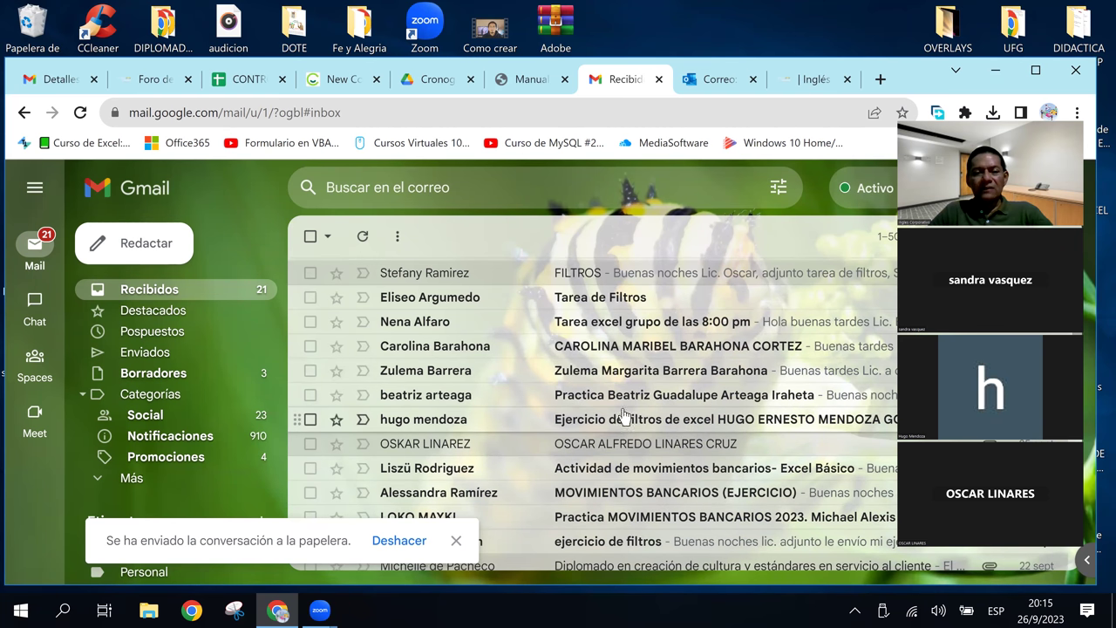
scroll(593, 429, "up", 2)
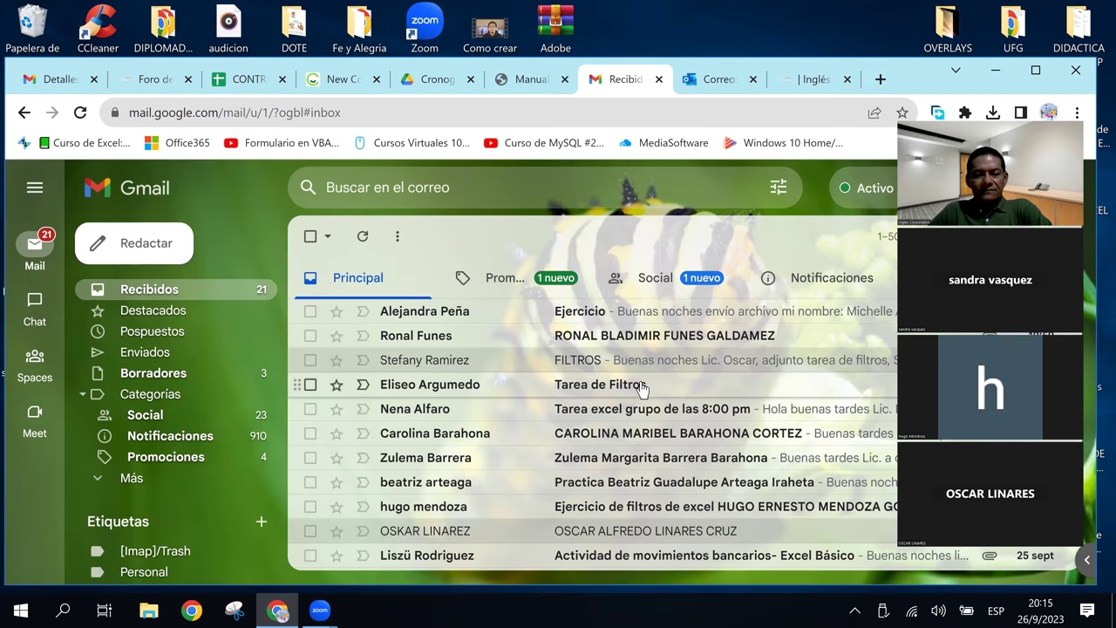
scroll(643, 390, "down", 2)
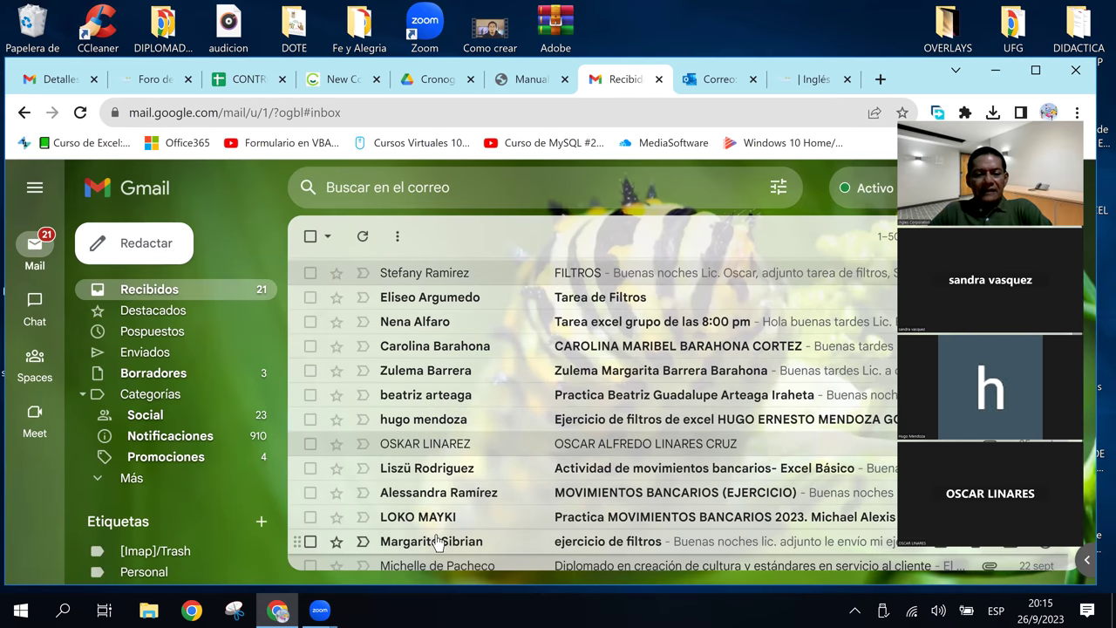
mouse_move(410, 542)
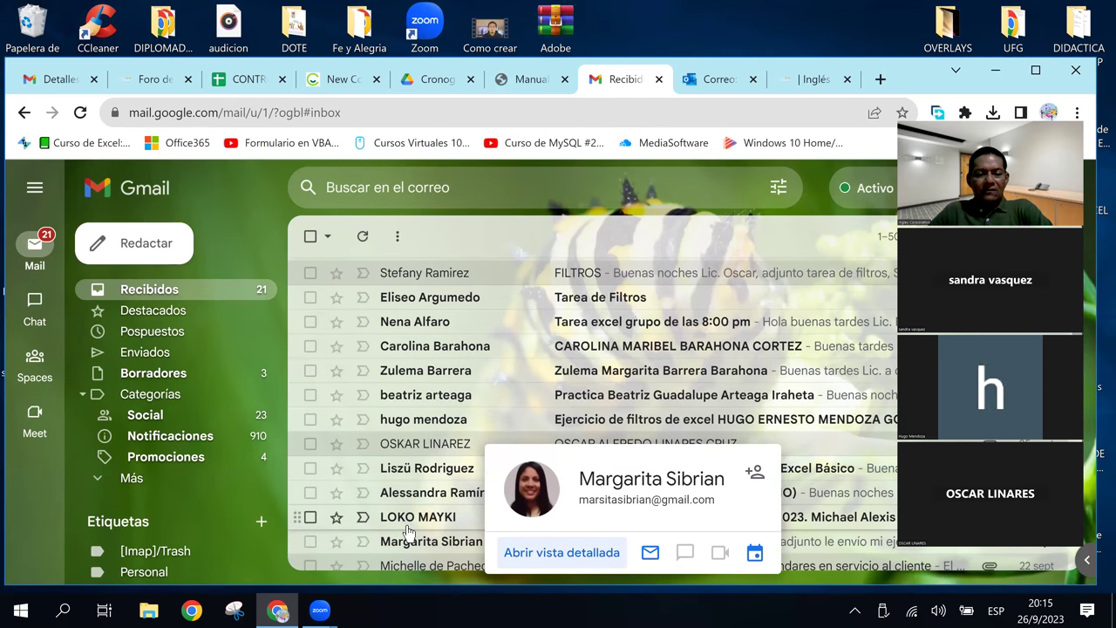
mouse_move(404, 523)
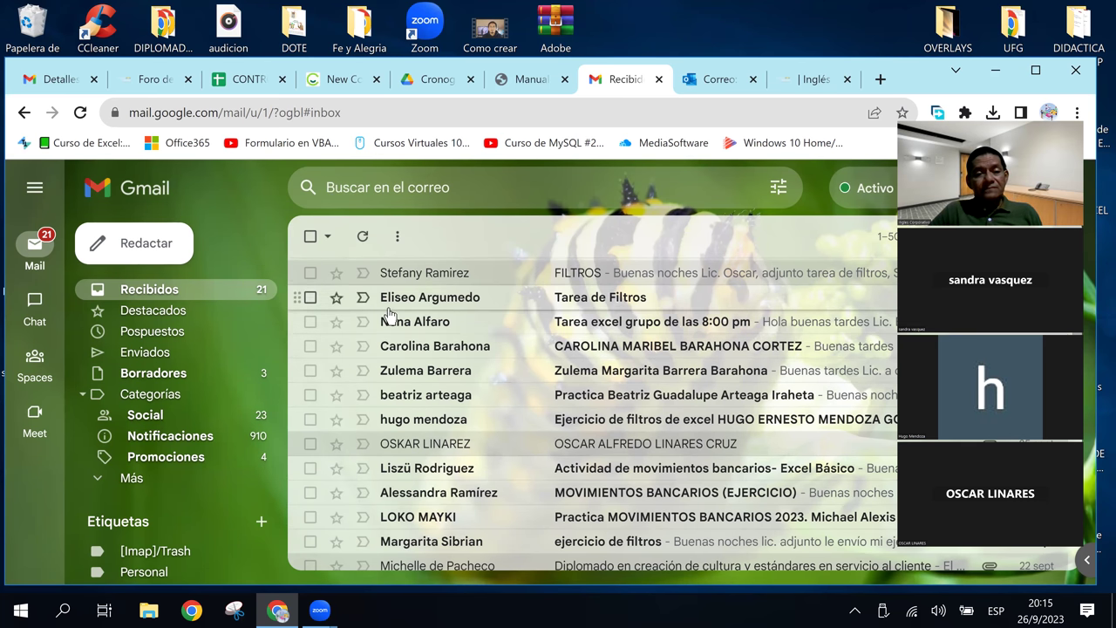
scroll(384, 313, "up", 1)
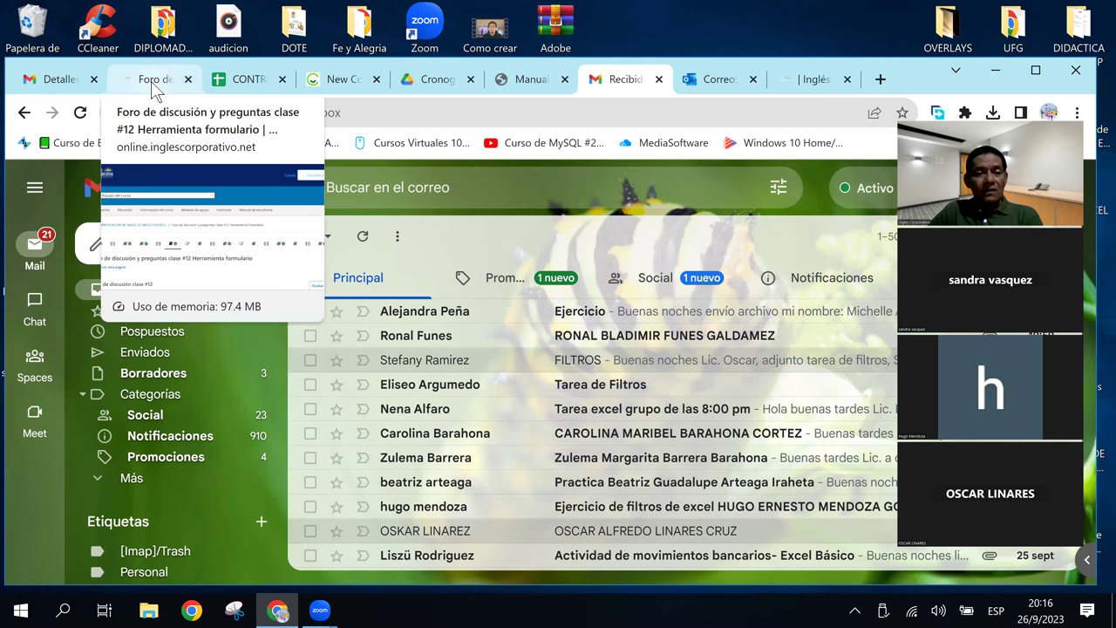
- Look over the Sheets, forum and Manual_Excel_Basico.pdf tabs, then open the SECCIÓN 3 course outline
left_click(244, 83)
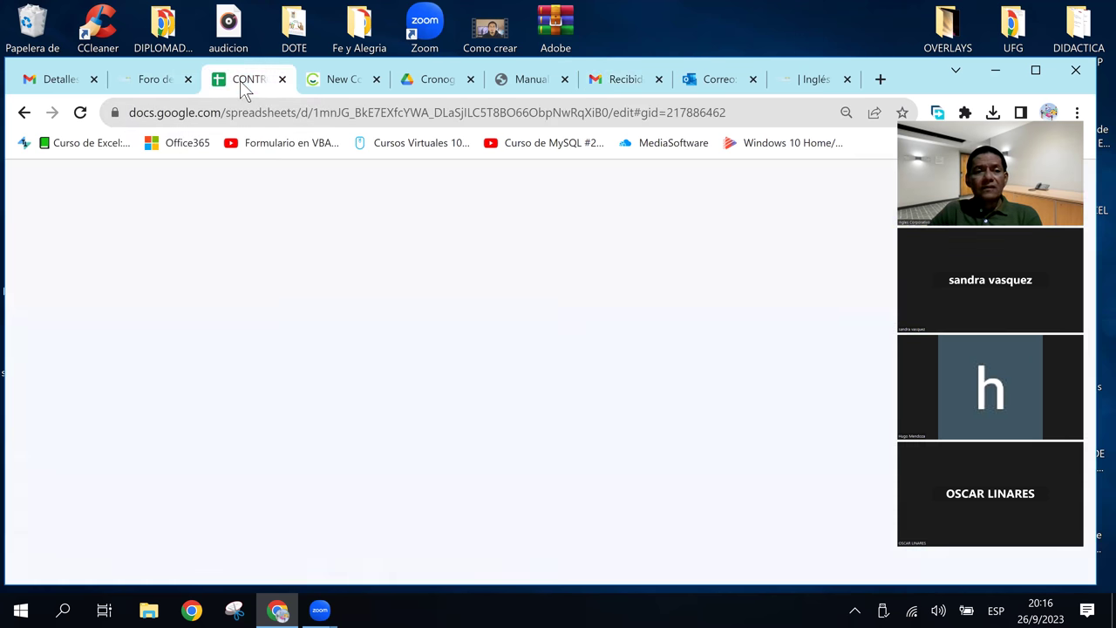
left_click(135, 81)
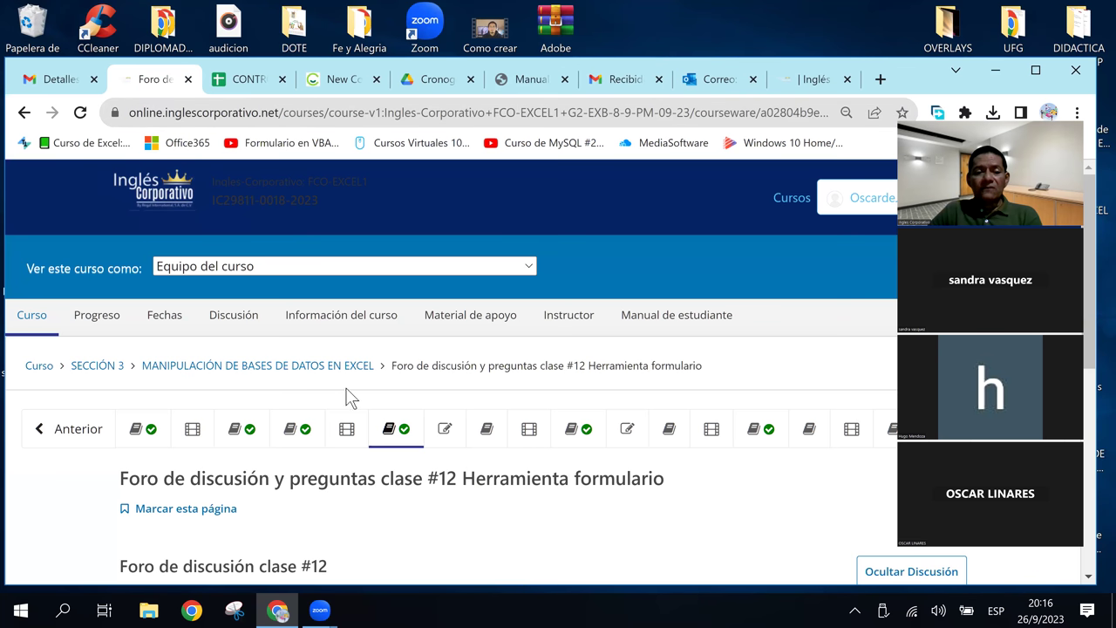
left_click(534, 80)
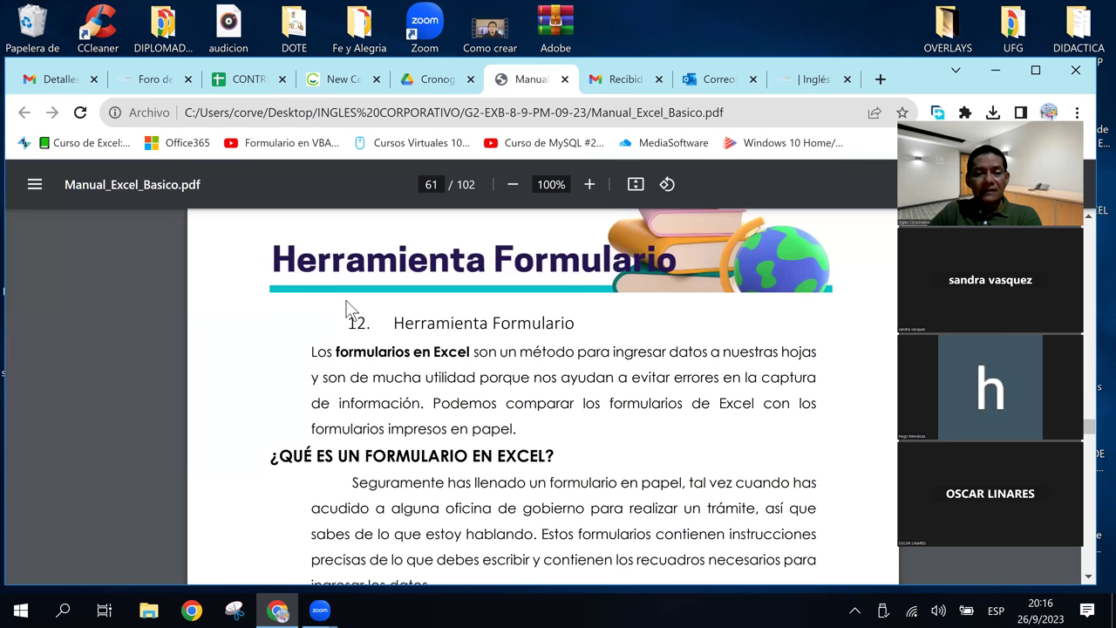
left_click(144, 87)
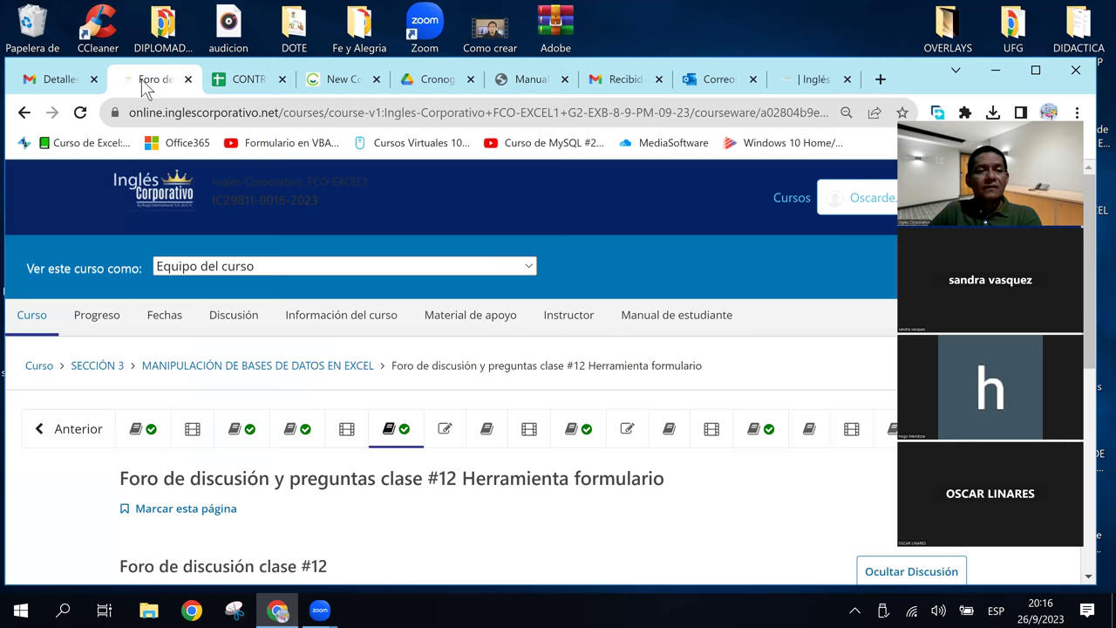
left_click(24, 113)
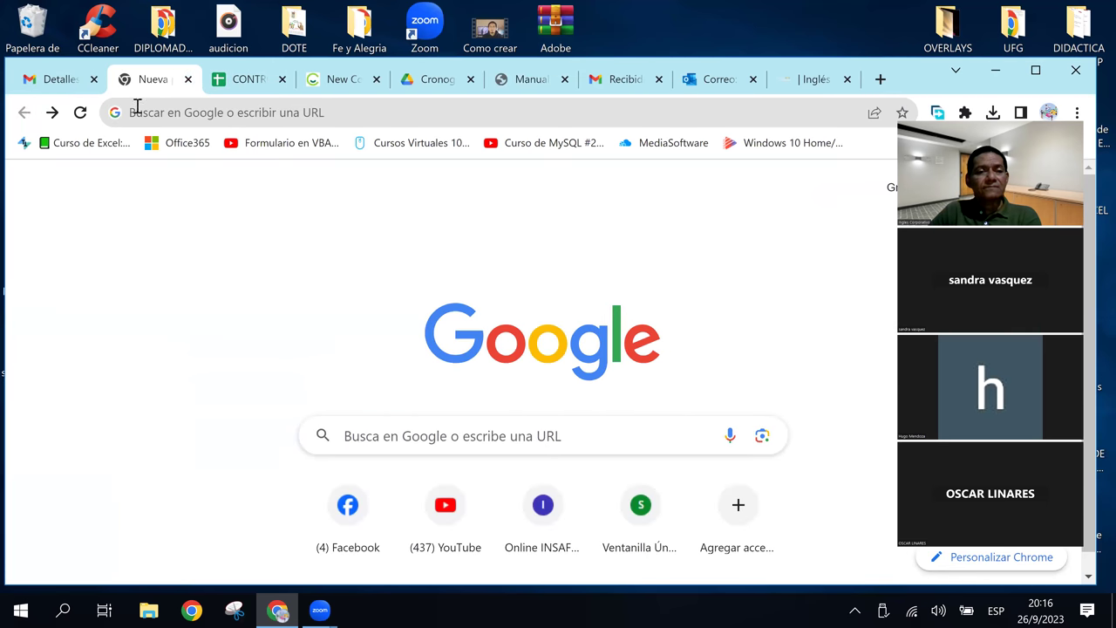
left_click(52, 113)
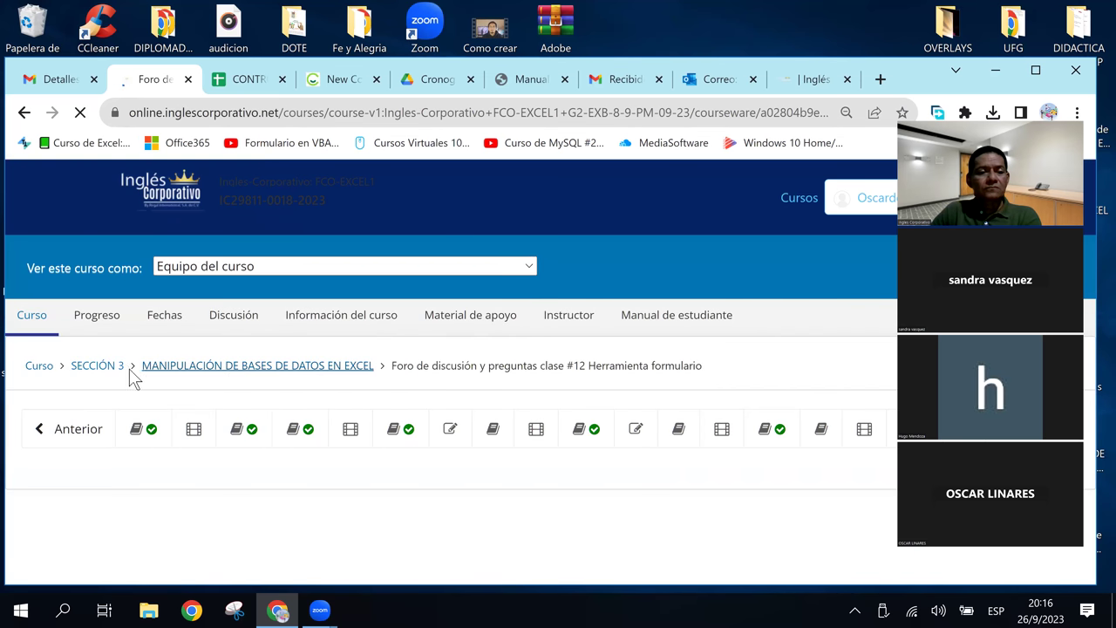
left_click(174, 373)
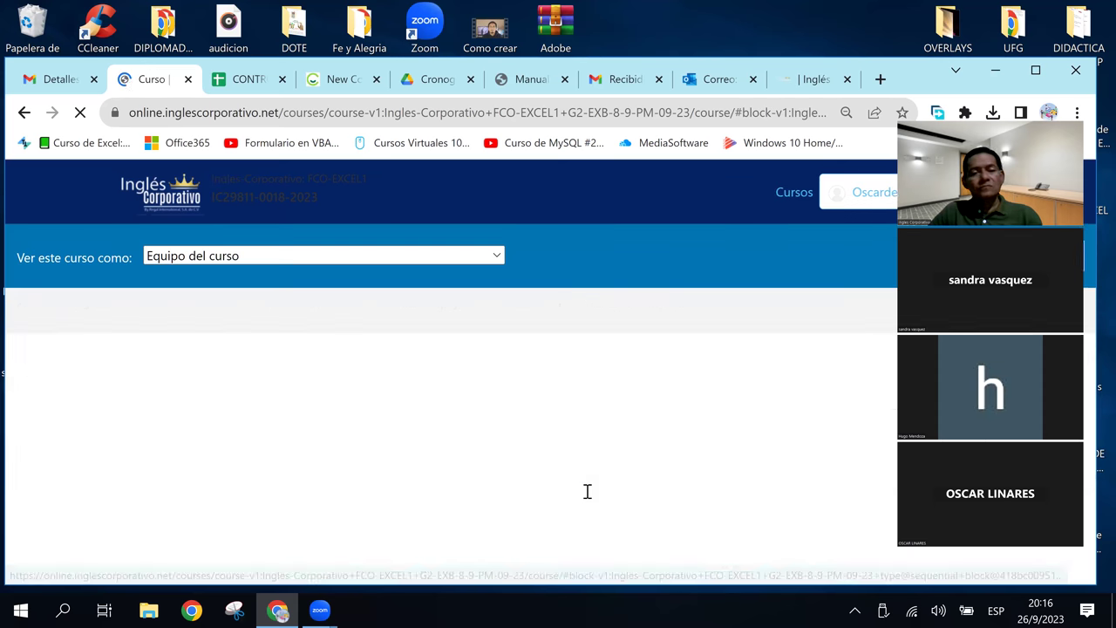
- Open the data form lesson and scroll to the 'Herramienta formulario de datos' section with its Hoja1 example
left_click(274, 354)
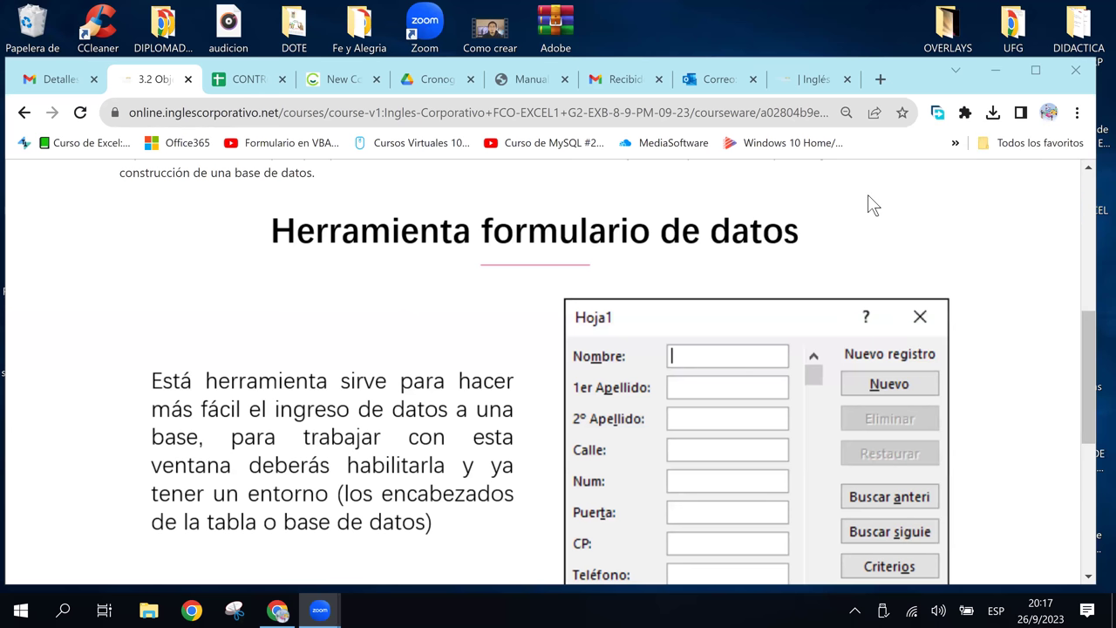
left_click(344, 253)
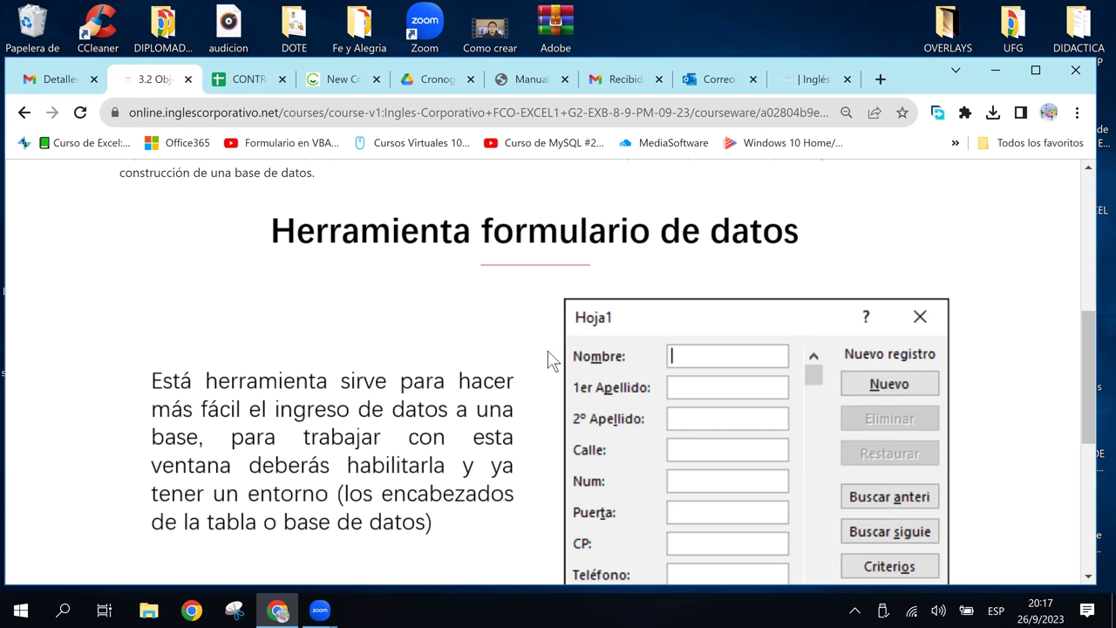
scroll(551, 361, "up", 1)
scroll(551, 360, "down", 1)
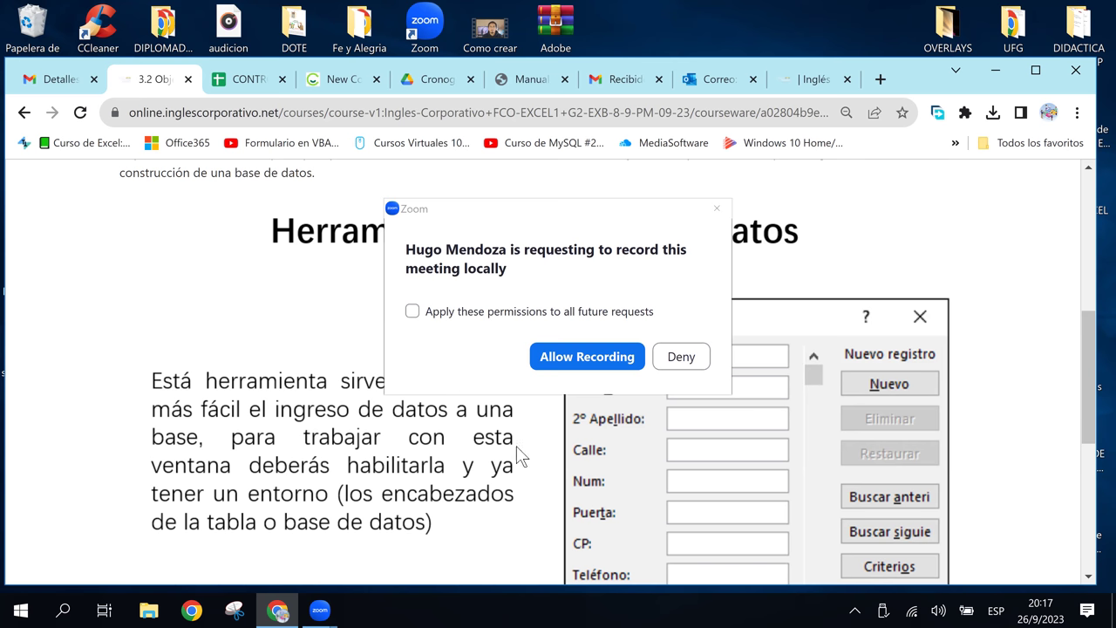
left_click(558, 364)
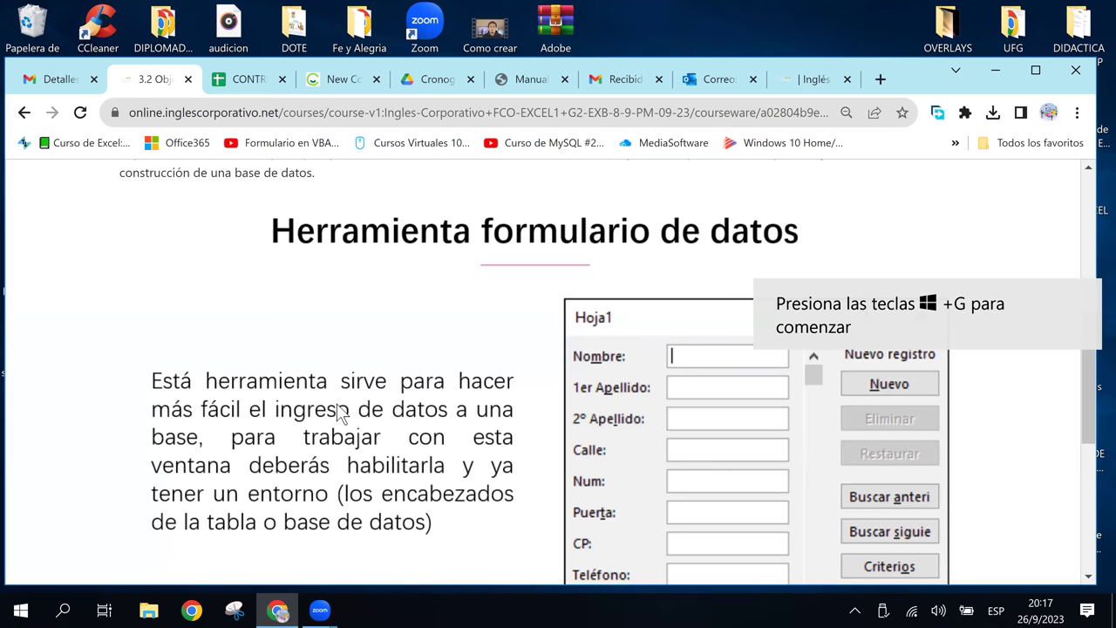
scroll(510, 419, "down", 2)
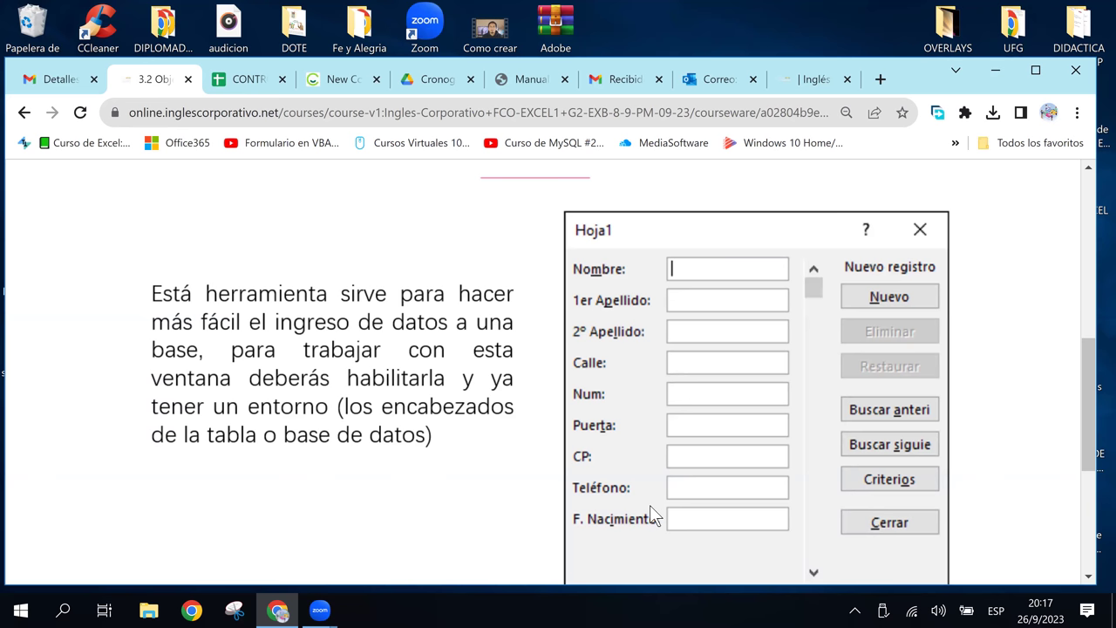
scroll(251, 414, "down", 3)
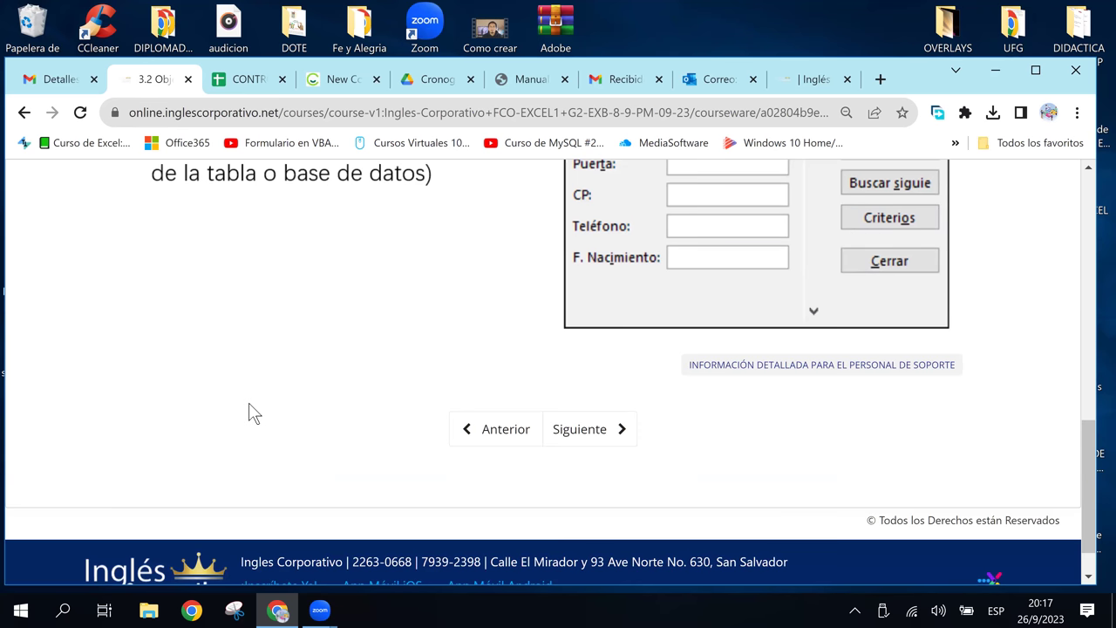
scroll(251, 414, "up", 3)
scroll(252, 414, "up", 3)
scroll(251, 414, "up", 3)
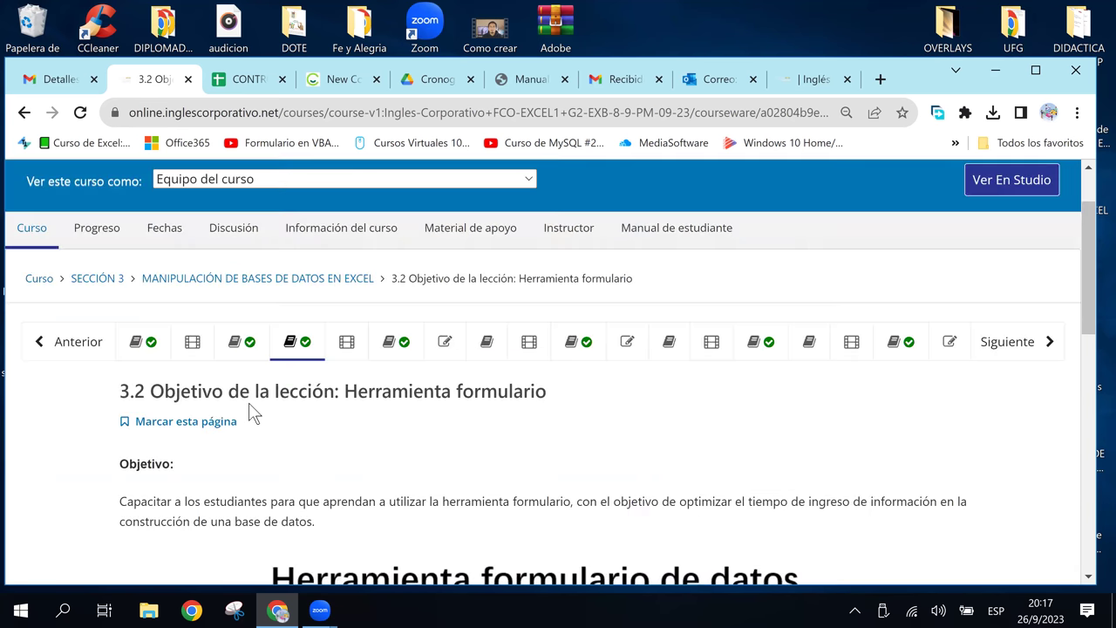
scroll(252, 412, "down", 1)
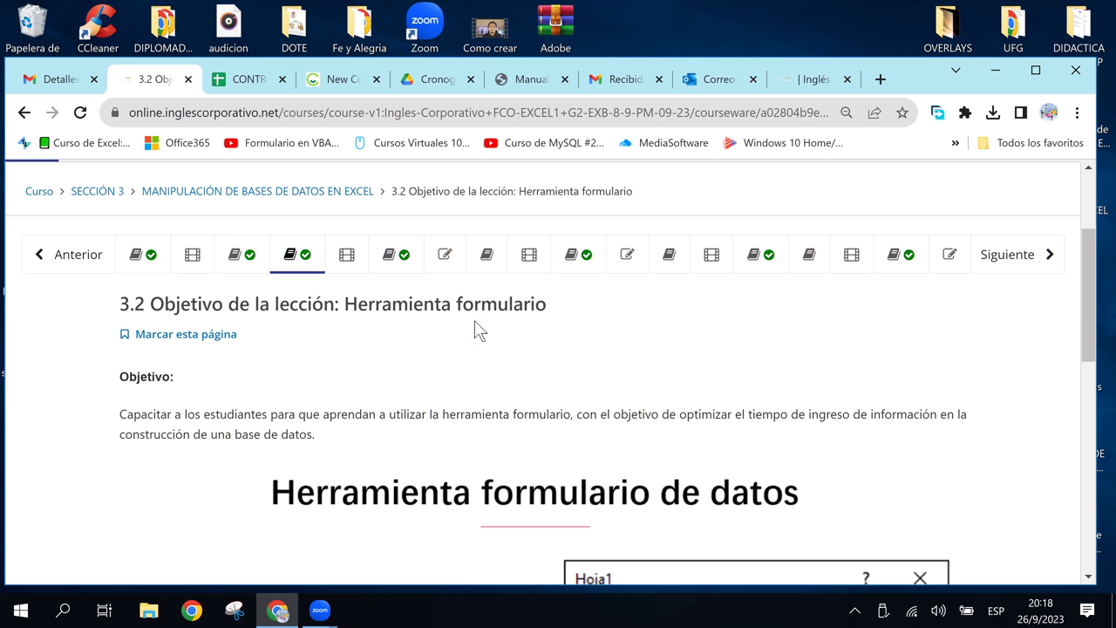
scroll(525, 362, "down", 1)
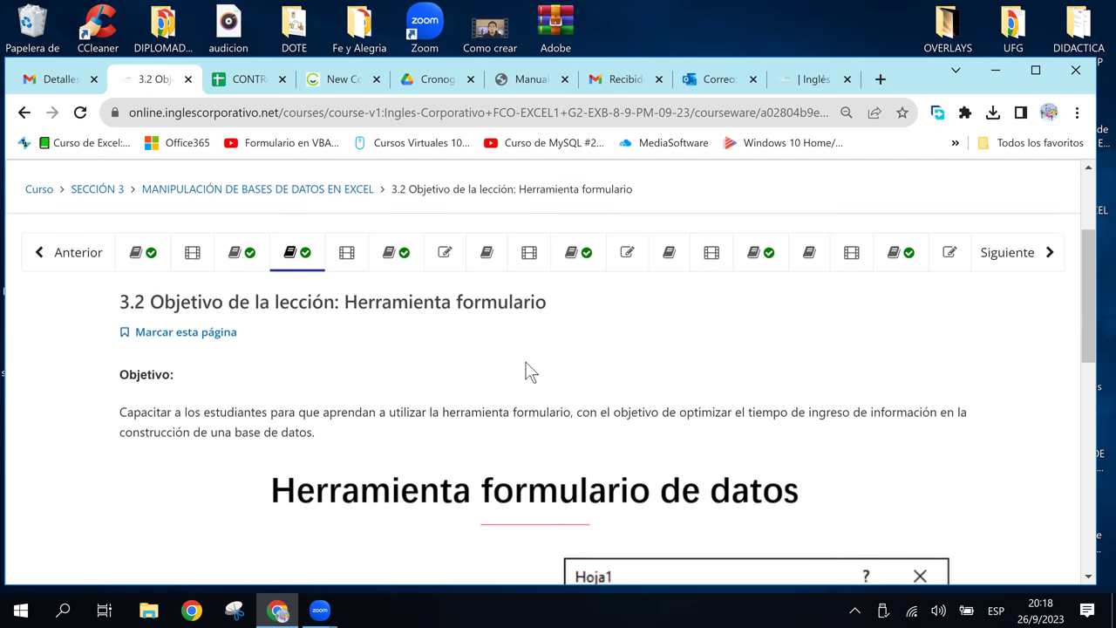
scroll(525, 371, "down", 3)
scroll(526, 371, "down", 1)
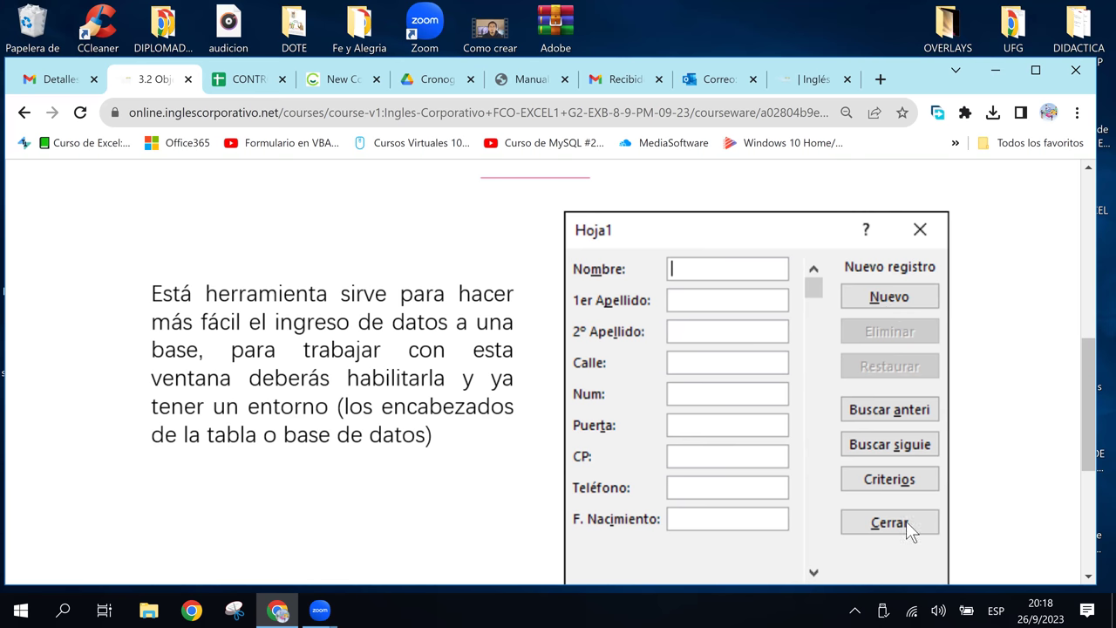
scroll(506, 314, "down", 3)
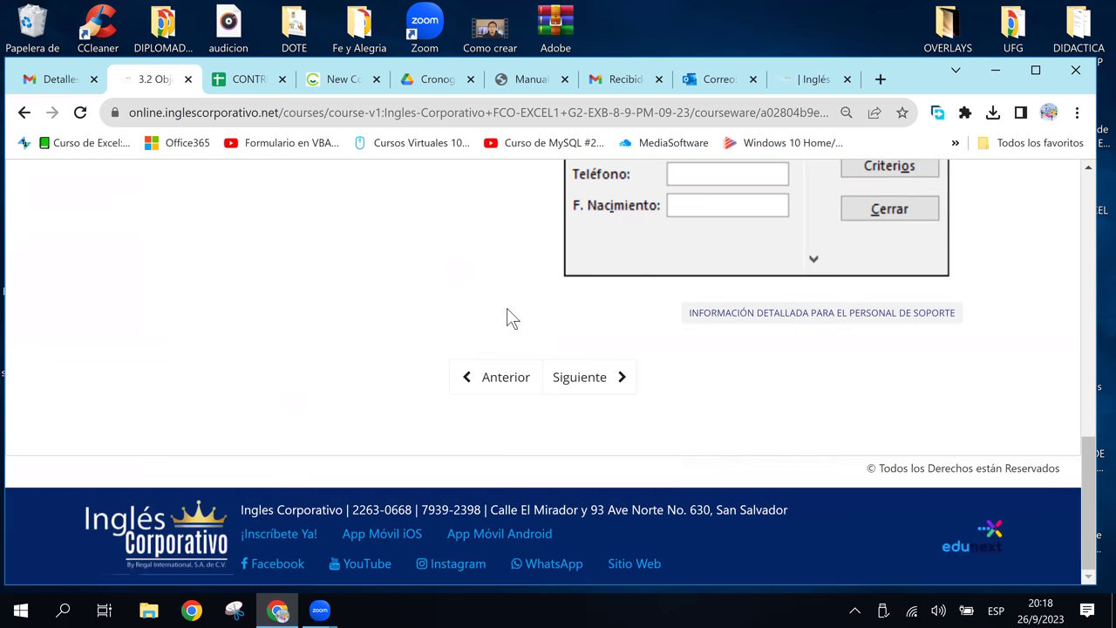
left_click(583, 378)
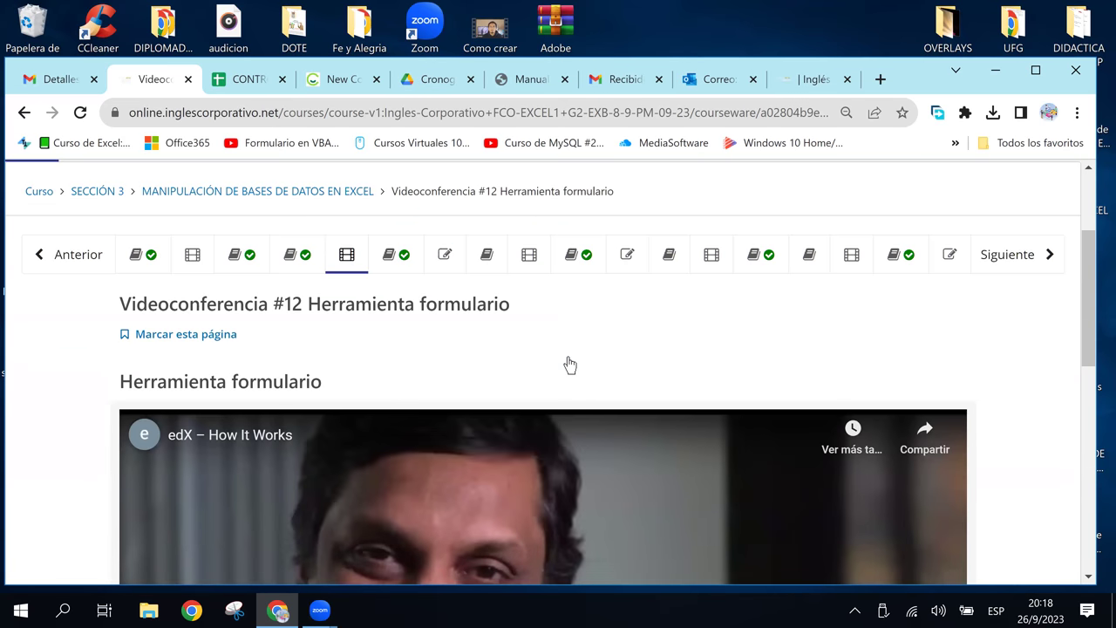
scroll(570, 365, "down", 5)
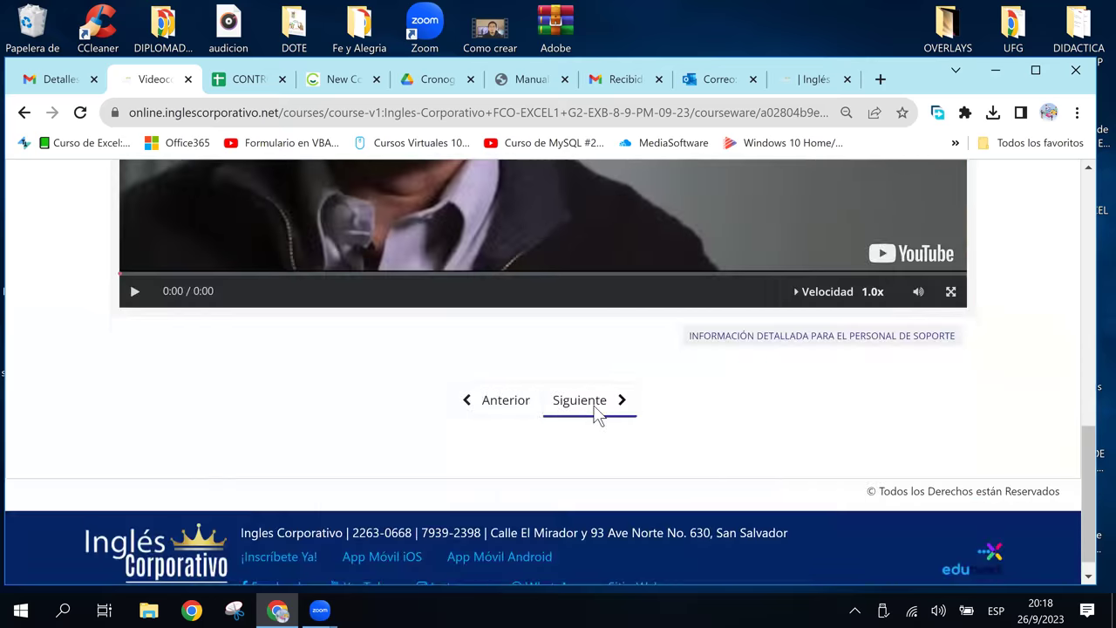
left_click(591, 403)
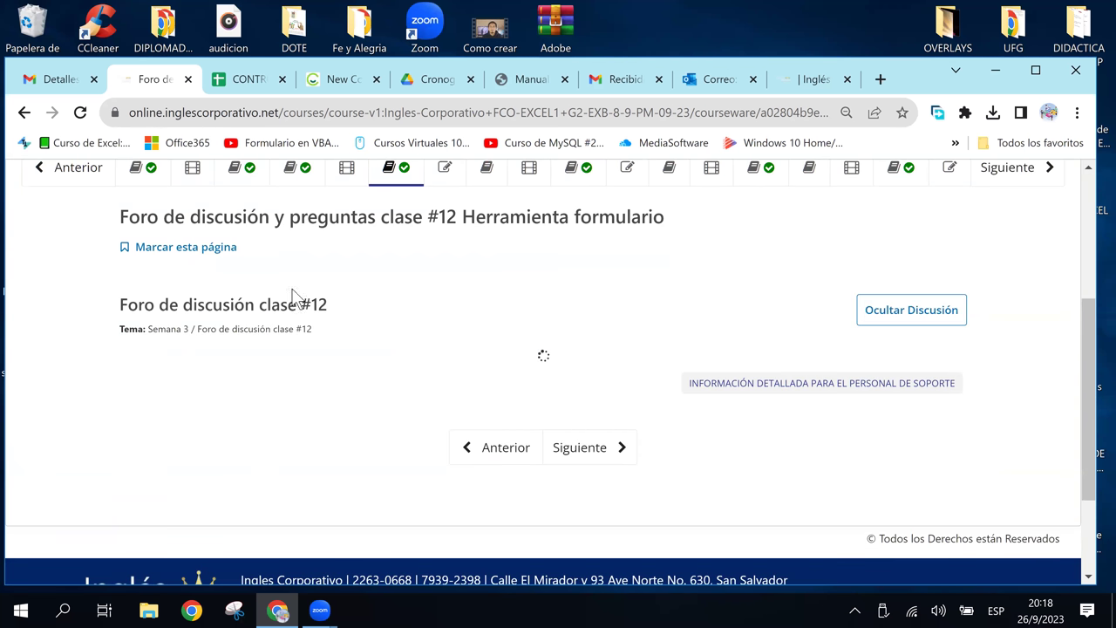
scroll(611, 453, "down", 2)
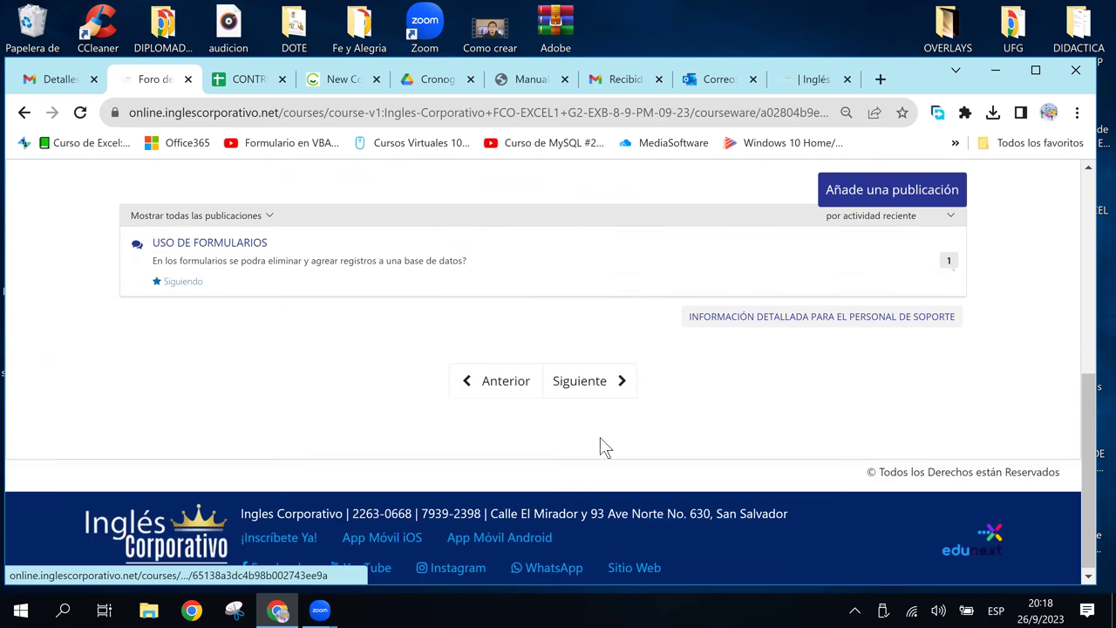
left_click(591, 389)
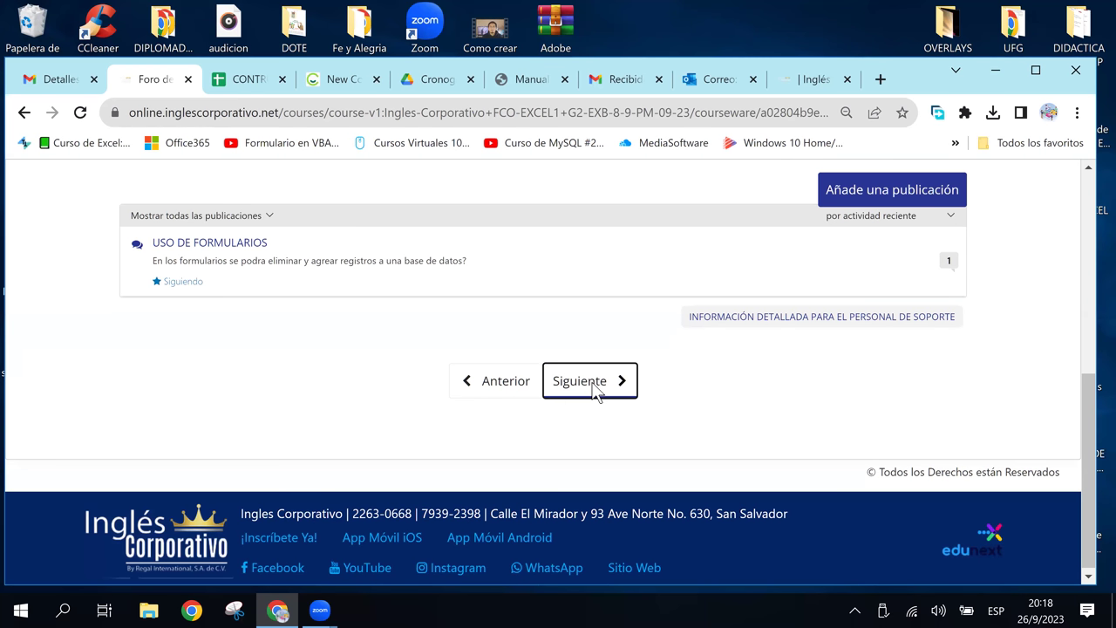
scroll(584, 380, "down", 2)
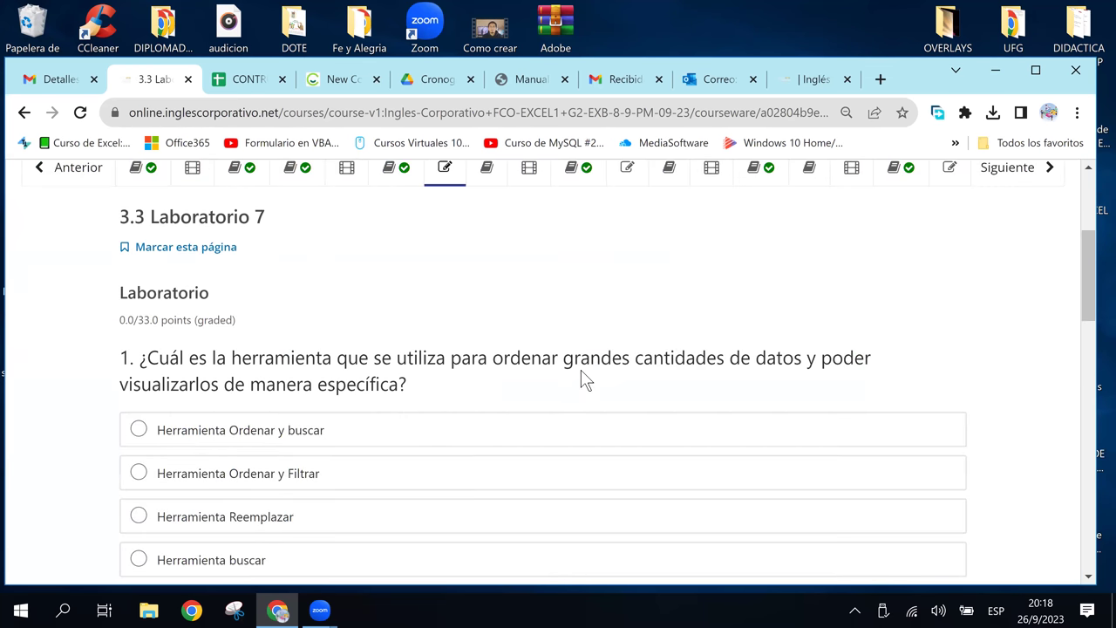
scroll(581, 378, "down", 3)
scroll(580, 369, "up", 4)
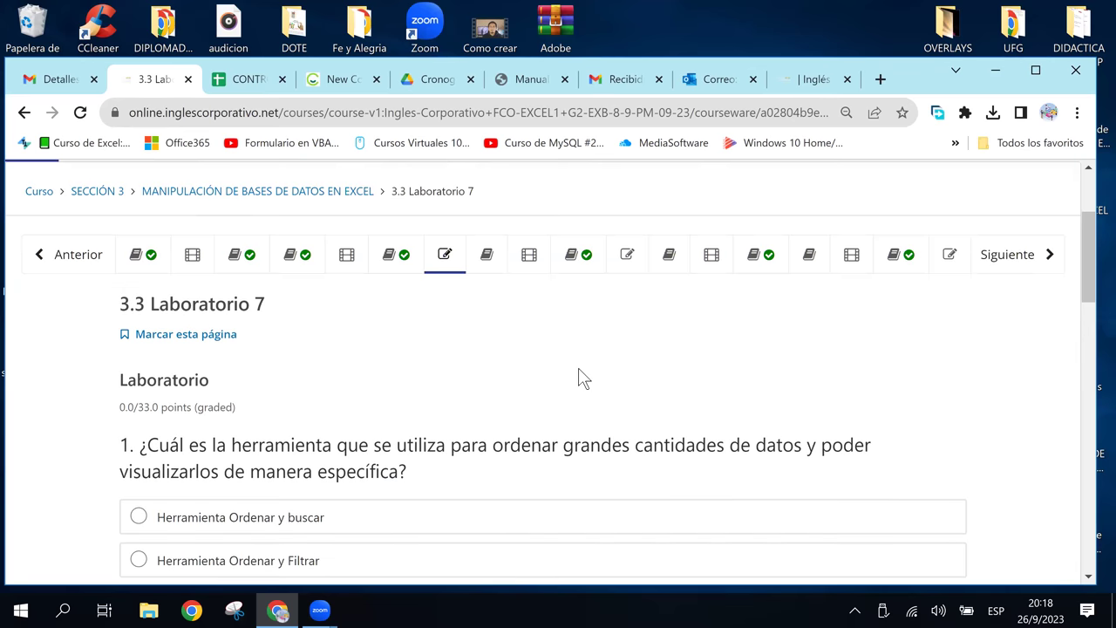
scroll(581, 375, "up", 1)
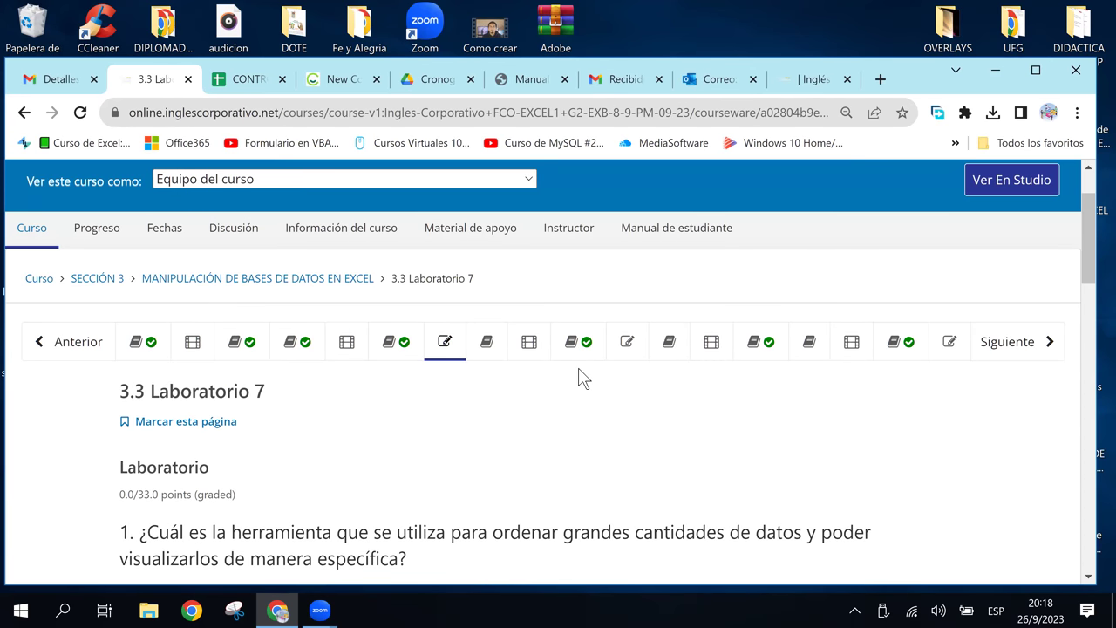
scroll(582, 378, "down", 3)
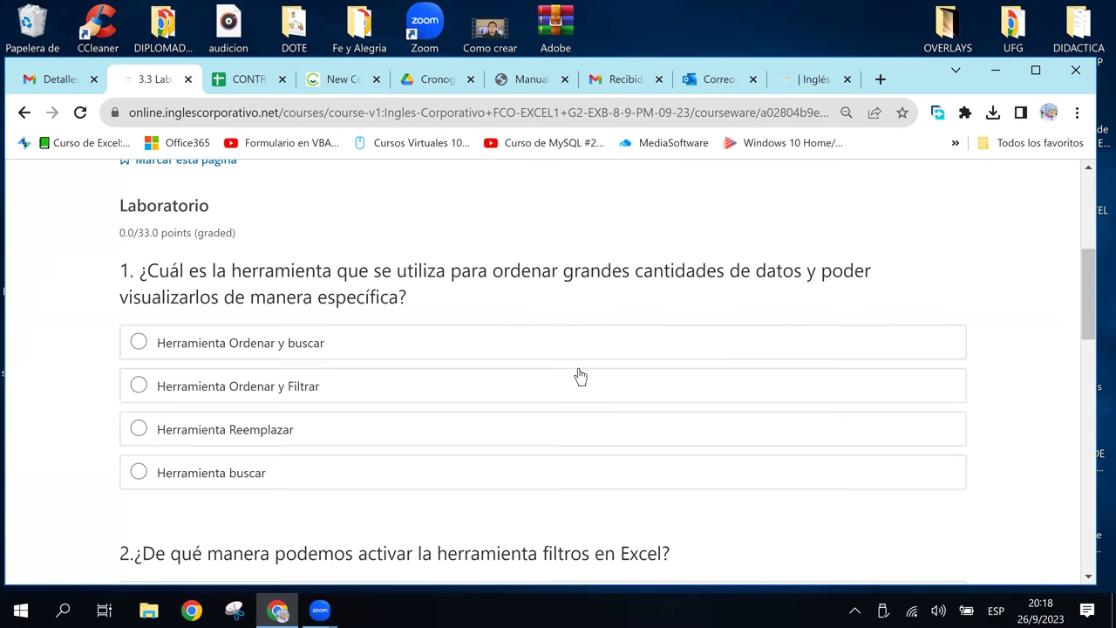
scroll(578, 376, "down", 1)
scroll(580, 375, "down", 1)
scroll(580, 373, "down", 2)
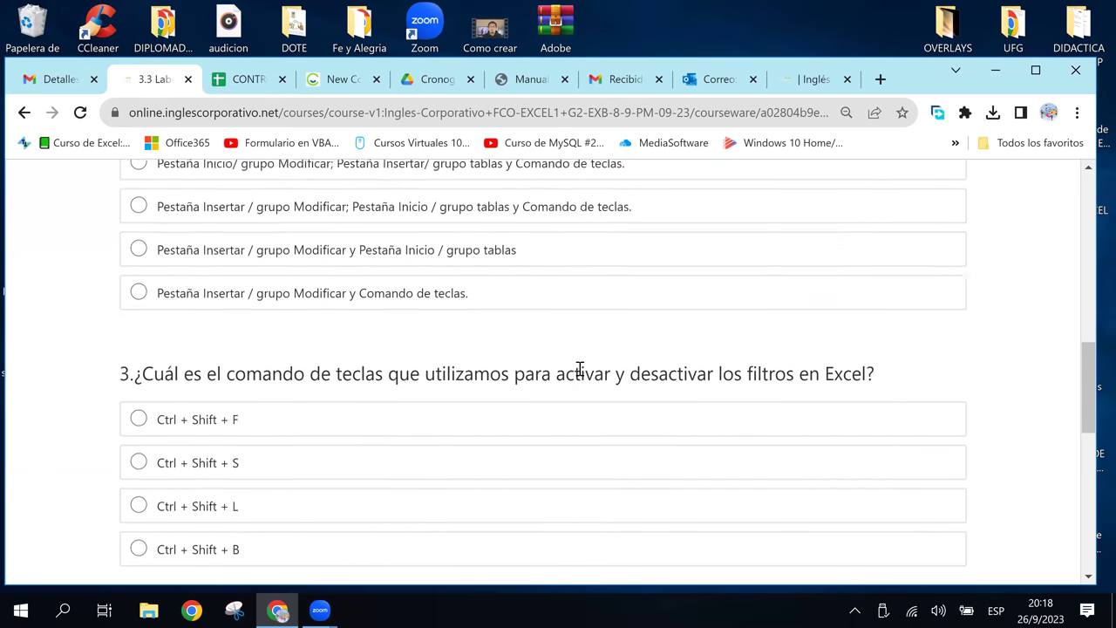
scroll(578, 369, "down", 6)
left_click(493, 406)
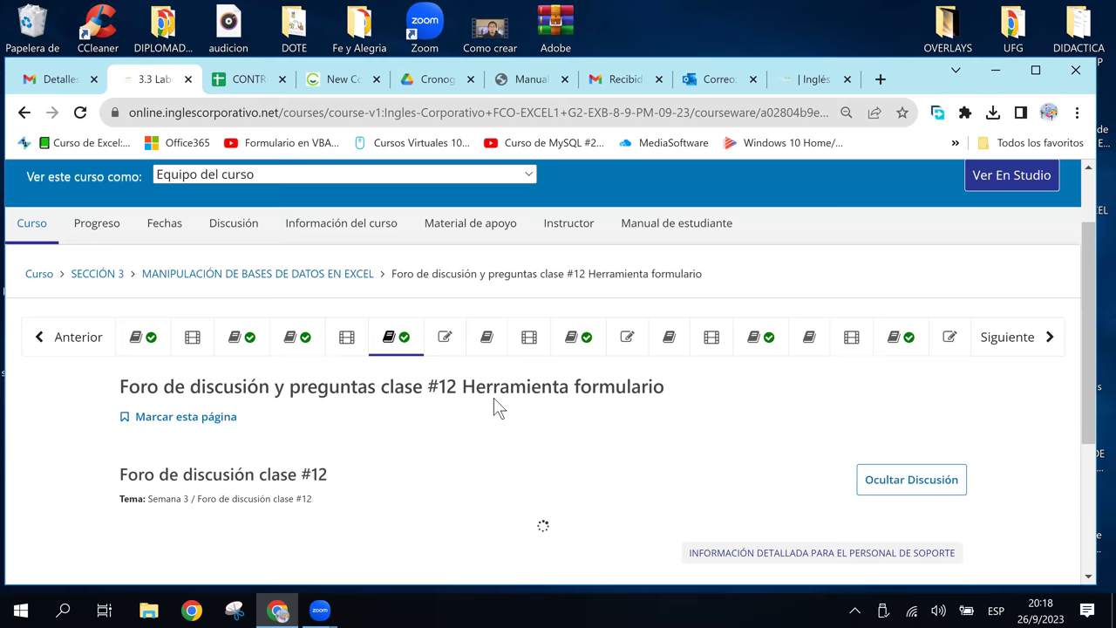
scroll(498, 391, "down", 5)
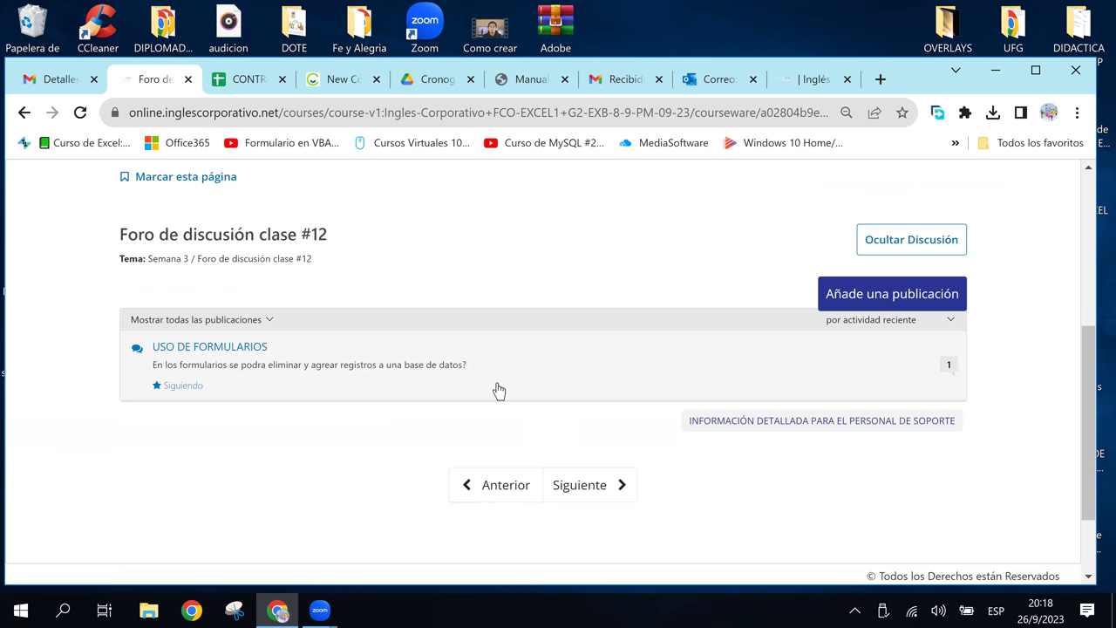
scroll(496, 391, "down", 2)
left_click(492, 403)
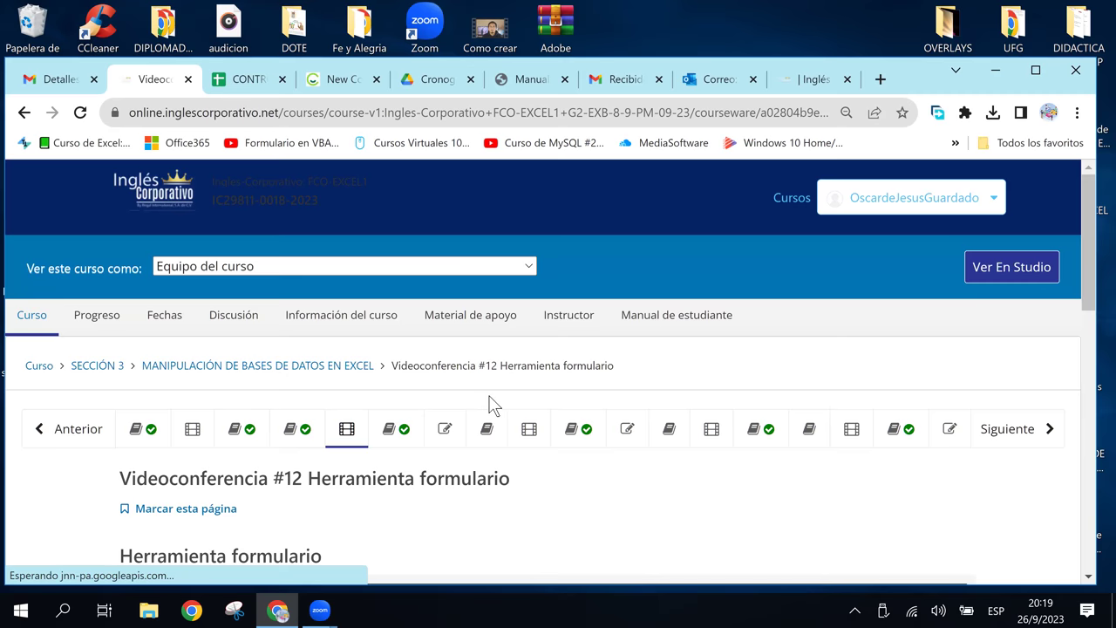
scroll(493, 406, "down", 4)
scroll(514, 418, "down", 5)
left_click(501, 413)
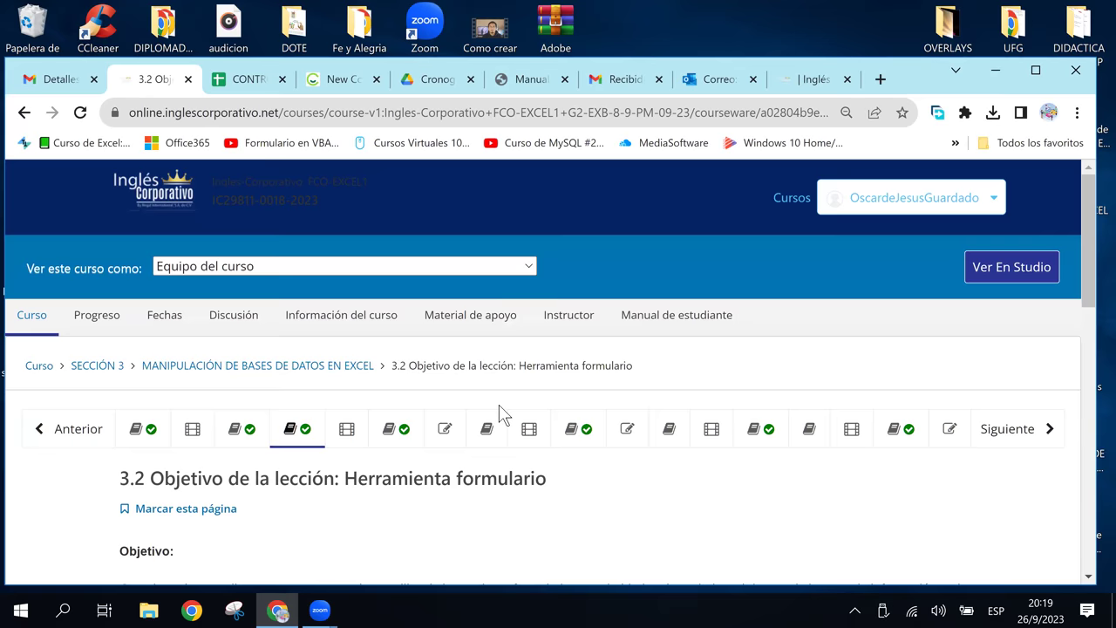
scroll(500, 413, "down", 3)
scroll(500, 414, "down", 3)
scroll(500, 413, "down", 2)
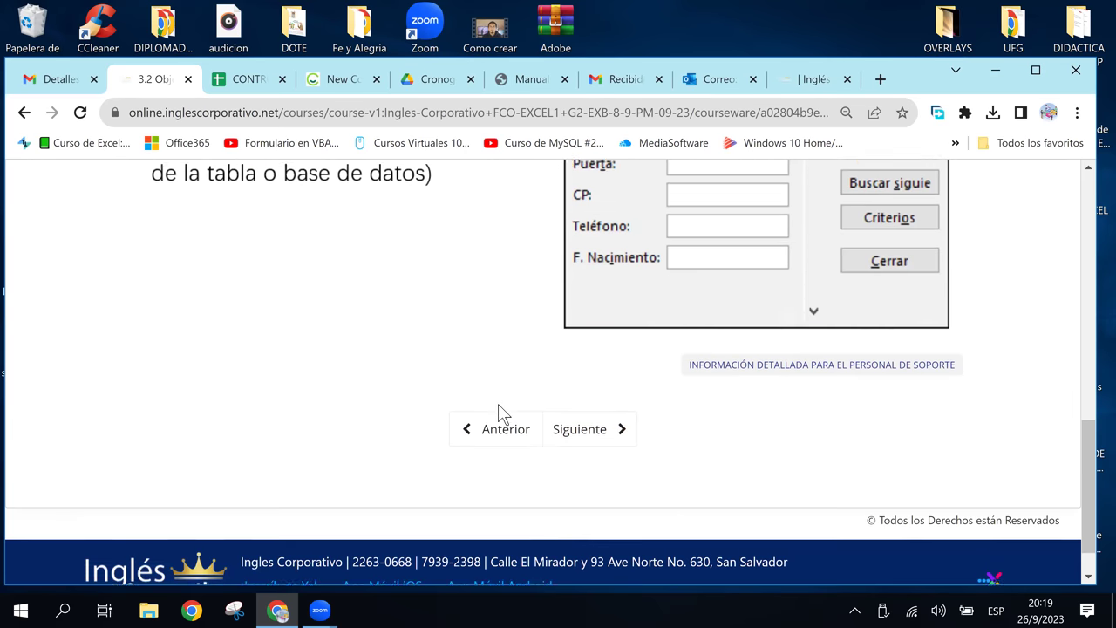
scroll(500, 414, "down", 1)
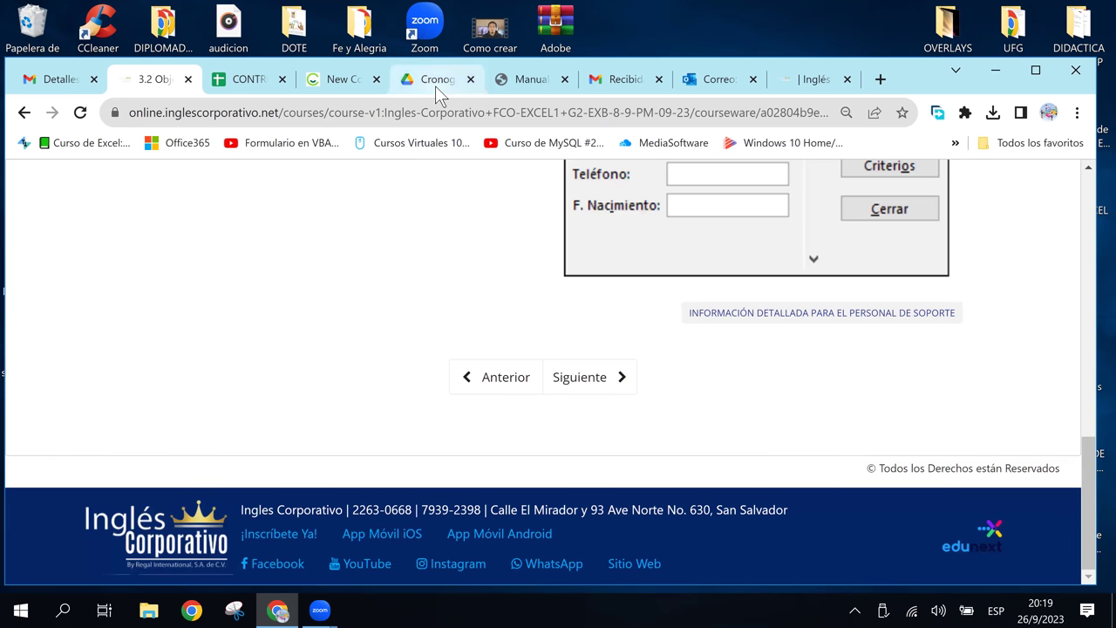
- Switch to Manual_Excel_Basico.pdf at page 61, chapter 12 'Herramienta Formulario'
left_click(536, 81)
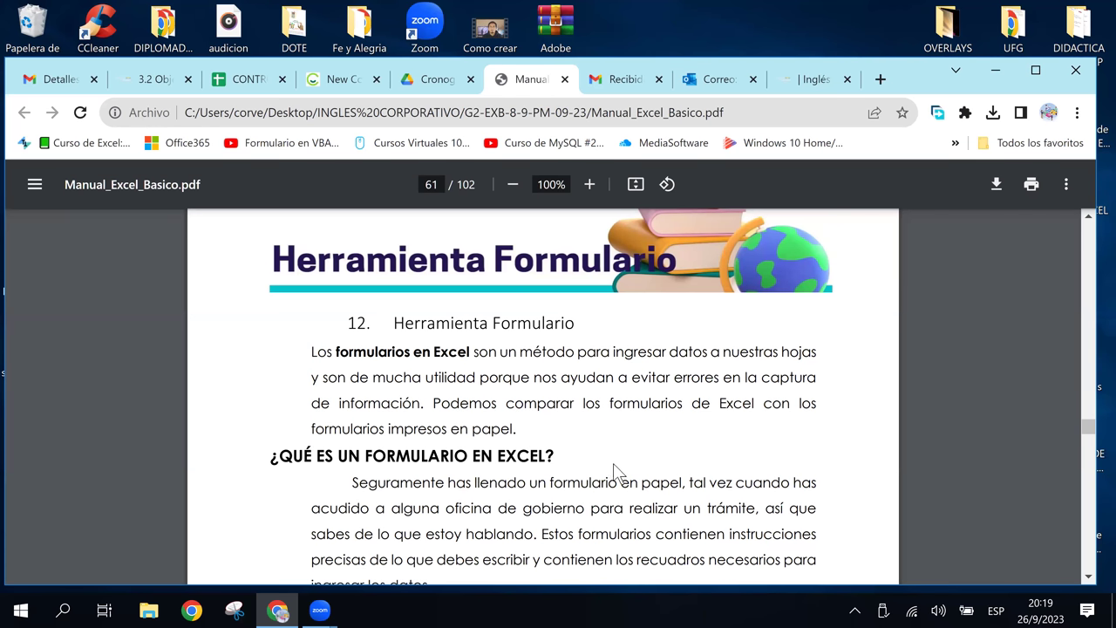
scroll(615, 469, "down", 1)
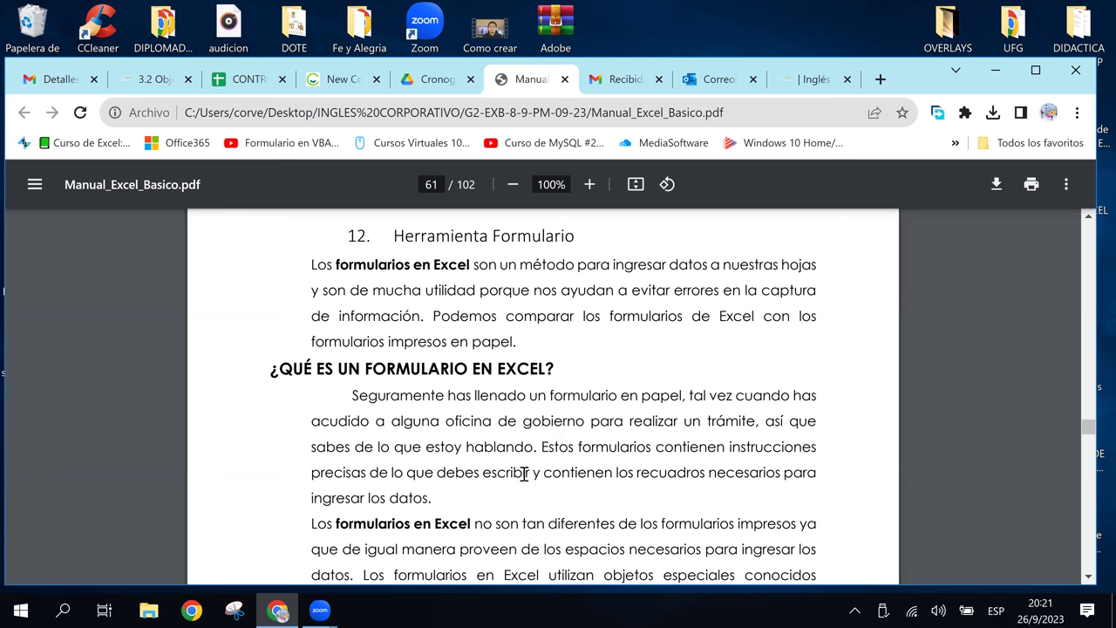
scroll(523, 473, "down", 2)
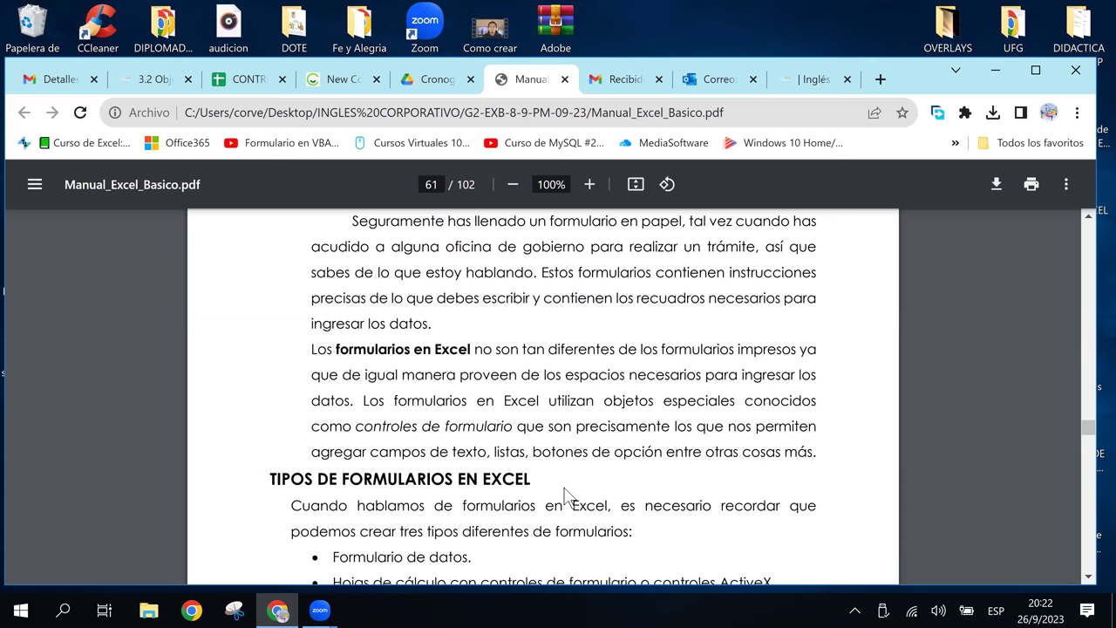
scroll(564, 496, "down", 2)
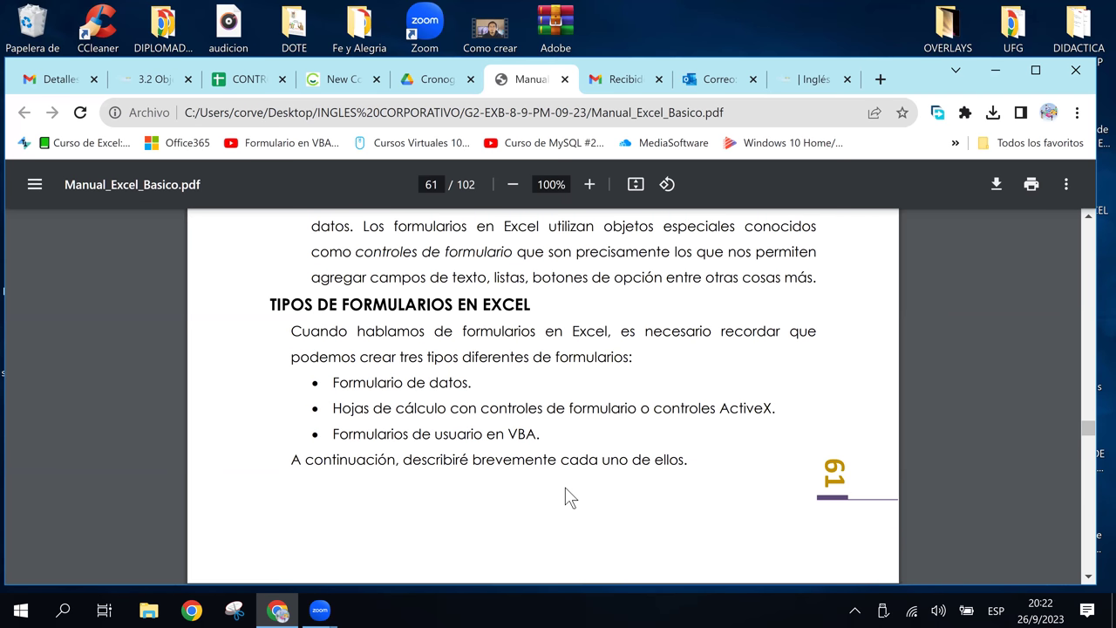
scroll(565, 496, "up", 1)
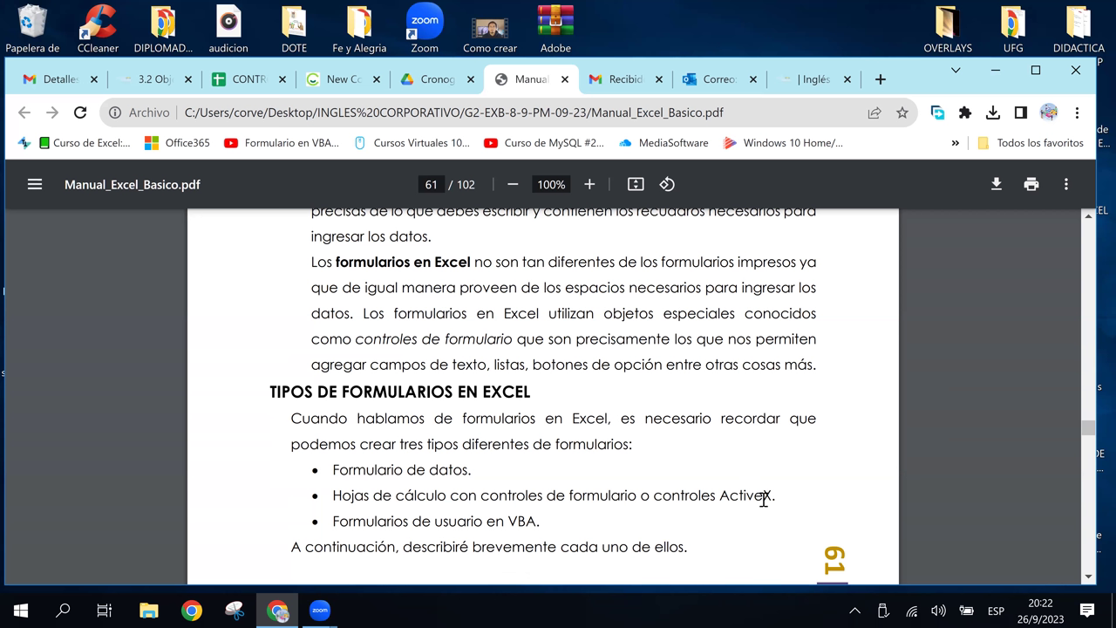
left_click_drag(634, 500, 488, 501)
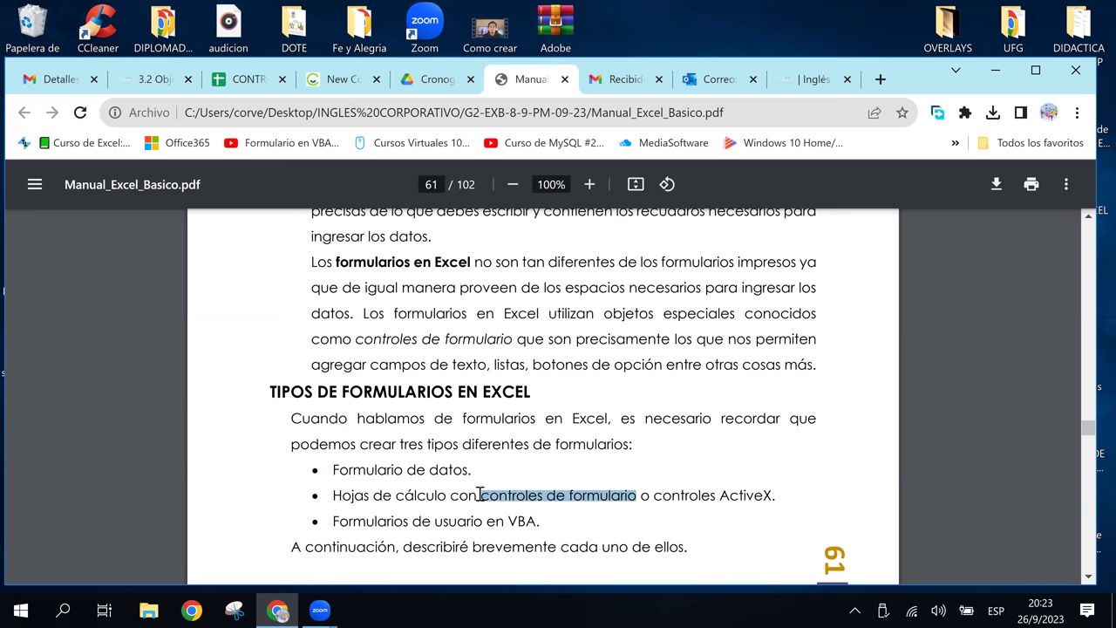
mouse_move(653, 496)
left_mouse_down()
mouse_move(772, 494)
mouse_move(767, 514)
left_mouse_up()
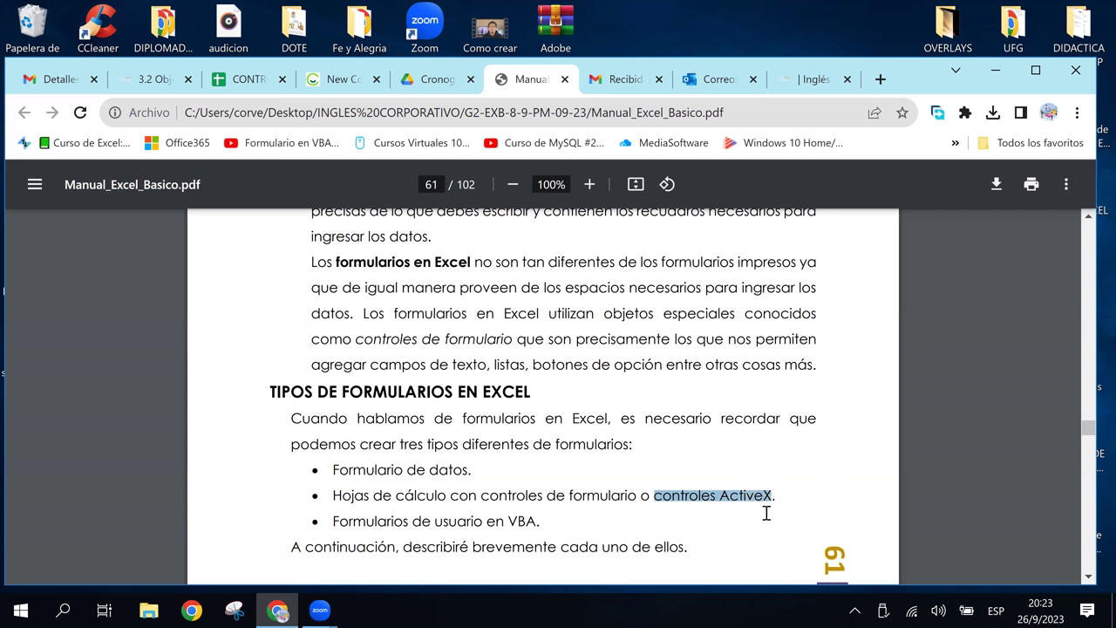
left_click(773, 496)
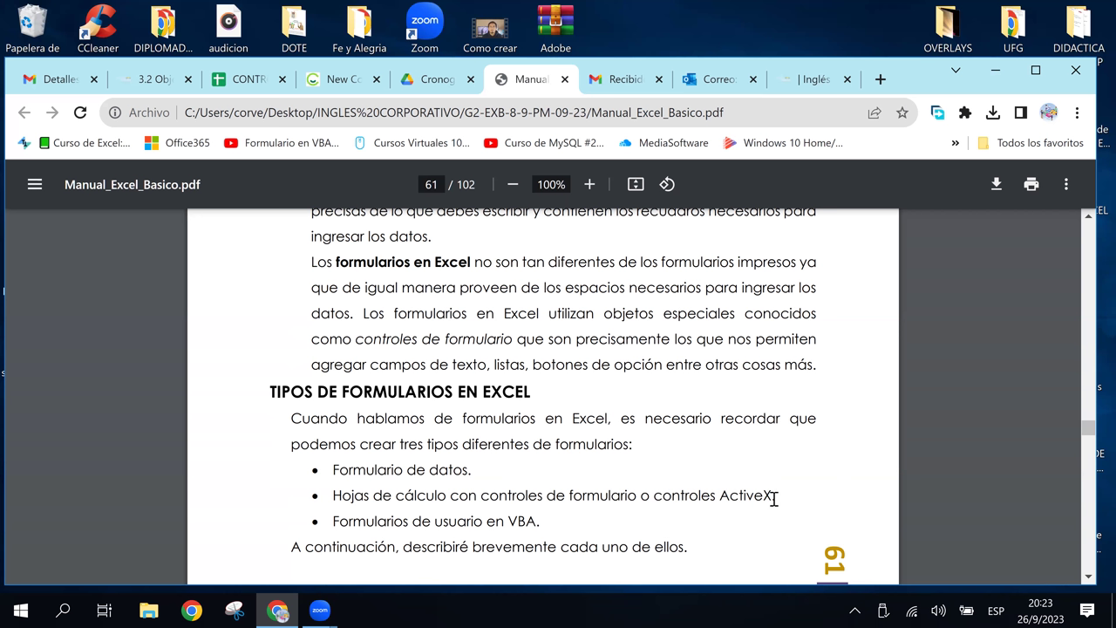
left_click_drag(774, 495, 655, 497)
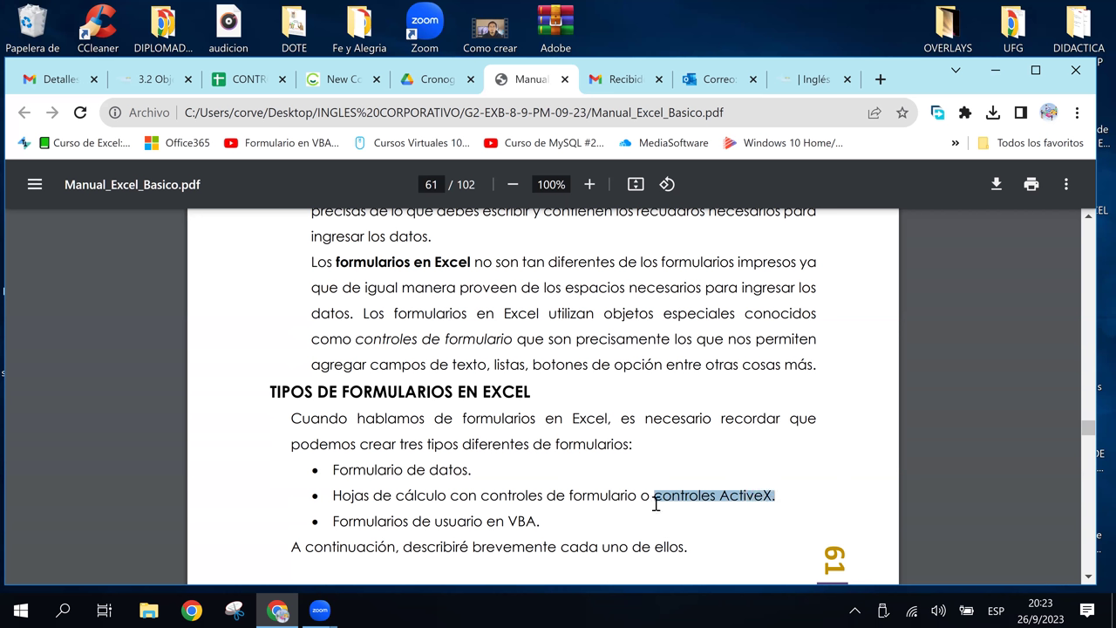
left_click(688, 497)
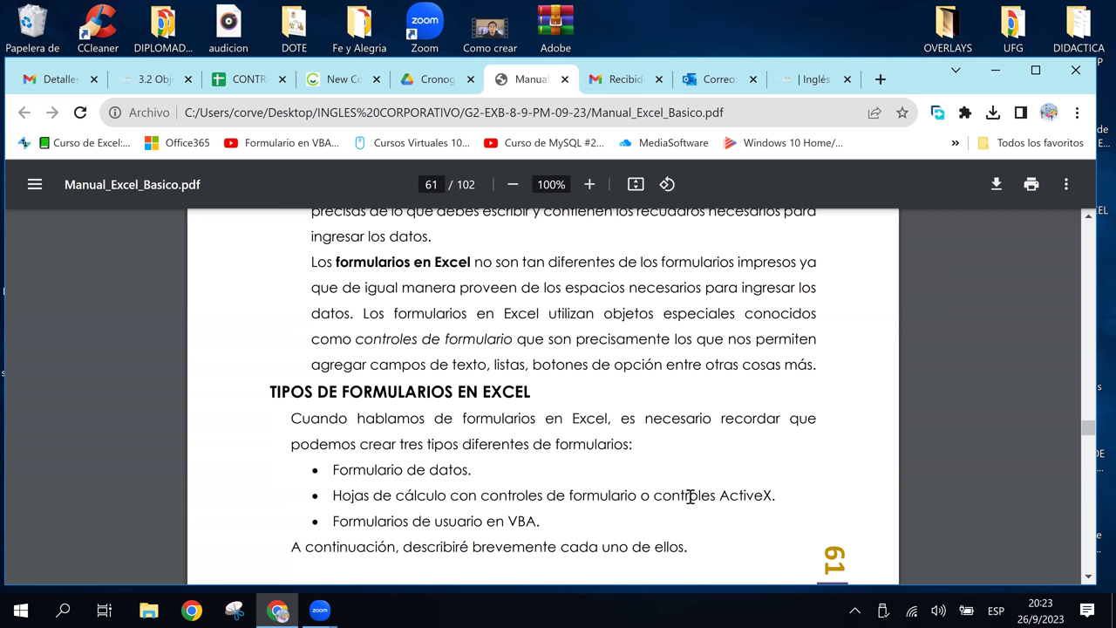
left_click_drag(509, 521, 539, 520)
left_click(512, 522)
scroll(449, 427, "down", 1)
scroll(449, 428, "down", 1)
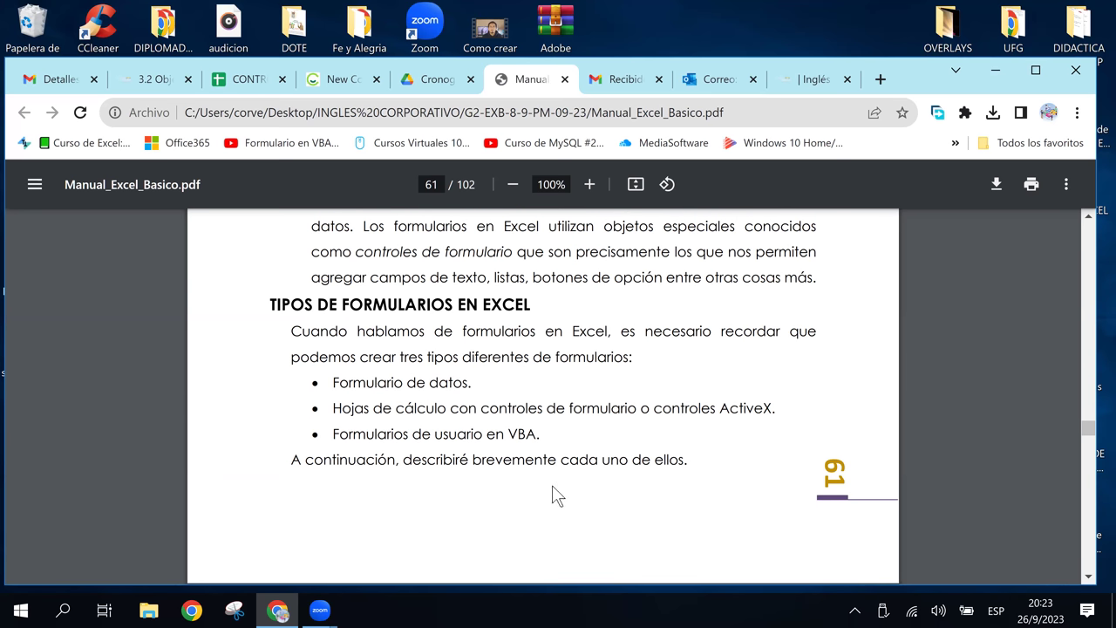
- Scroll the PDF down to the FORMULARIO DE DATOS section on page 62
scroll(585, 468, "down", 2)
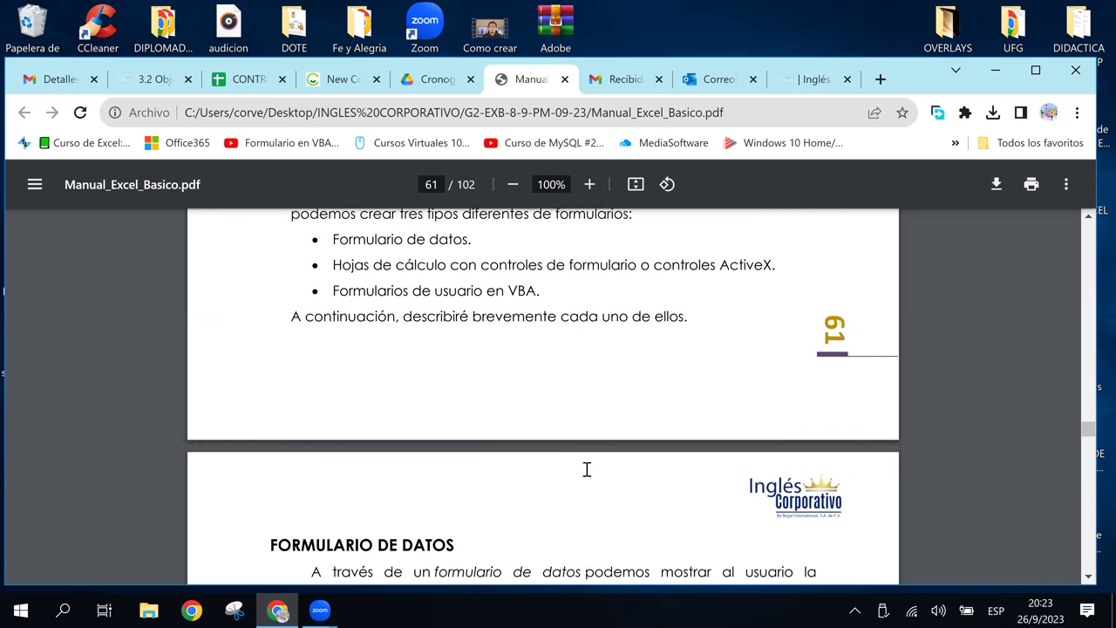
scroll(585, 467, "down", 2)
scroll(587, 469, "down", 1)
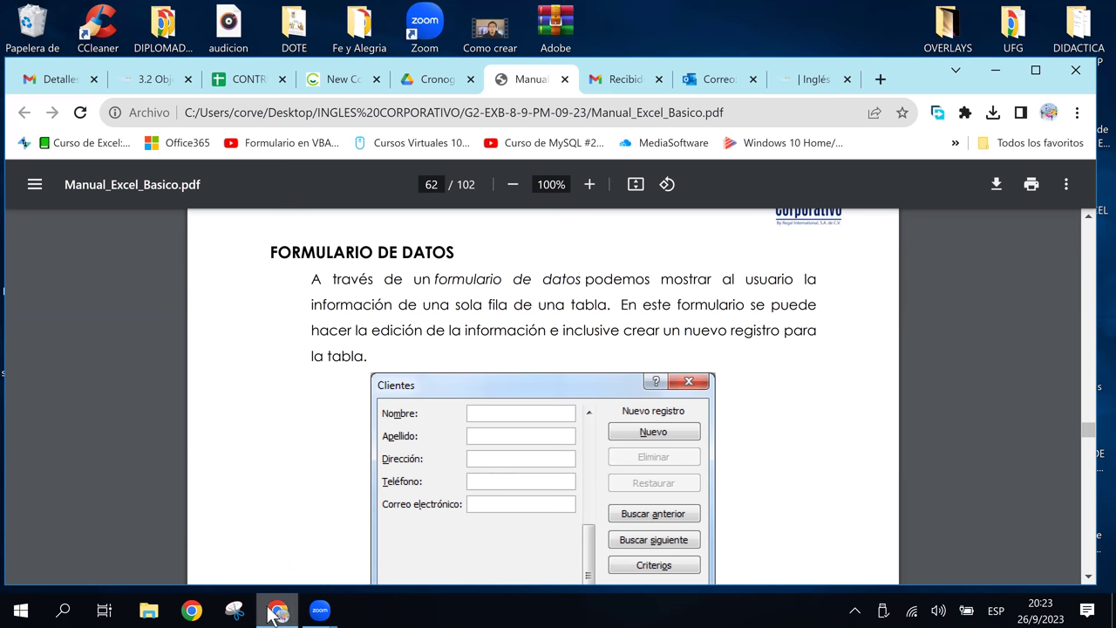
- Launch Excel by searching 'excel' in Windows search, then browse the Recientes list
left_click(62, 610)
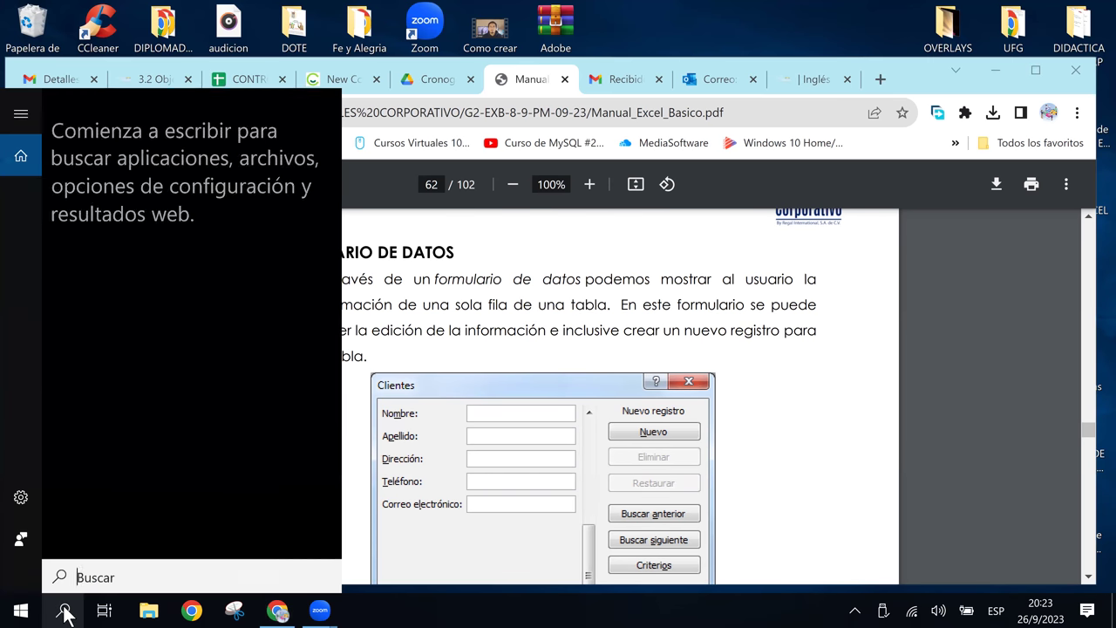
type("excel")
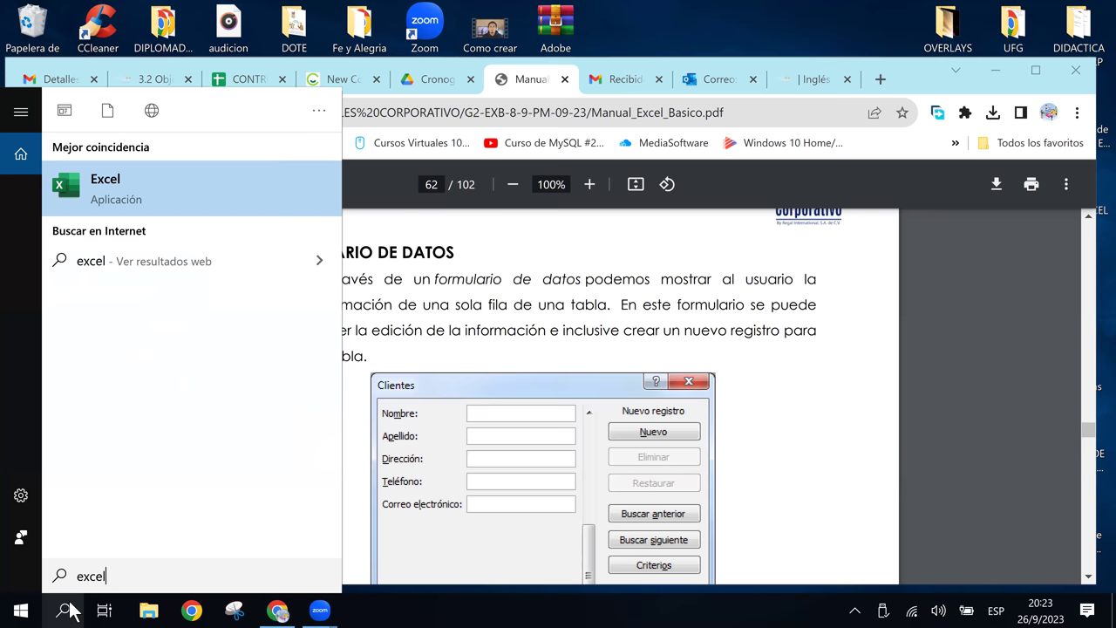
key("Return")
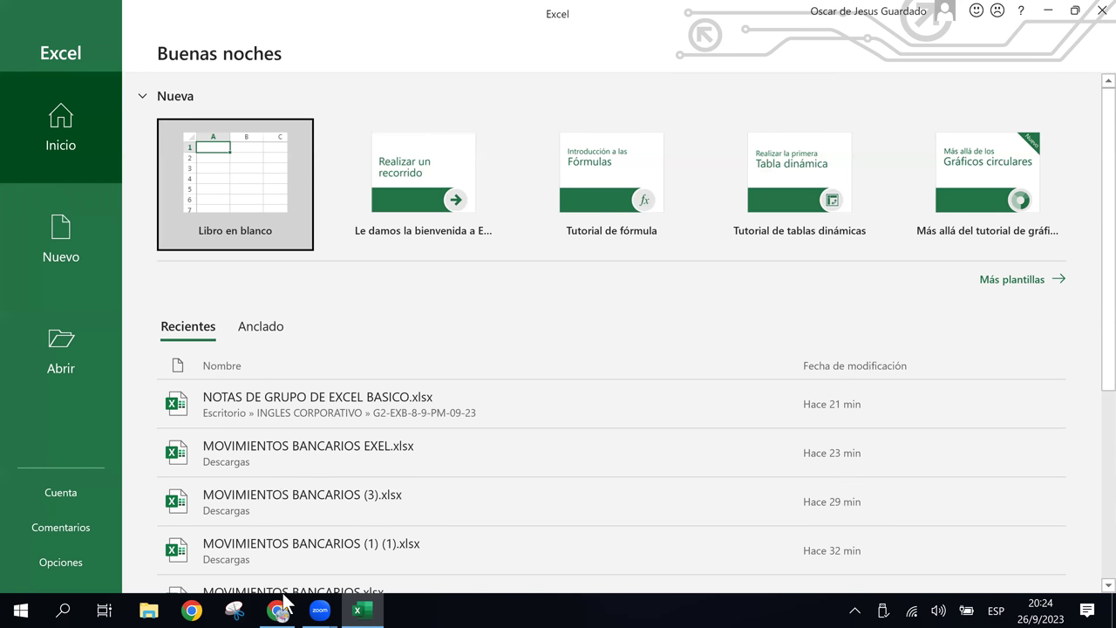
scroll(305, 480, "down", 1)
scroll(358, 558, "down", 1)
scroll(358, 558, "up", 1)
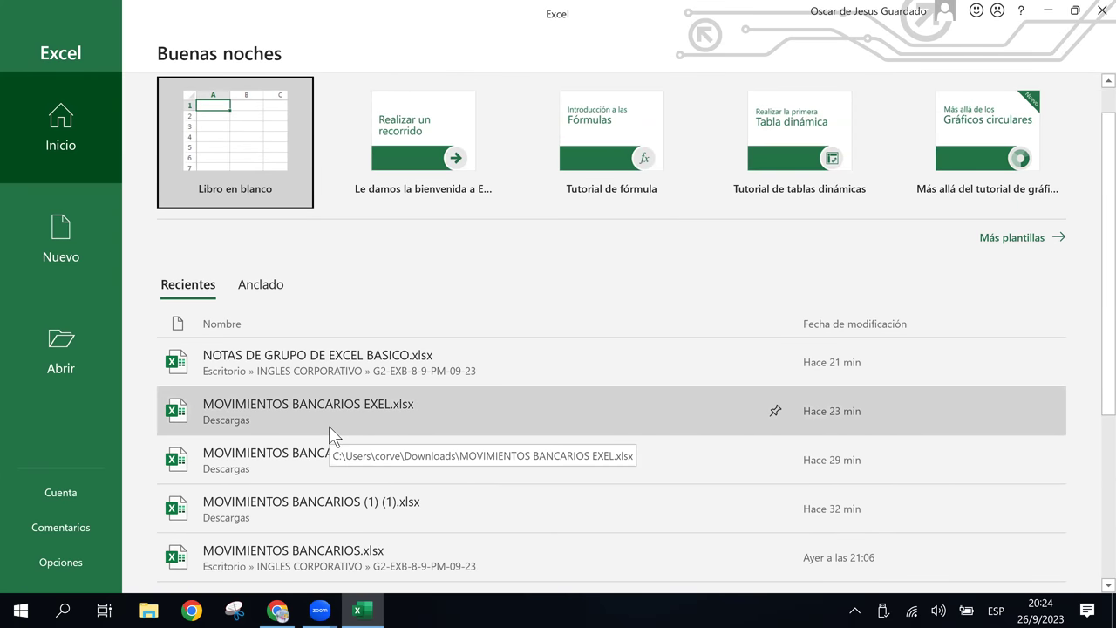
scroll(357, 558, "down", 1)
- Open MOVIMIENTOS BANCARIOS.xlsx on the MOVIMIENTOS sheet and select the FECHA column data
left_click(338, 518)
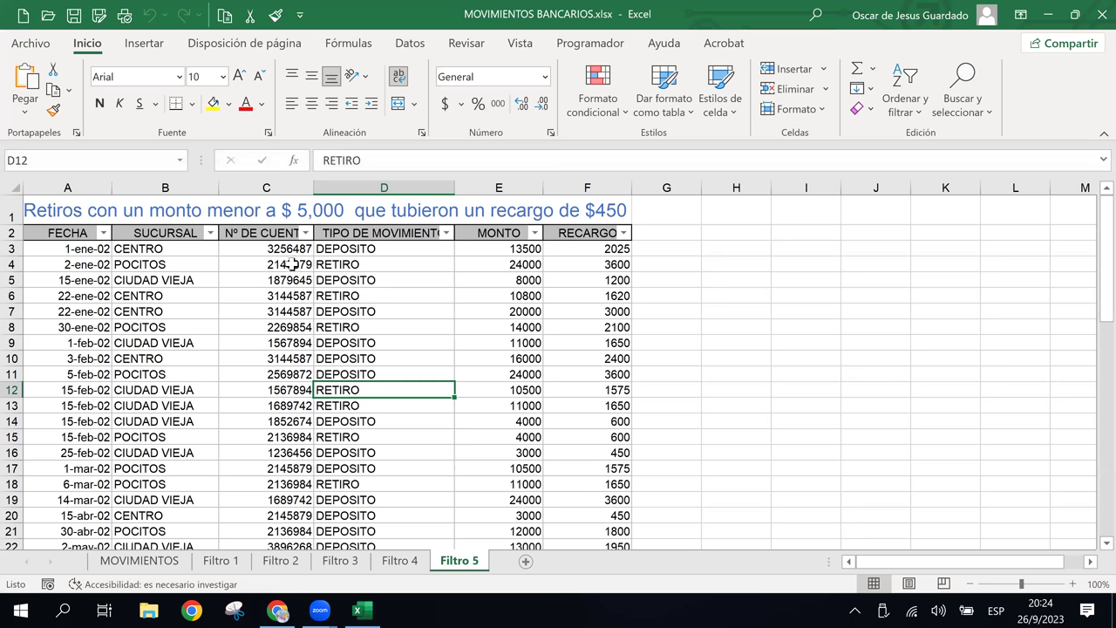
left_click(159, 567)
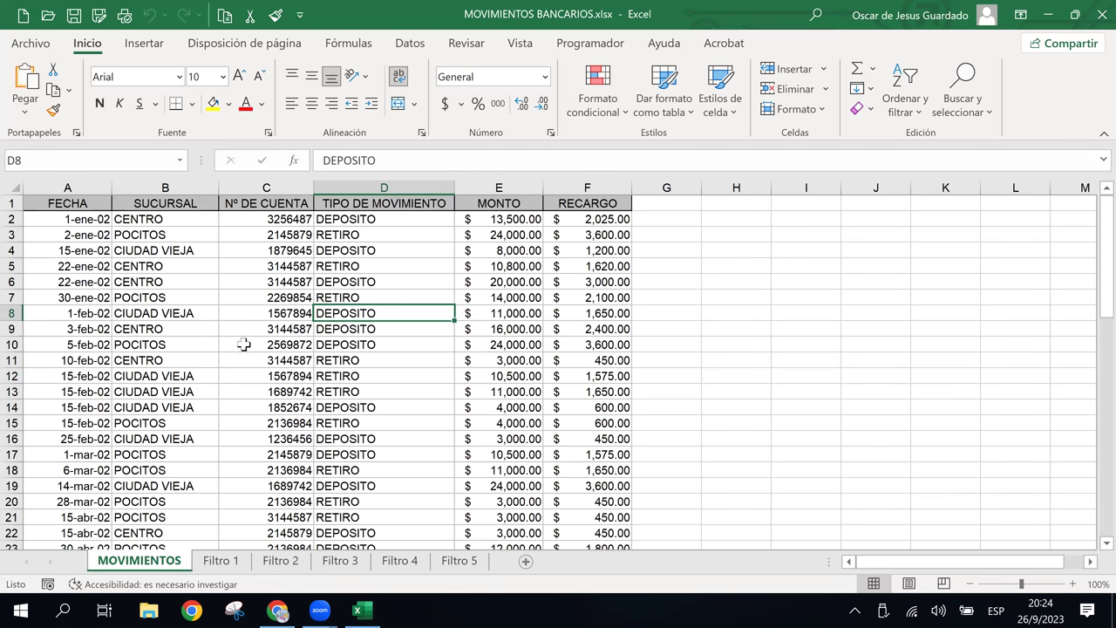
left_click(76, 210)
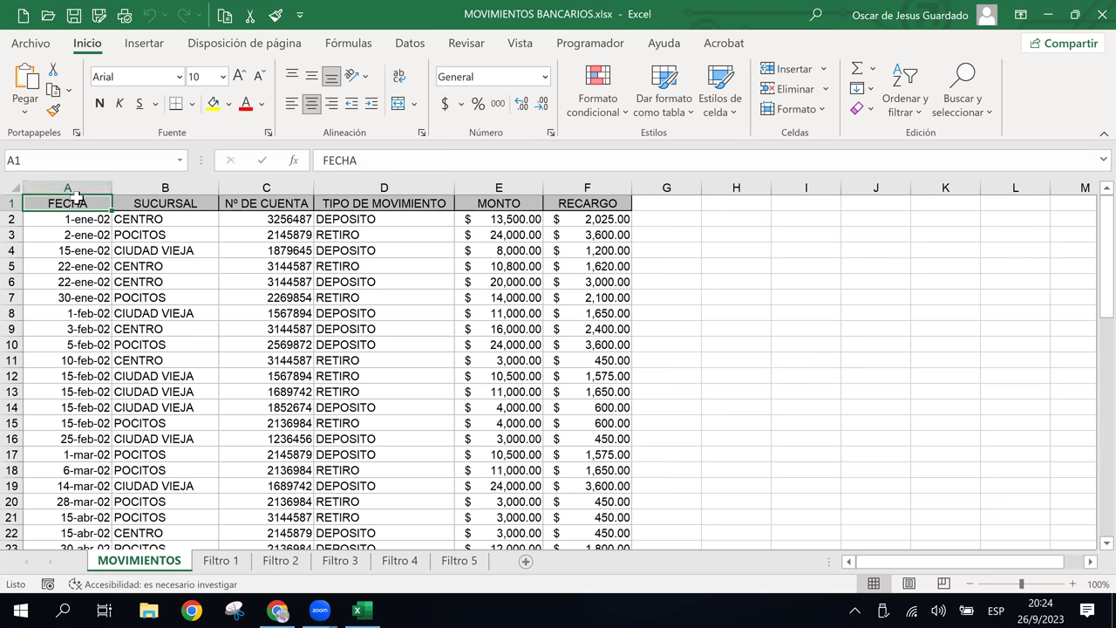
key("ctrl+shift+Down")
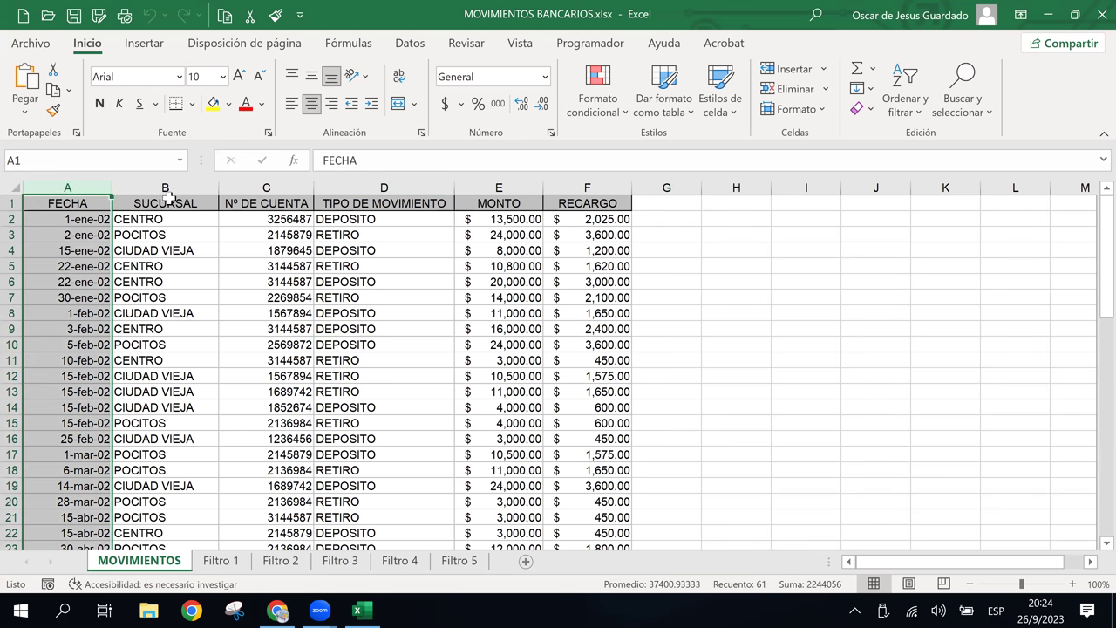
- Select the SUCURSAL through RECARGO columns and inspect the RECARGO formula =E4*0.15 in F4
left_click(189, 202)
key("ctrl+shift+Down")
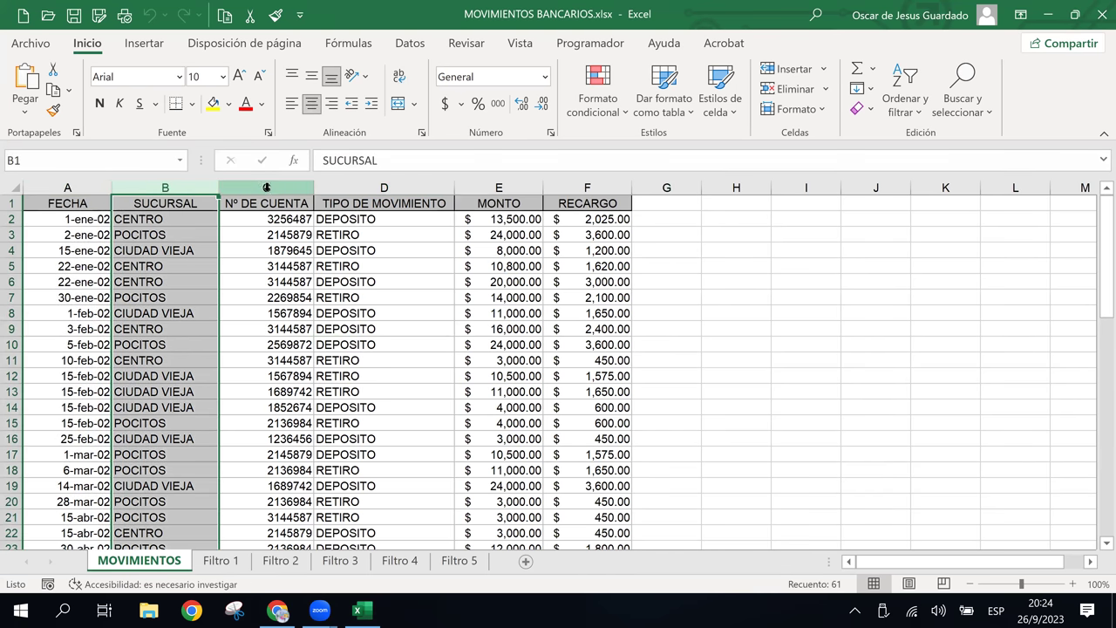
left_click(266, 187)
left_click(372, 187)
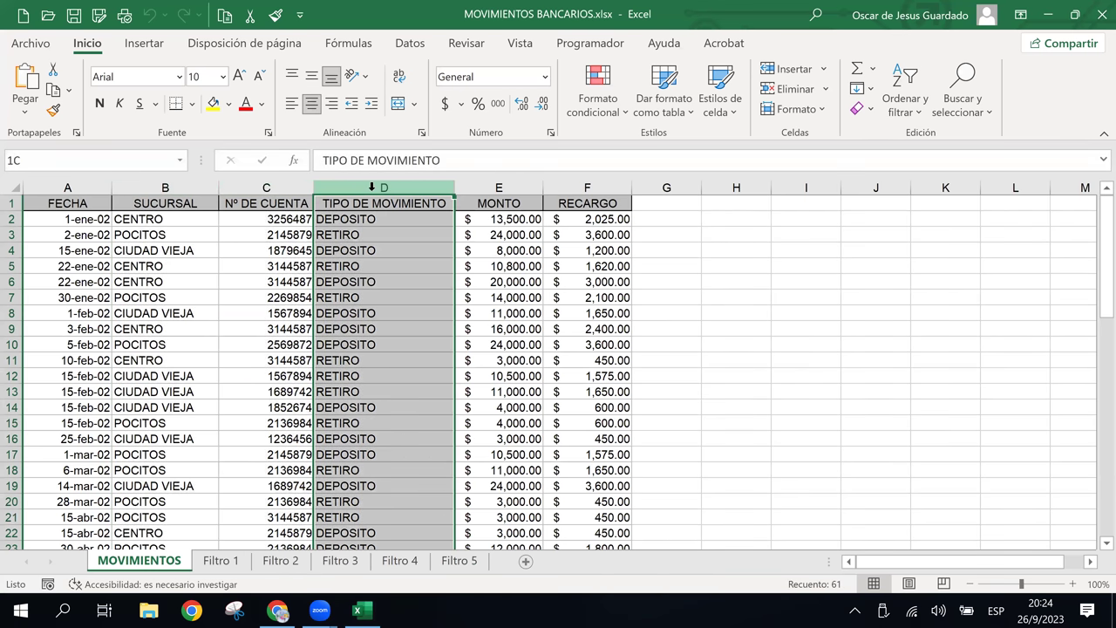
left_click(515, 187)
left_click(591, 185)
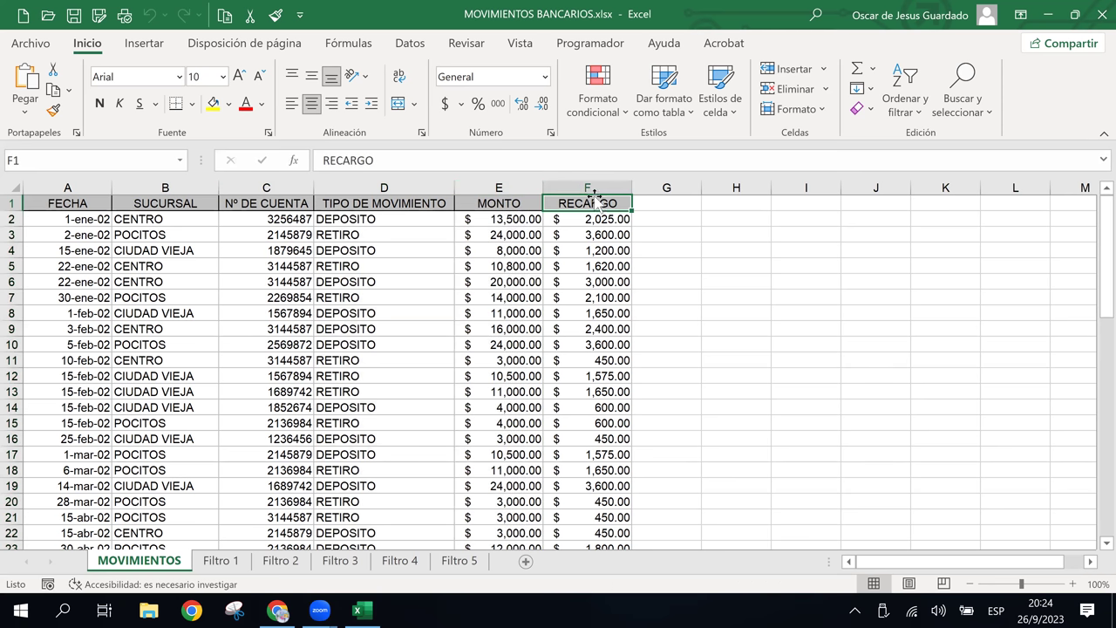
left_click(594, 251)
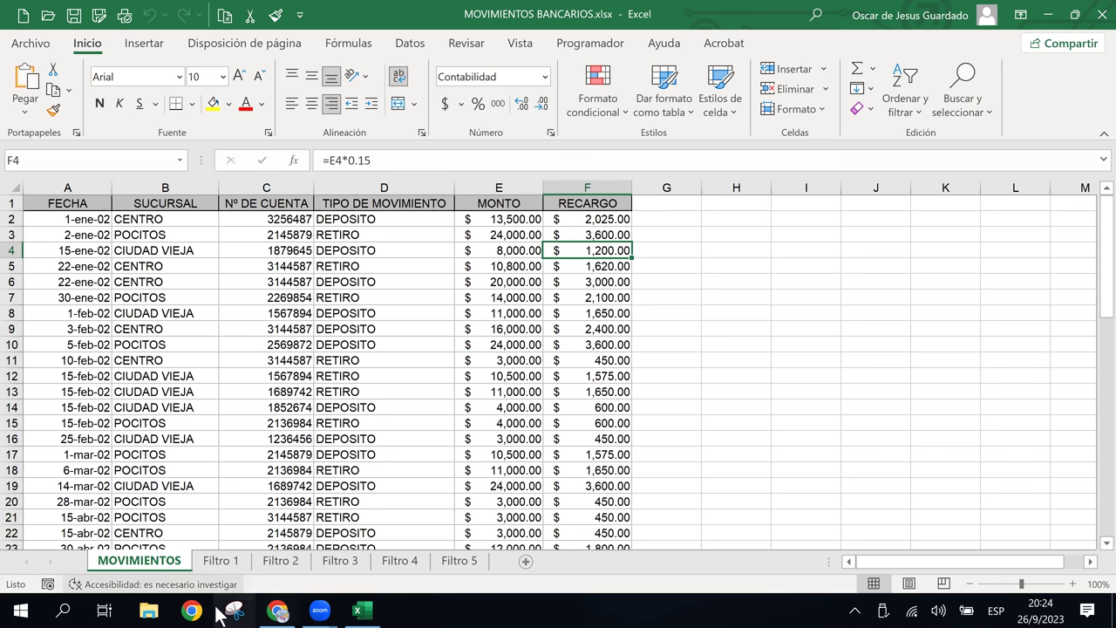
- Minimize Excel and read through page 62's Clientes data-form example in the PDF
left_click(362, 615)
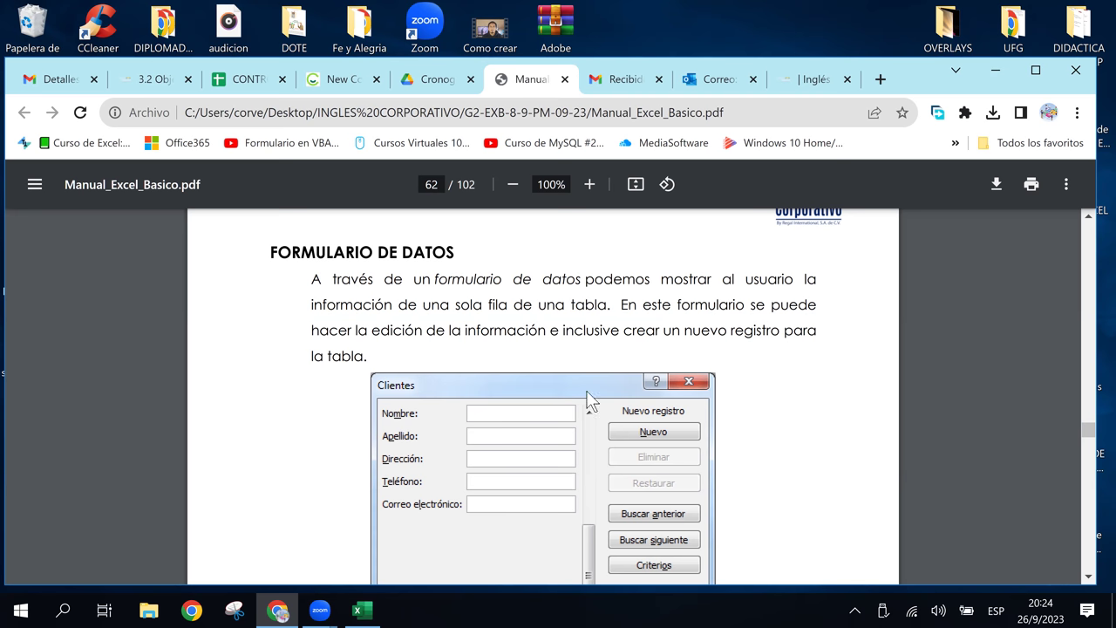
scroll(503, 427, "down", 2)
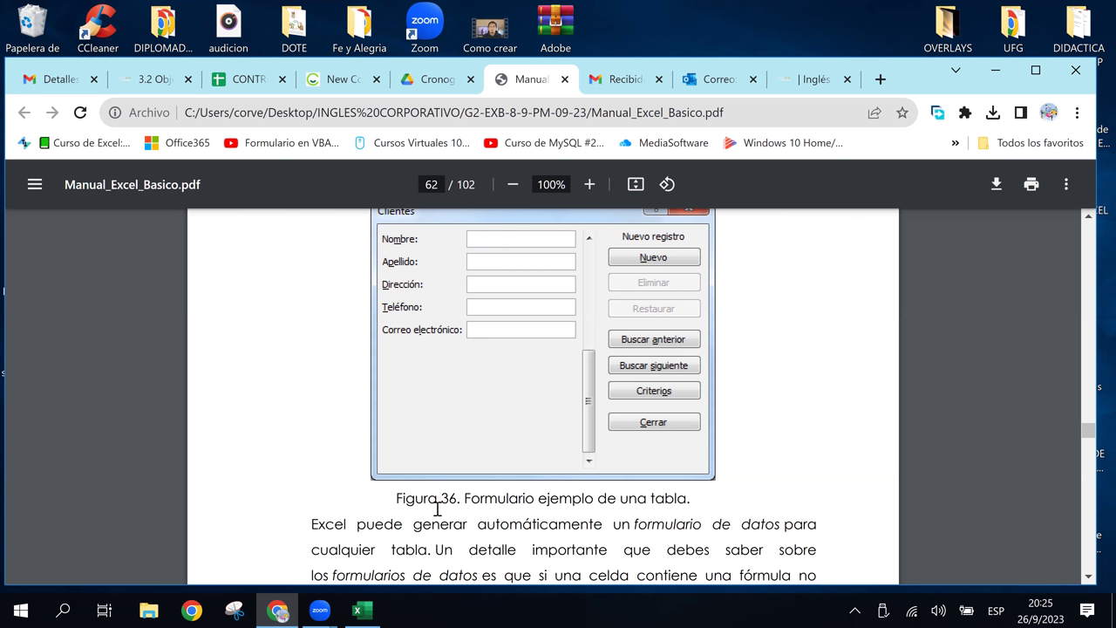
scroll(458, 508, "down", 1)
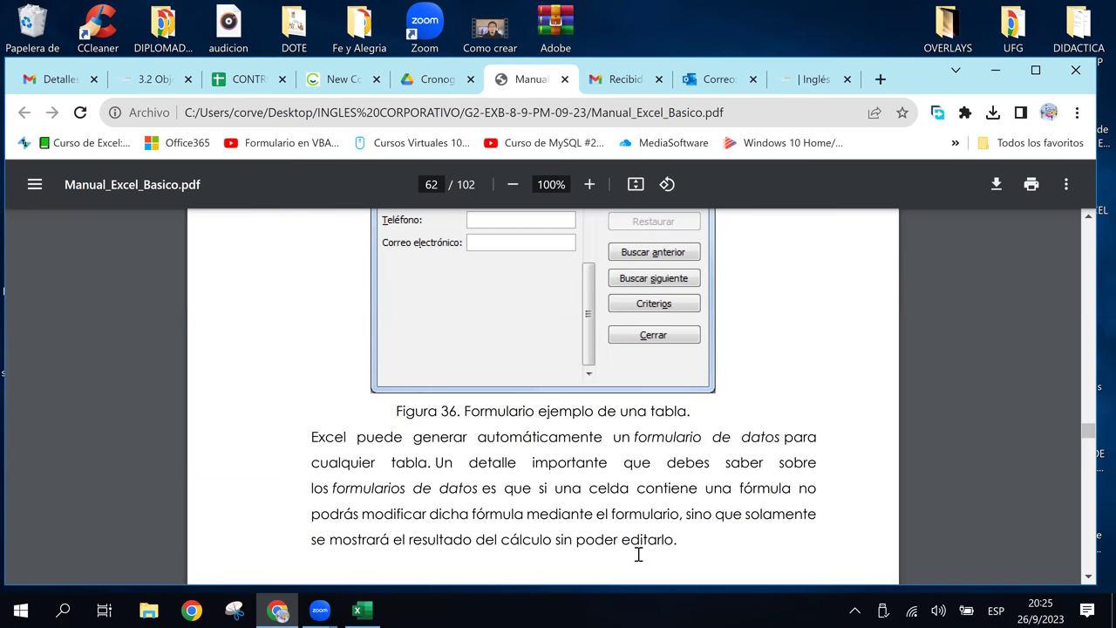
scroll(665, 542, "down", 1)
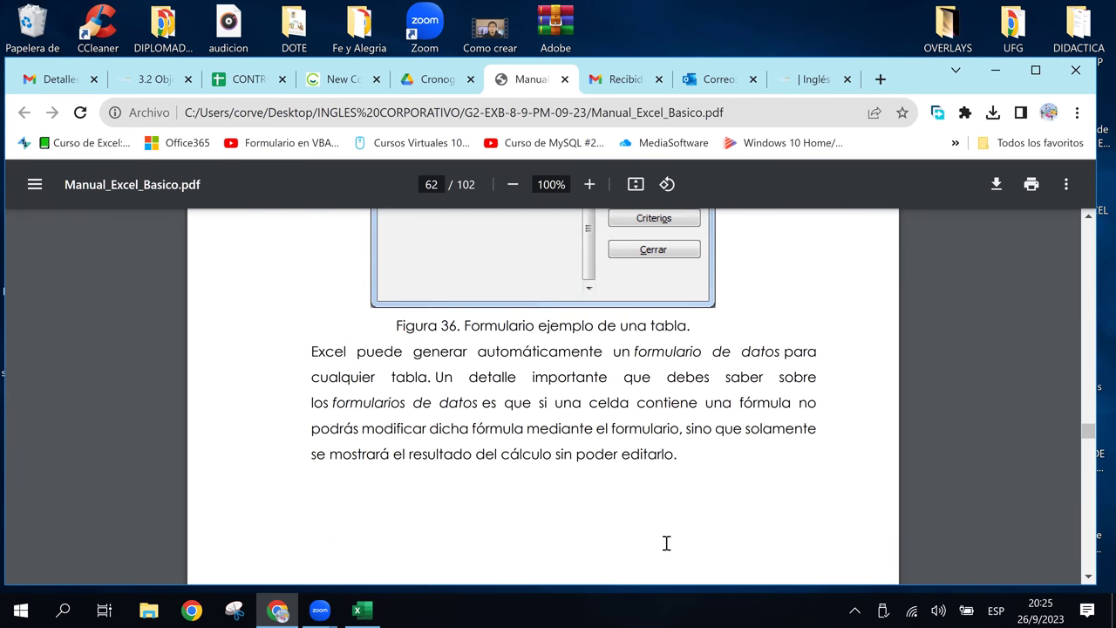
scroll(666, 544, "down", 1)
scroll(666, 543, "down", 2)
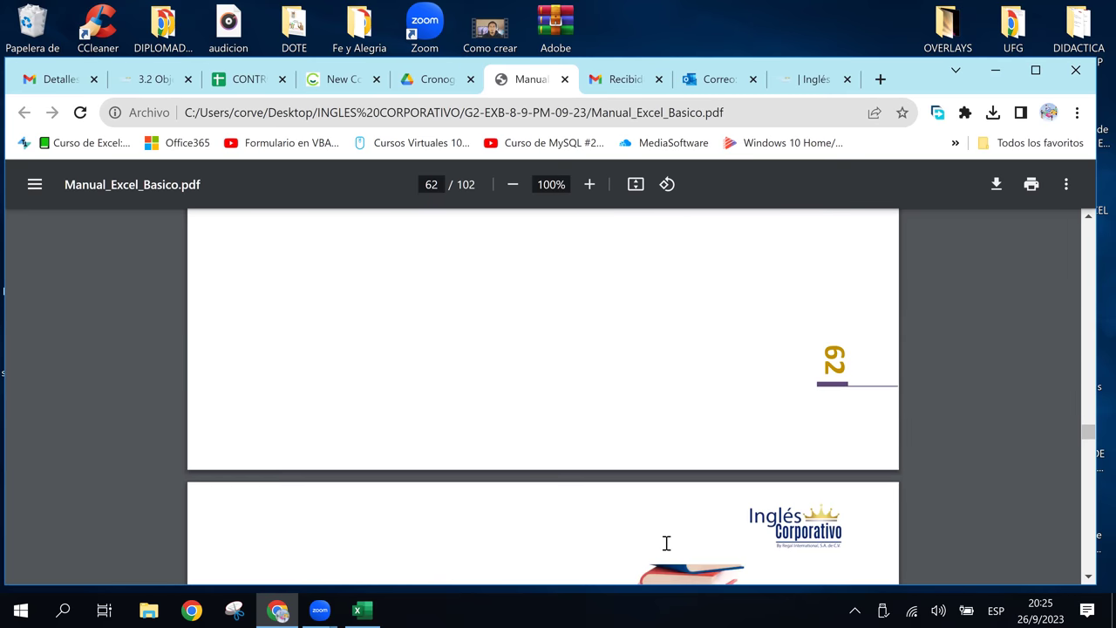
scroll(666, 543, "down", 2)
scroll(666, 543, "down", 1)
scroll(666, 543, "up", 2)
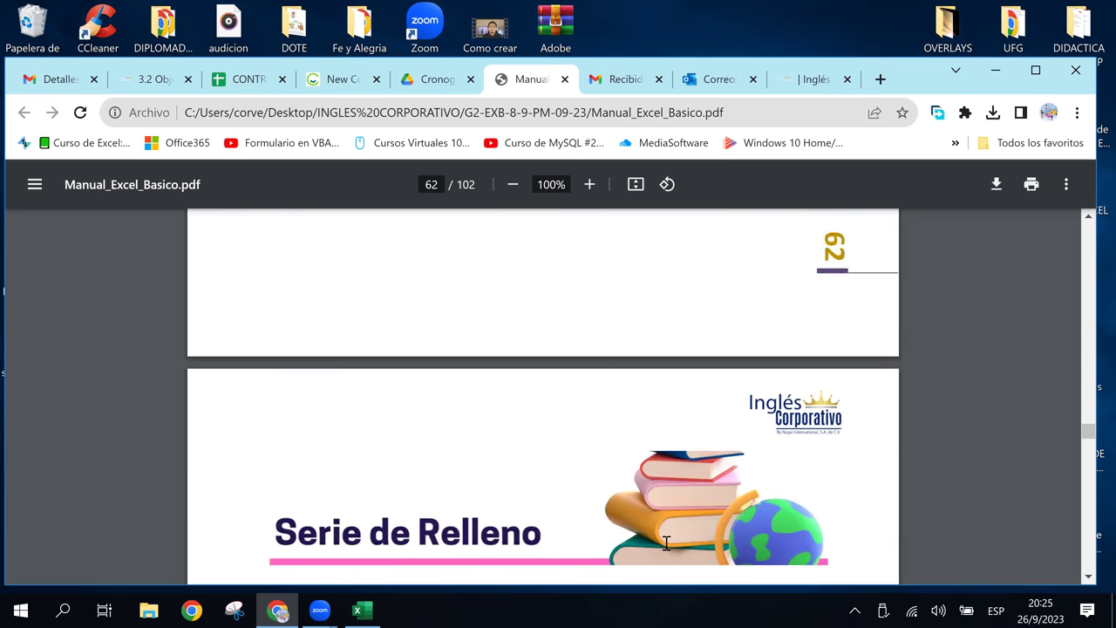
scroll(666, 543, "up", 4)
scroll(666, 544, "up", 2)
scroll(666, 543, "up", 2)
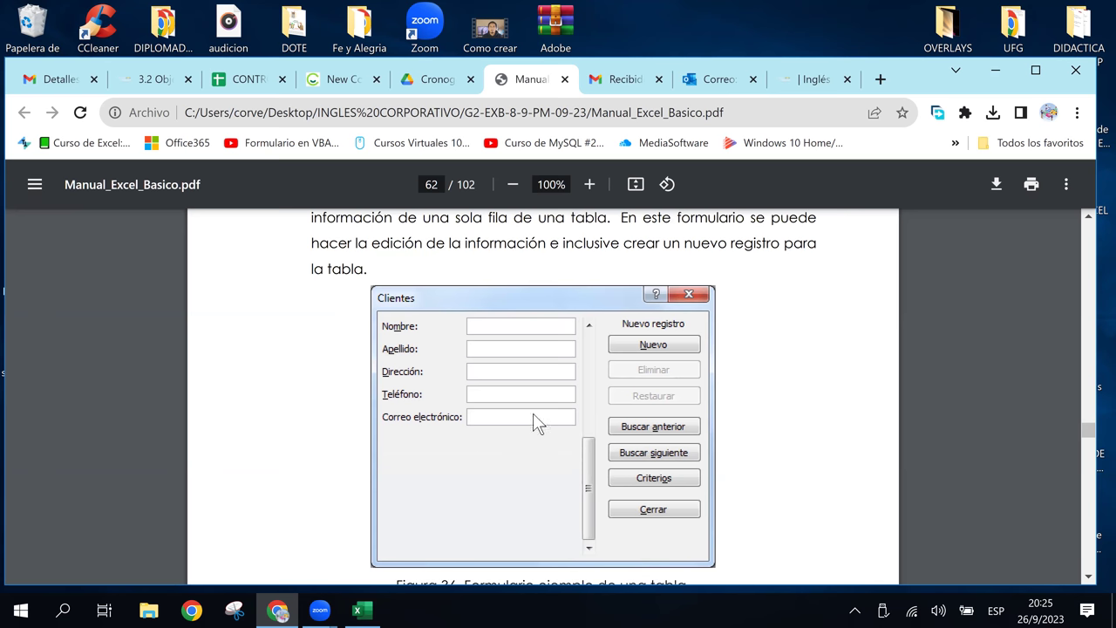
- Restore Excel and close the MOVIMIENTOS BANCARIOS workbook
left_click(362, 611)
left_click(387, 394)
left_click(1100, 19)
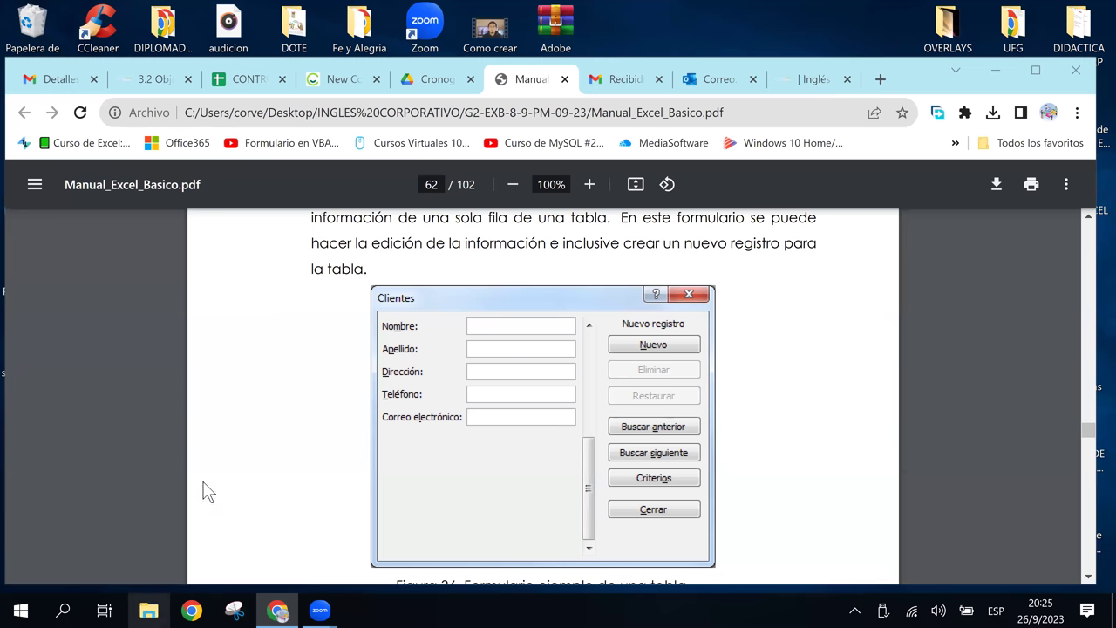
- Open File Explorer and navigate from Escritorio into the INGLES CORPORATIVO folder
key("super+e")
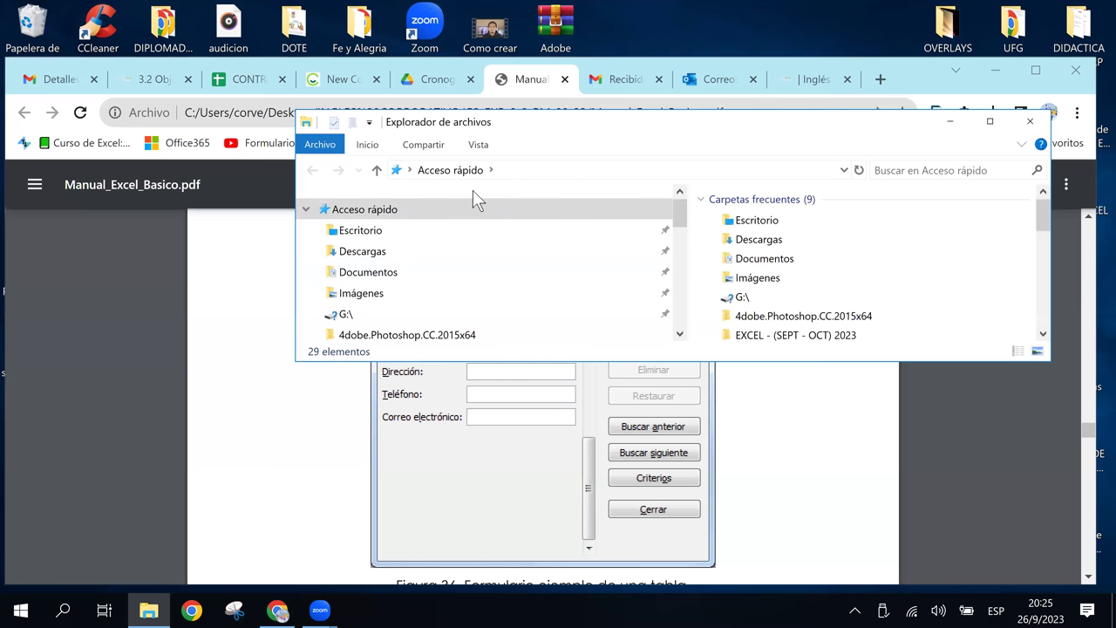
left_click_drag(602, 122, 392, 192)
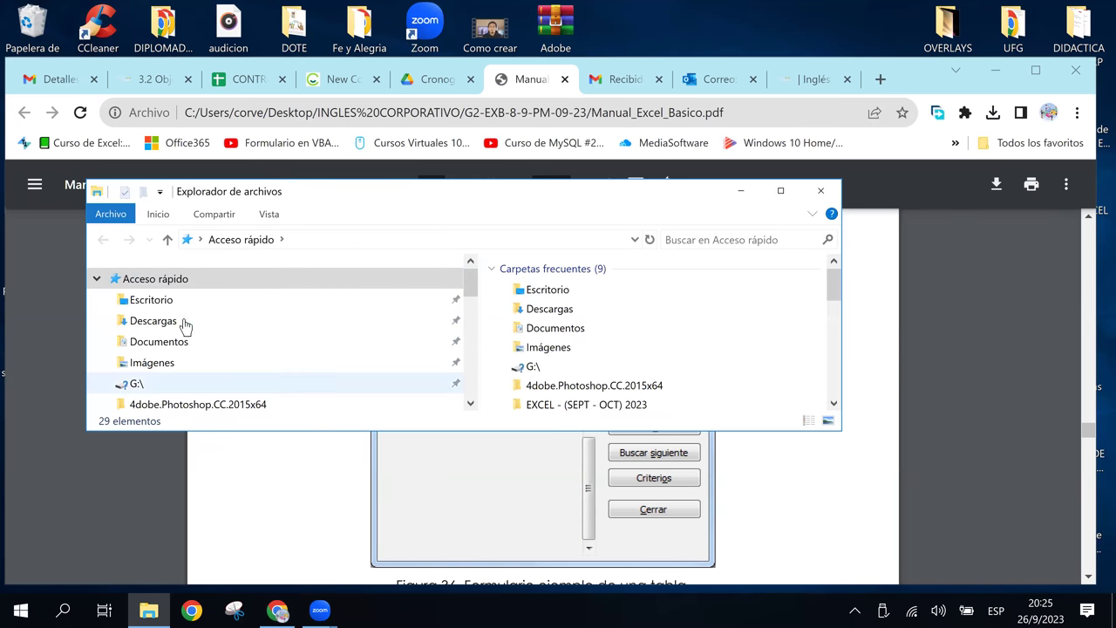
left_click(153, 300)
left_click(537, 349)
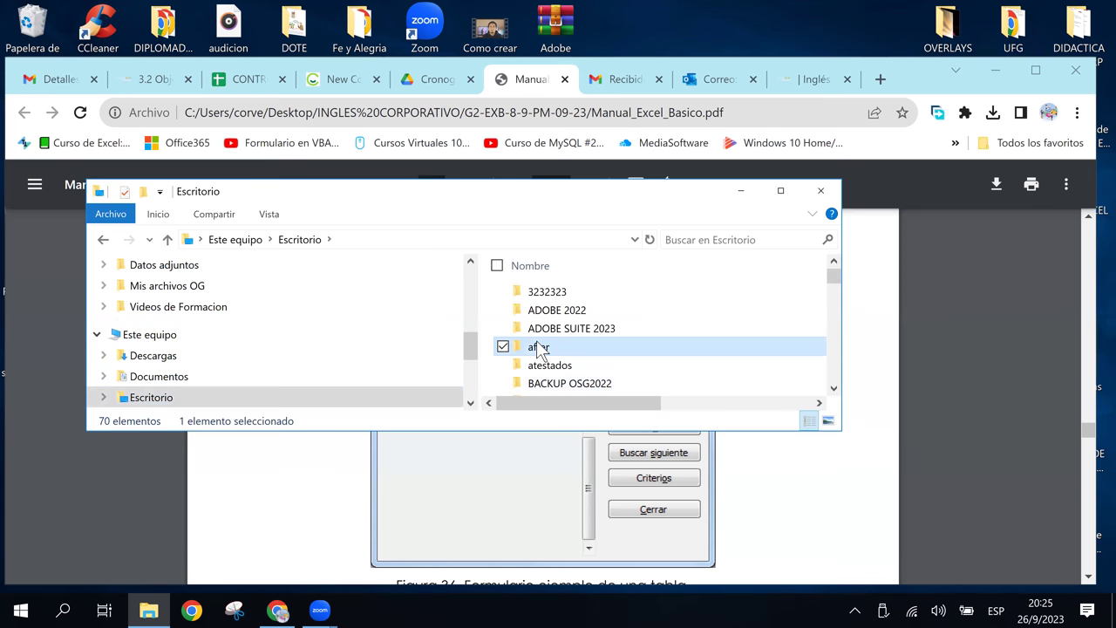
key("i")
left_click(608, 311)
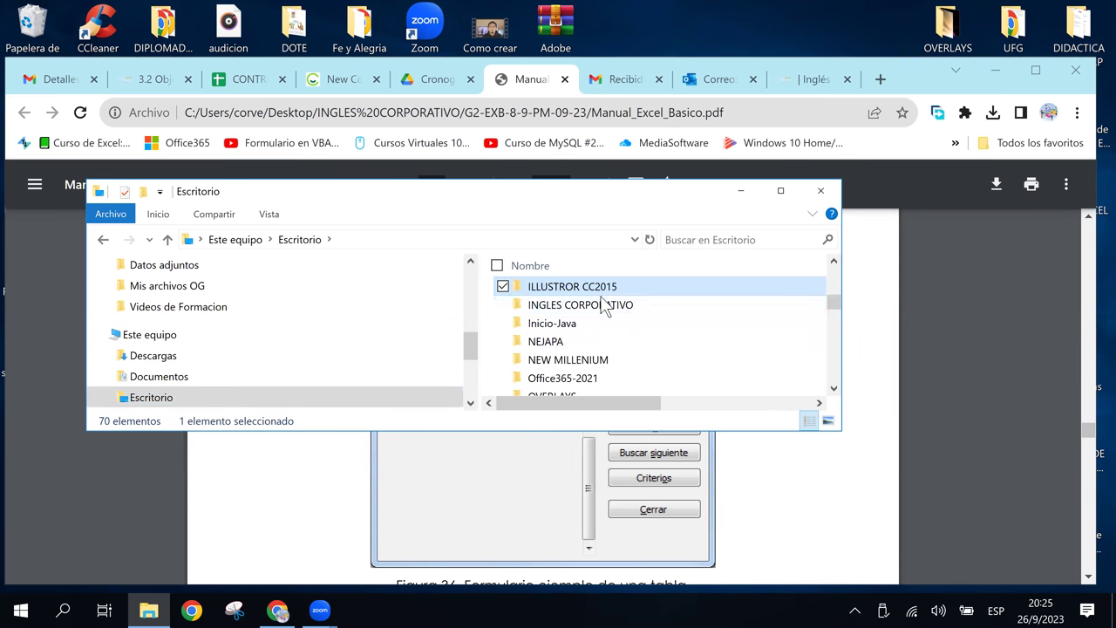
double_click(605, 313)
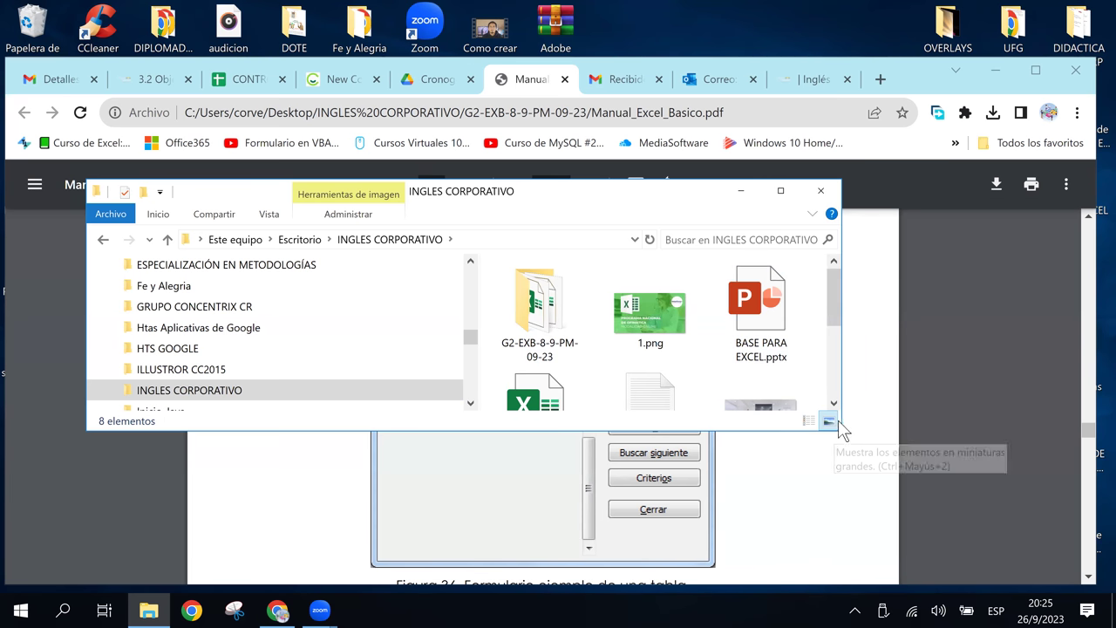
- Enlarge the Explorer window, open the G2-EXB-8-9-PM-09-23 folder and choose Notas.xlsx
left_click_drag(844, 427, 1044, 427)
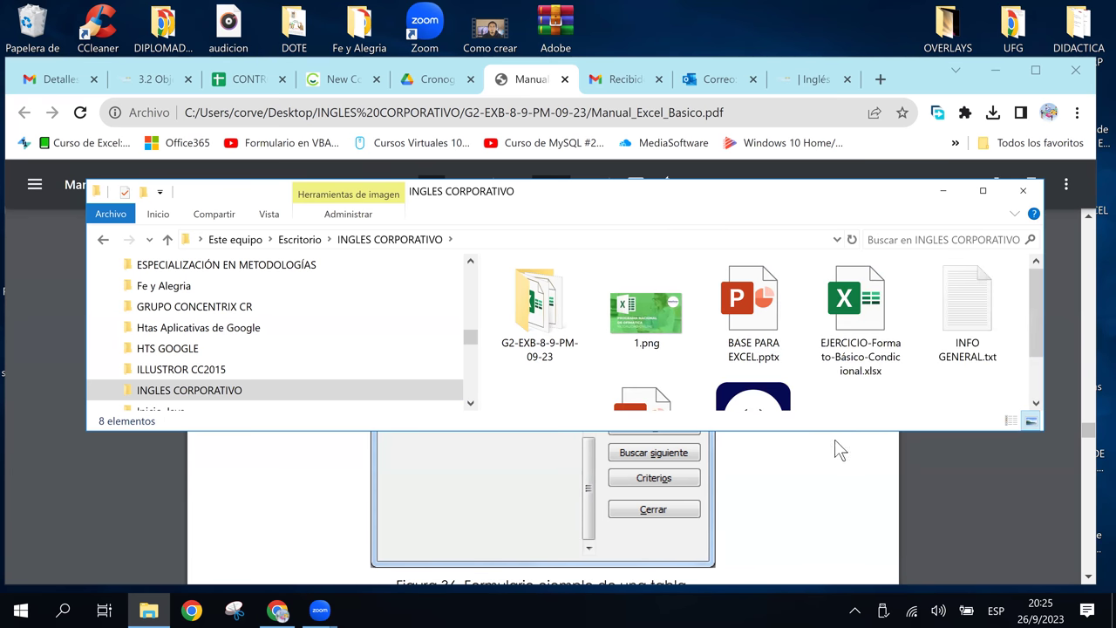
left_click_drag(855, 431, 807, 572)
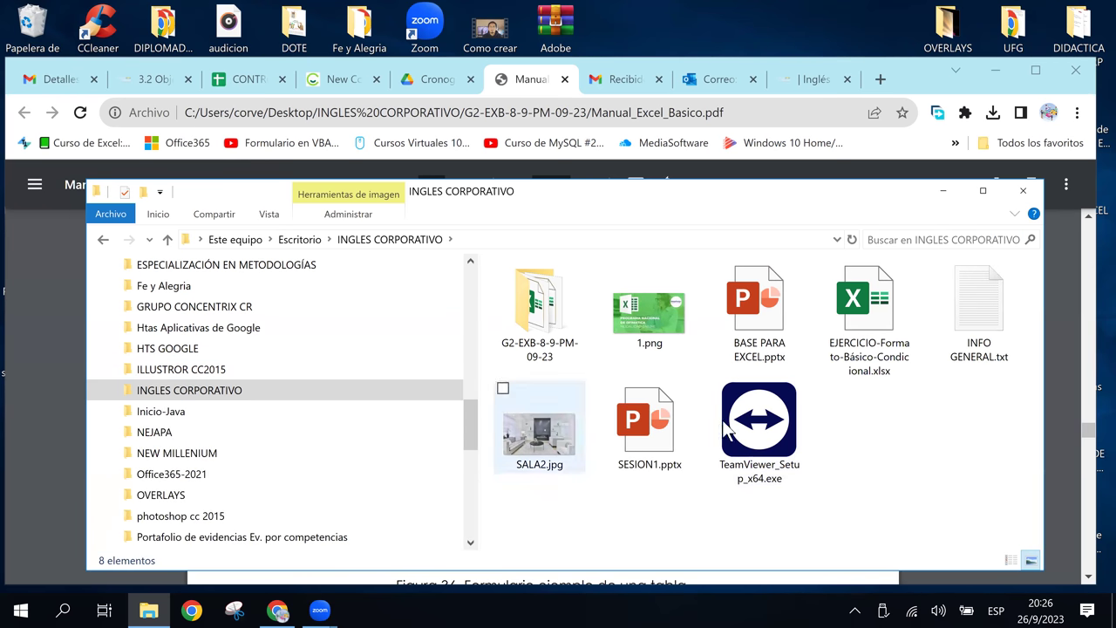
double_click(551, 323)
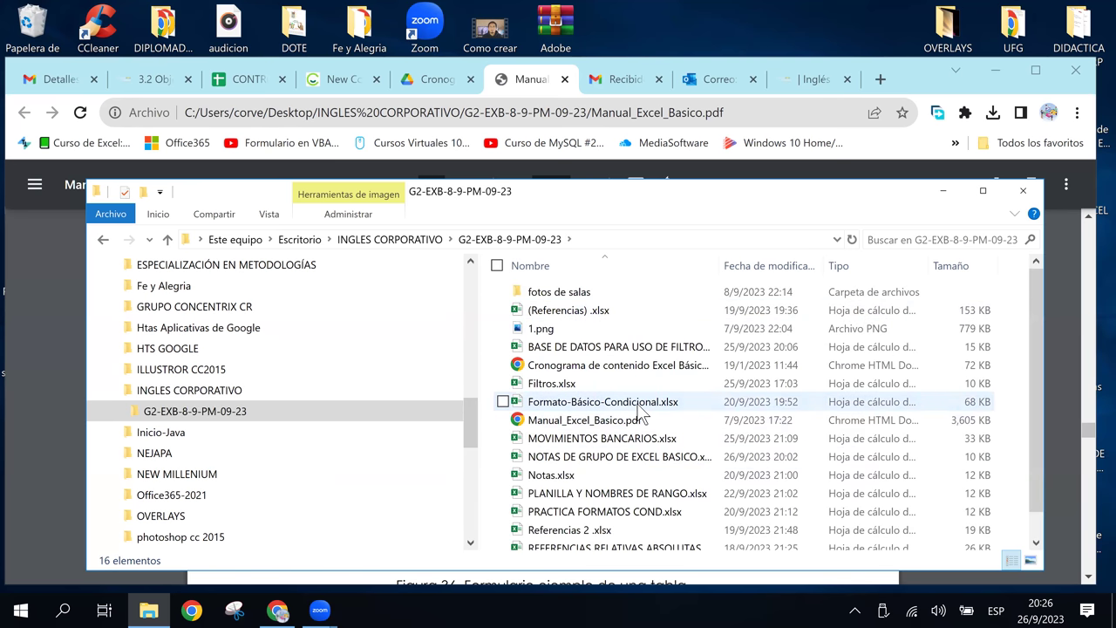
left_click(639, 403)
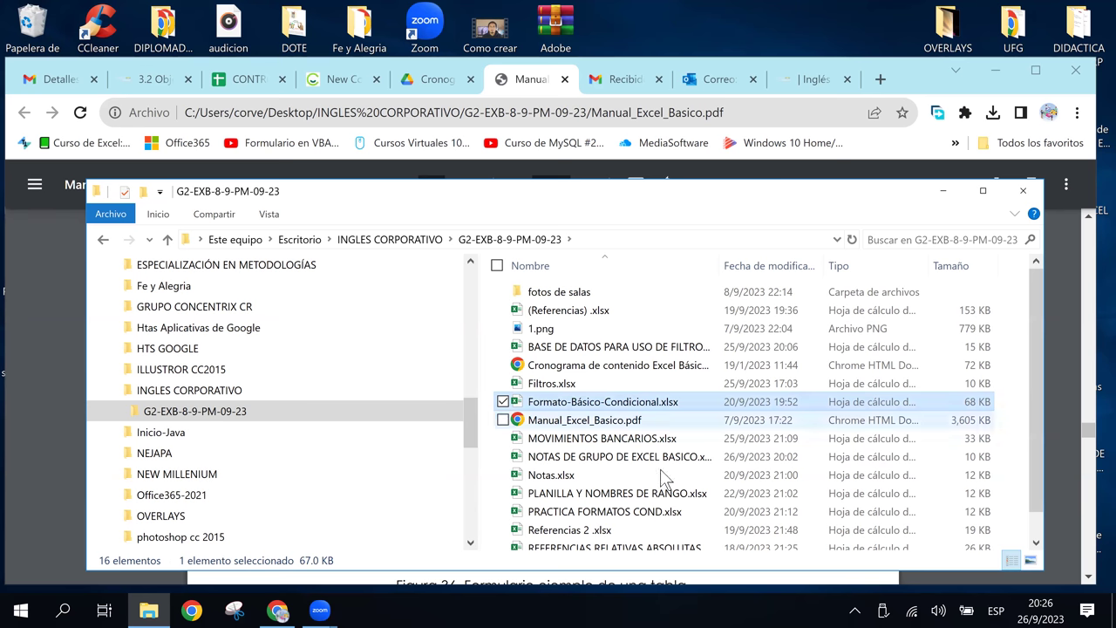
left_click(596, 480)
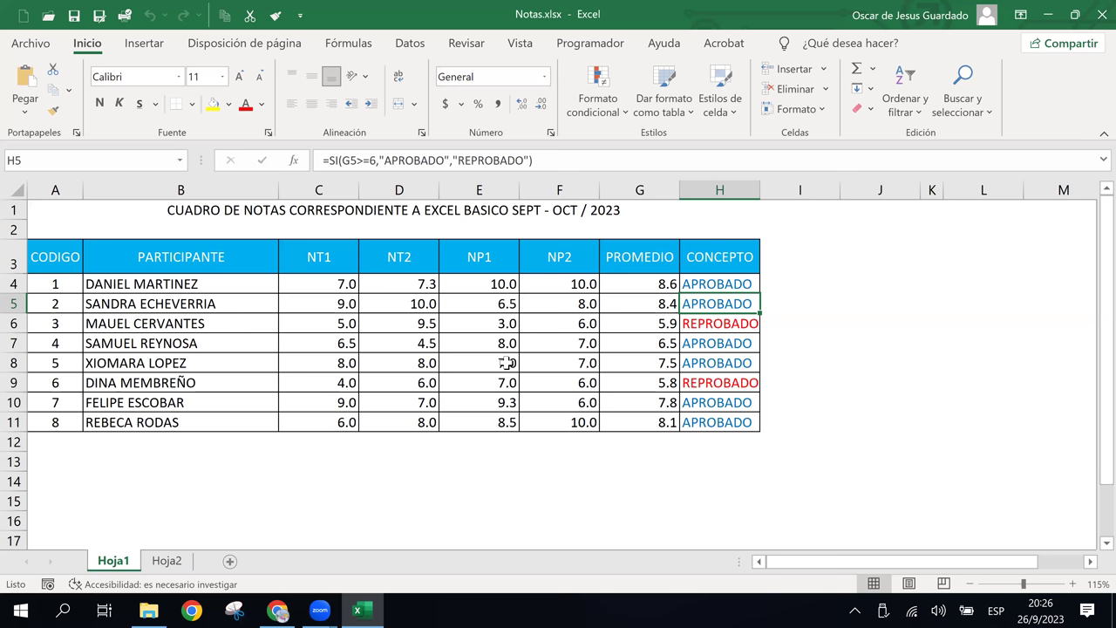
- Click through the NT2, NP1, NP2 and PROMEDIO header cells of the grade table
left_click(399, 254)
left_click(563, 252)
left_click(632, 246)
left_click(521, 279)
left_click_drag(462, 257, 409, 257)
left_click(560, 259)
left_click(456, 259)
left_click(378, 279)
left_click(399, 256)
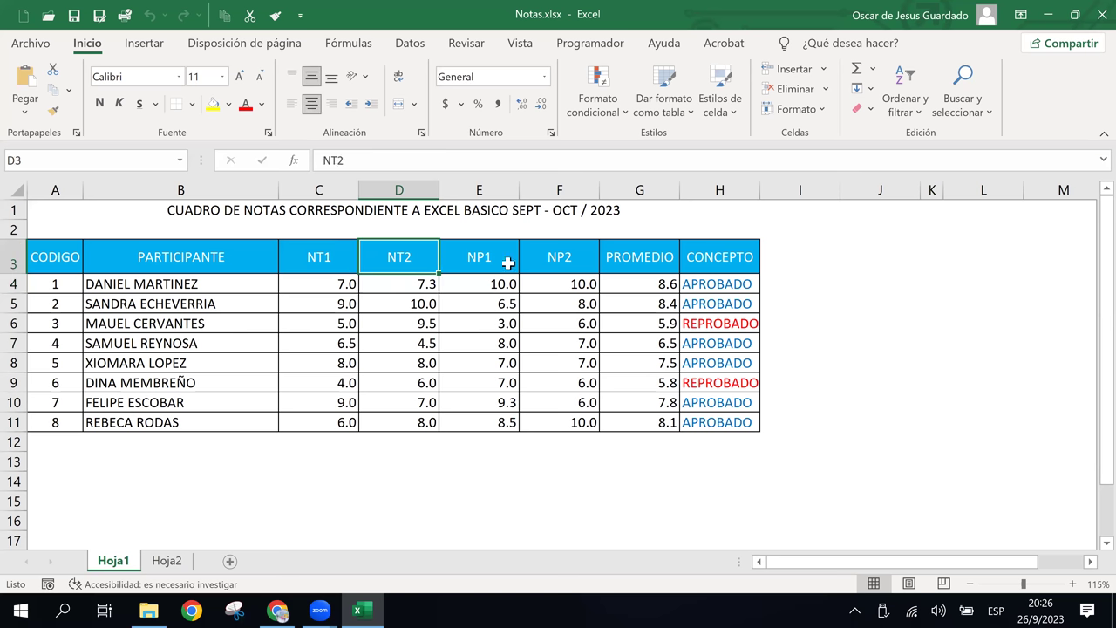
left_click(508, 262)
left_click(559, 257)
left_click(523, 465)
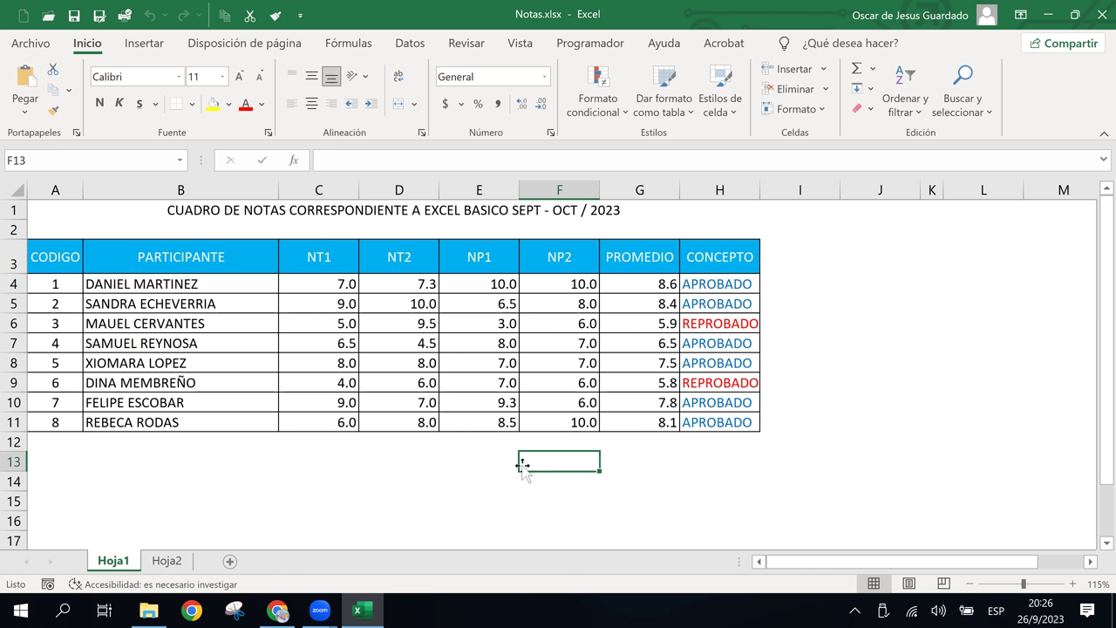
- Inspect the grades in F5, E6, F8 and the average in G7
left_click(636, 342)
left_click(525, 304)
left_click(456, 322)
left_click(537, 359)
left_click(589, 302)
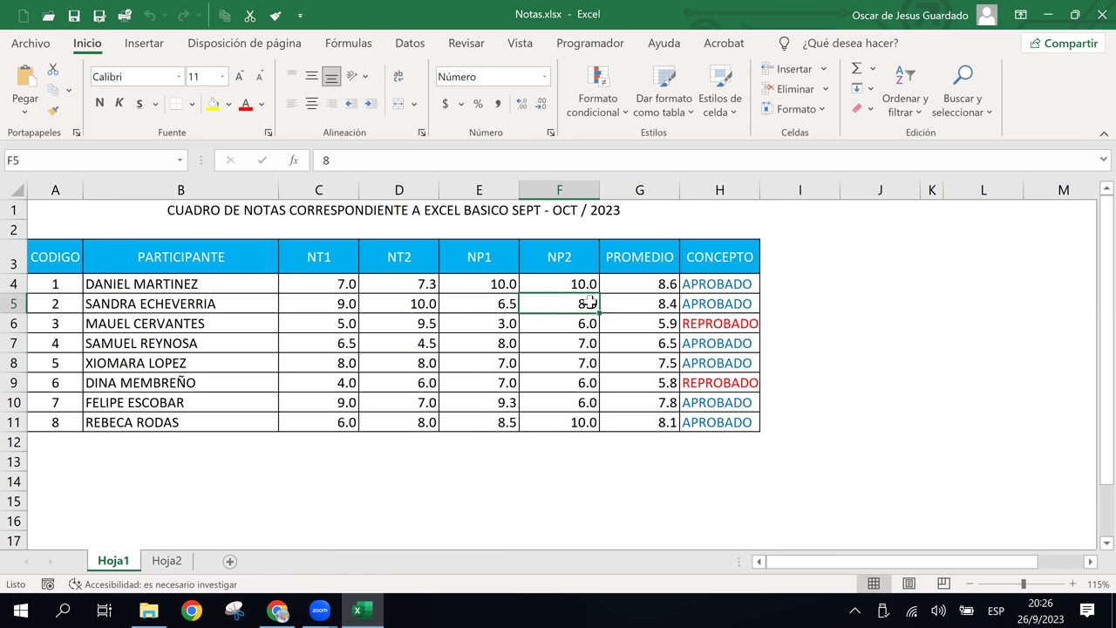
- Delete the empty Hoja2 sheet through its right-click menu
left_click(178, 564)
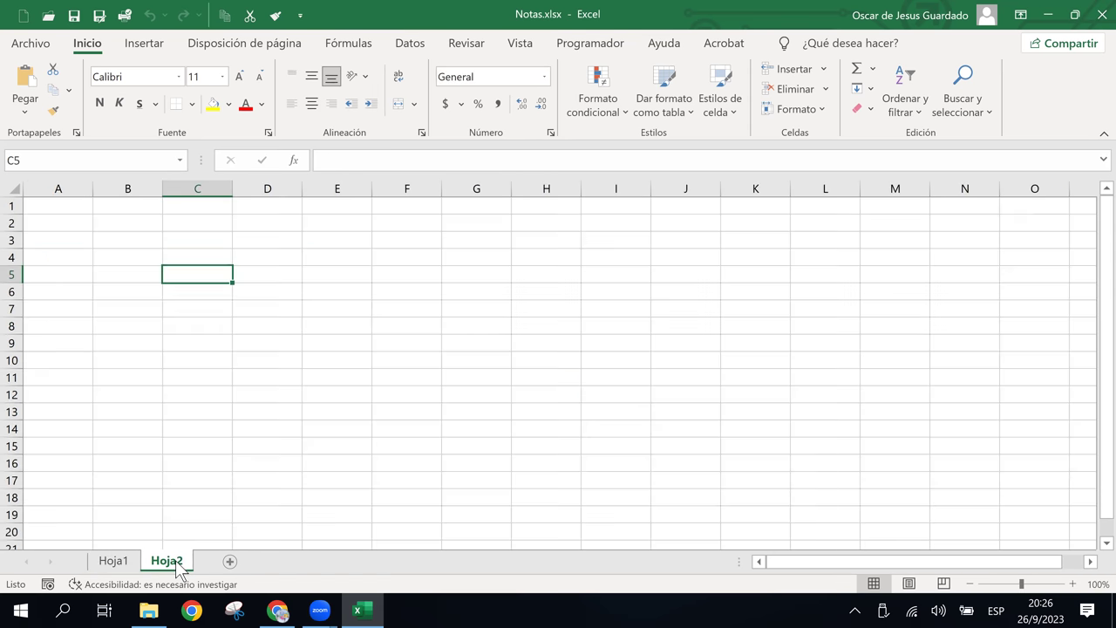
right_click(183, 565)
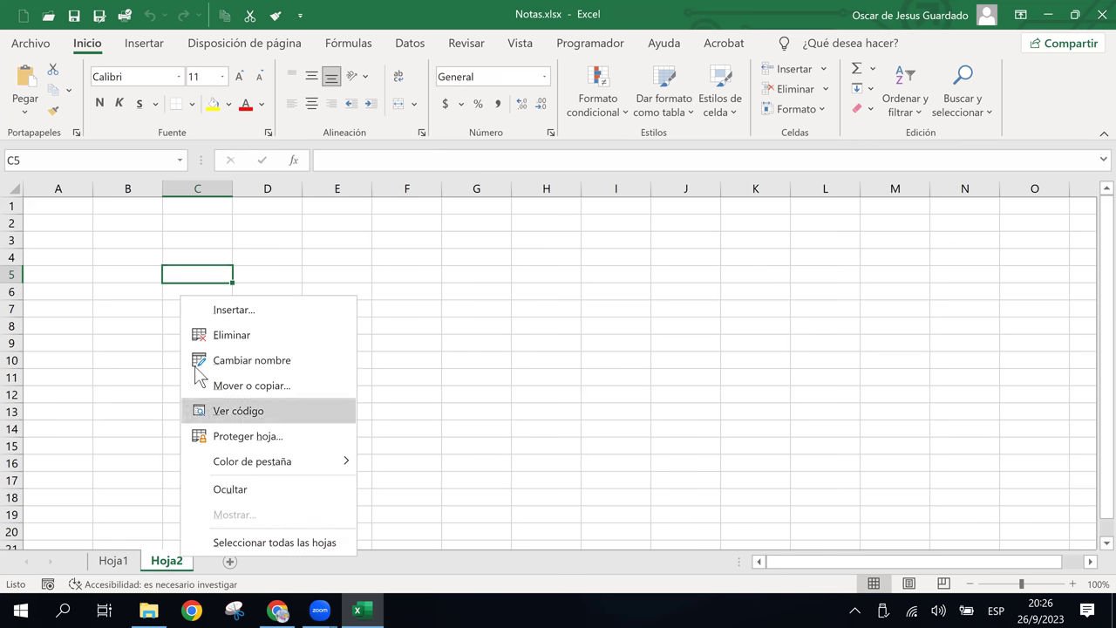
left_click(215, 334)
- Inspect participant names, NP1 grades and the CONCEPTO formulas in H5 and H9
left_click(239, 323)
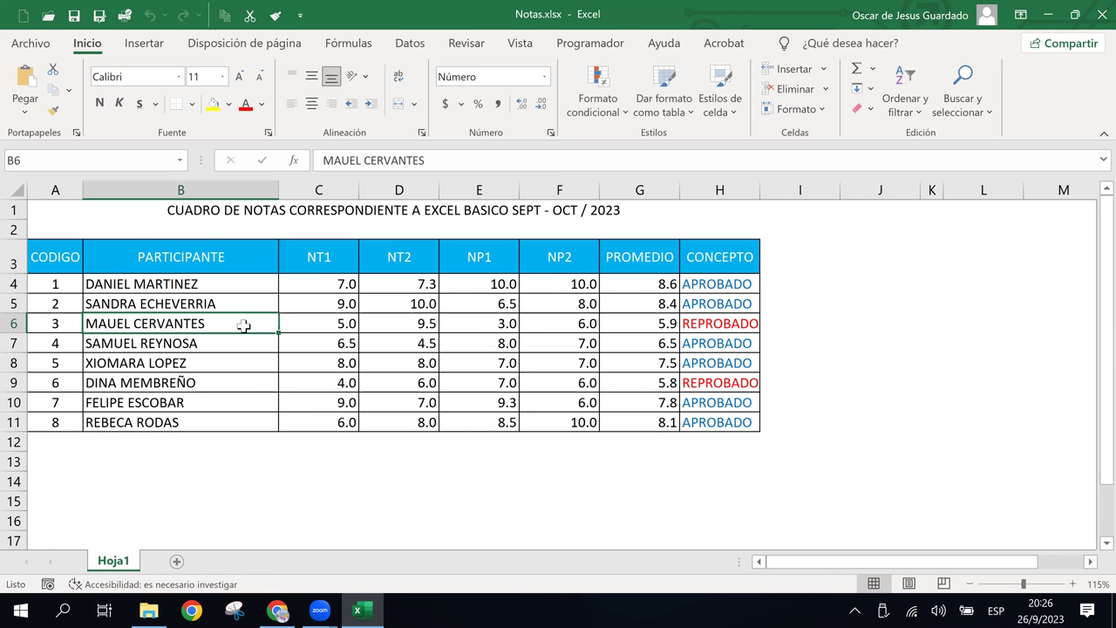
left_click(452, 348)
left_click(448, 285)
left_click(610, 342)
left_click(691, 305)
left_click(686, 381)
left_click(660, 349)
left_click(642, 288)
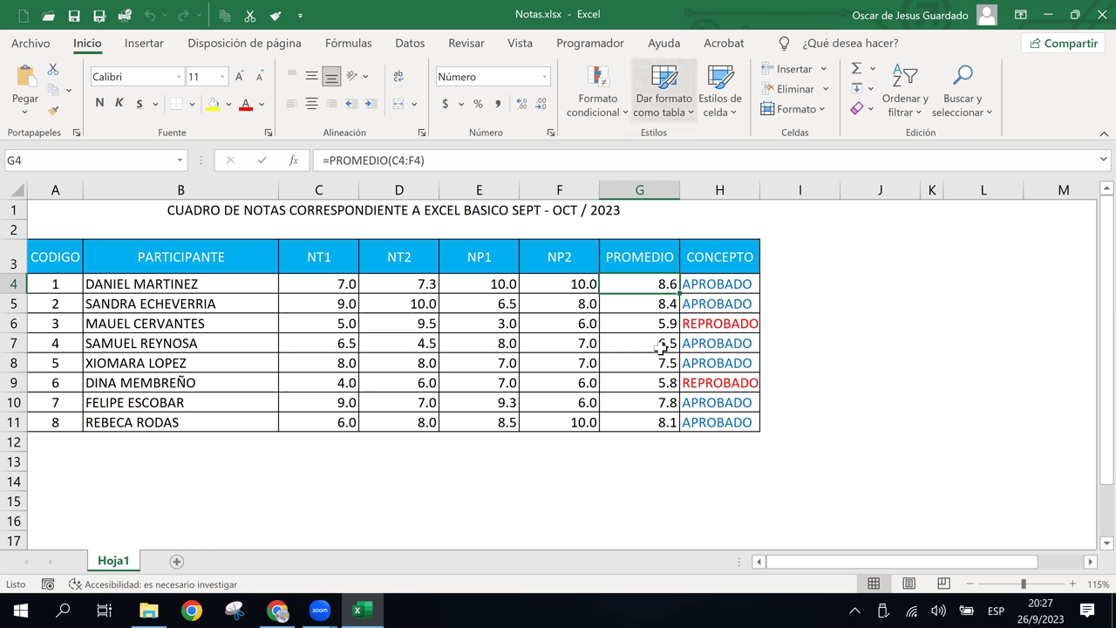
- Check the PROMEDIO formulas in G4 to G7, each =PROMEDIO(C4:F4) style averages
left_click(612, 322)
left_click(634, 340)
left_click(642, 285)
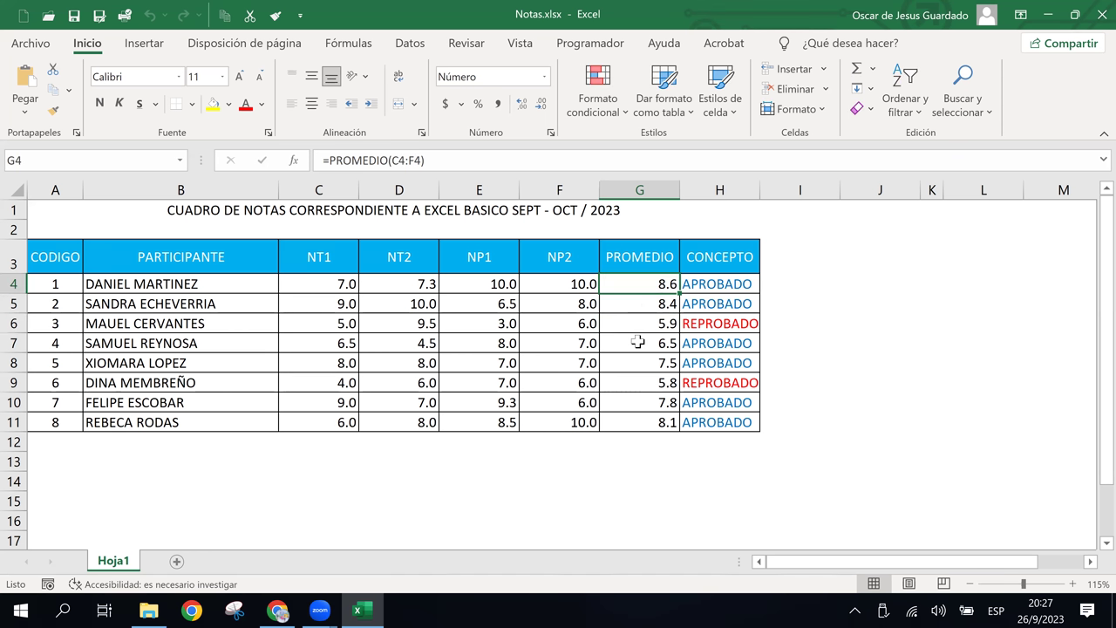
left_click(635, 343)
left_click(632, 301)
left_click(630, 347)
left_click(639, 301)
left_click(630, 347)
left_click(639, 299)
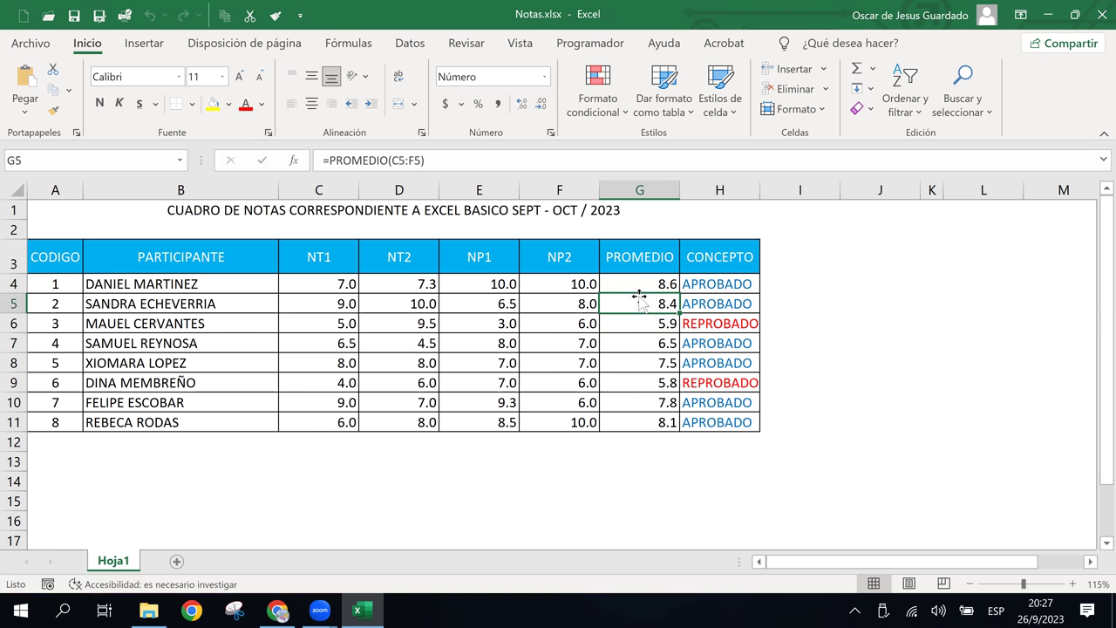
left_click(630, 341)
- Review the CODIGO, NP1 and PARTICIPANTE headers, then restore down the Excel window
left_click(64, 252)
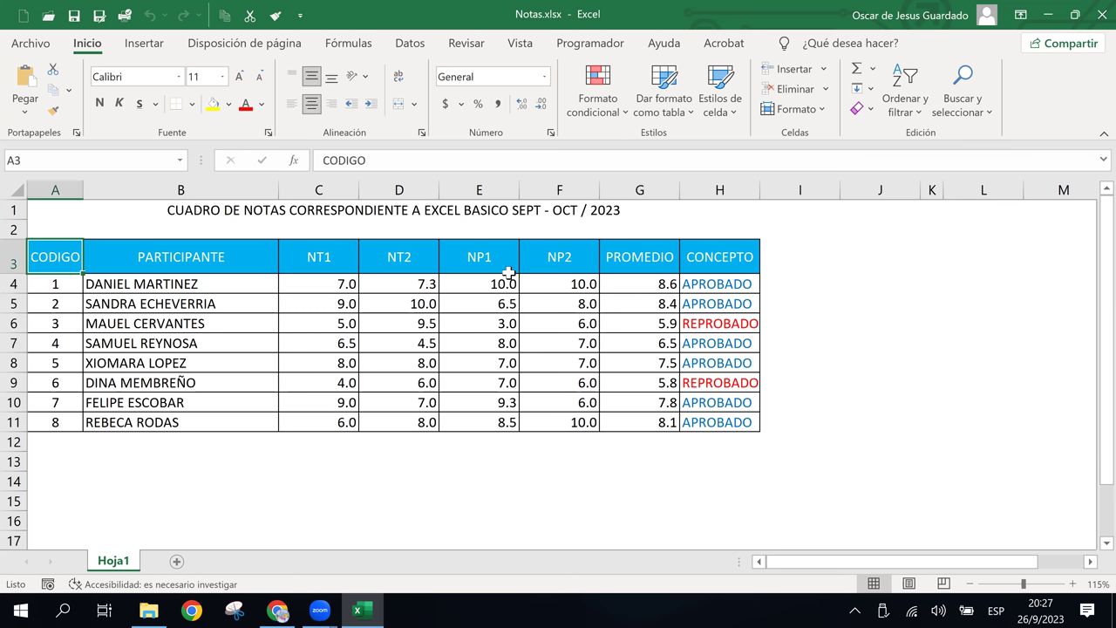
left_click(453, 254)
left_click(271, 252)
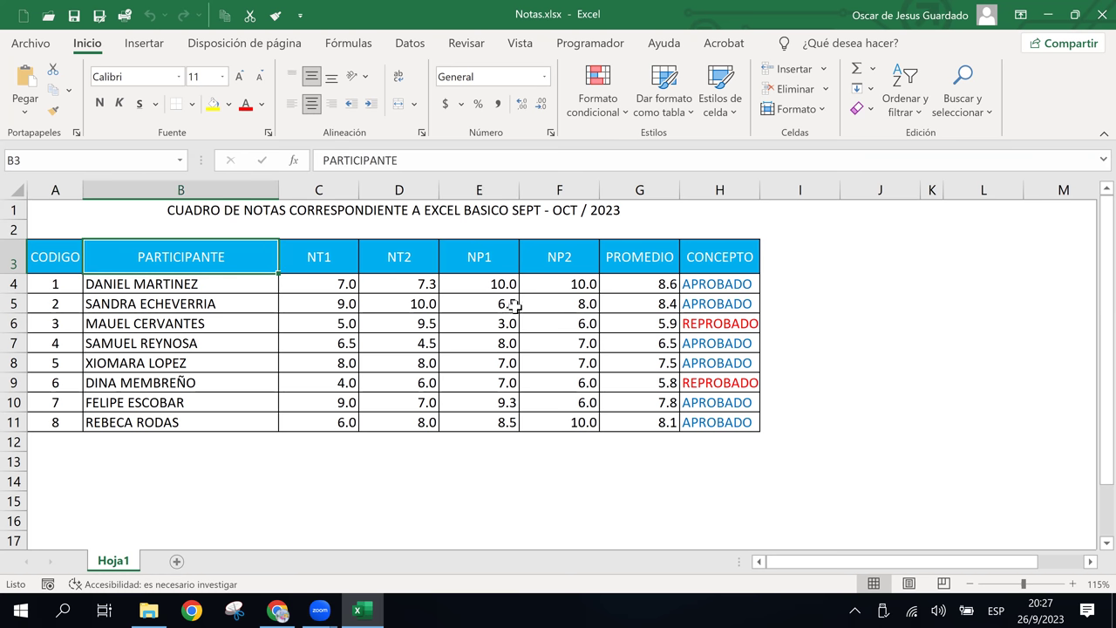
left_click(1075, 17)
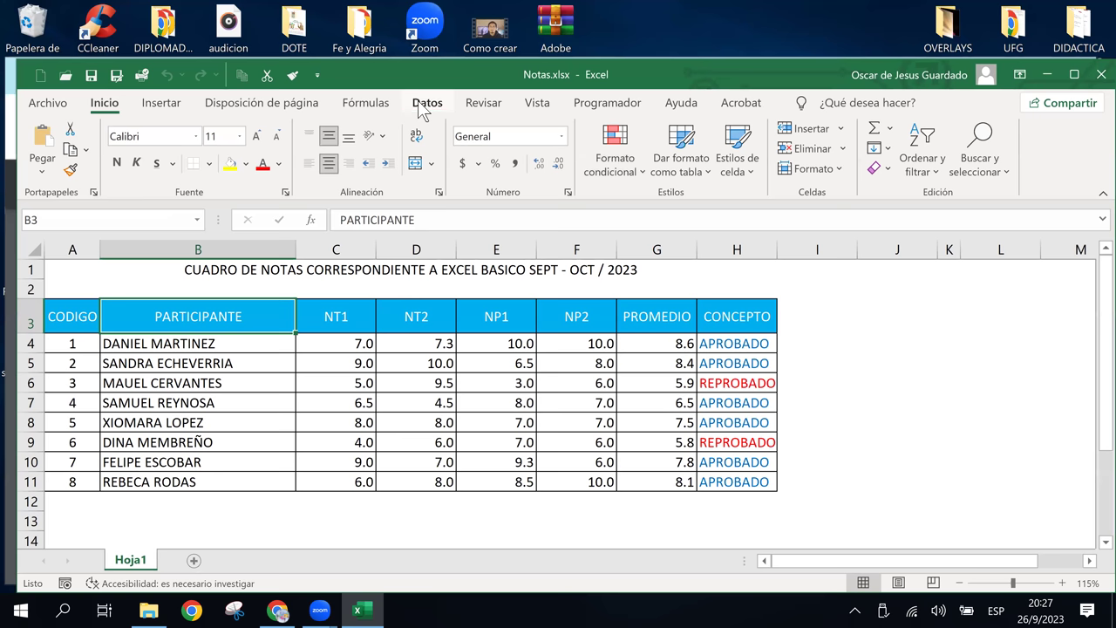
- Show the Datos tab with its 'Operar con formularios' group and review the NP2, PROMEDIO and CONCEPTO headers
left_click(428, 103)
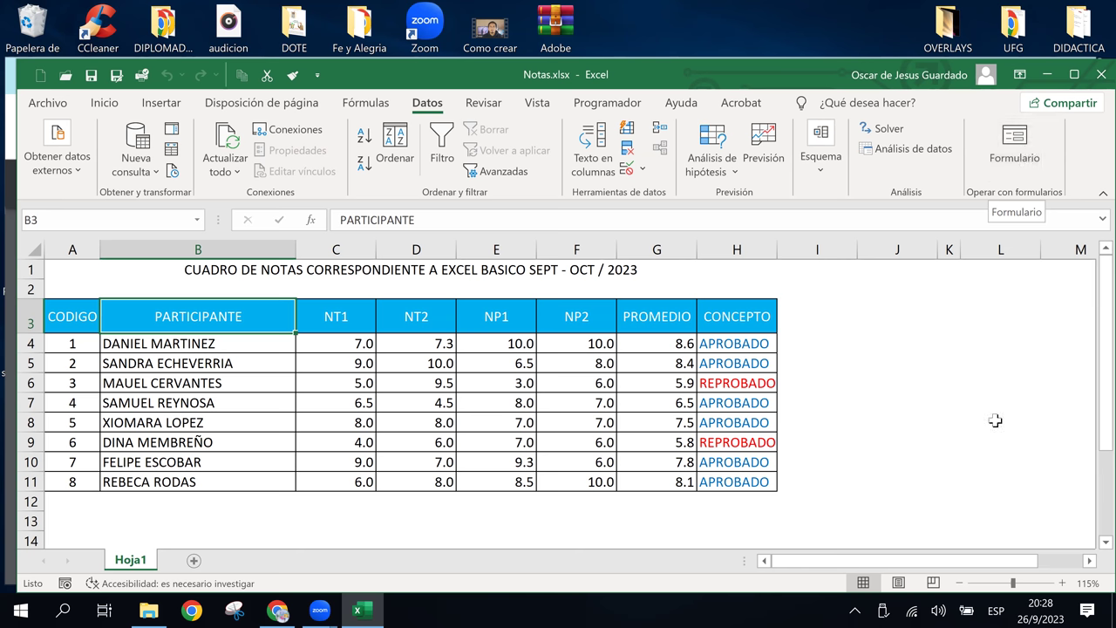
left_click(924, 342)
left_click(874, 327)
left_click(746, 314)
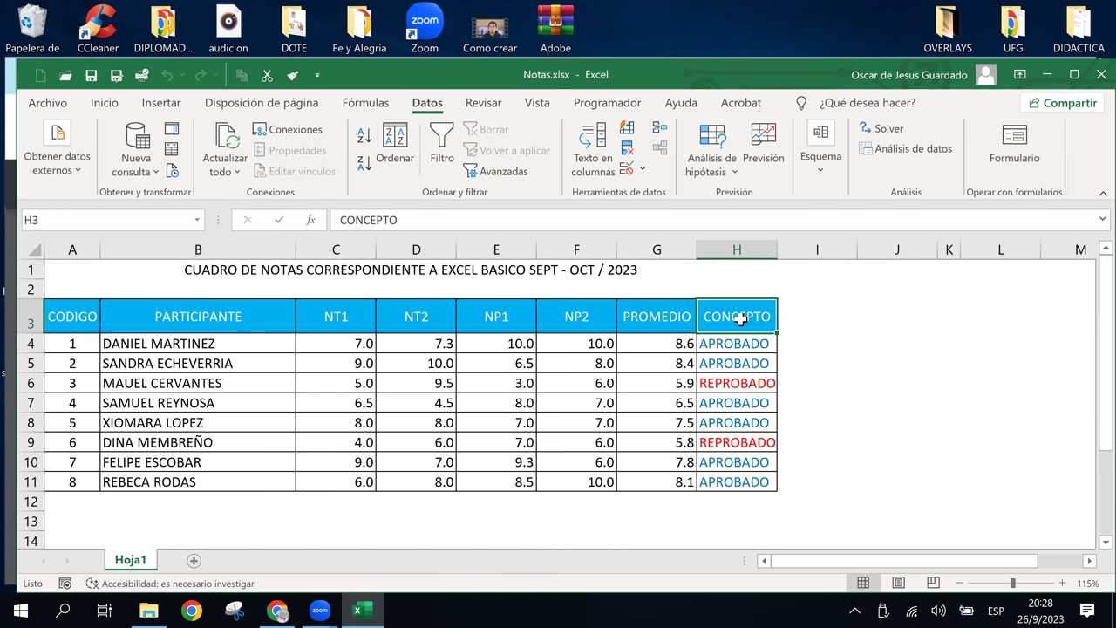
left_click(656, 332)
left_click(562, 318)
left_click(750, 316)
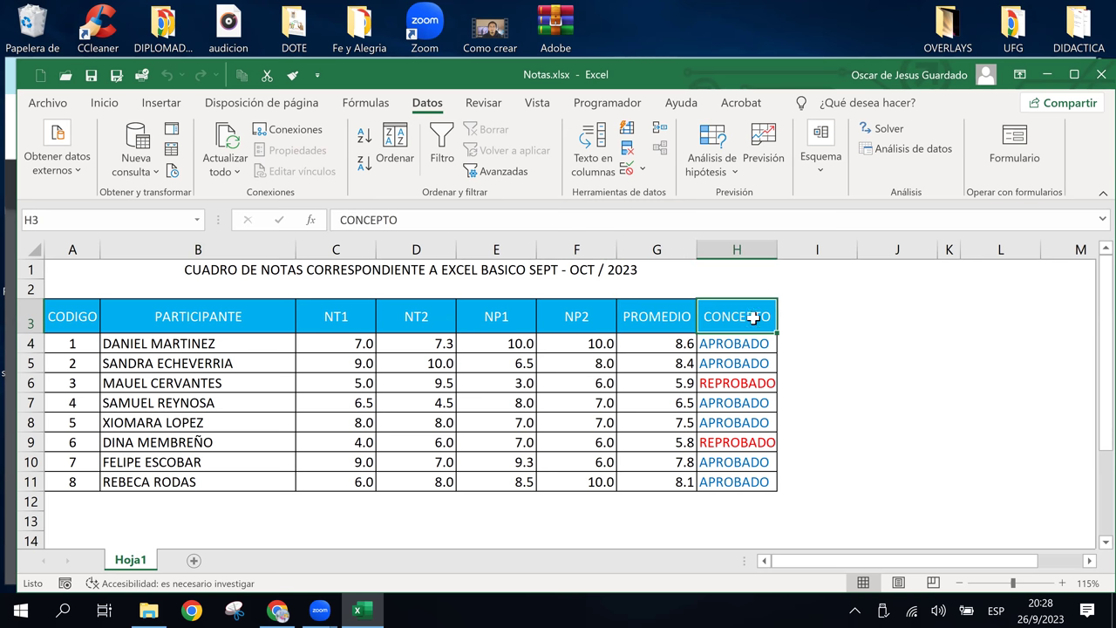
left_click(661, 312)
left_click(734, 318)
left_click(677, 317)
- Check the average formulas in G4, G5 and G6
left_click(687, 344)
left_click(664, 384)
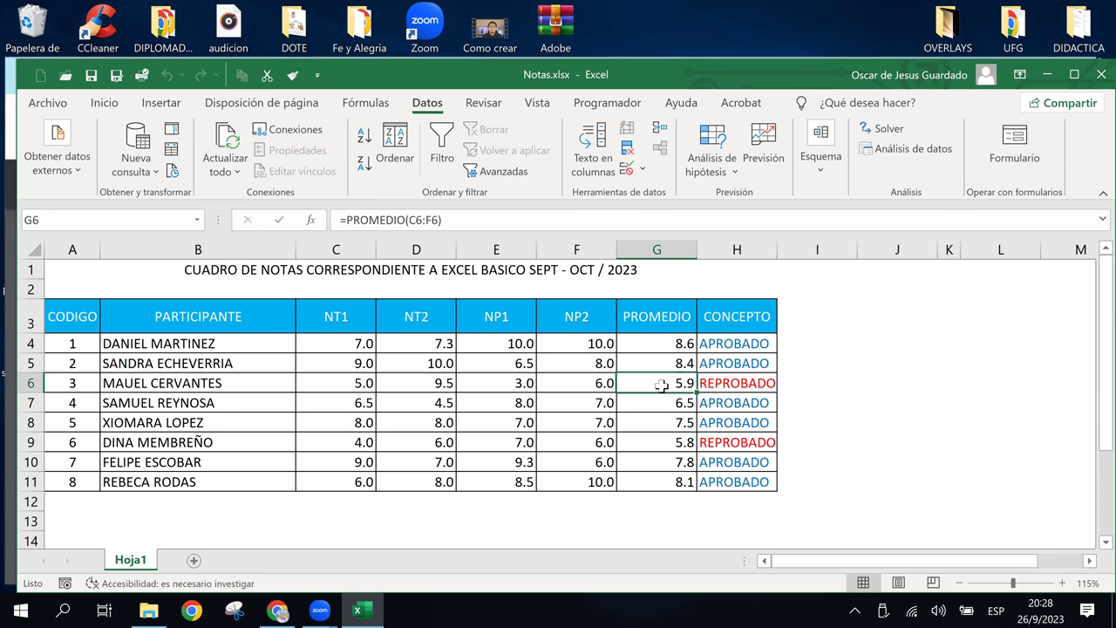
left_click(667, 363)
left_click(663, 344)
left_click(667, 381)
left_click(662, 344)
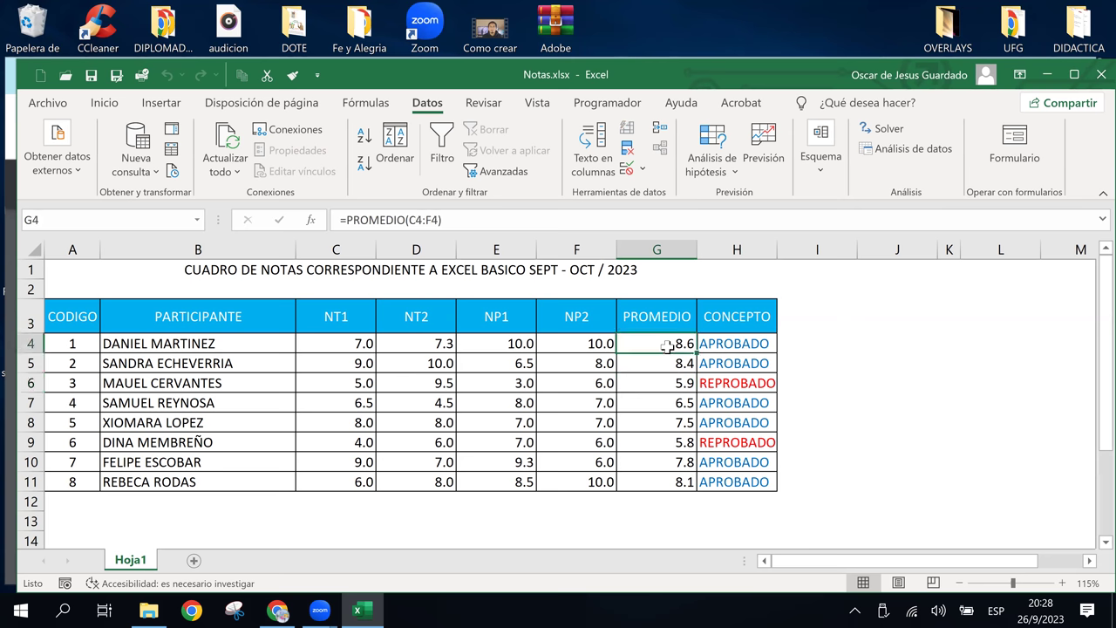
- Open the Archivo backstage's Más options, then return to the worksheet
left_click(49, 103)
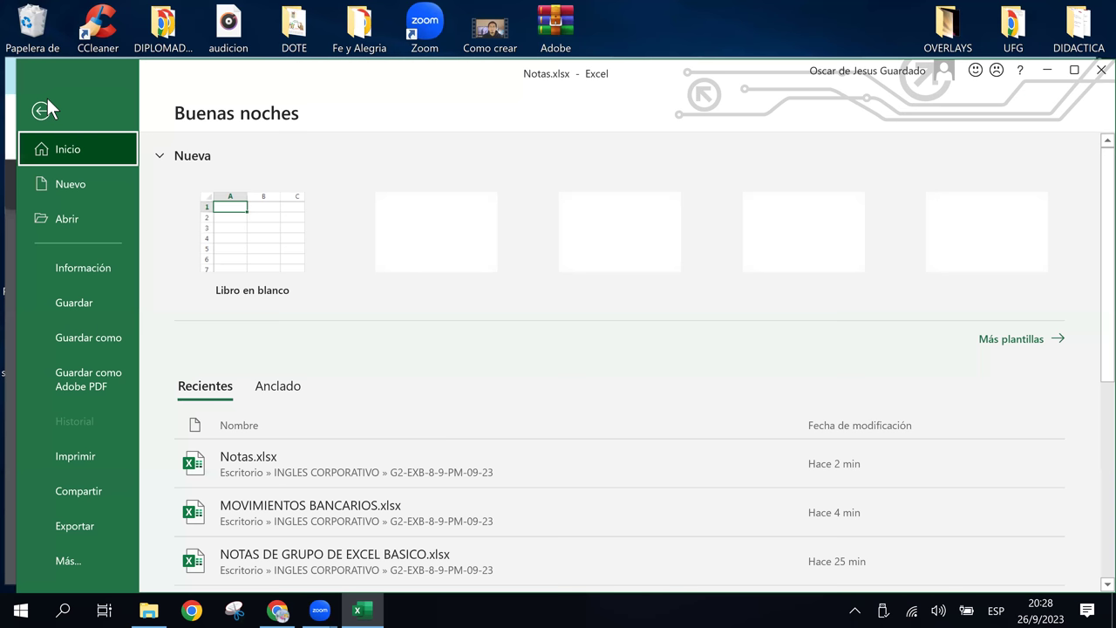
left_click(65, 574)
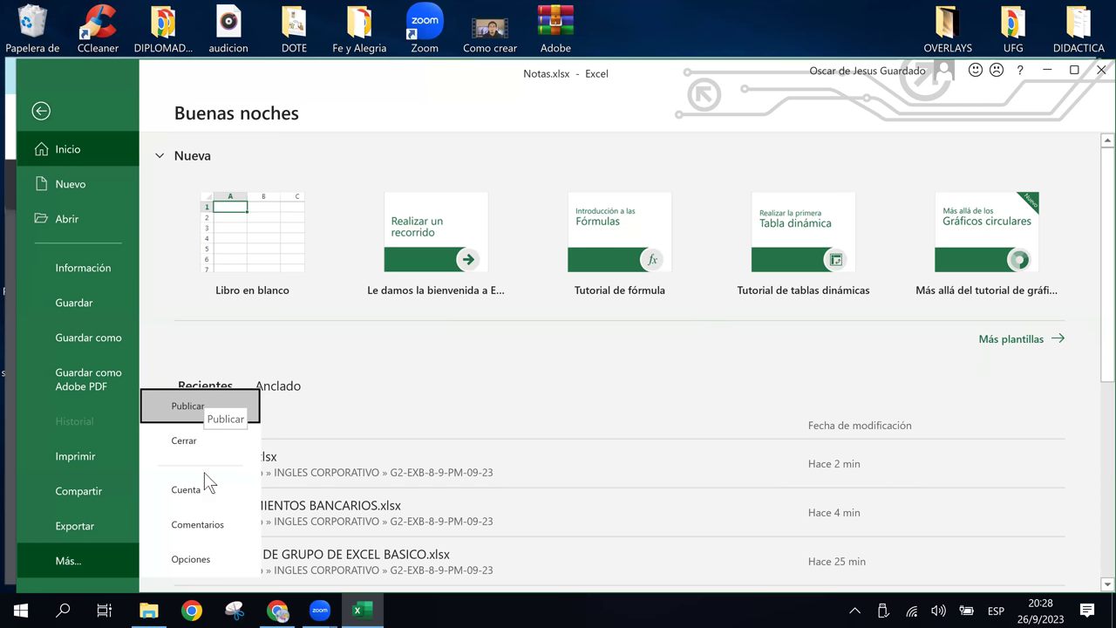
key("Escape")
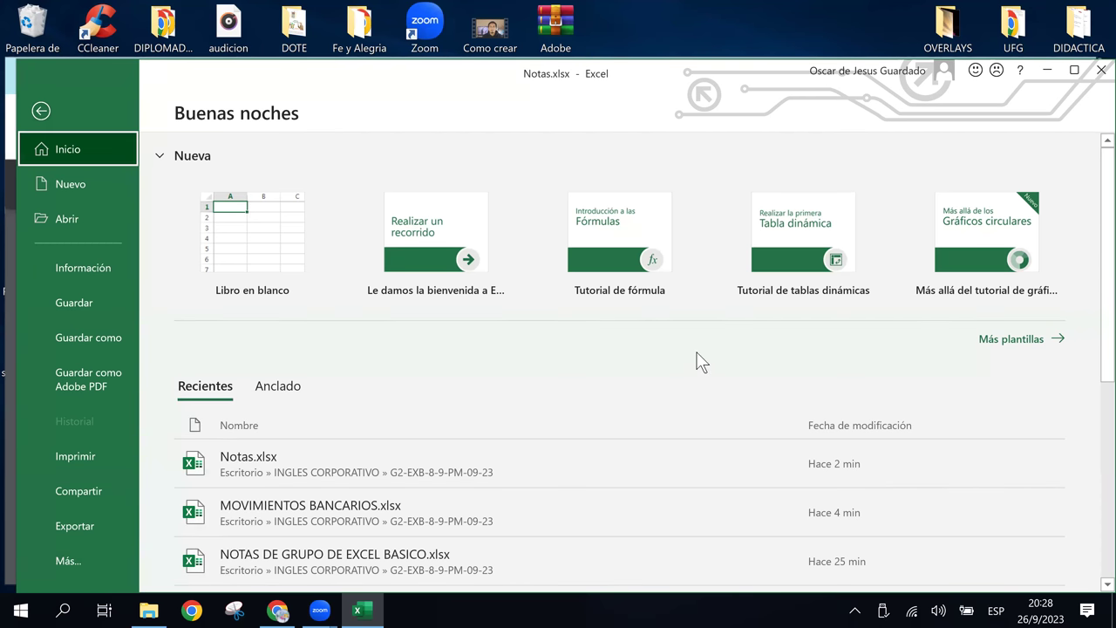
left_click(41, 112)
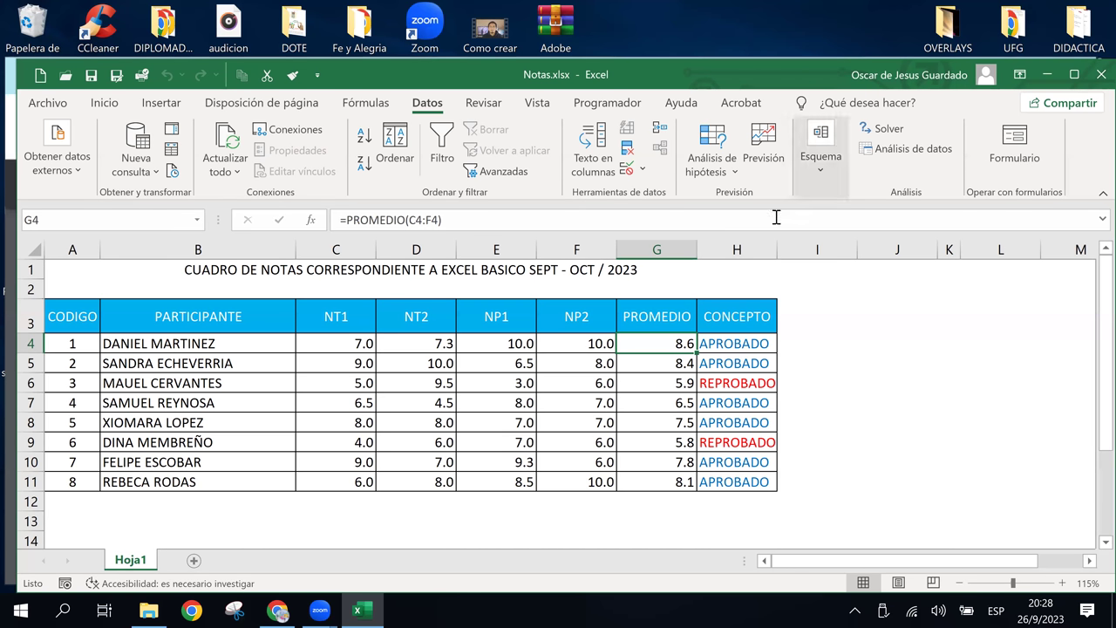
- Review the PROMEDIO and CONCEPTO headers, the G5 average and the F4 grade
left_click(664, 324)
left_click(738, 317)
left_click(665, 324)
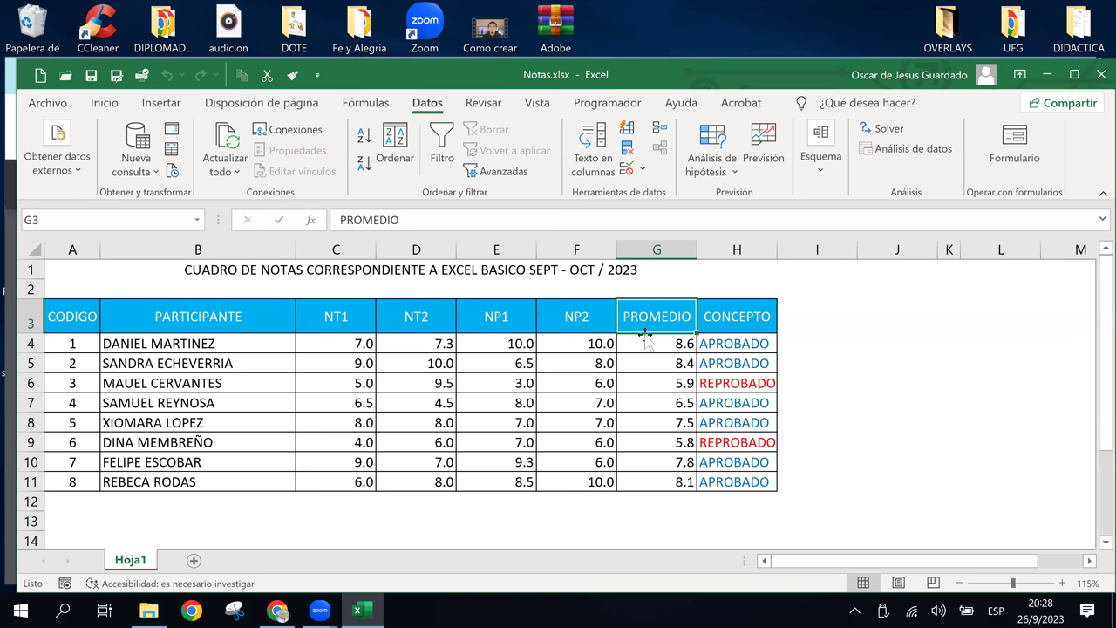
left_click(666, 357)
left_click(612, 346)
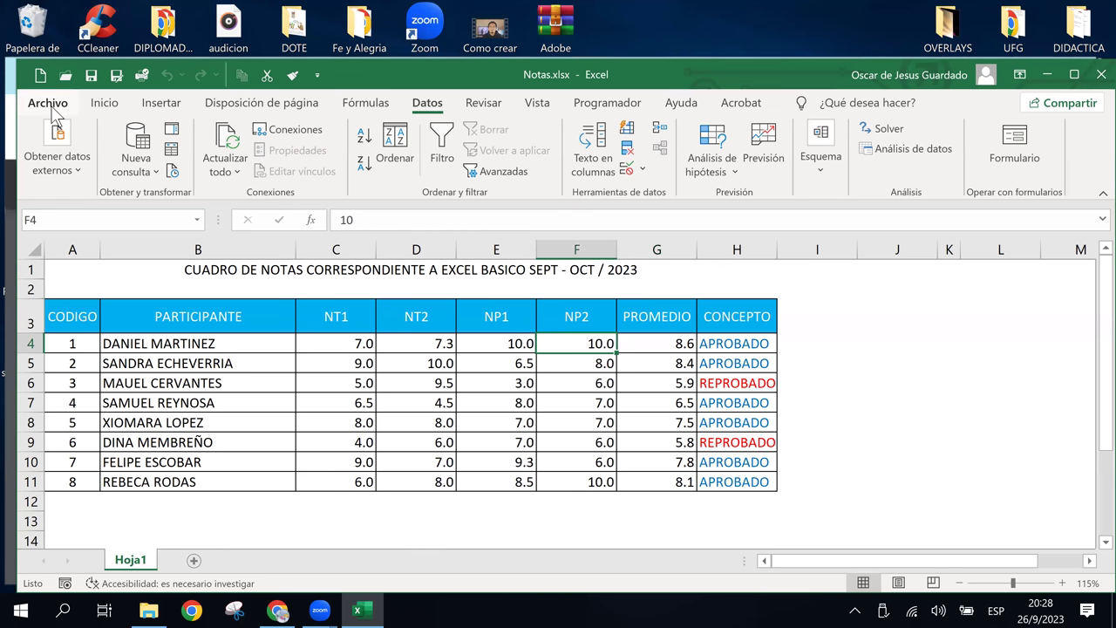
- Open Opciones de Excel from Archivo > Más > Opciones
left_click(50, 105)
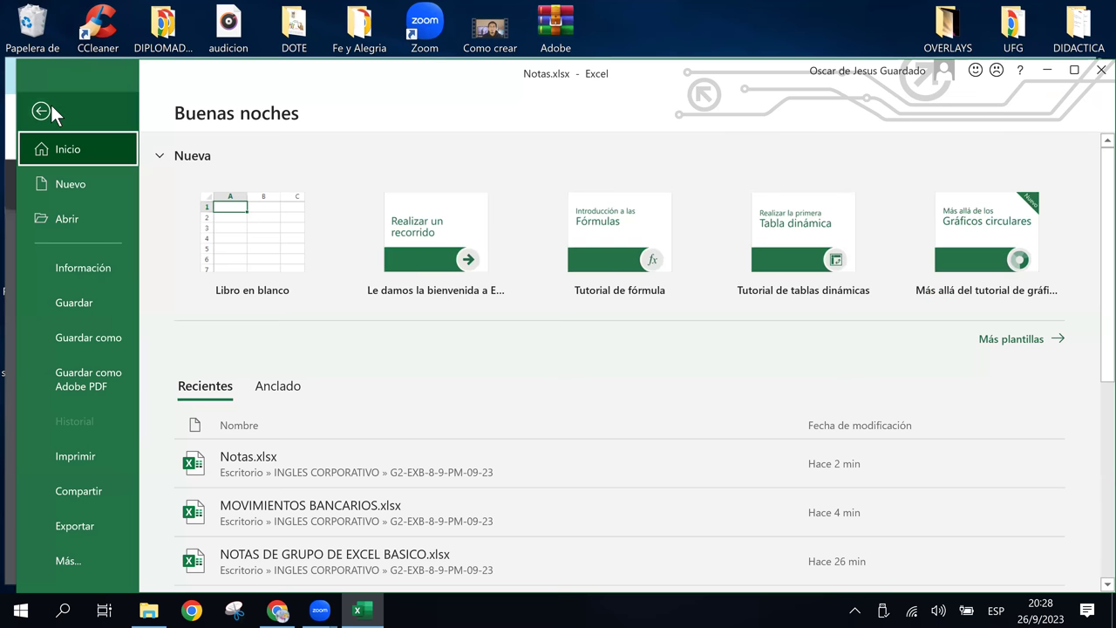
left_click(80, 560)
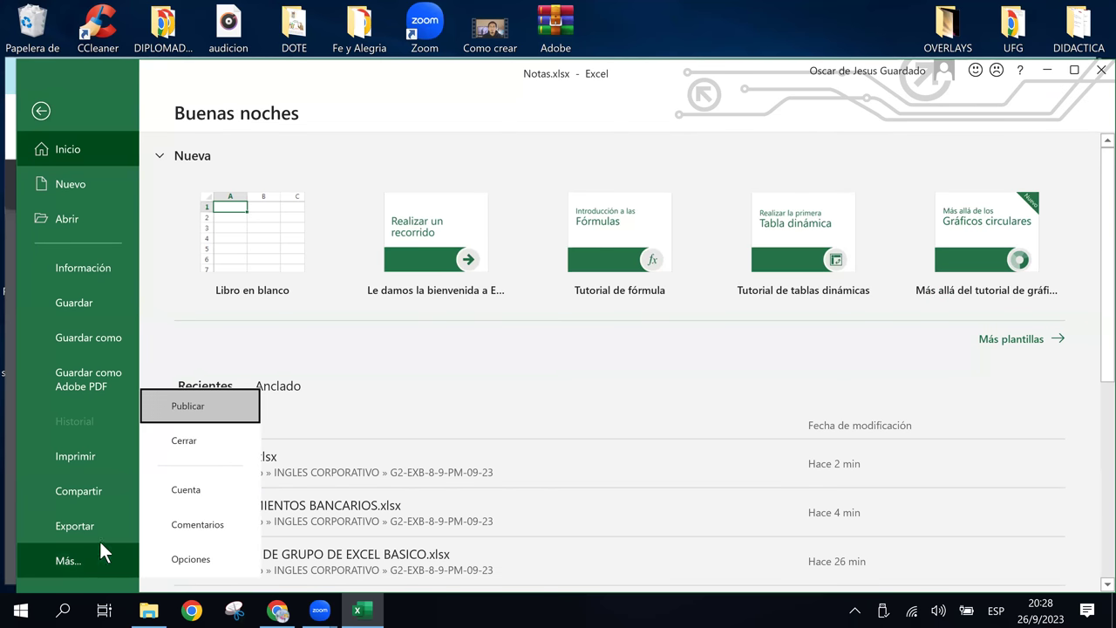
left_click(213, 572)
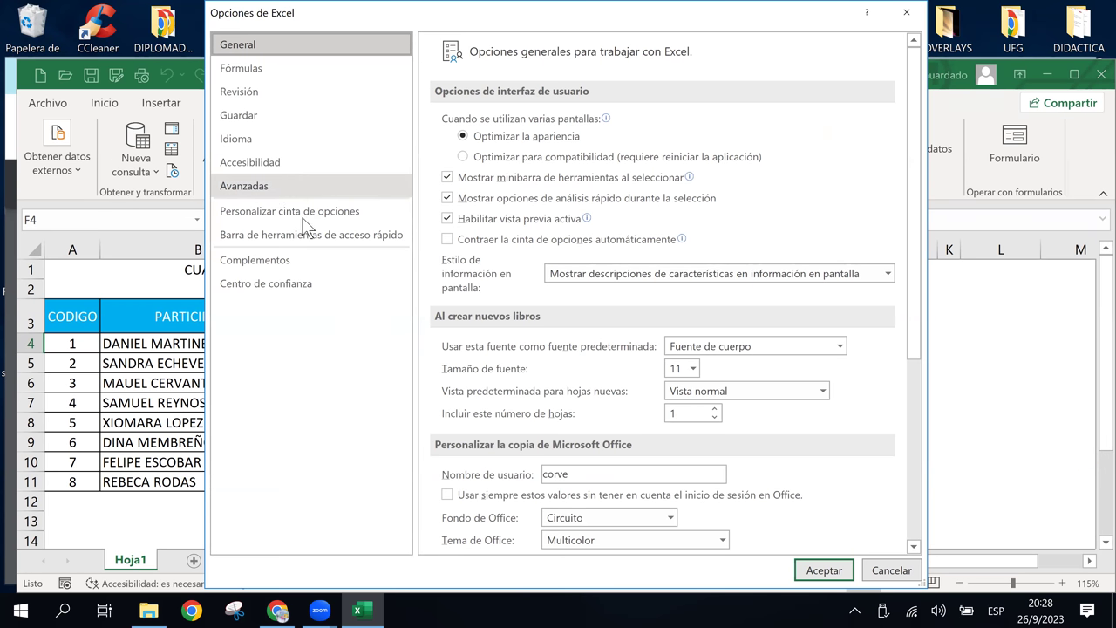
- Open the Avanzadas page of Excel Options and scroll down through its settings
left_click(261, 188)
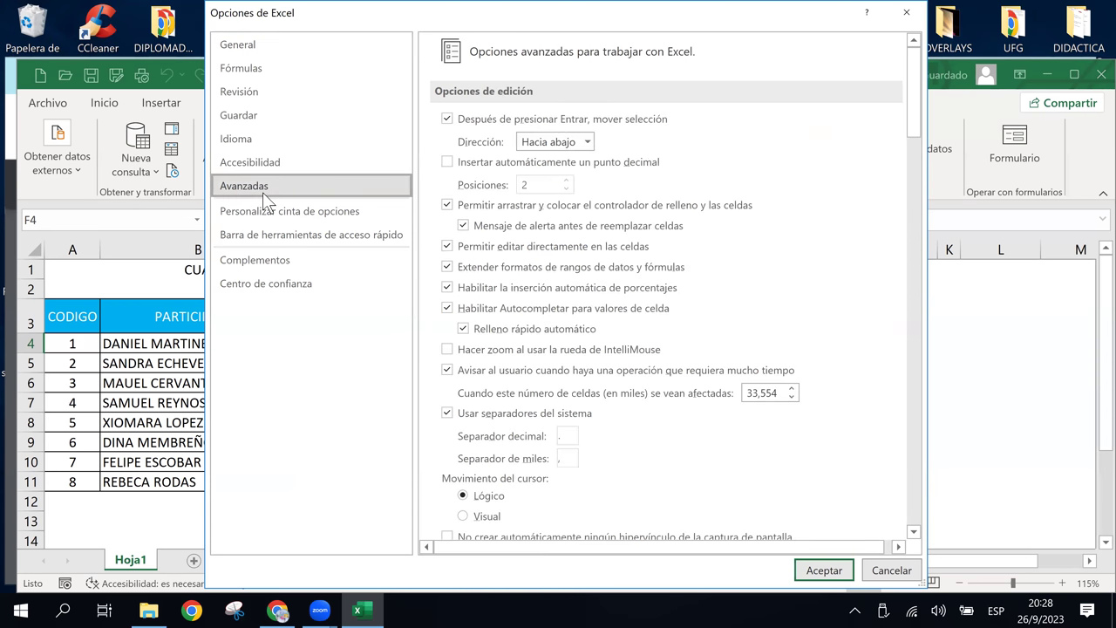
scroll(650, 280, "down", 1)
scroll(650, 281, "down", 1)
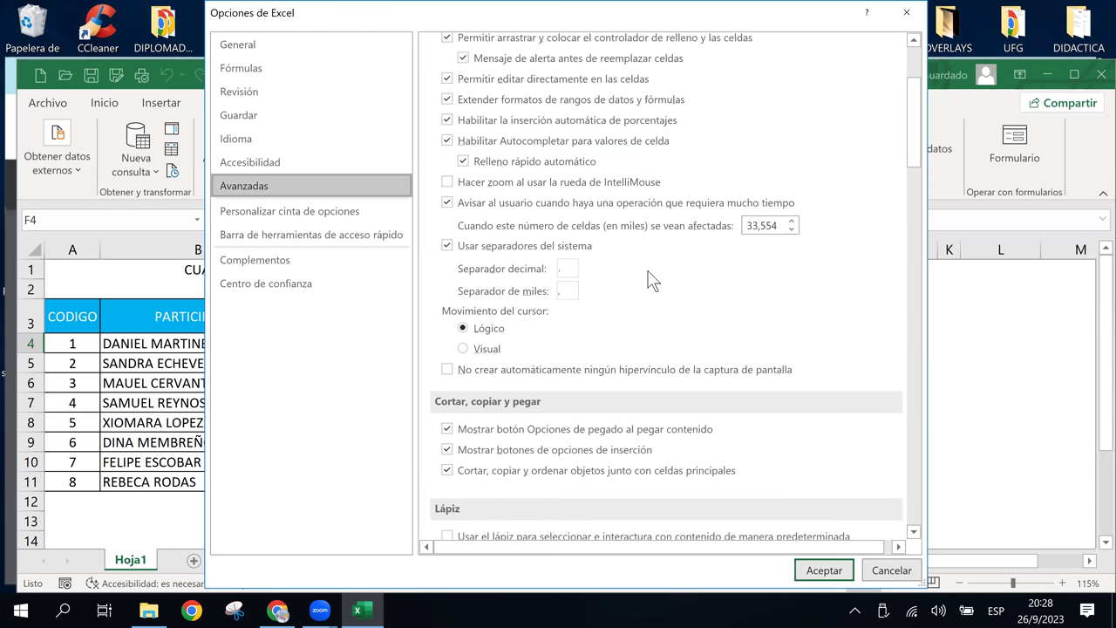
scroll(650, 281, "down", 1)
scroll(649, 281, "down", 2)
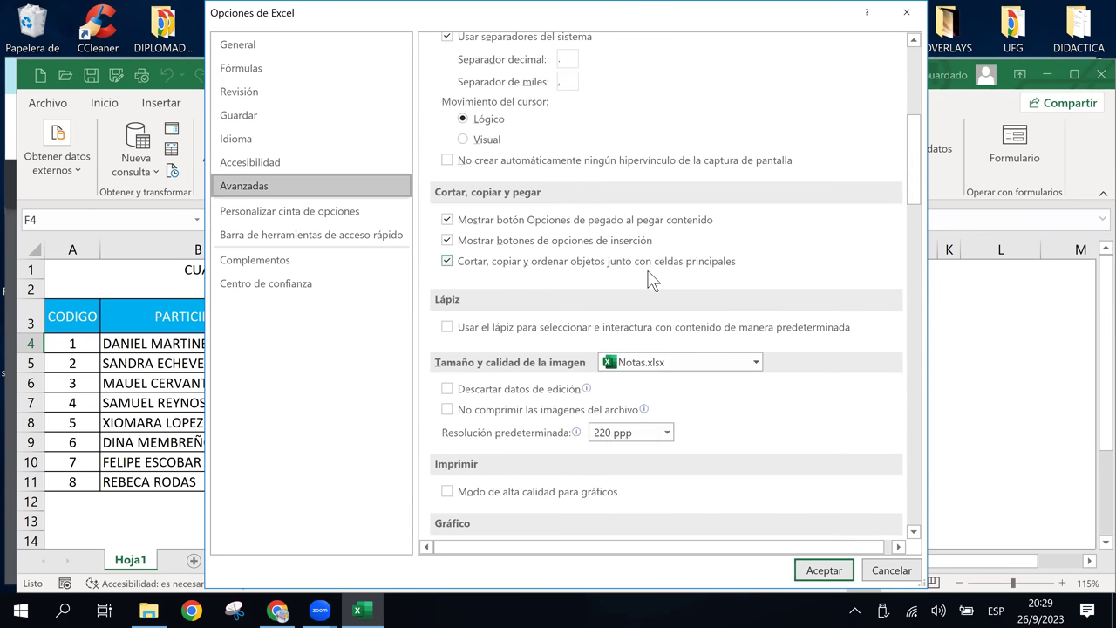
scroll(652, 279, "down", 2)
scroll(652, 279, "down", 2)
scroll(652, 279, "down", 1)
scroll(653, 279, "down", 1)
scroll(650, 279, "down", 3)
scroll(650, 279, "down", 1)
scroll(650, 279, "down", 3)
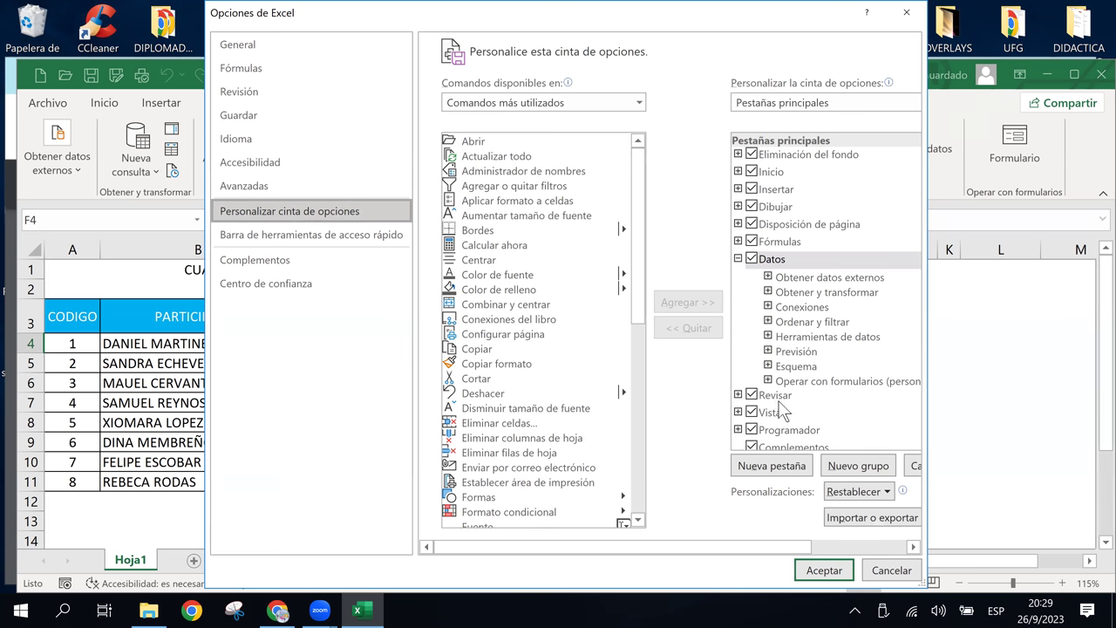
- Expand the Datos tab and its Operar con formularios group to reveal the Formulario command
double_click(750, 262)
left_click(751, 263)
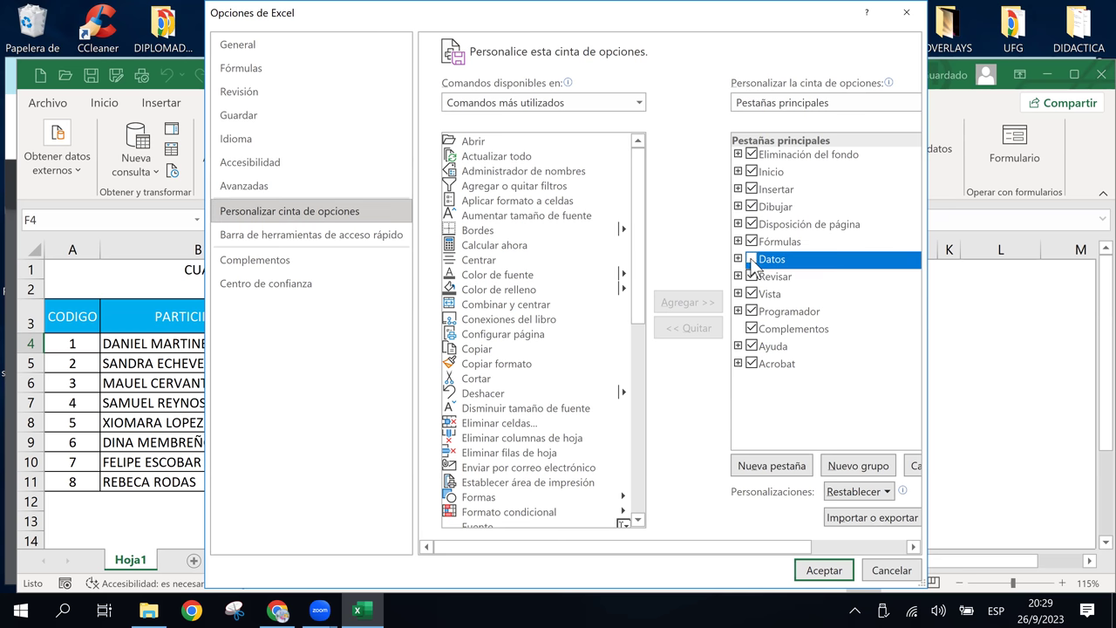
double_click(751, 263)
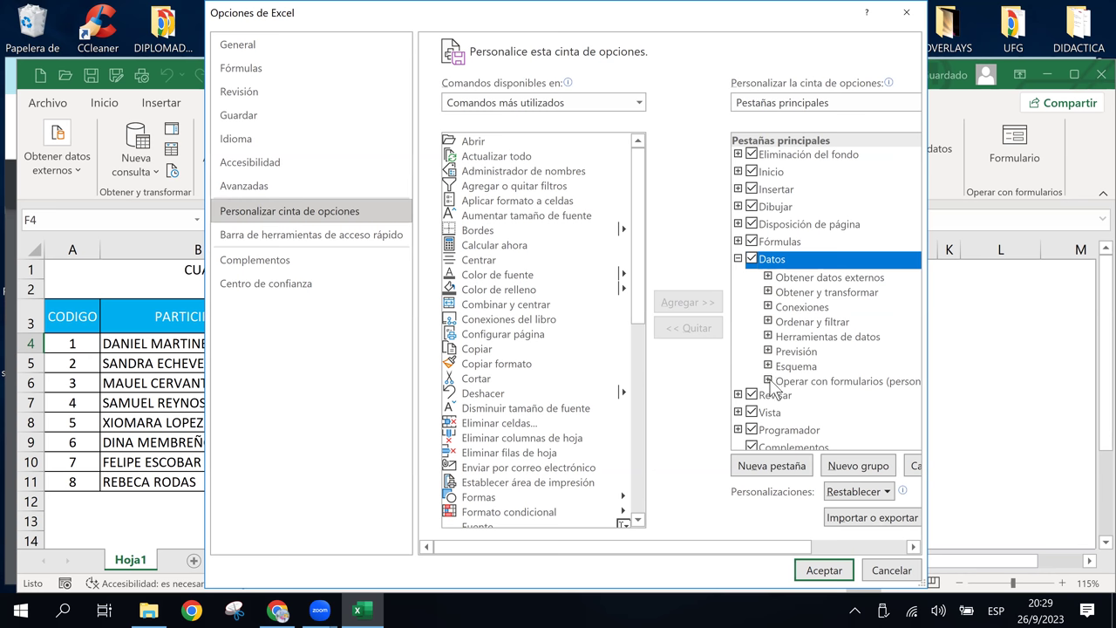
left_click(768, 381)
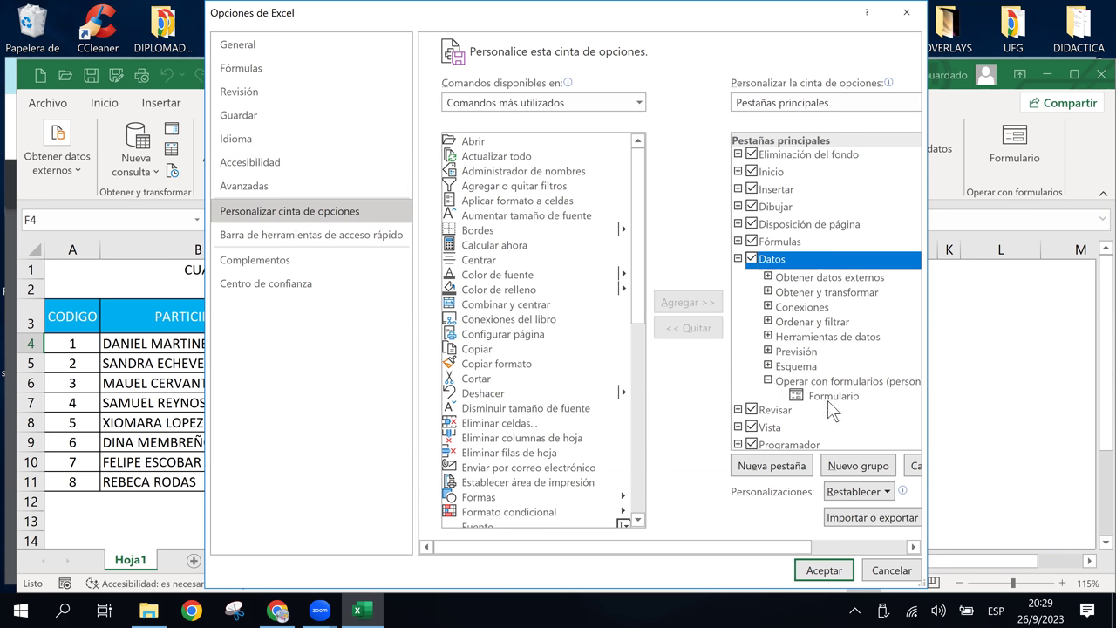
left_click(768, 381)
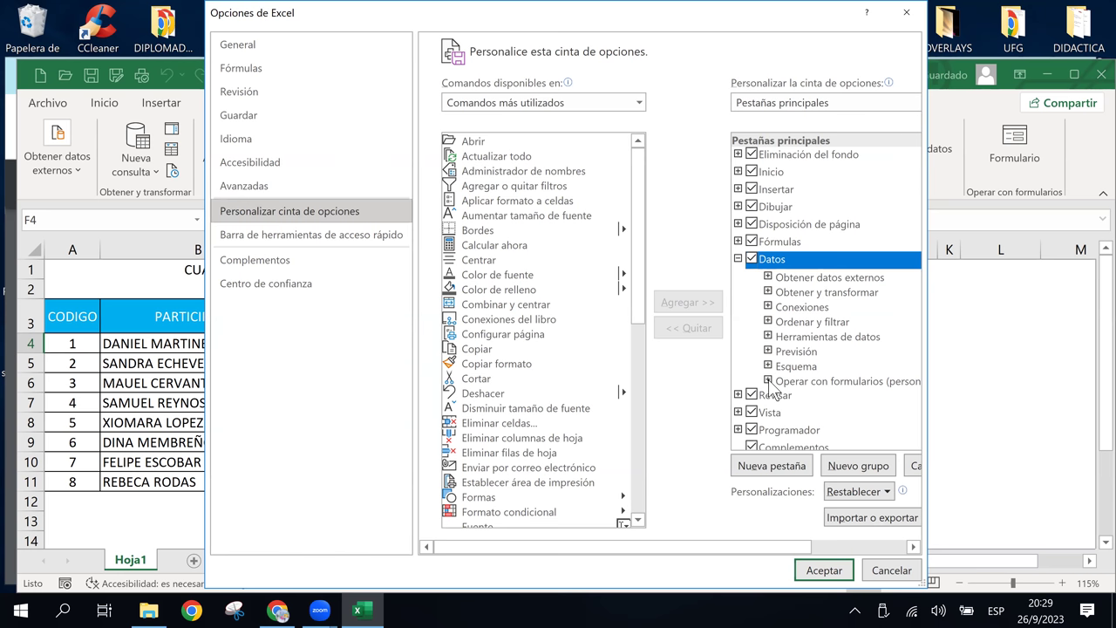
left_click(768, 381)
left_click(768, 381)
left_click(768, 381)
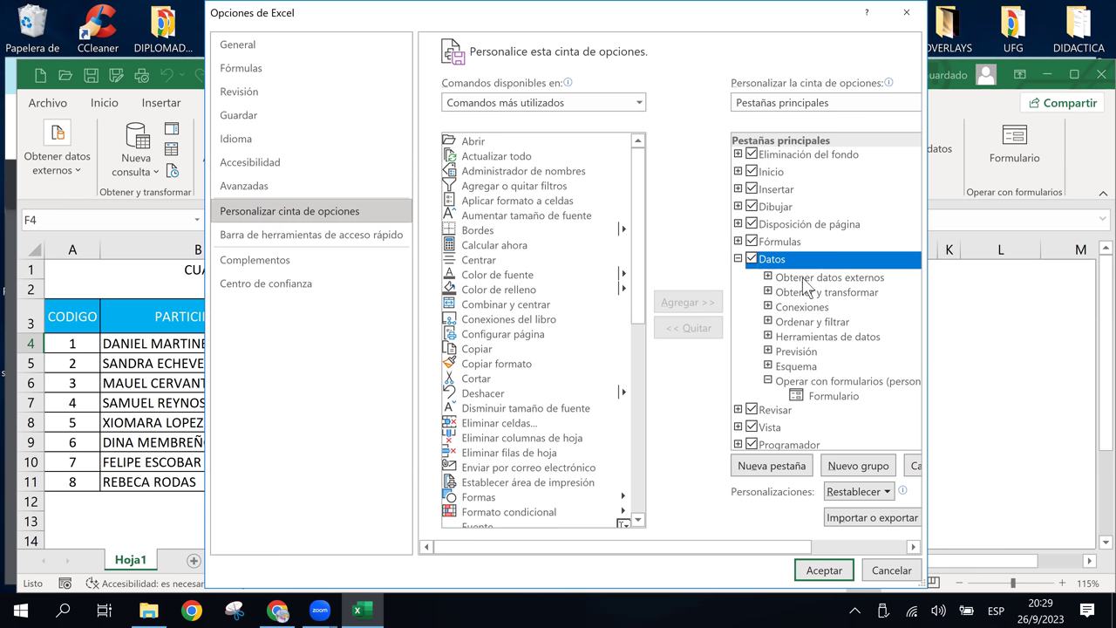
- Inspect Herramientas de datos, re-expand Operar con formularios, and select an available command
left_click(769, 337)
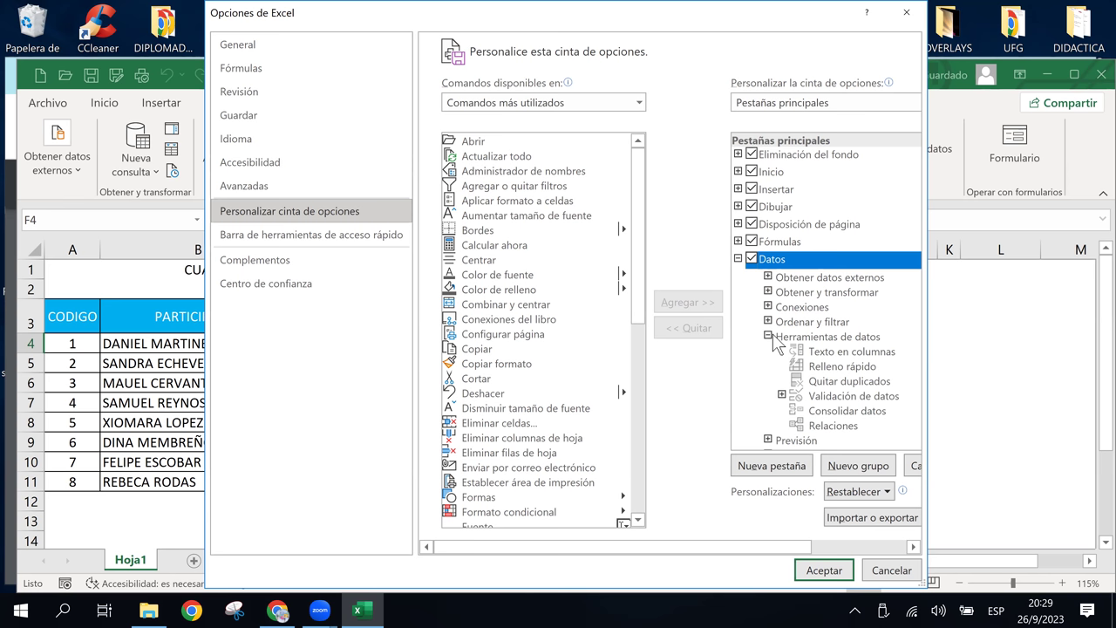
left_click(769, 336)
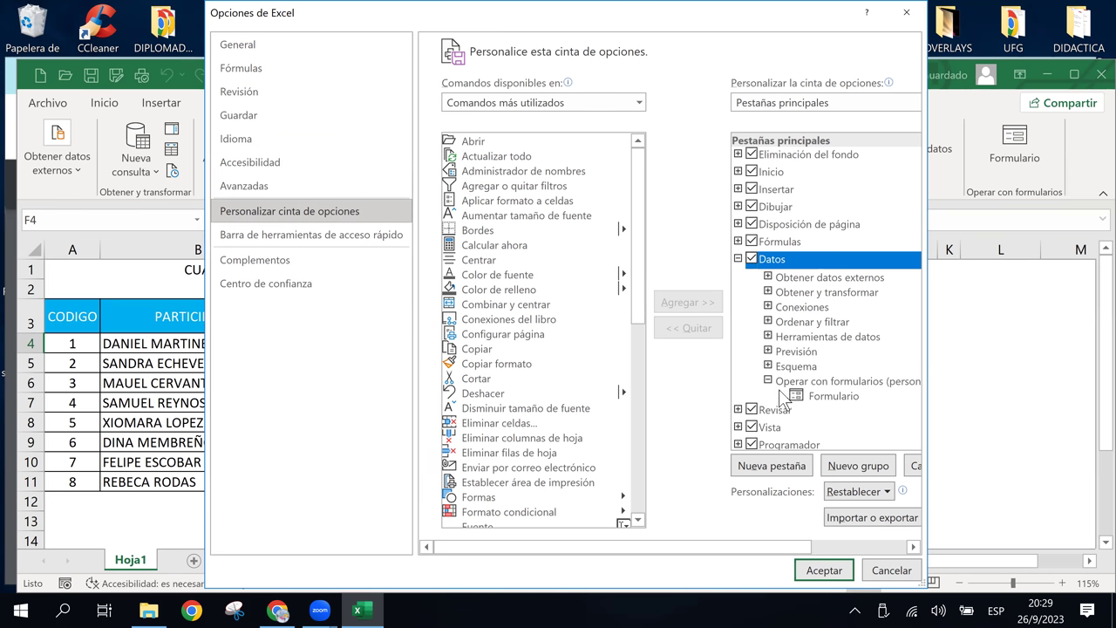
left_click(768, 381)
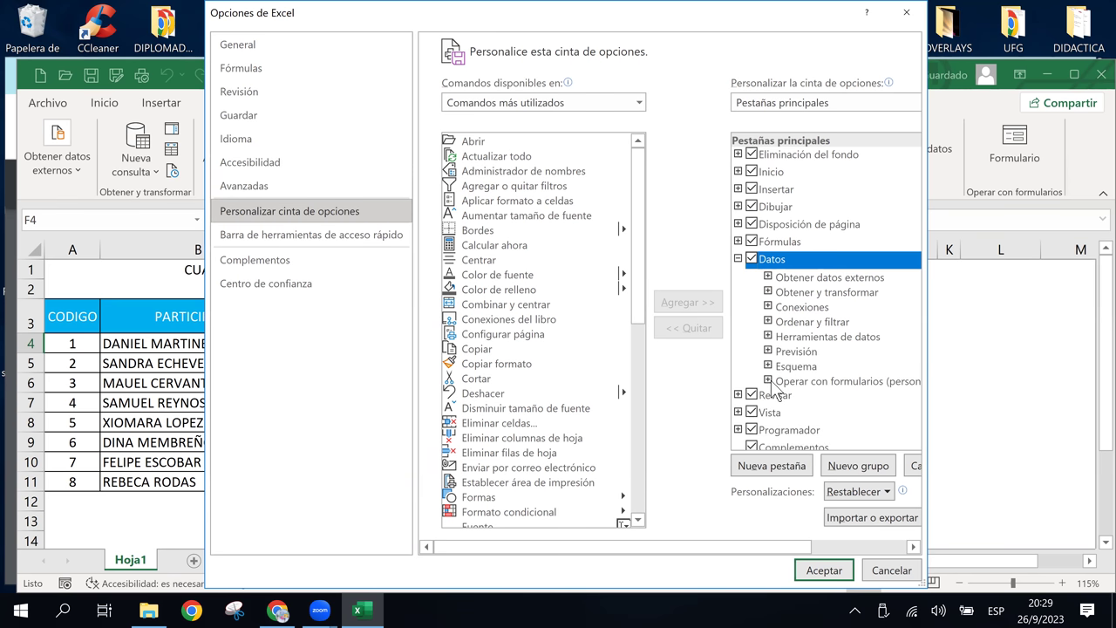
left_click(768, 381)
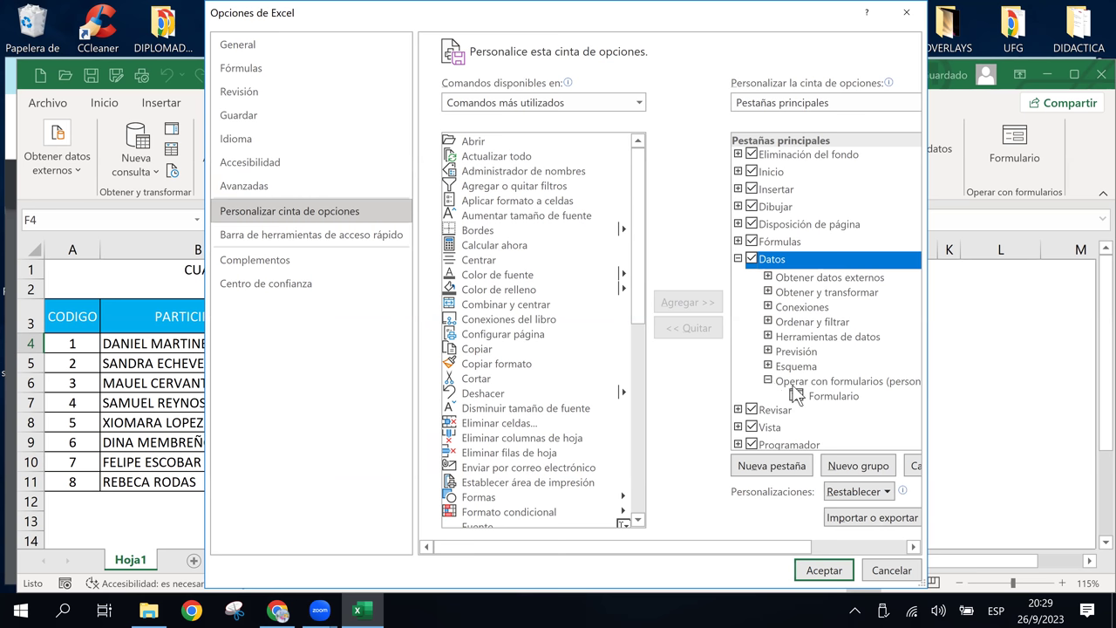
left_click(768, 381)
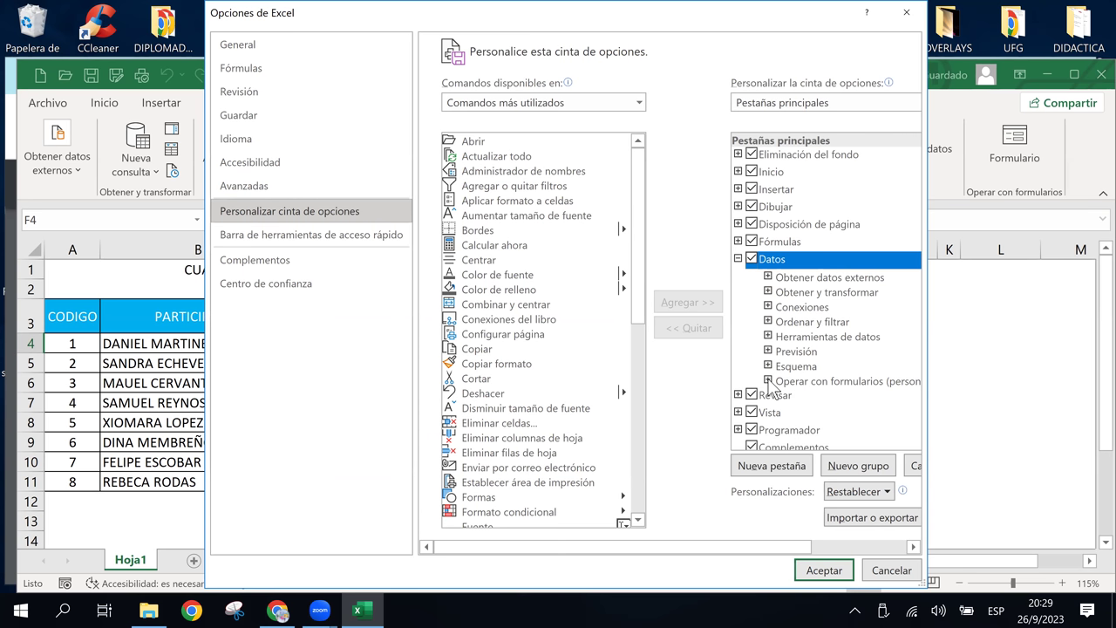
left_click(768, 381)
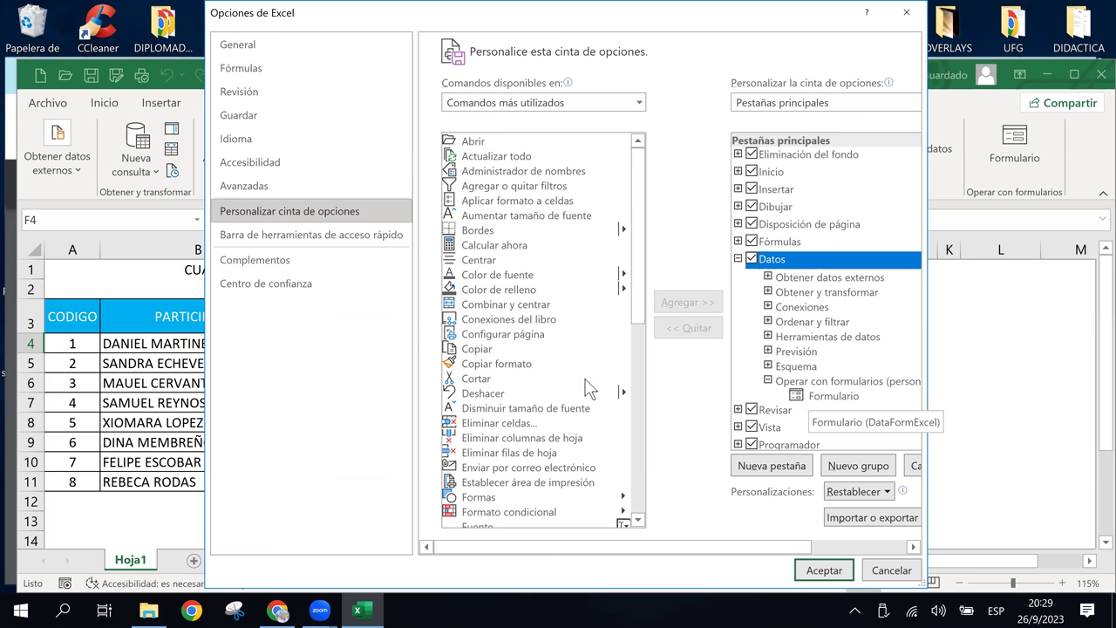
left_click(497, 367)
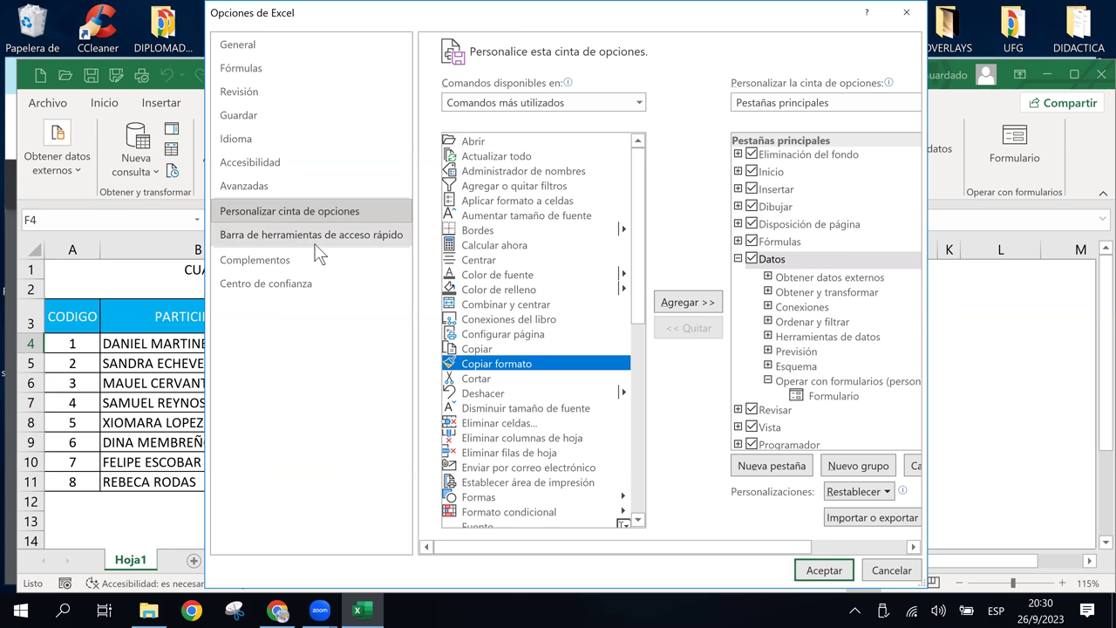
left_click(266, 217)
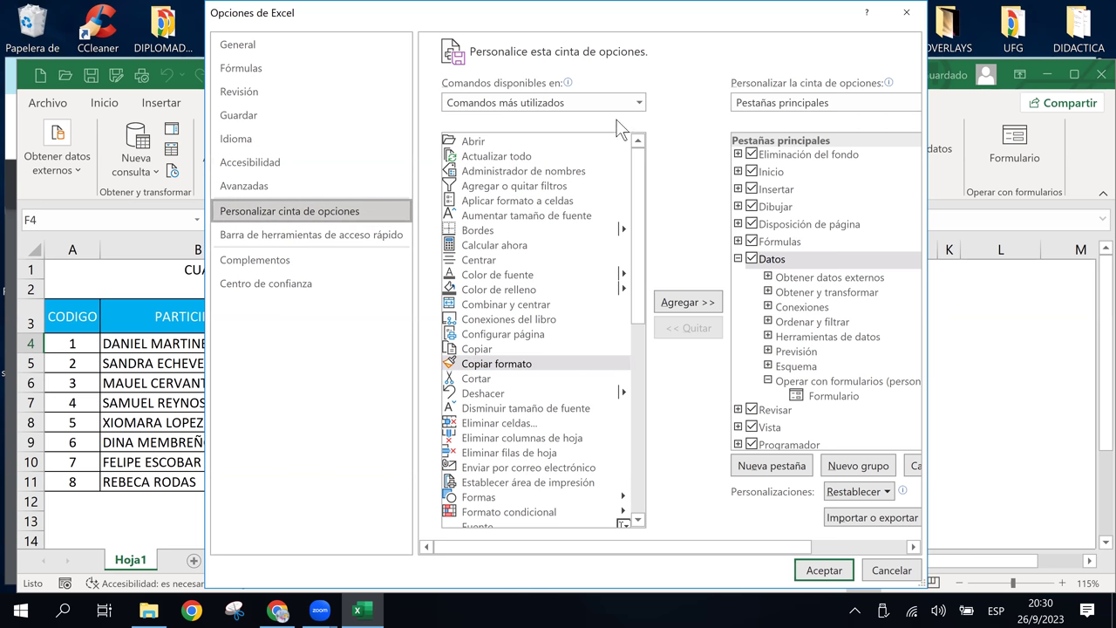
- Set Comandos disponibles en to Todos los comandos
left_click(640, 103)
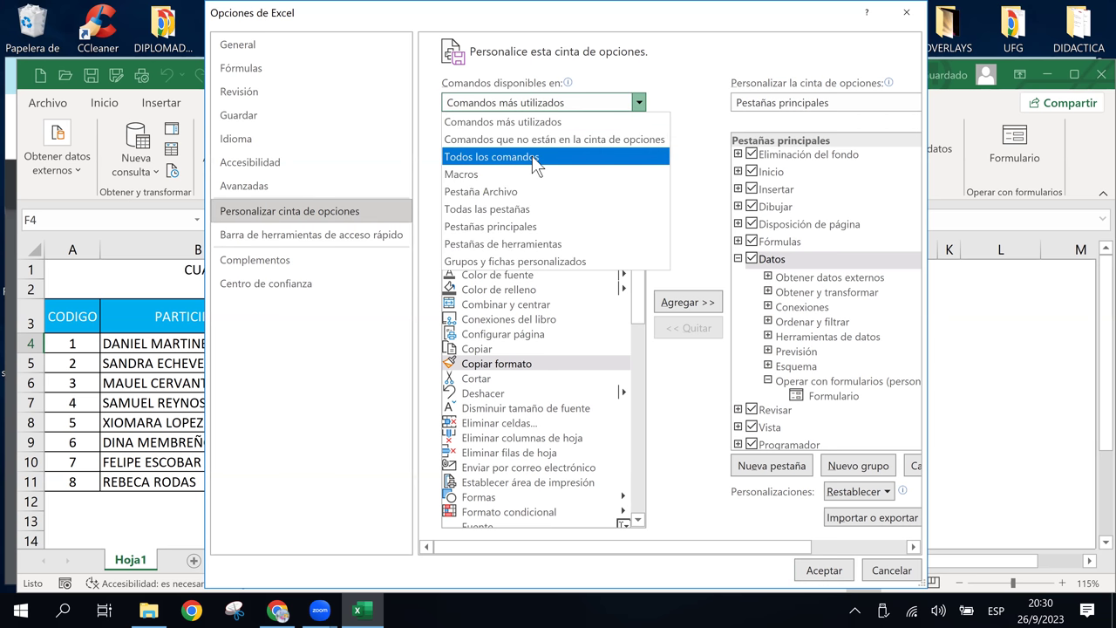
left_click(639, 101)
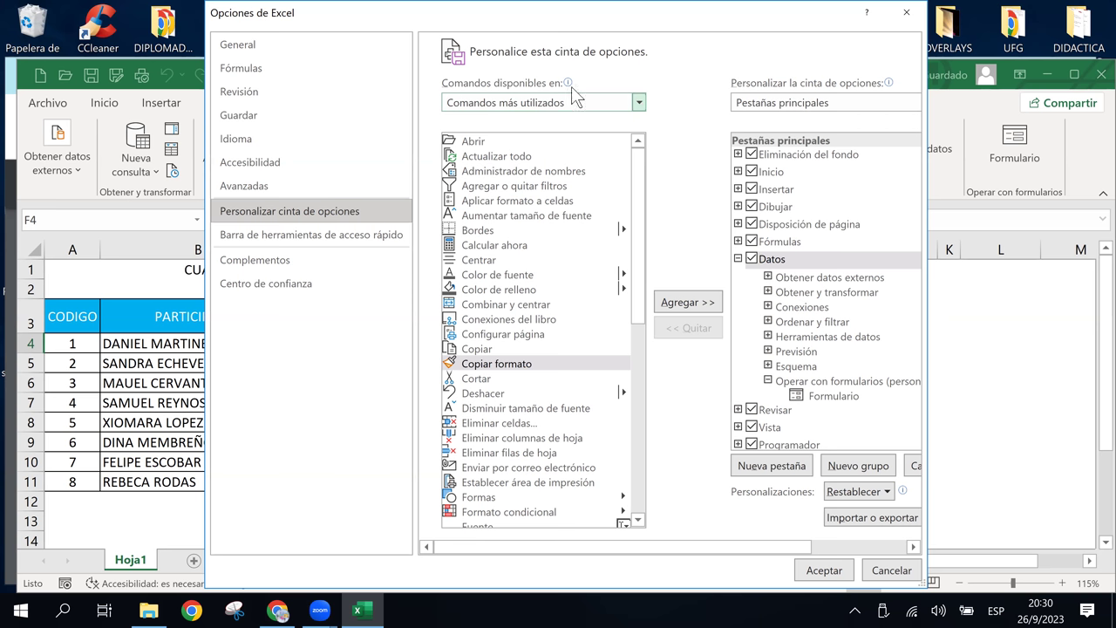
left_click(641, 103)
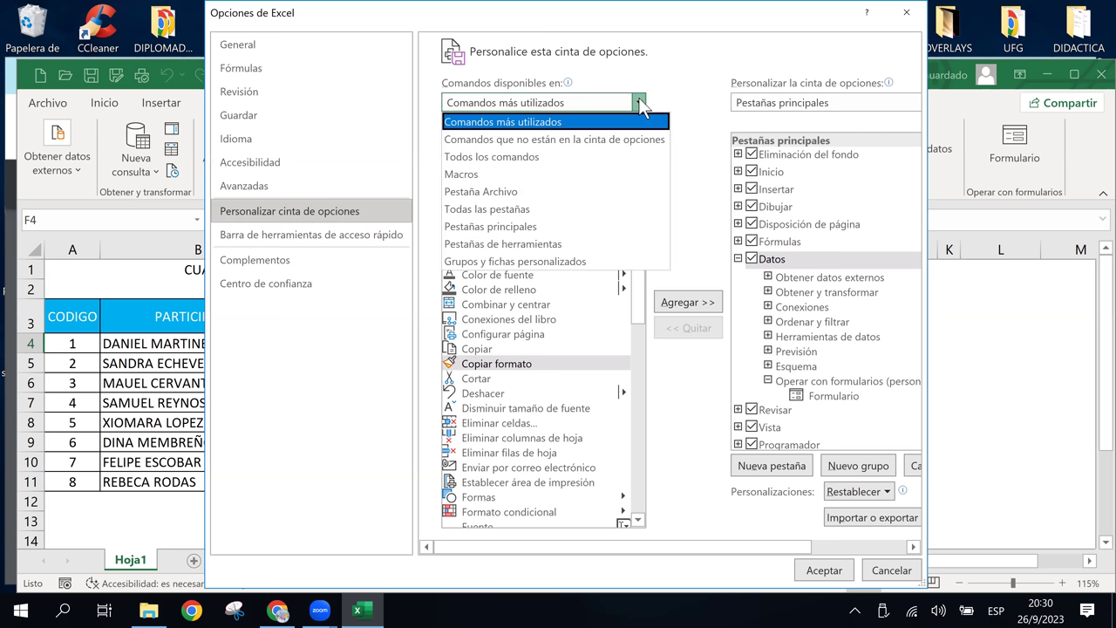
left_click(493, 158)
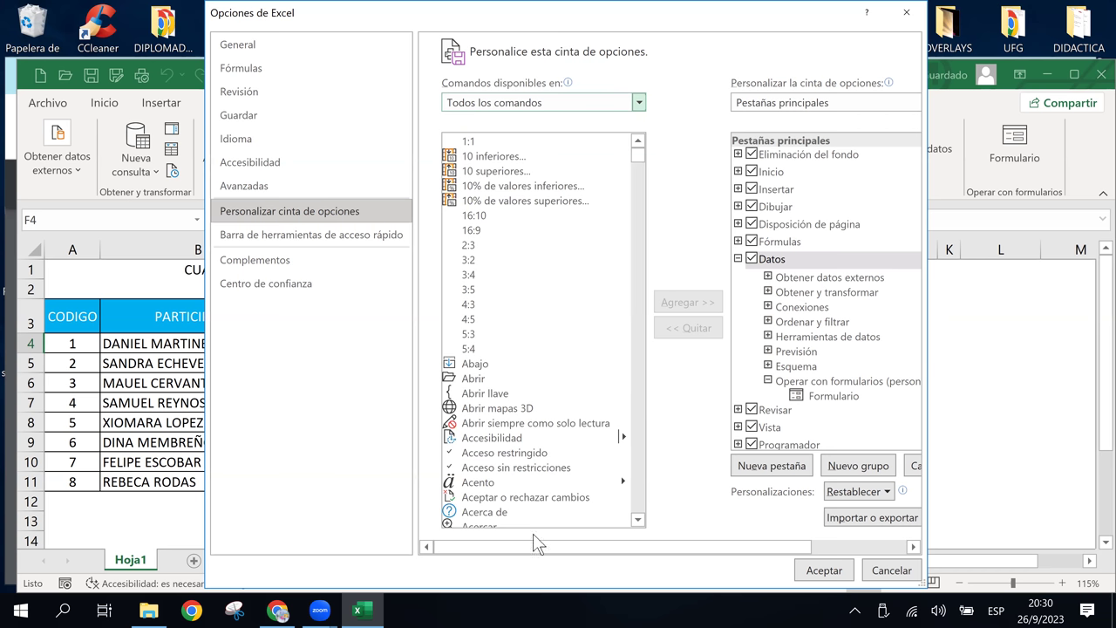
- Jump to the F entries in the full command list and select Formulario...
left_click(492, 423)
left_click(468, 410)
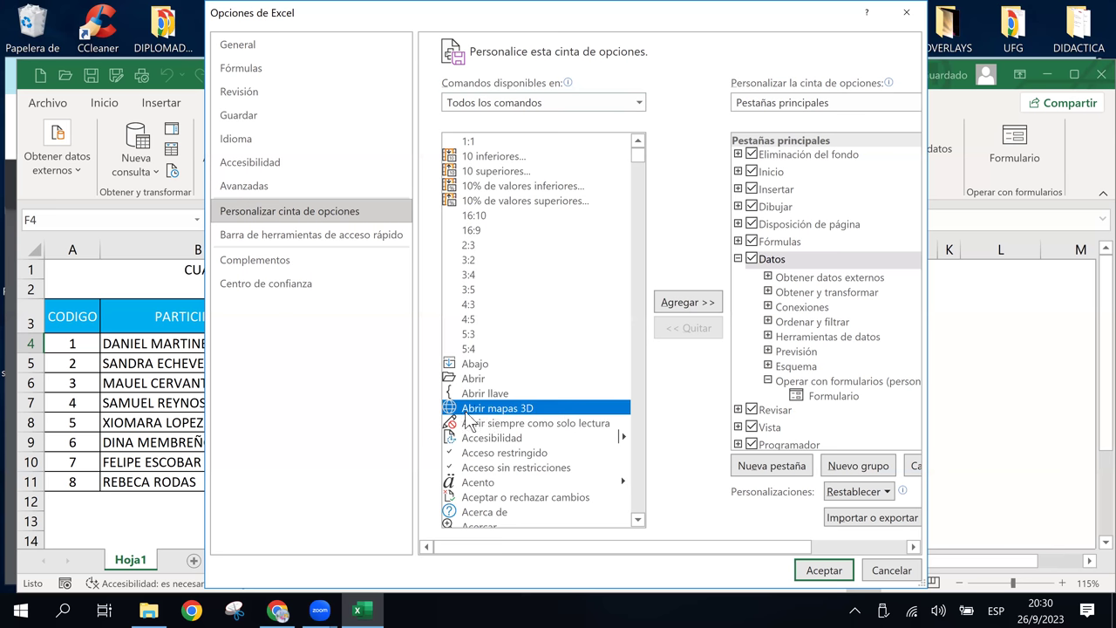
scroll(497, 394, "down", 2)
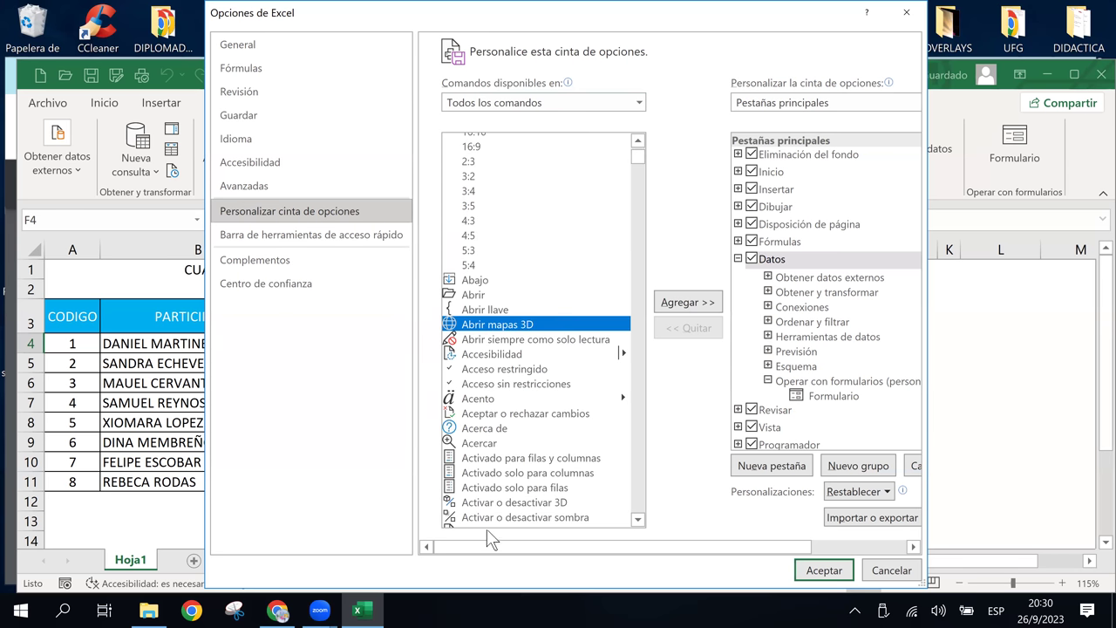
key("f")
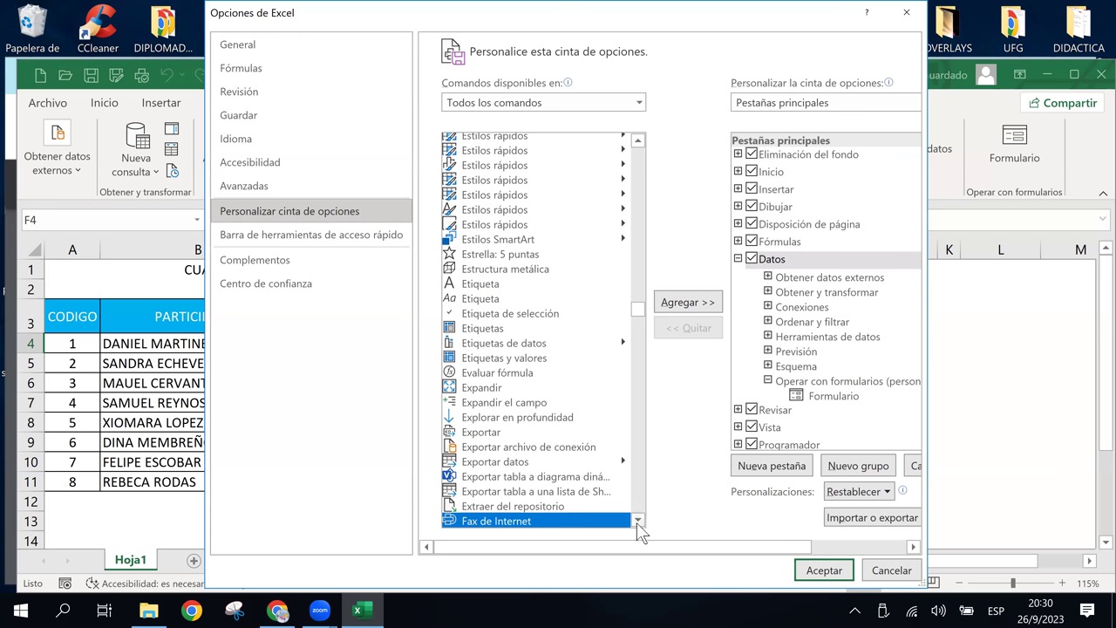
left_click(637, 521)
left_click_drag(634, 516, 635, 516)
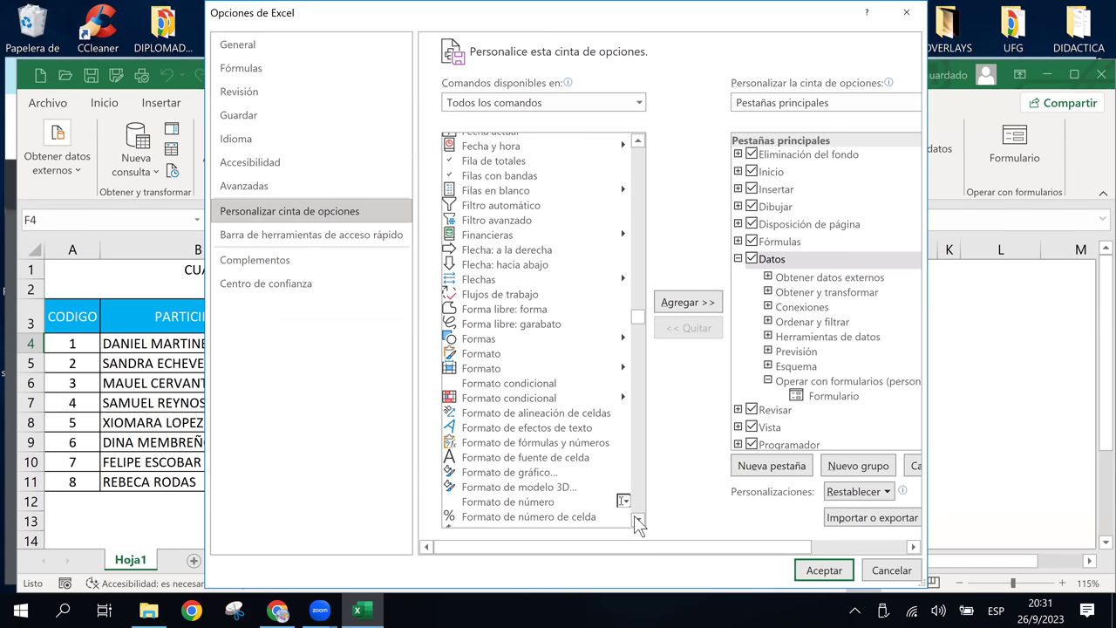
left_click_drag(635, 516, 638, 522)
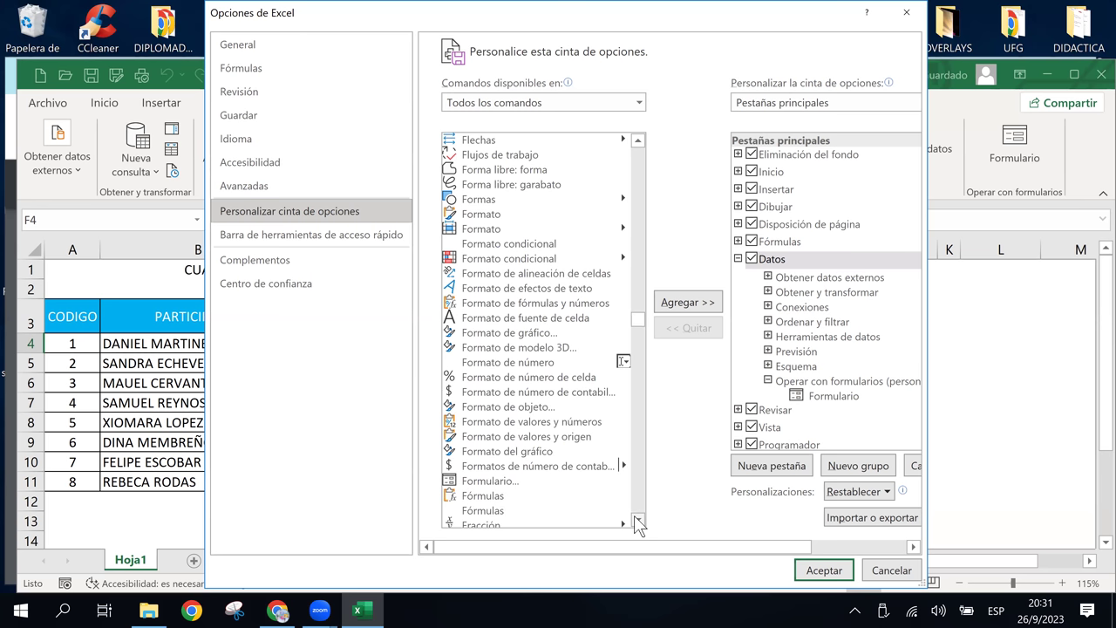
left_click(481, 481)
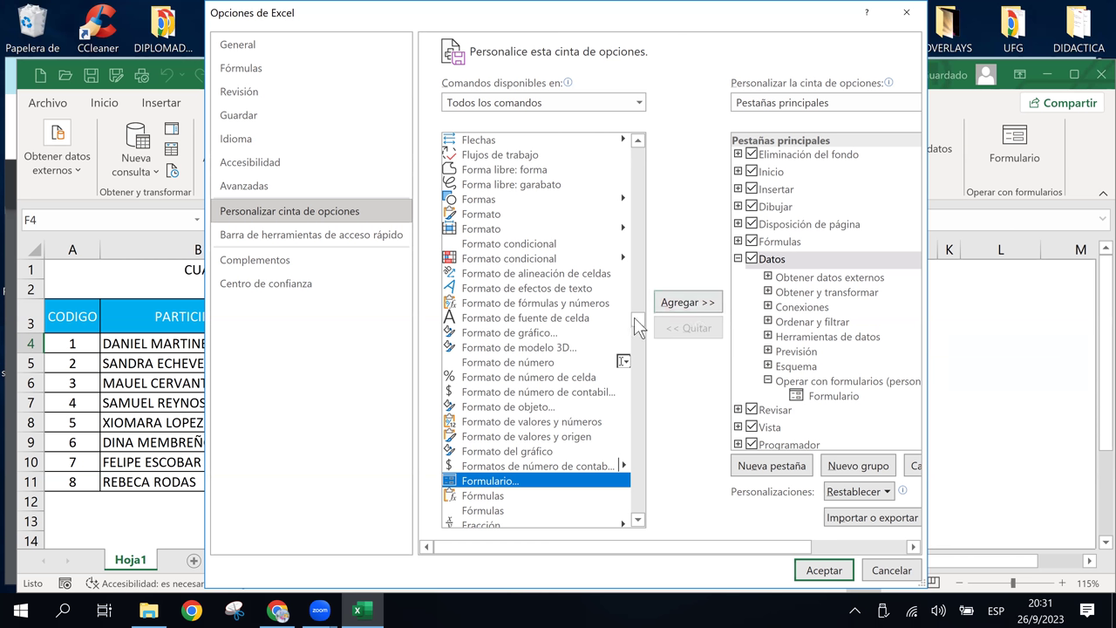
left_click(677, 302)
left_click(804, 260)
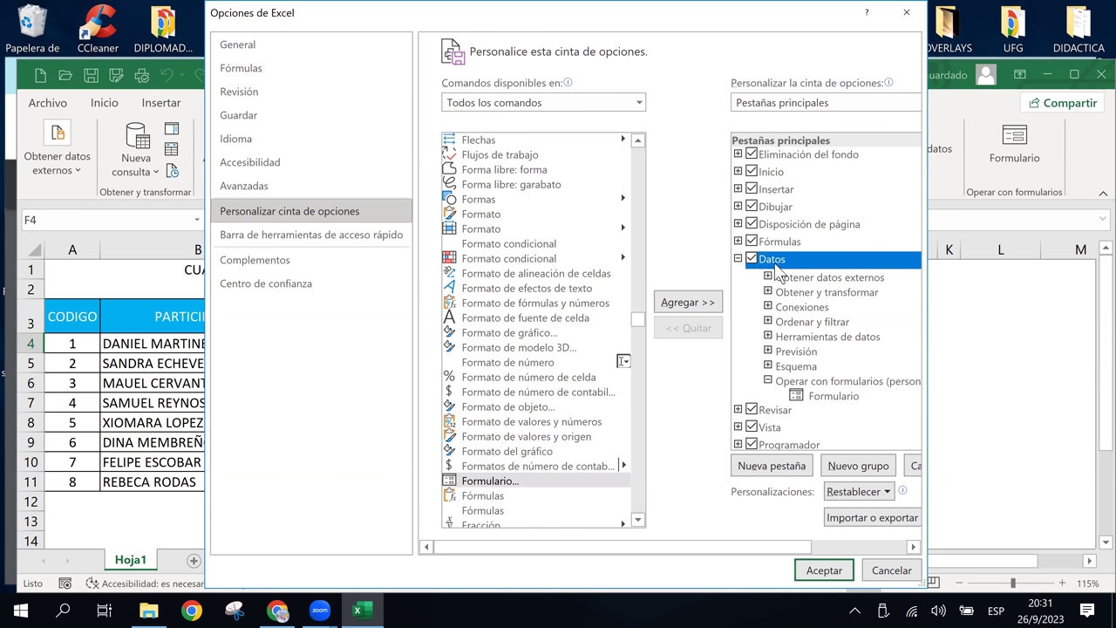
left_click(471, 481)
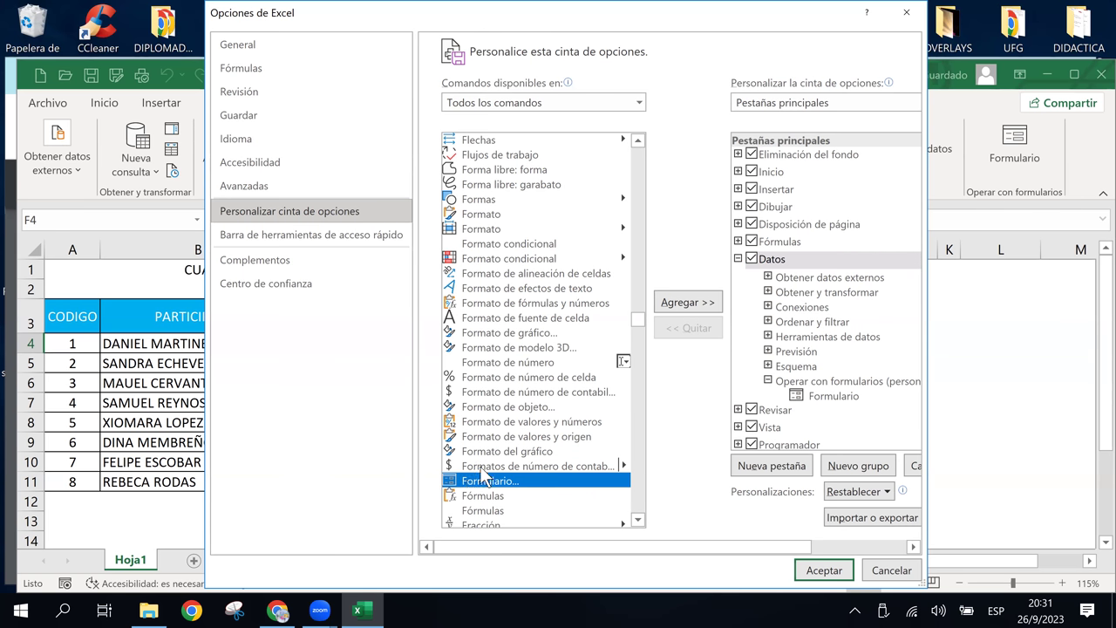
left_click(689, 304)
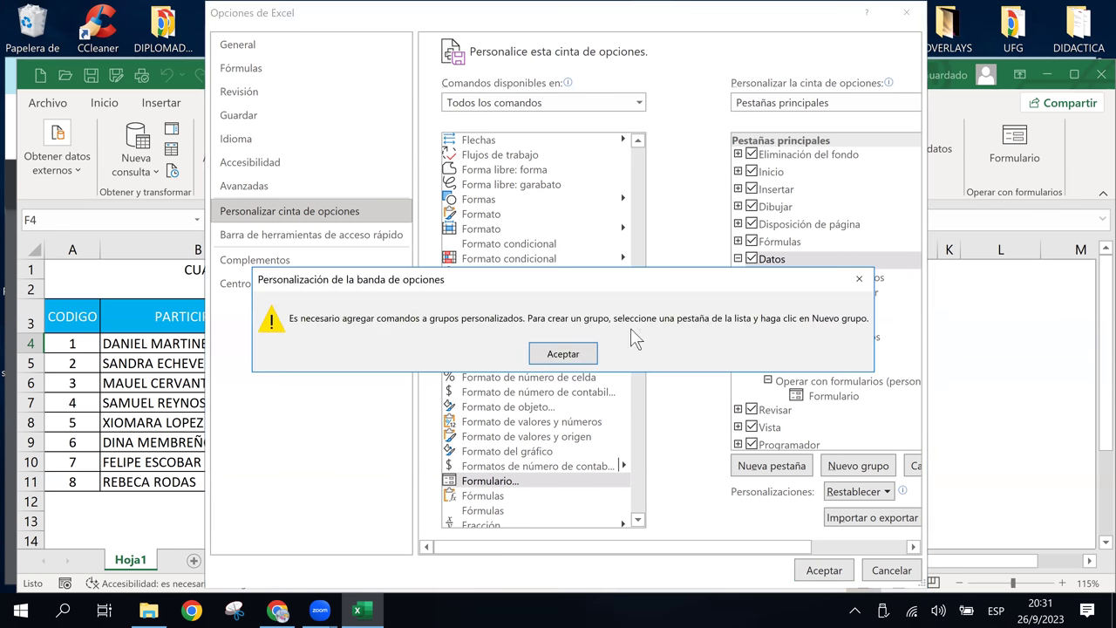
left_click(555, 355)
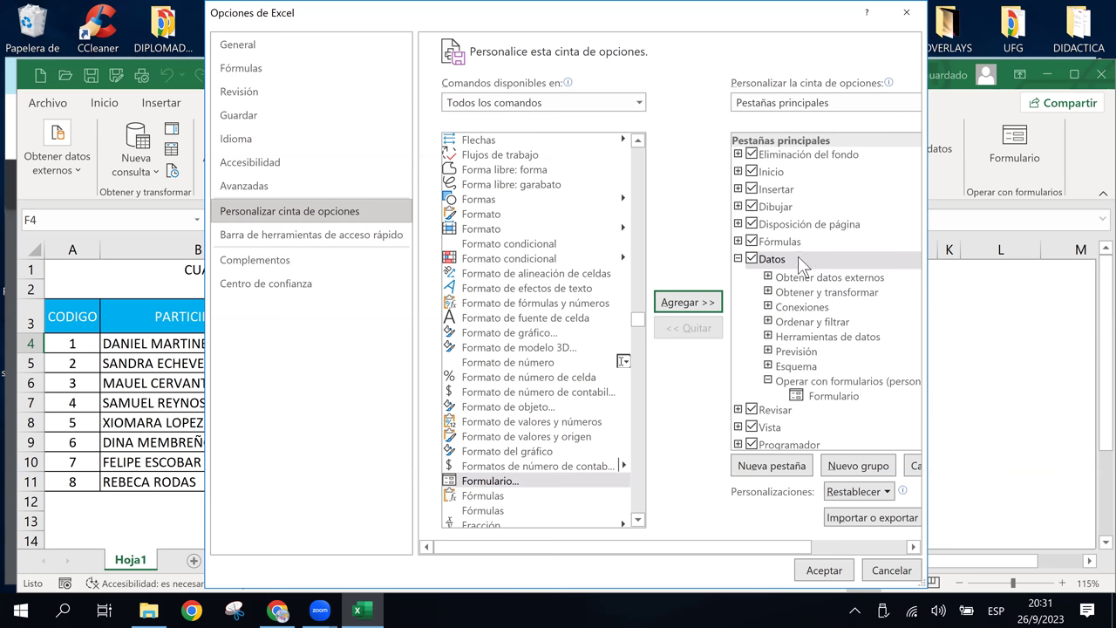
- Add a Nuevo grupo under Datos, then select that empty group and remove it with Quitar
left_click(798, 257)
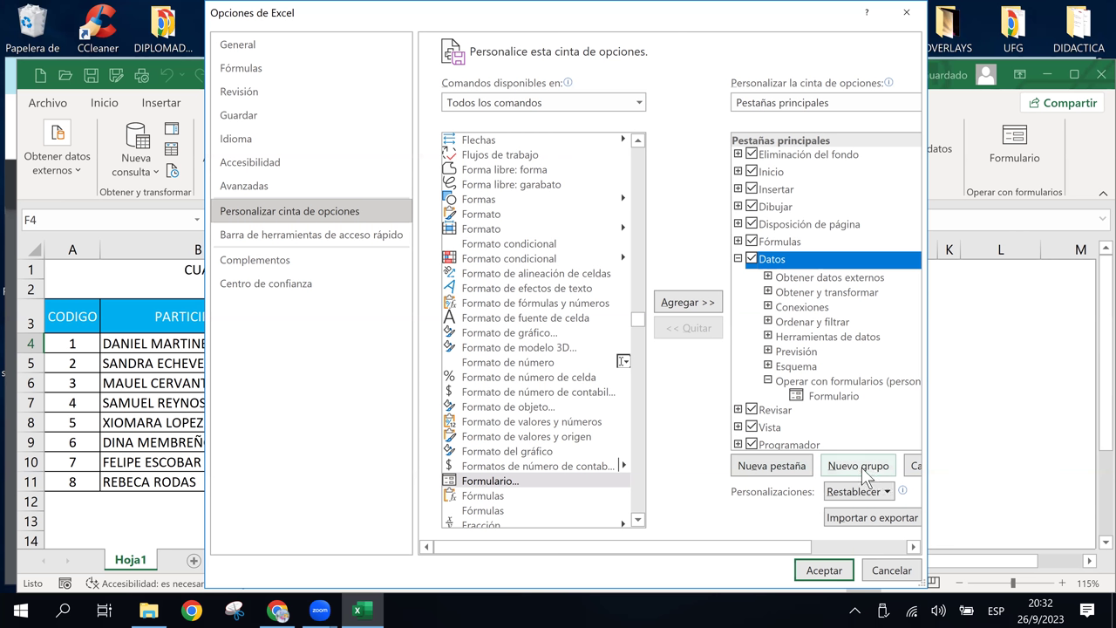
left_click(863, 470)
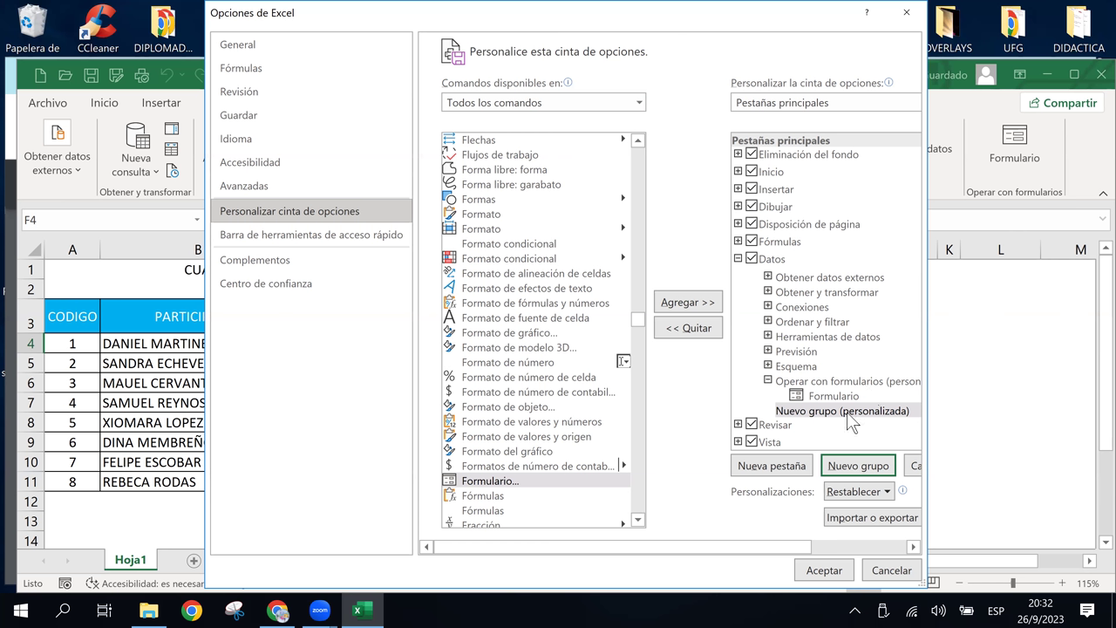
left_click(838, 410)
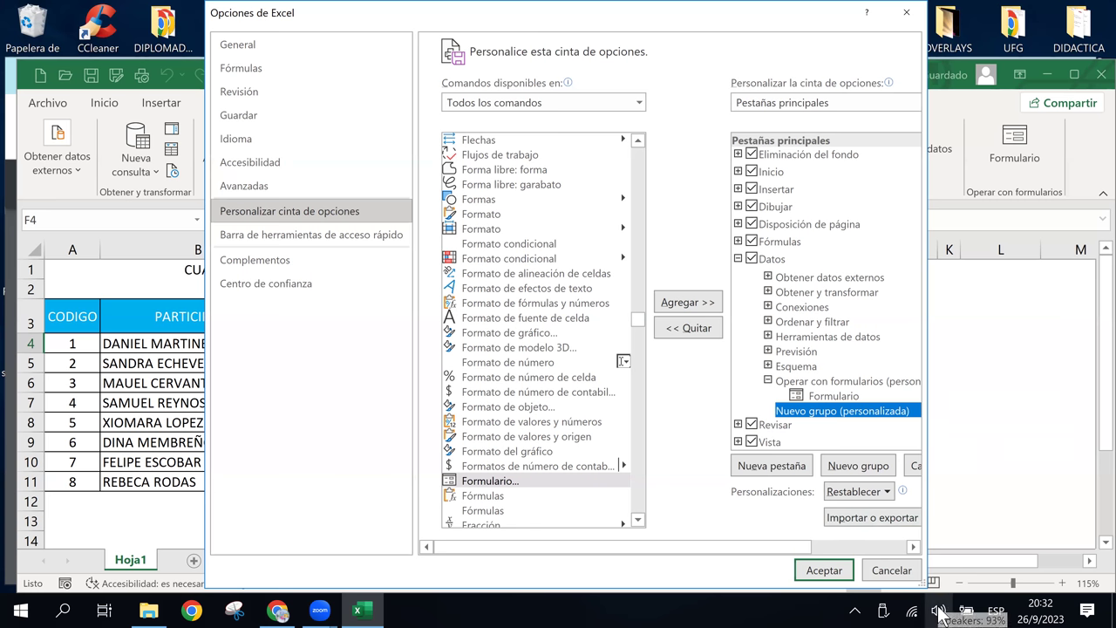
left_click(707, 329)
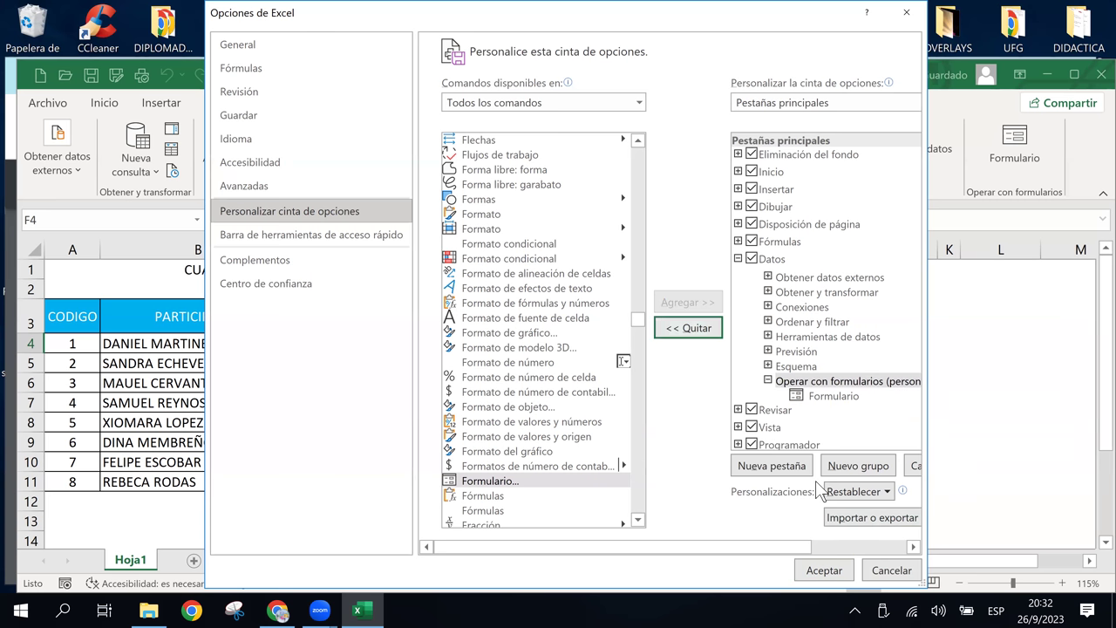
- Apply the ribbon changes with Aceptar and reopen Excel Options via Archivo > Más > Opciones
left_click(822, 570)
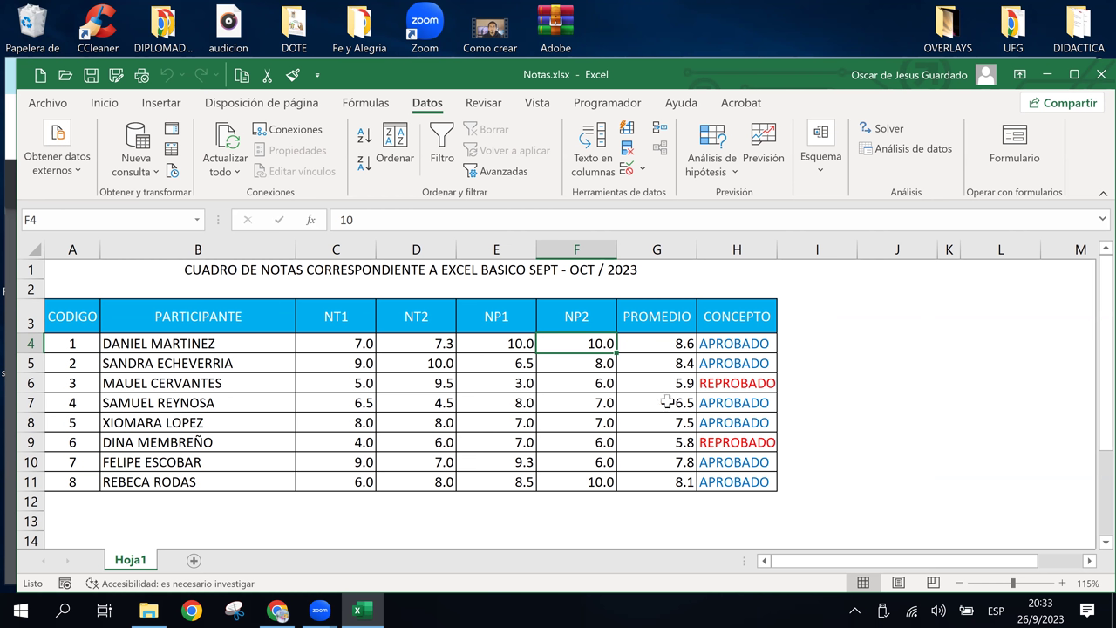
left_click(64, 105)
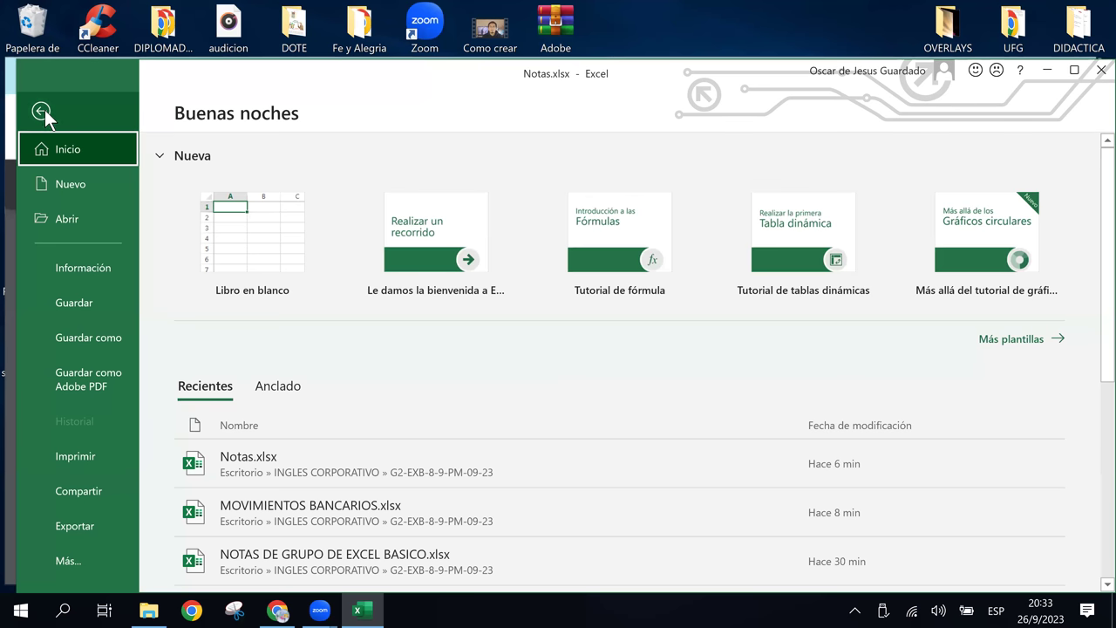
left_click(87, 560)
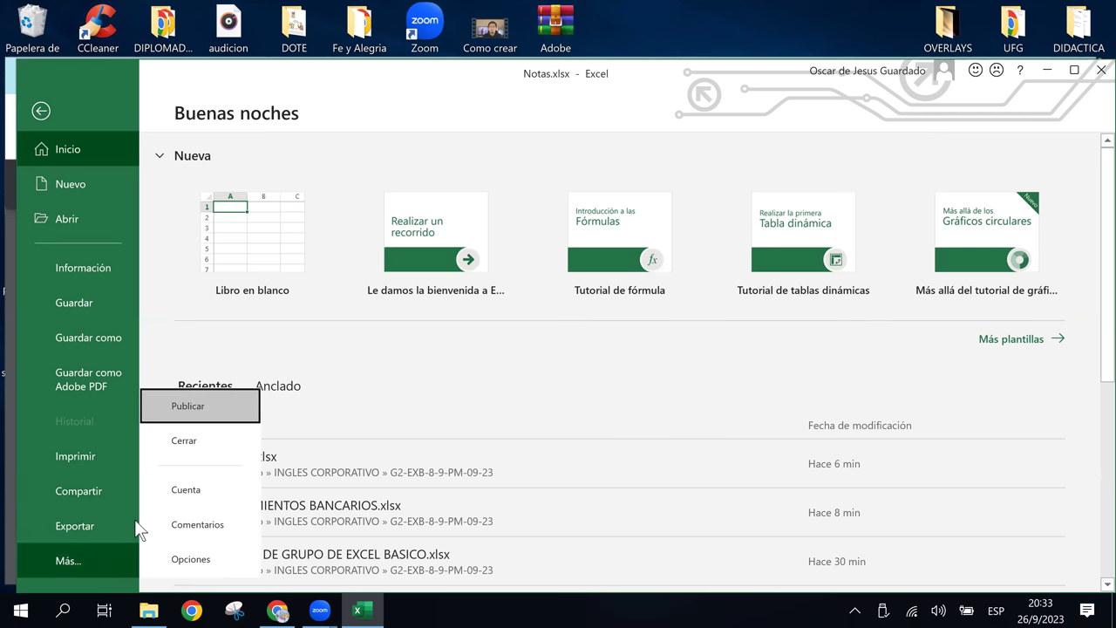
left_click(210, 567)
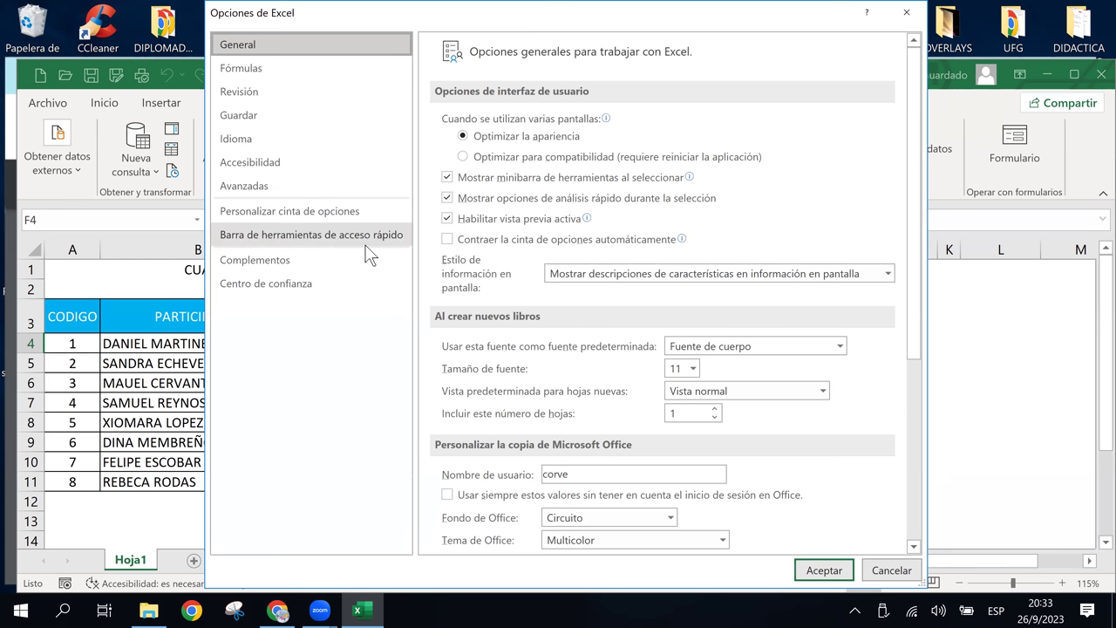
- Go to Personalizar cinta de opciones and set Comandos disponibles en to Todos los comandos
left_click(325, 220)
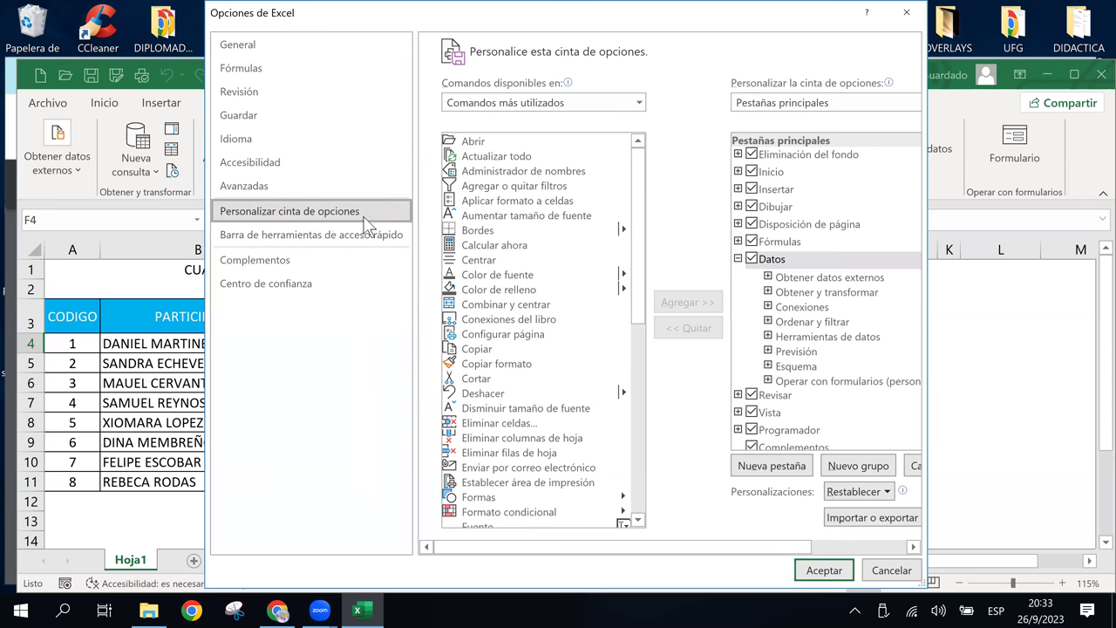
left_click(637, 521)
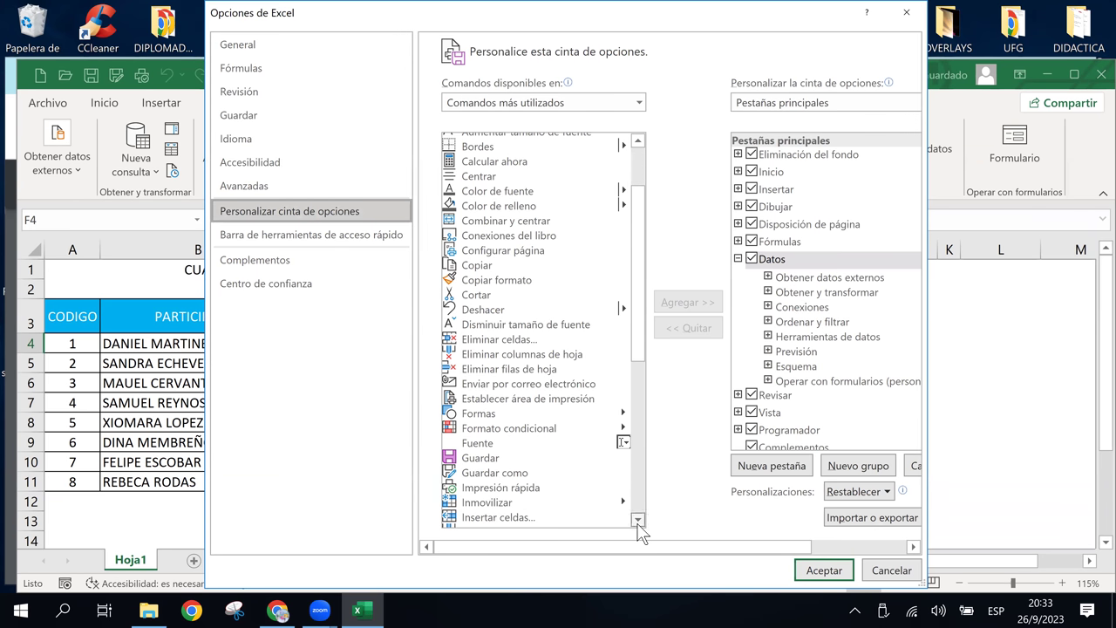
mouse_move(498, 354)
left_mouse_down()
mouse_move(505, 440)
mouse_move(499, 339)
left_mouse_up()
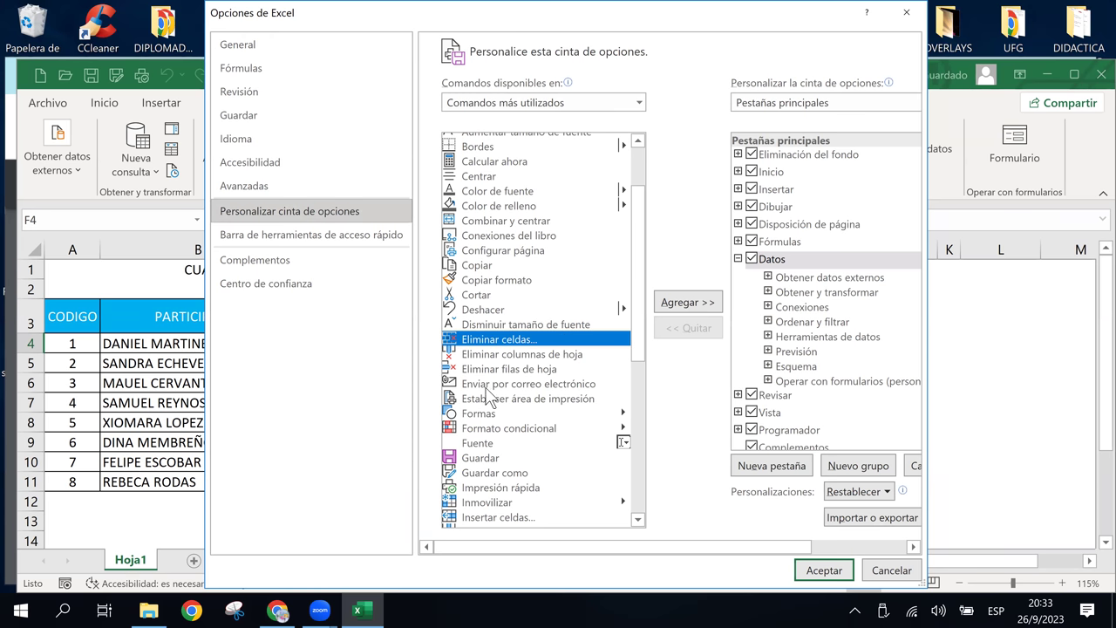
scroll(515, 475, "up", 2)
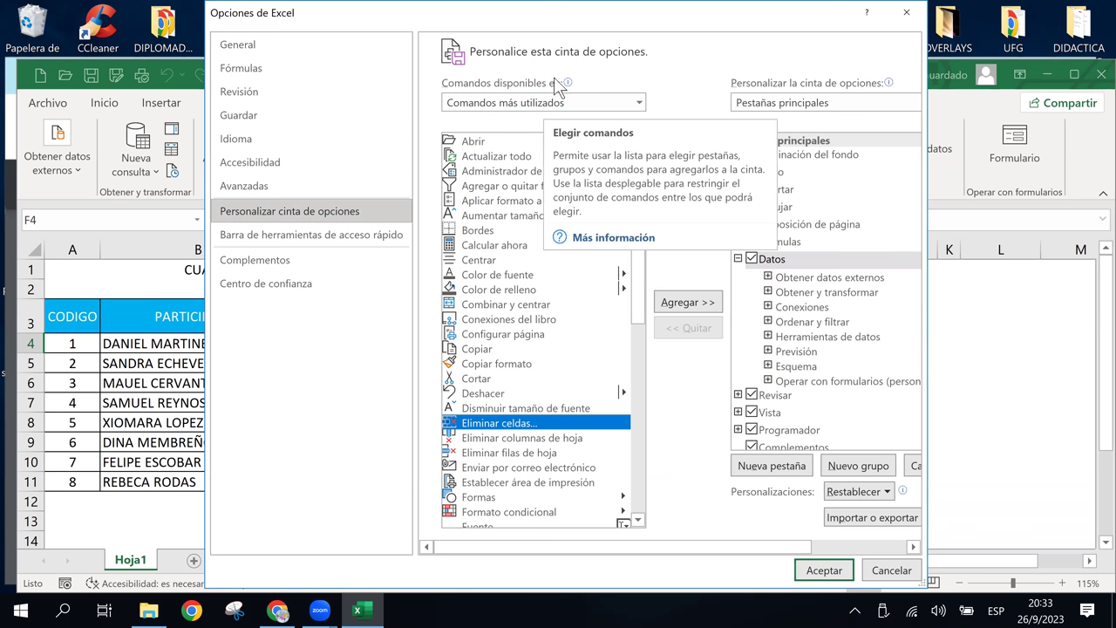
left_click(639, 102)
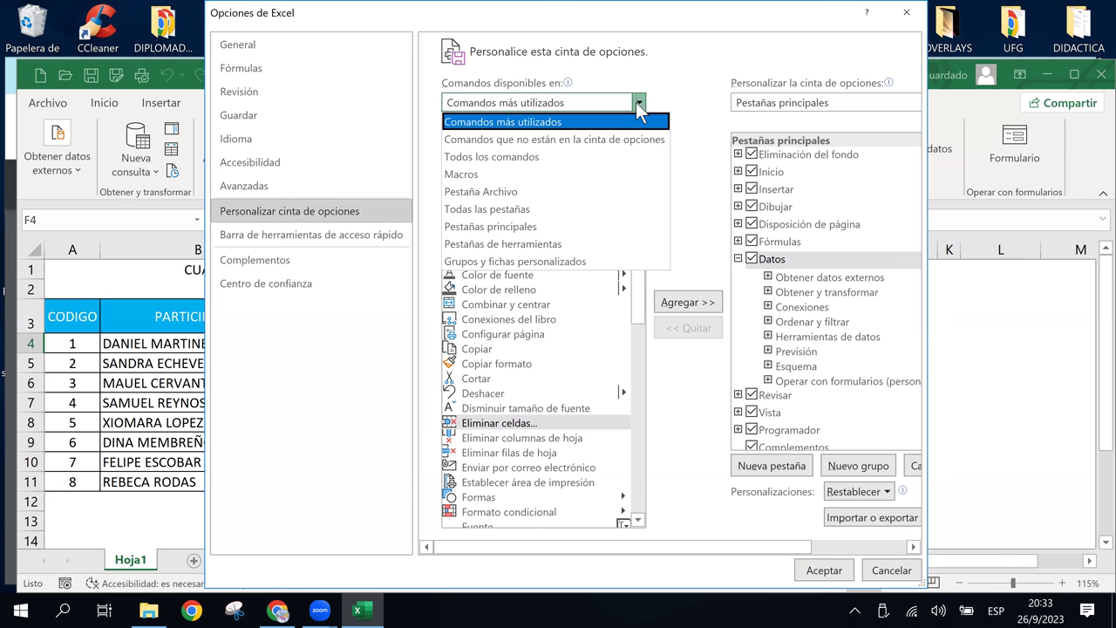
left_click(530, 166)
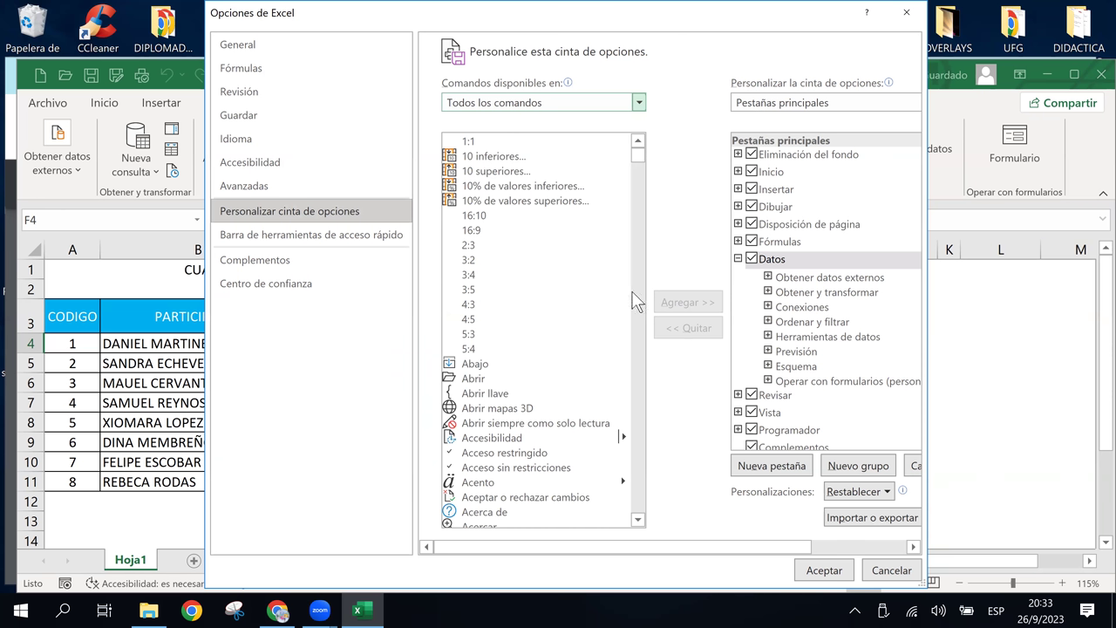
- Jump to the F commands, scroll the list, and select Formulario...
left_click(491, 393)
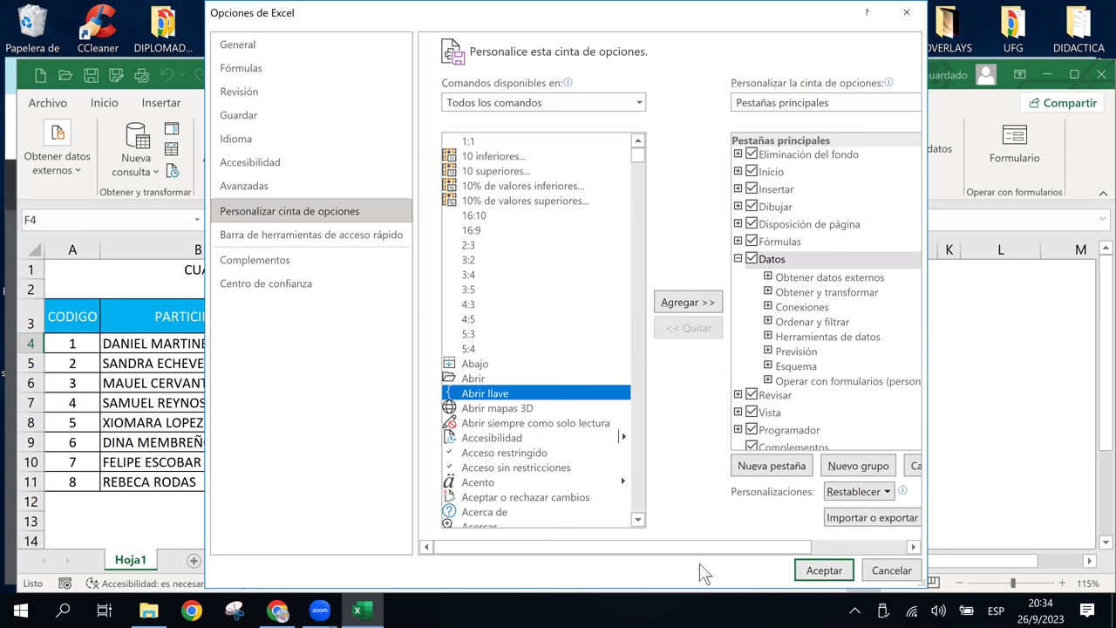
key("f")
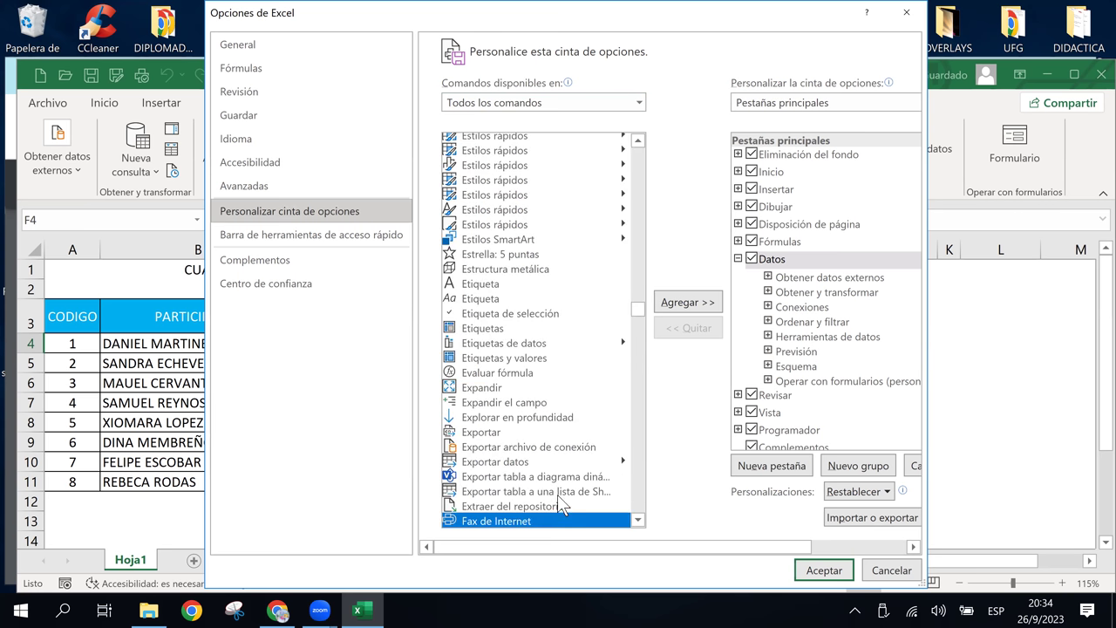
left_click(639, 520)
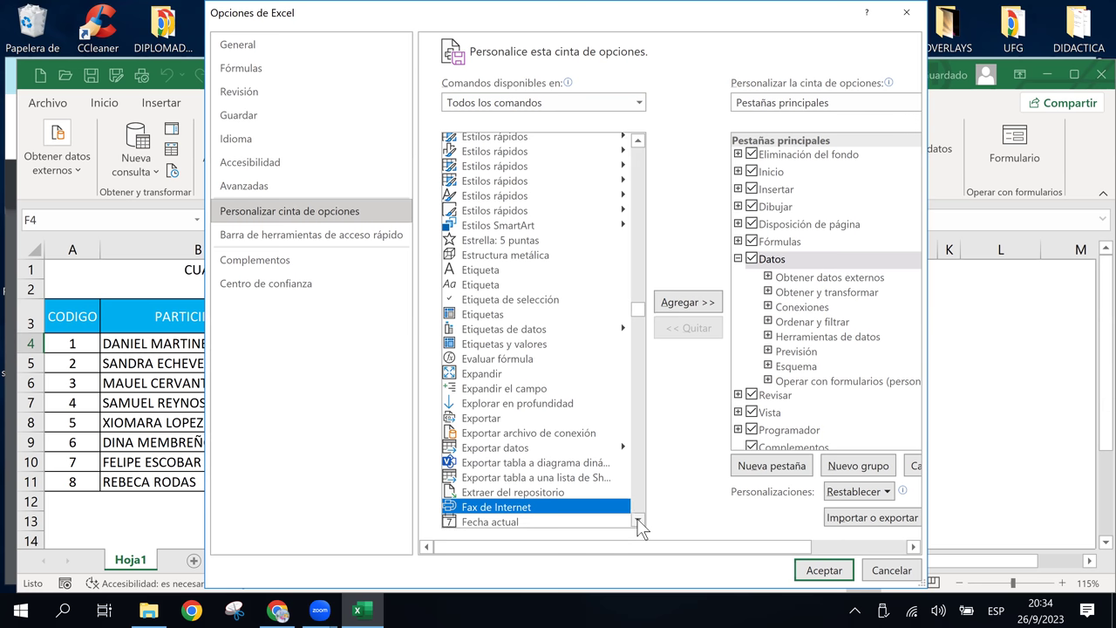
scroll(639, 520, "down", 3)
scroll(639, 520, "down", 3)
scroll(639, 521, "down", 3)
scroll(639, 521, "down", 3)
scroll(639, 520, "down", 3)
scroll(639, 520, "down", 2)
scroll(639, 521, "down", 1)
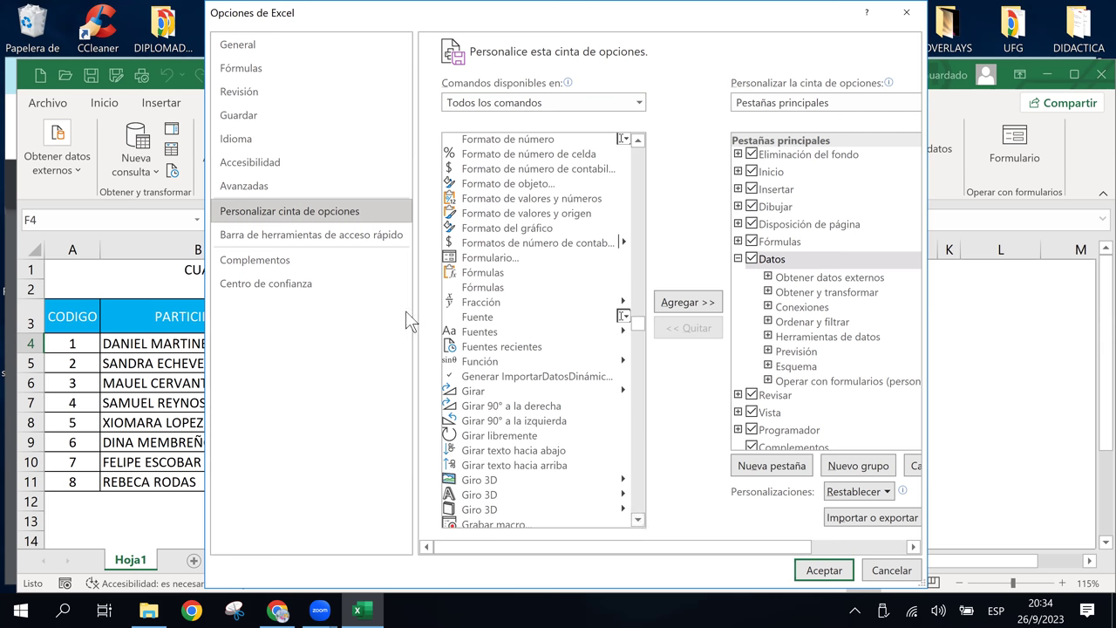
left_click(471, 258)
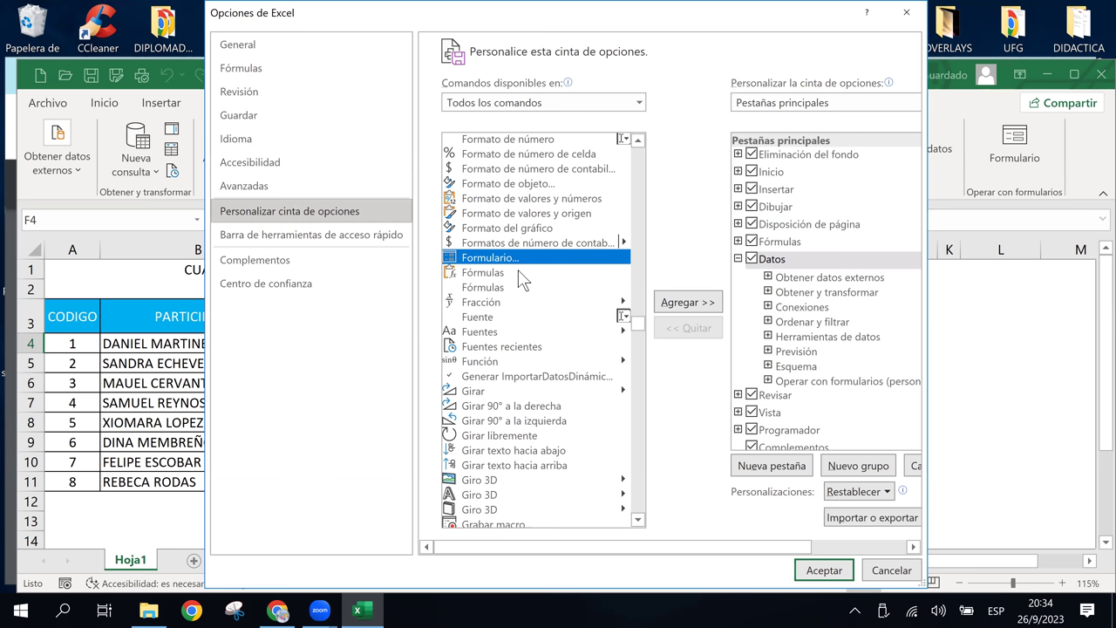
- Add a new group under Datos, then remove it, leaving Formulario in Operar con formularios
left_click(773, 259)
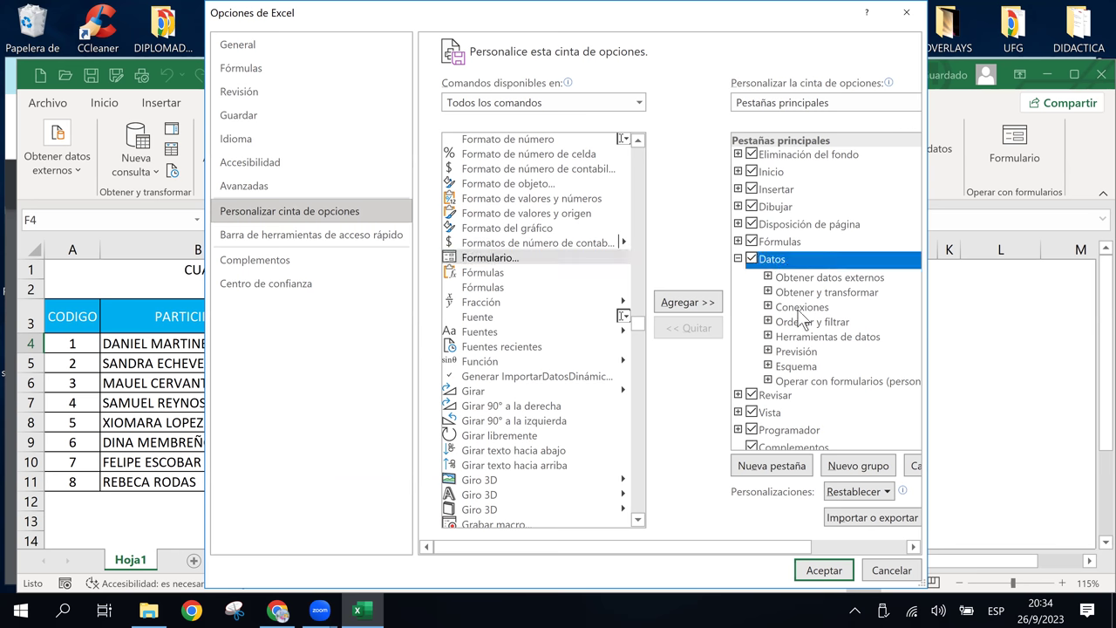
left_click(859, 467)
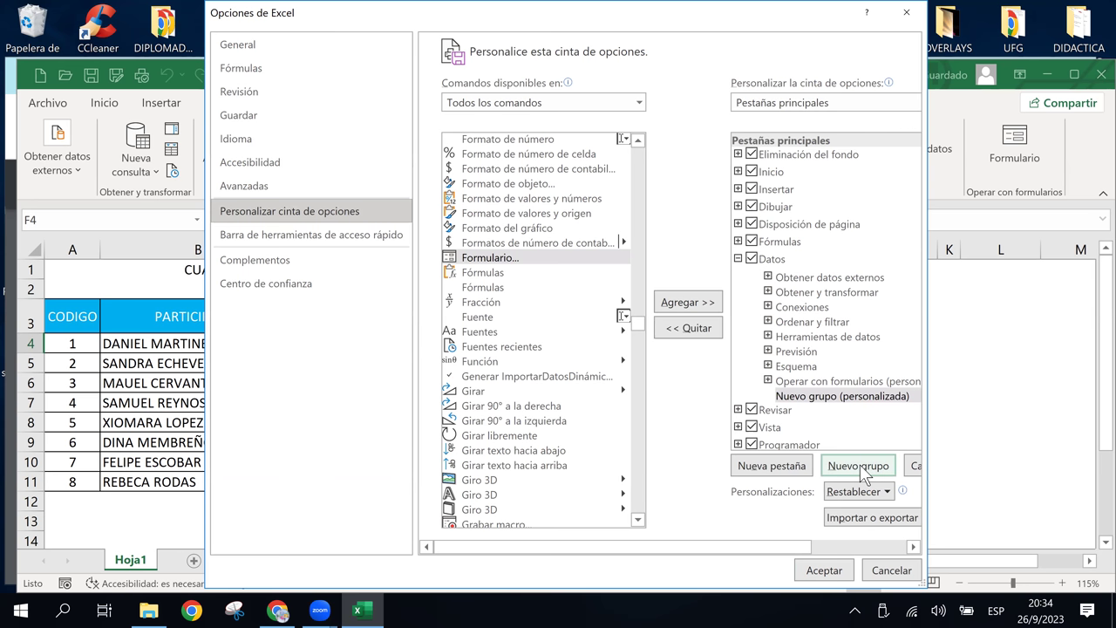
left_click(804, 396)
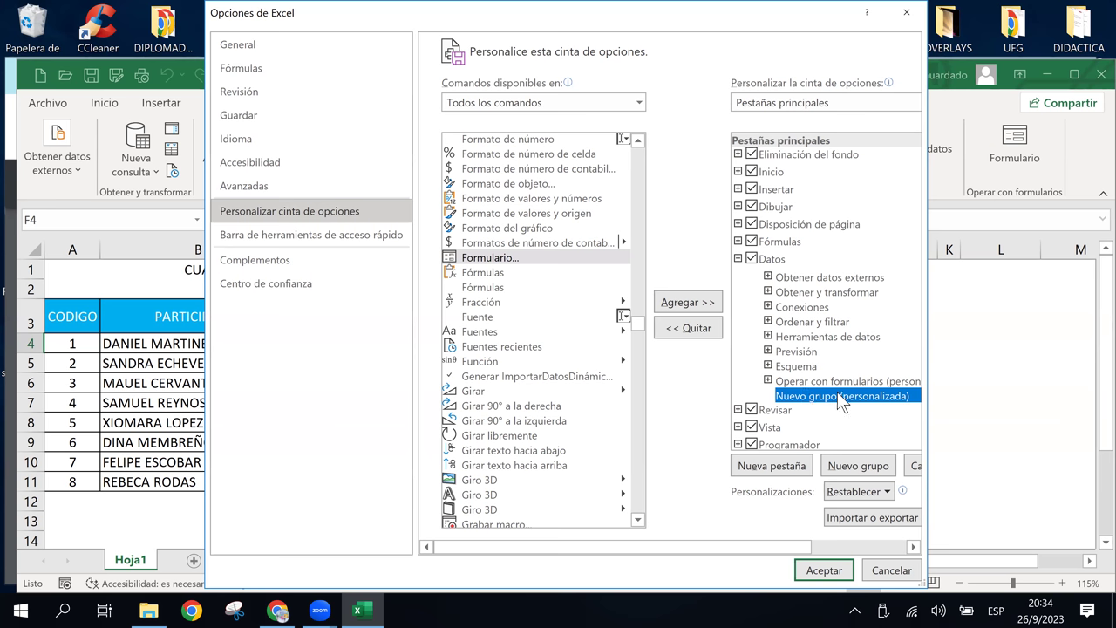
left_click(452, 260)
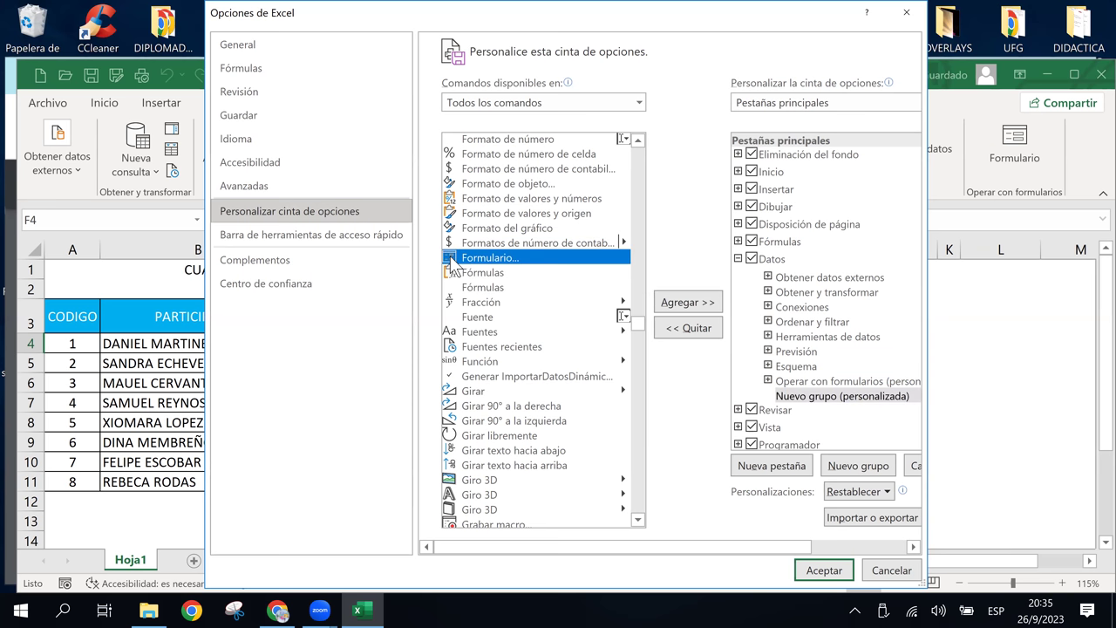
left_click(853, 401)
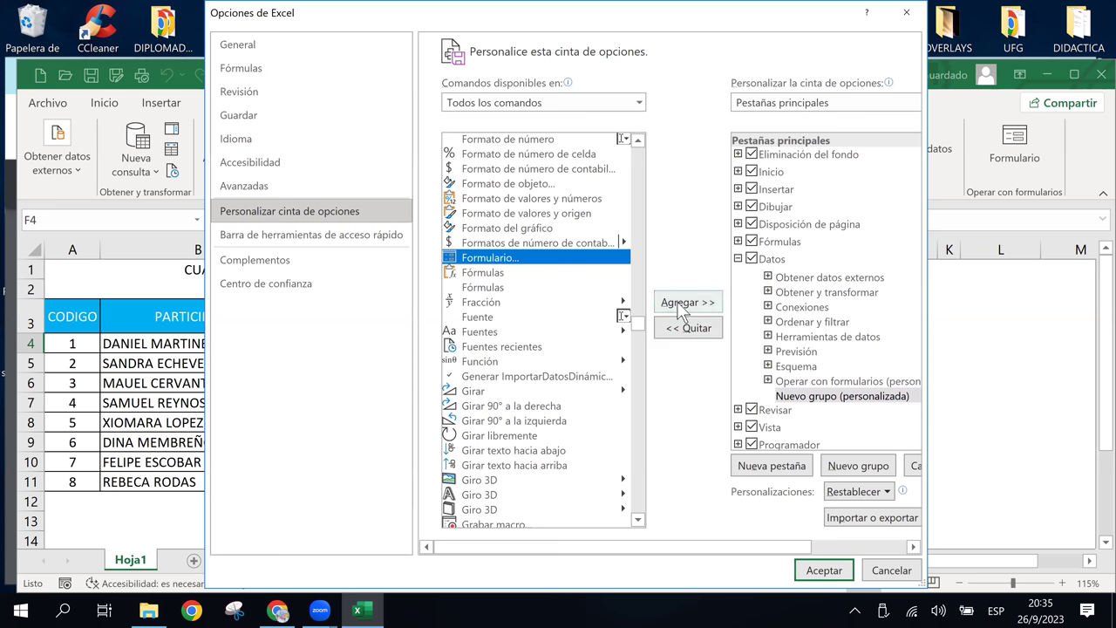
left_click(767, 381)
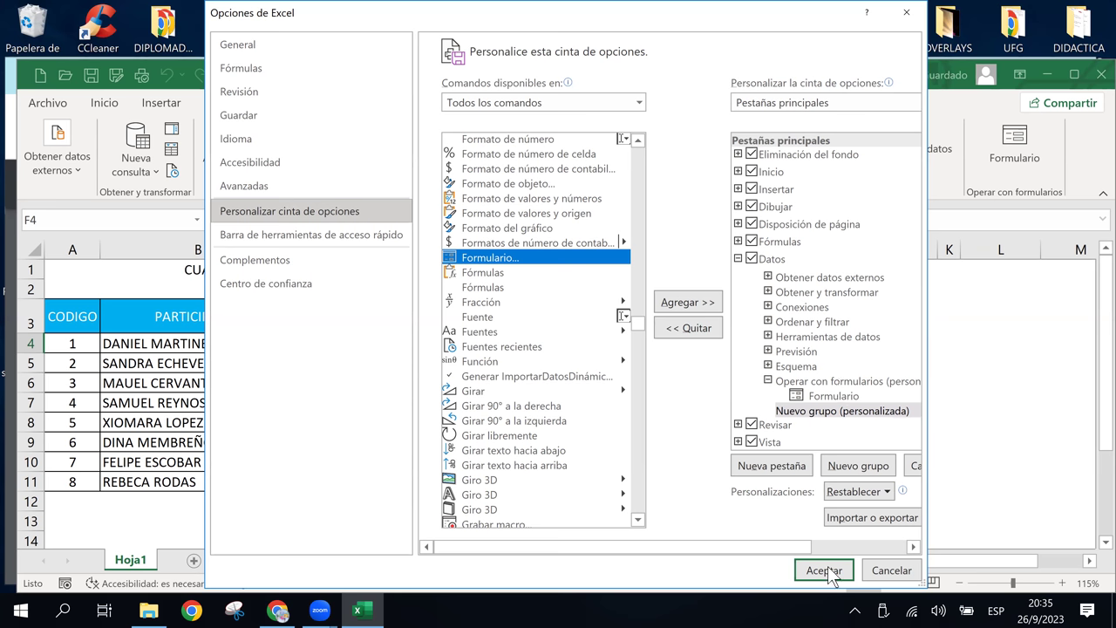
left_click(830, 410)
left_click(695, 331)
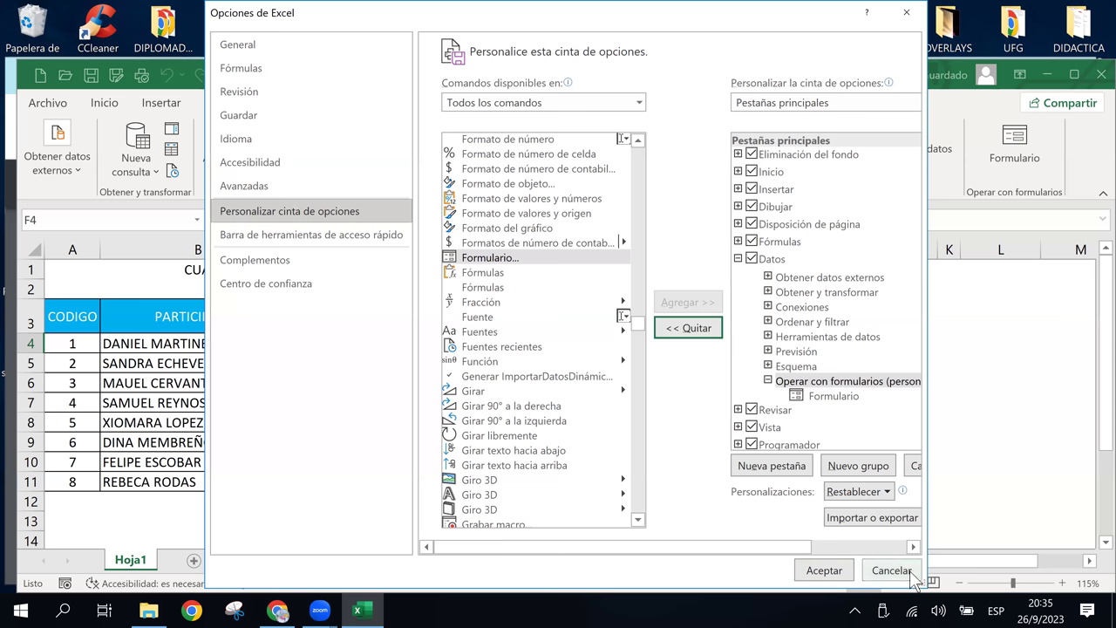
- Close Excel Options with Aceptar and place the active cell on the NT2 table header
left_click(824, 570)
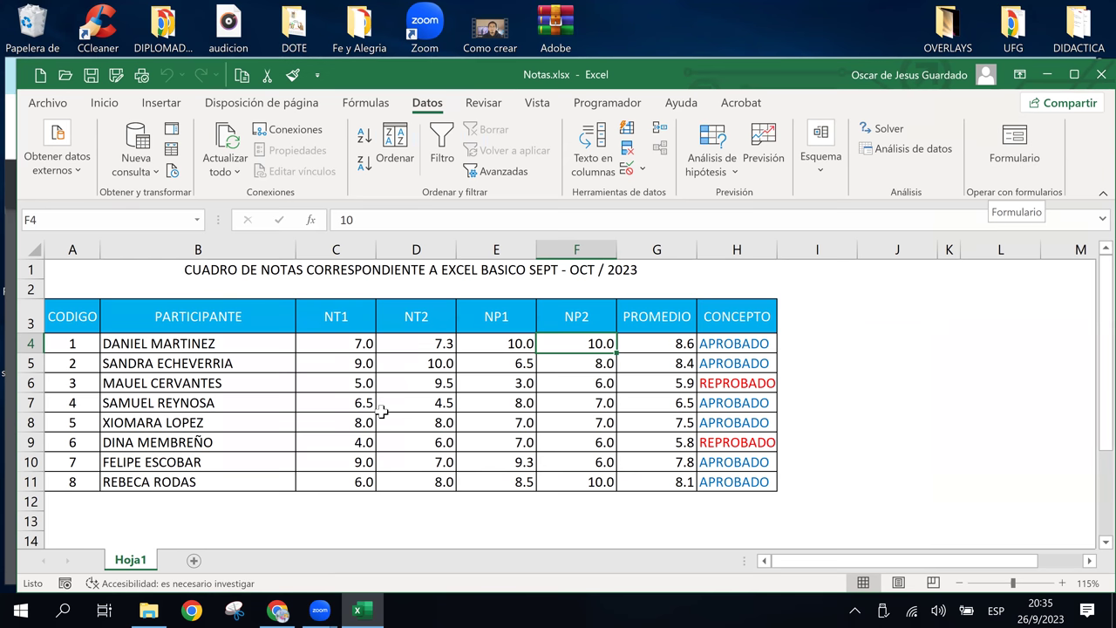
left_click(347, 313)
left_click(495, 317)
left_click(403, 322)
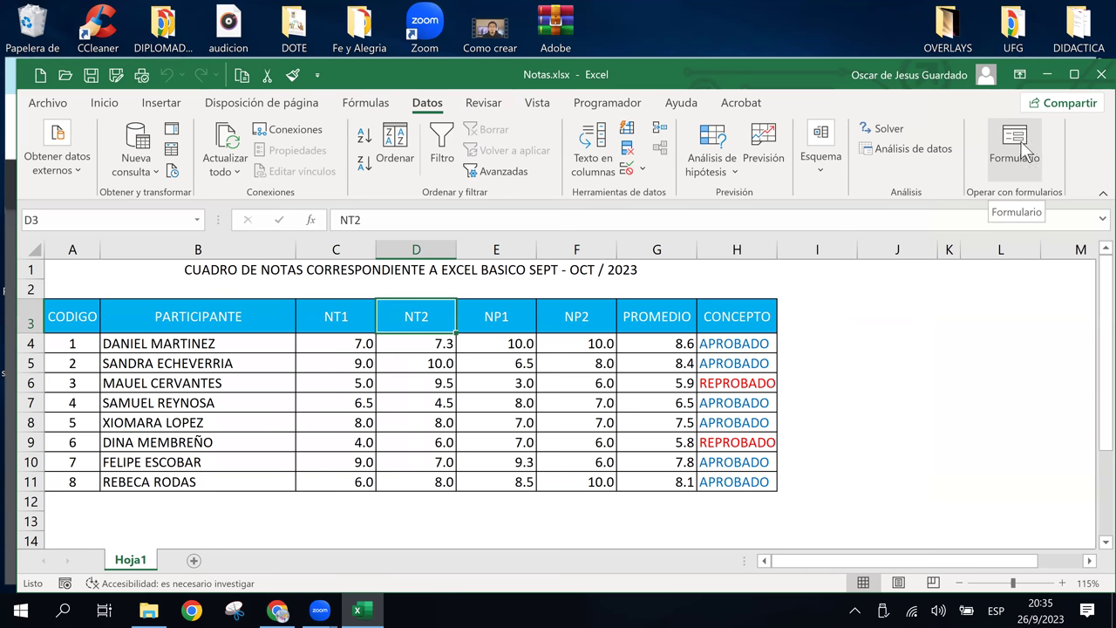
- Open the grades data form, step through the student records, and return to record 1 of 8
left_click(1021, 142)
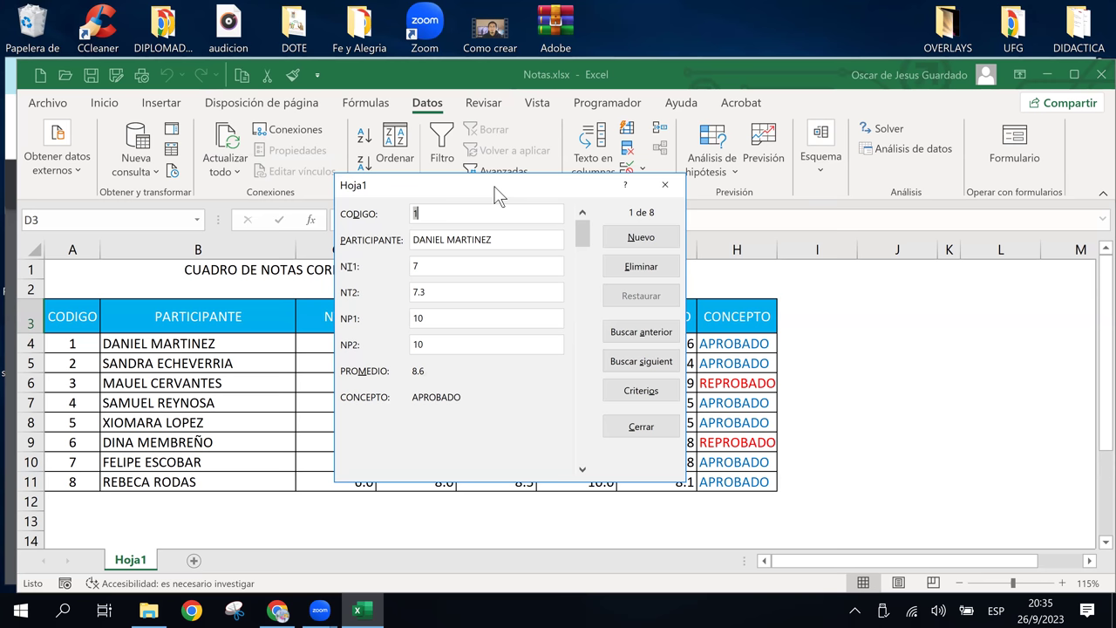
left_click_drag(494, 193, 344, 190)
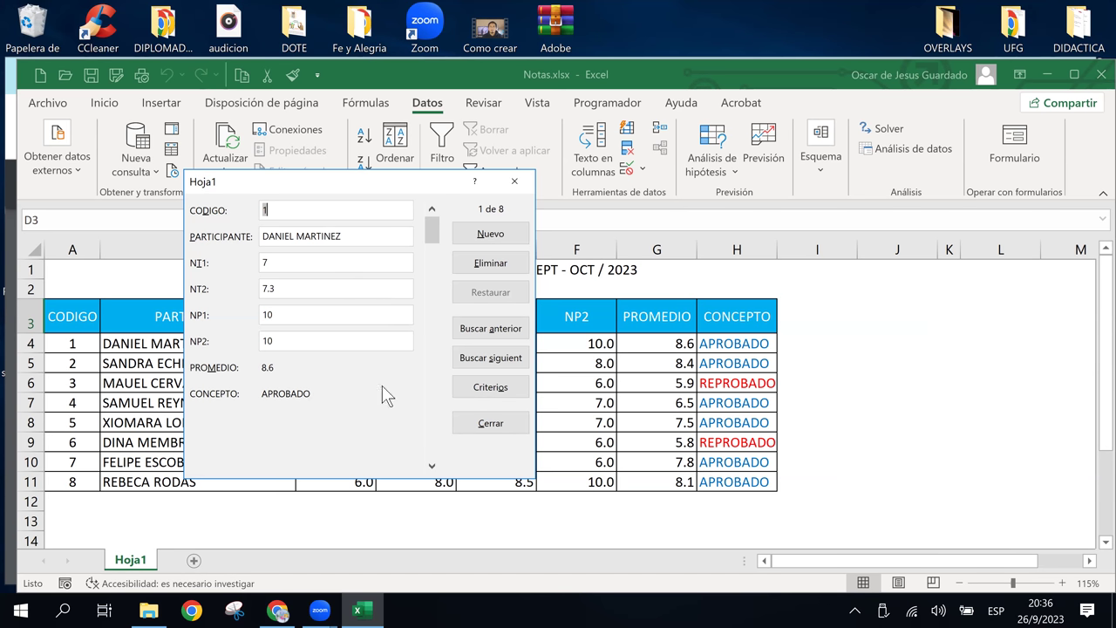
left_click(487, 360)
left_click(487, 360)
left_click(486, 362)
left_click(486, 361)
left_click(486, 361)
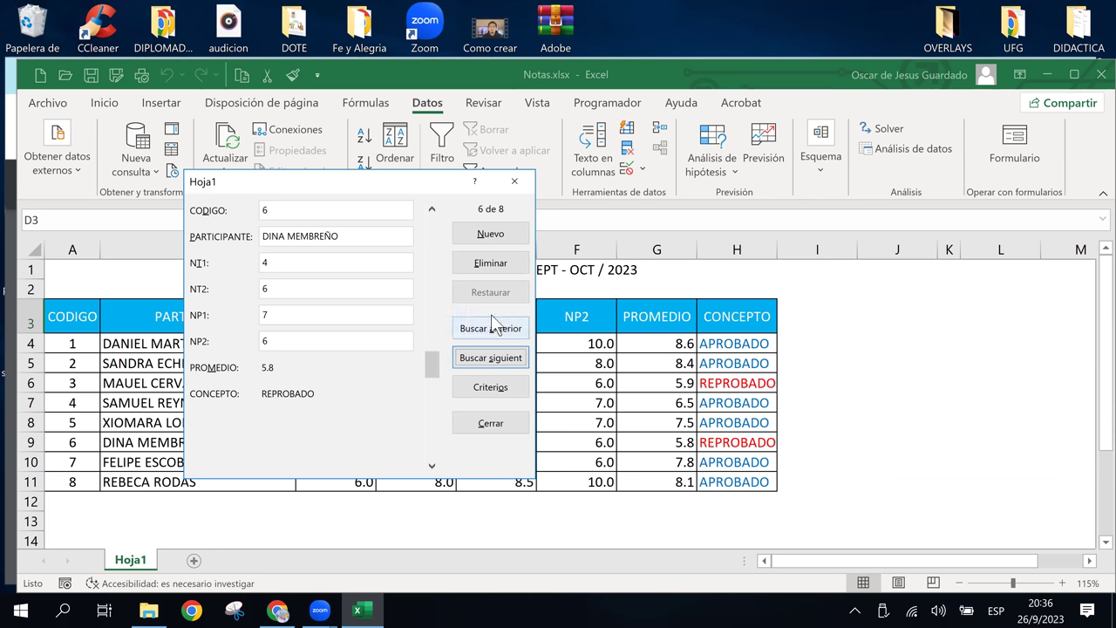
left_click(490, 329)
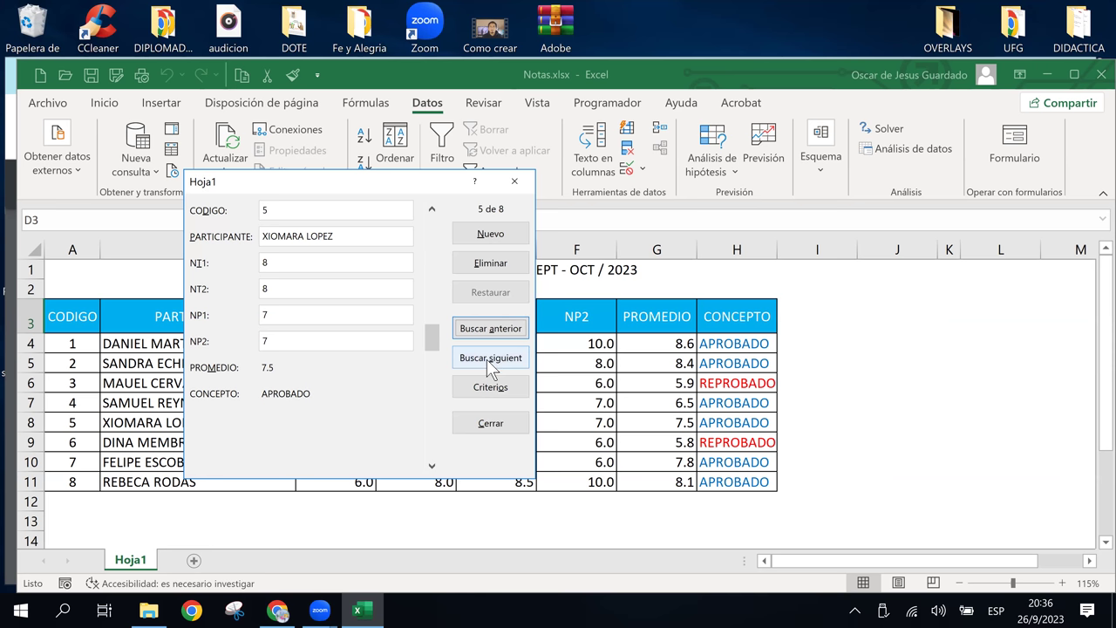
left_click(487, 359)
left_click(485, 359)
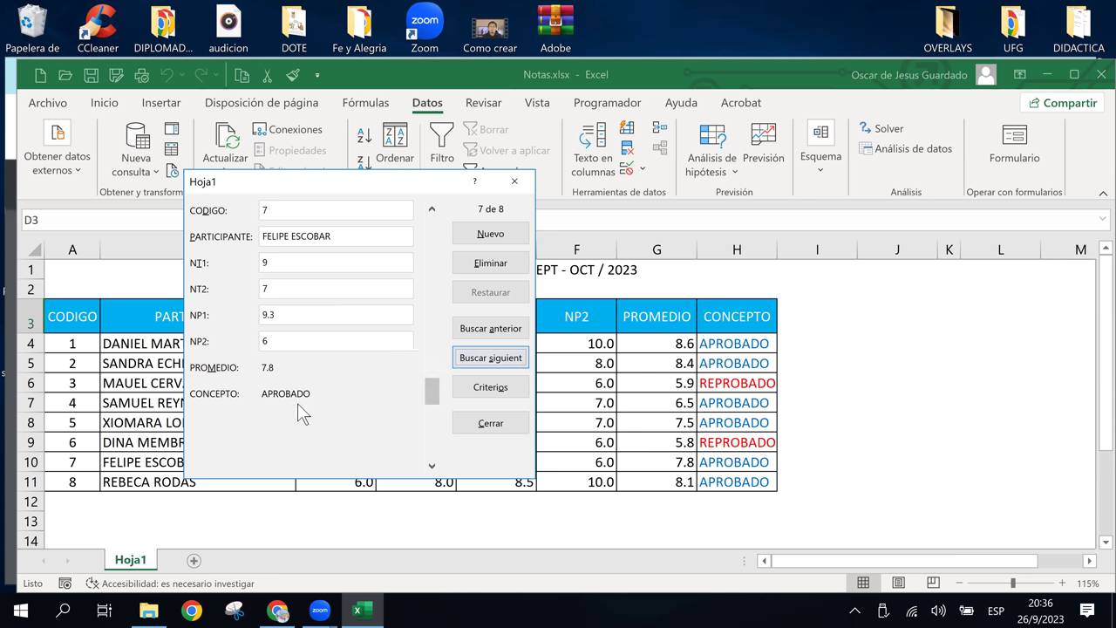
left_click_drag(433, 391, 435, 234)
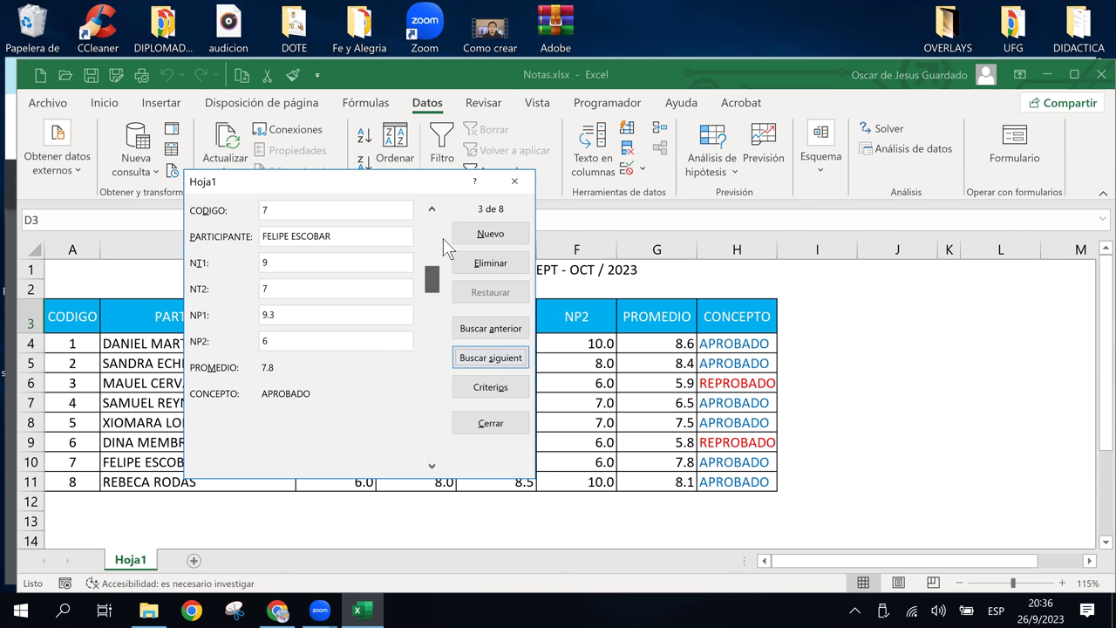
- Add a new record with code 9, the student's full name, and grades 8, 9, 7, 8
left_click(493, 237)
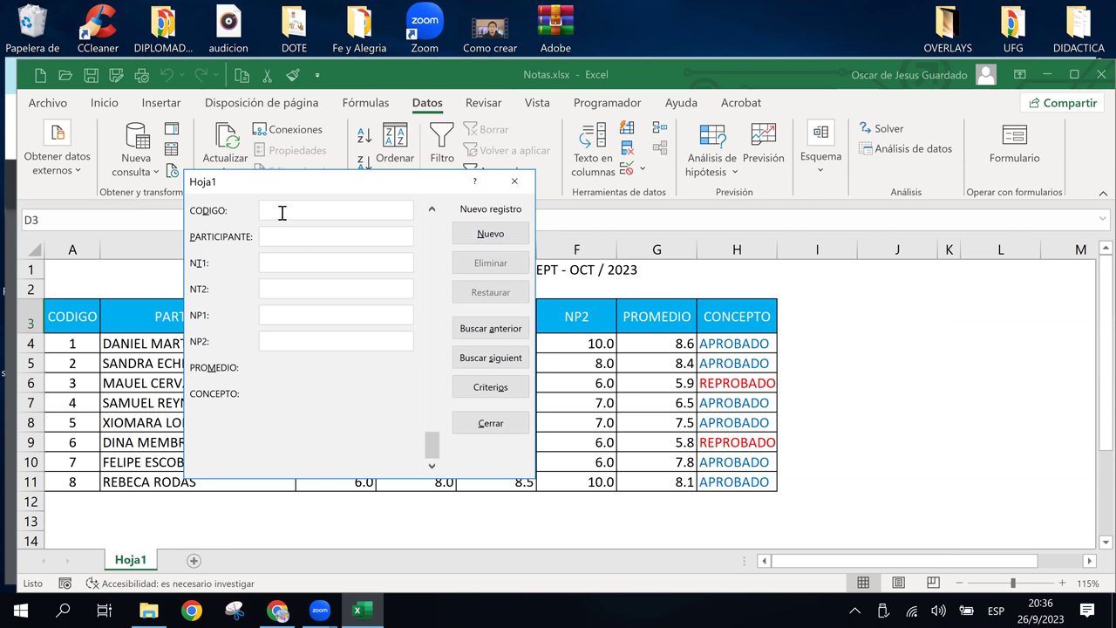
type("9")
left_click(299, 235)
type("ntoni")
key("BackSpace")
key("BackSpace")
key("BackSpace")
key("BackSpace")
key("BackSpace")
key("BackSpace")
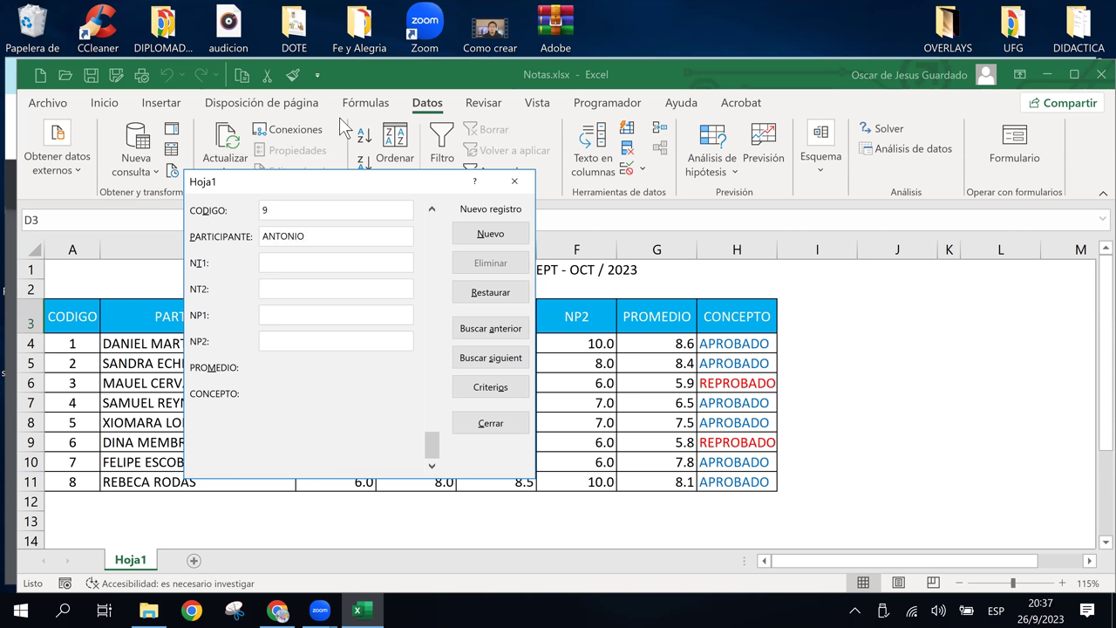
left_click(489, 234)
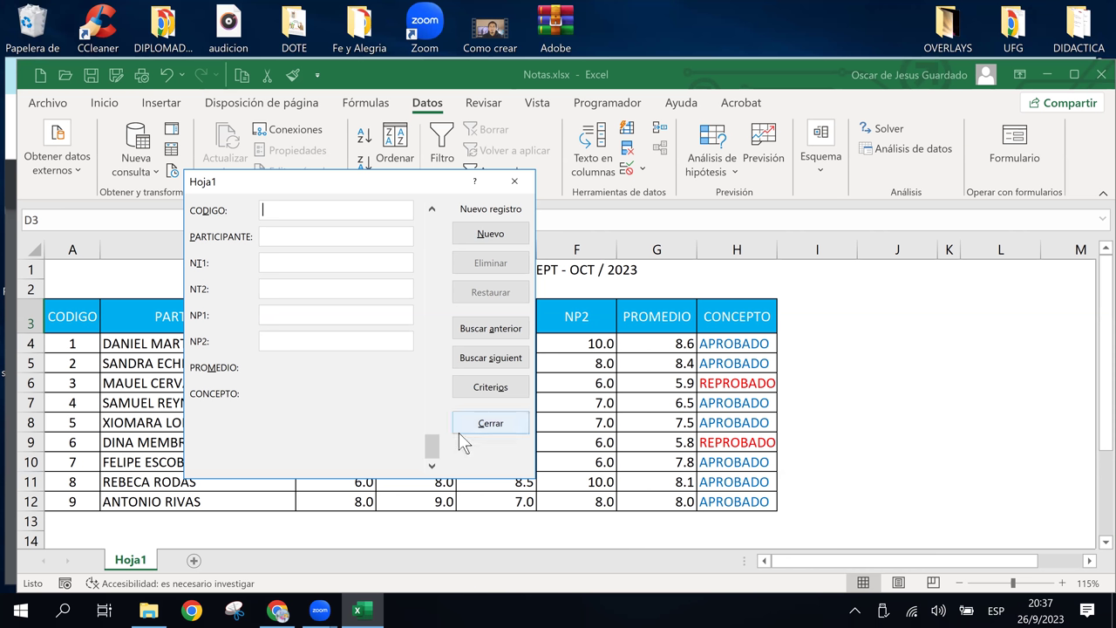
- Browse back from the newly added record through earlier records, then switch the form to criteria mode
left_click(492, 333)
left_click(490, 330)
left_click(494, 357)
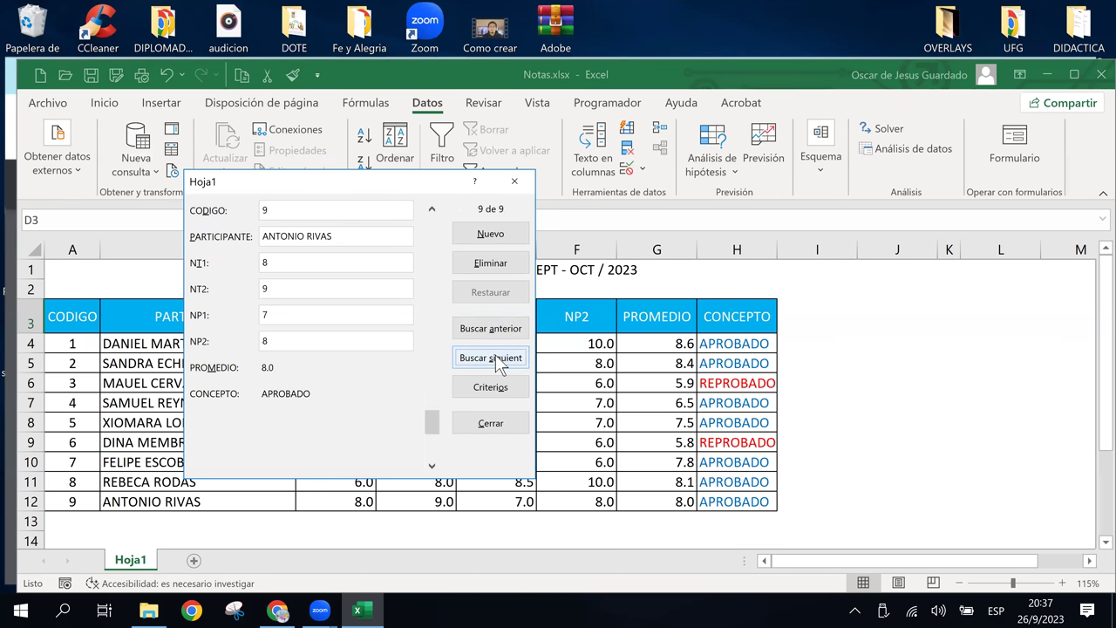
left_click(492, 333)
left_click(491, 335)
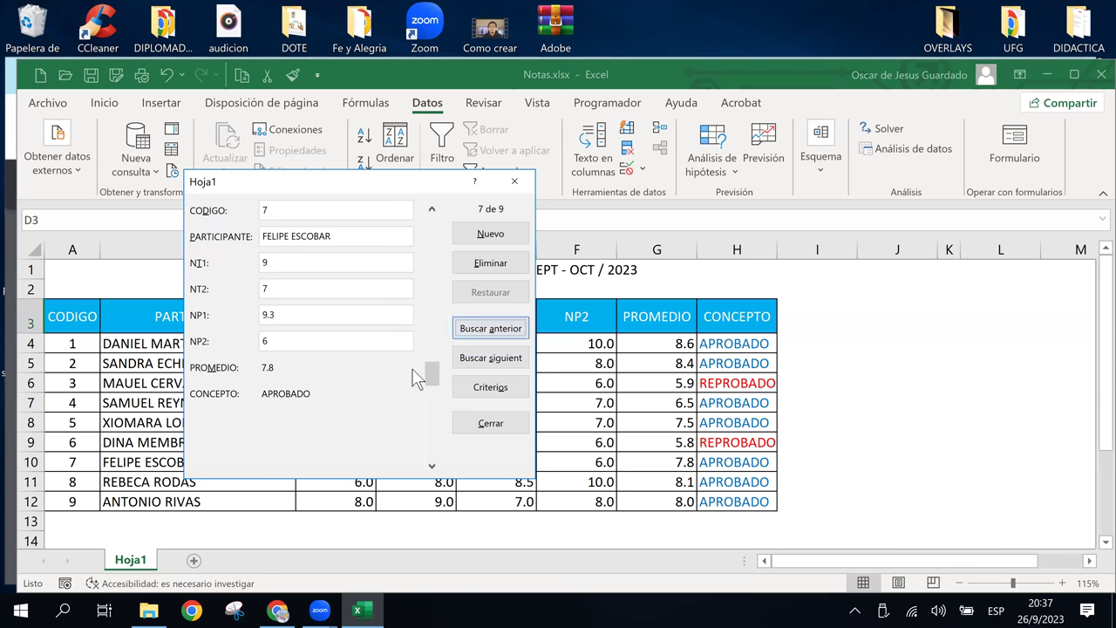
left_click(432, 209)
left_click(504, 392)
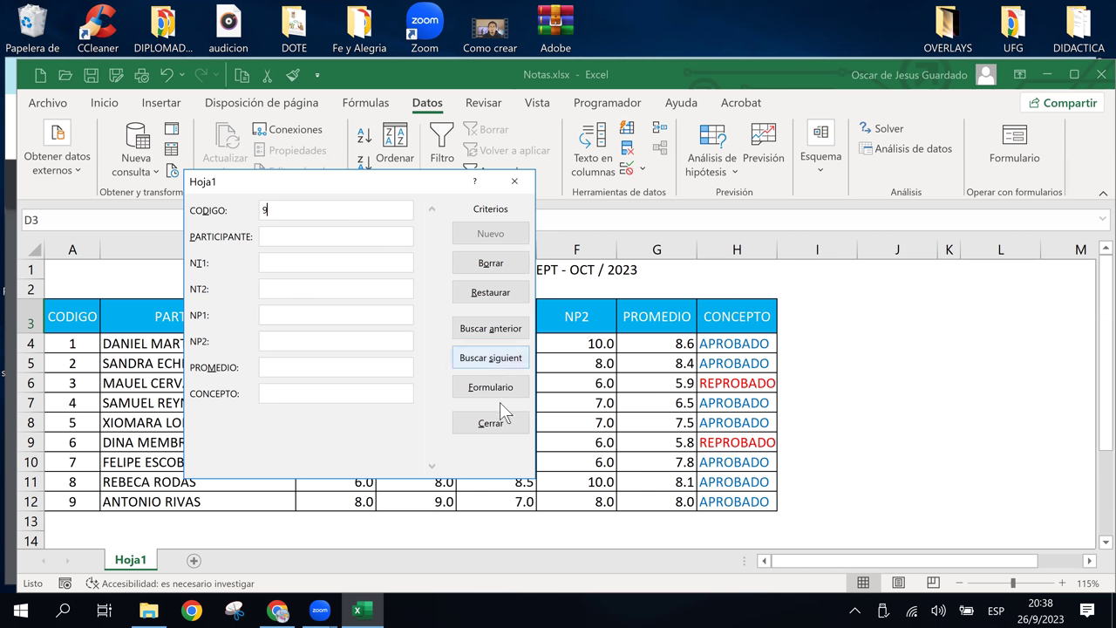
- Search on CODIGO 9 to show record 9 of 9, with grades 8, 9, 7, 8 and APROBADO
left_click(486, 359)
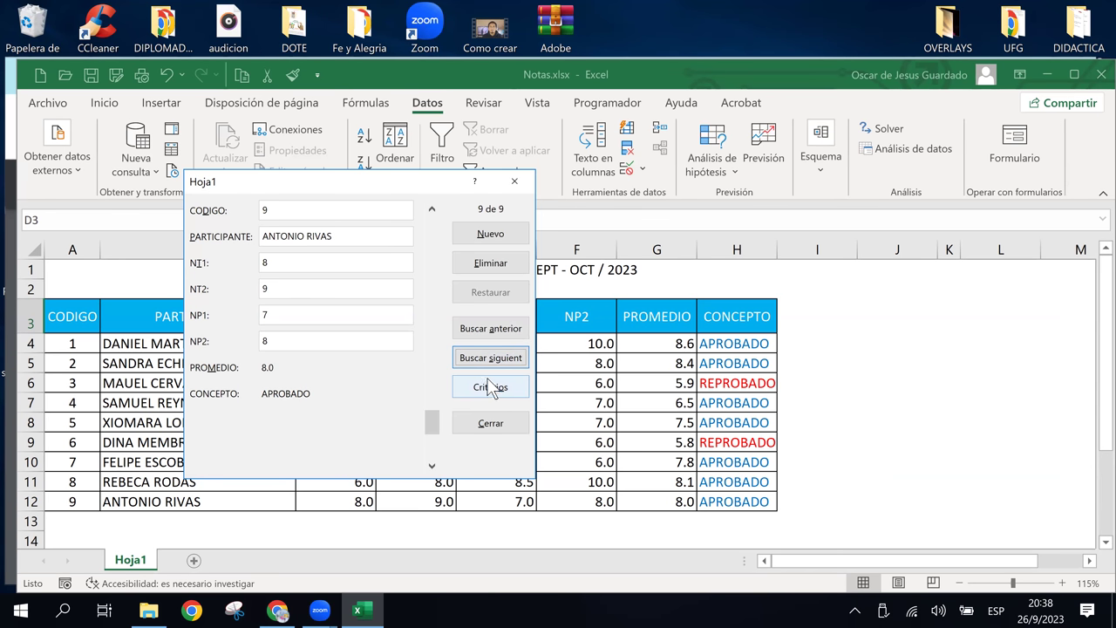
left_click(278, 209)
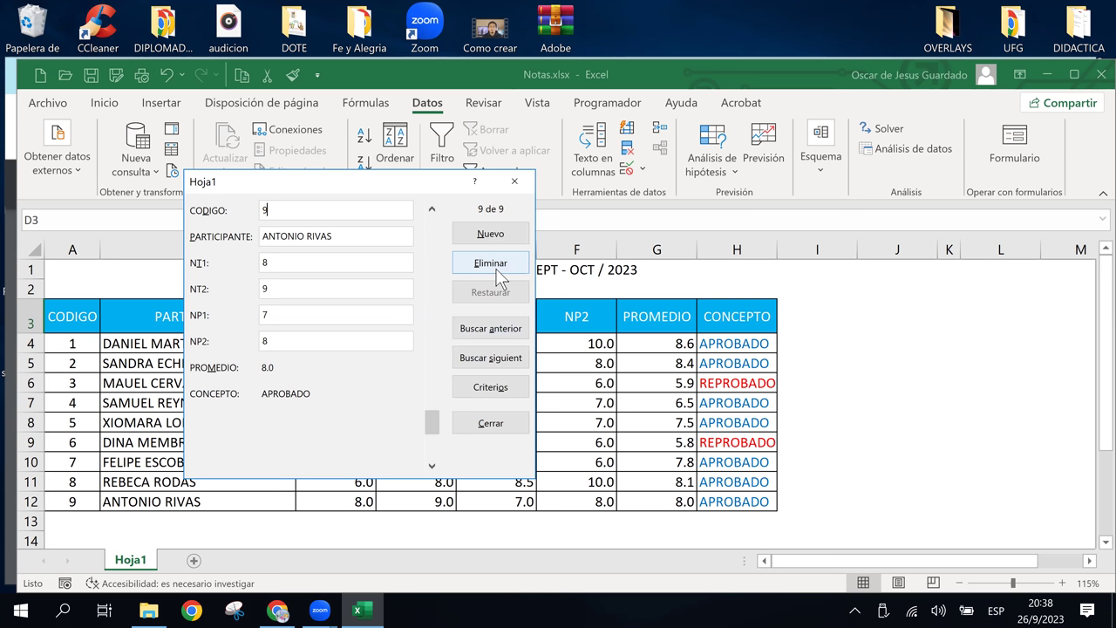
- Permanently delete the code 9 record so the table holds eight records again
left_click(500, 278)
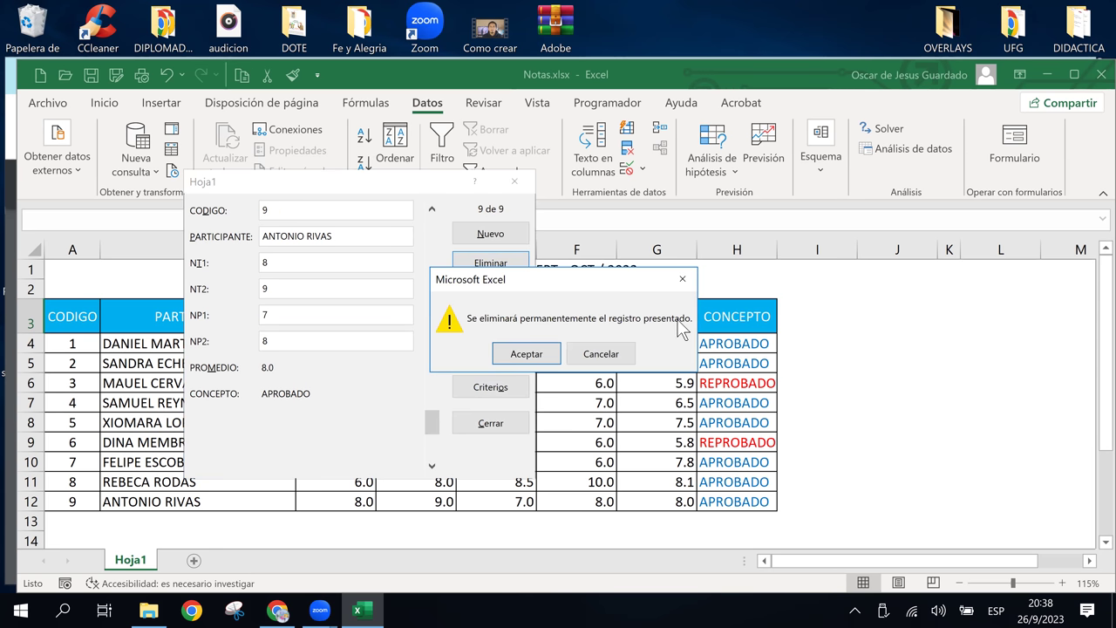
left_click(527, 354)
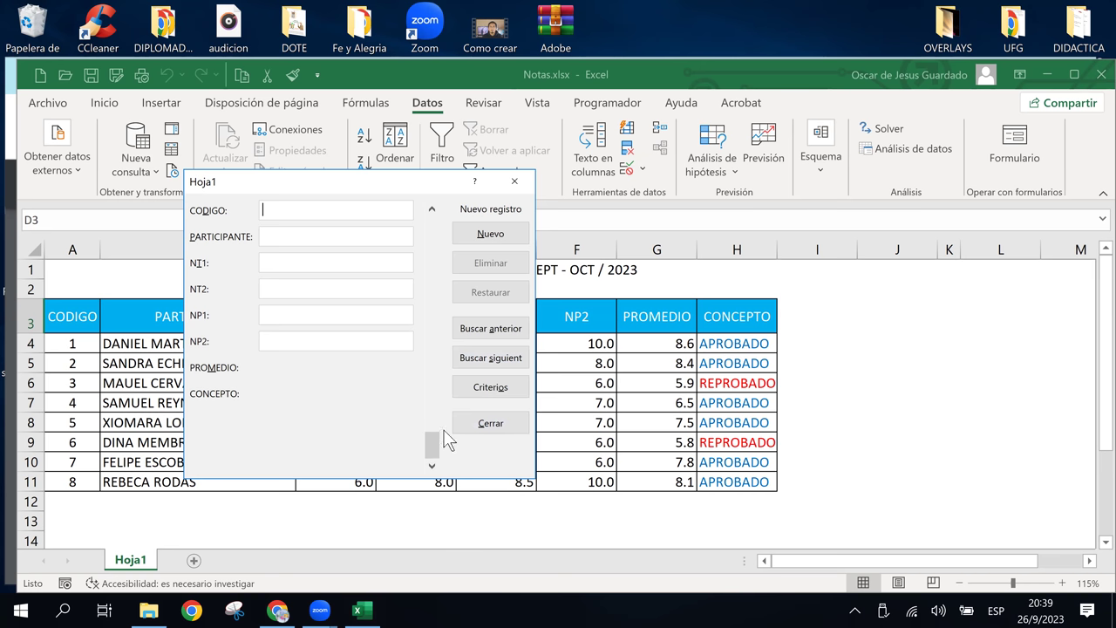
left_click_drag(429, 452, 436, 213)
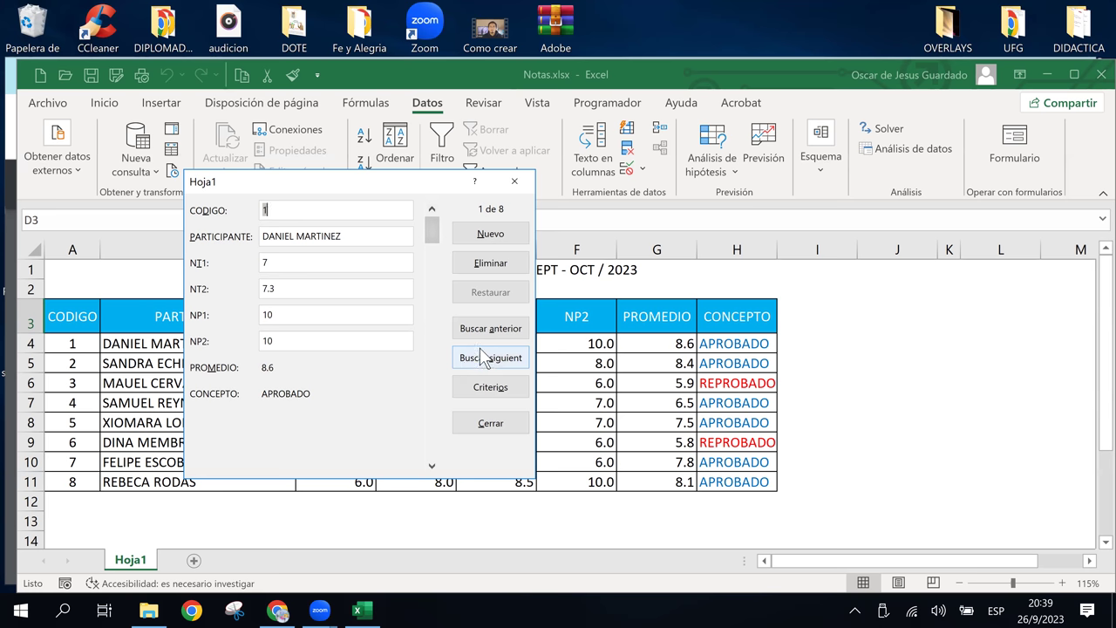
- Change record 1's CODIGO from 1 to 8, then enter 8 as record 2's CODIGO
left_click_drag(423, 186, 450, 196)
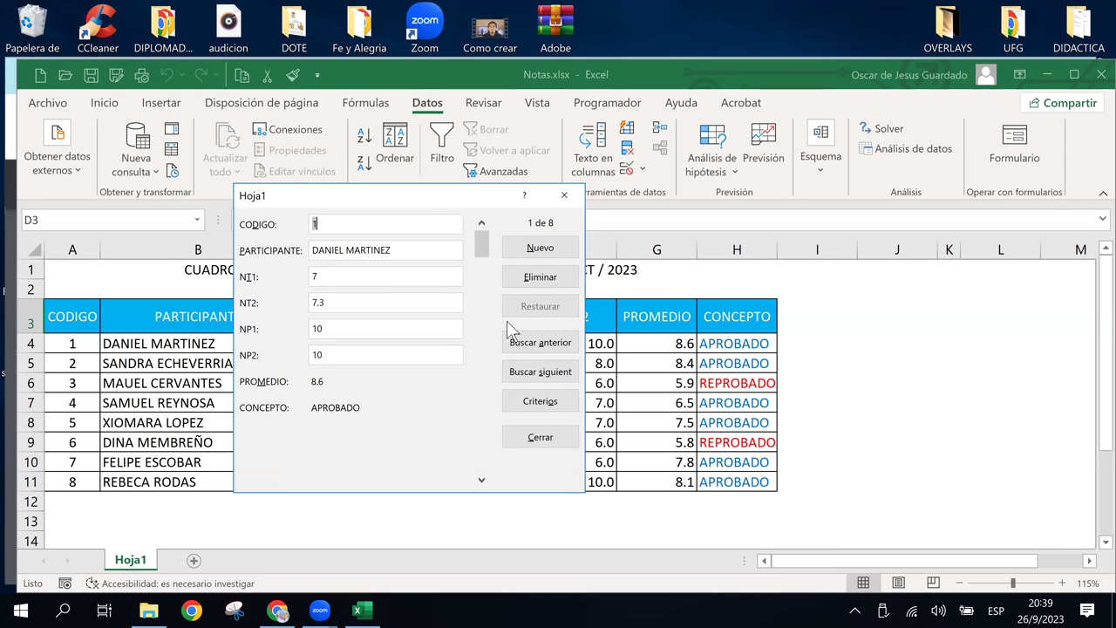
left_click(357, 277)
mouse_move(484, 251)
left_mouse_down()
mouse_move(478, 333)
mouse_move(480, 274)
left_mouse_up()
left_click(350, 223)
type("8")
key("Return")
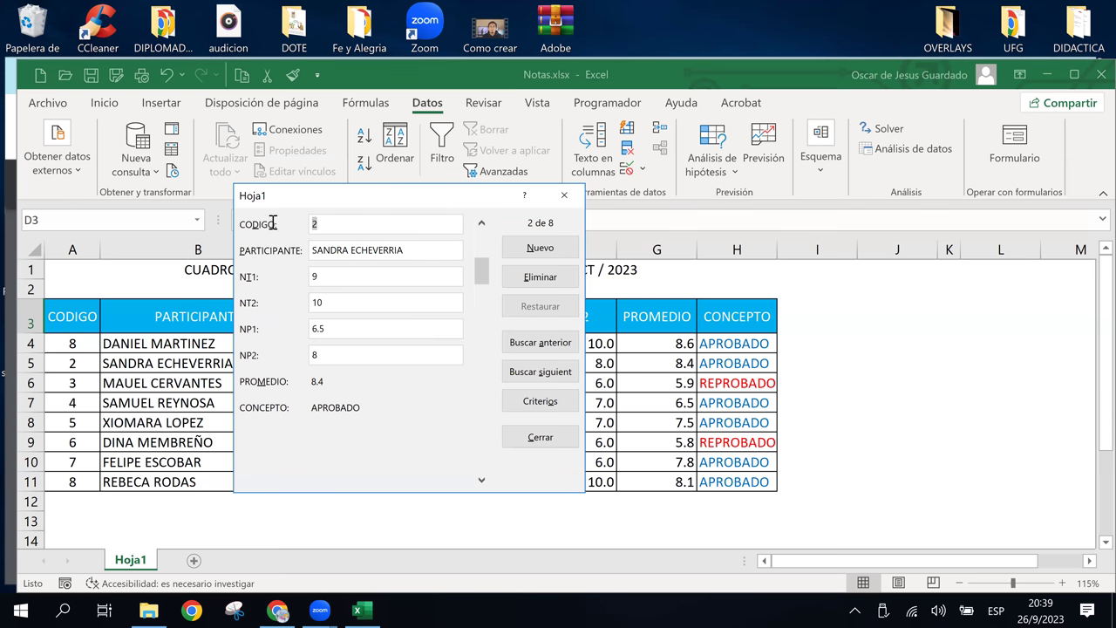
type("8")
left_click(561, 374)
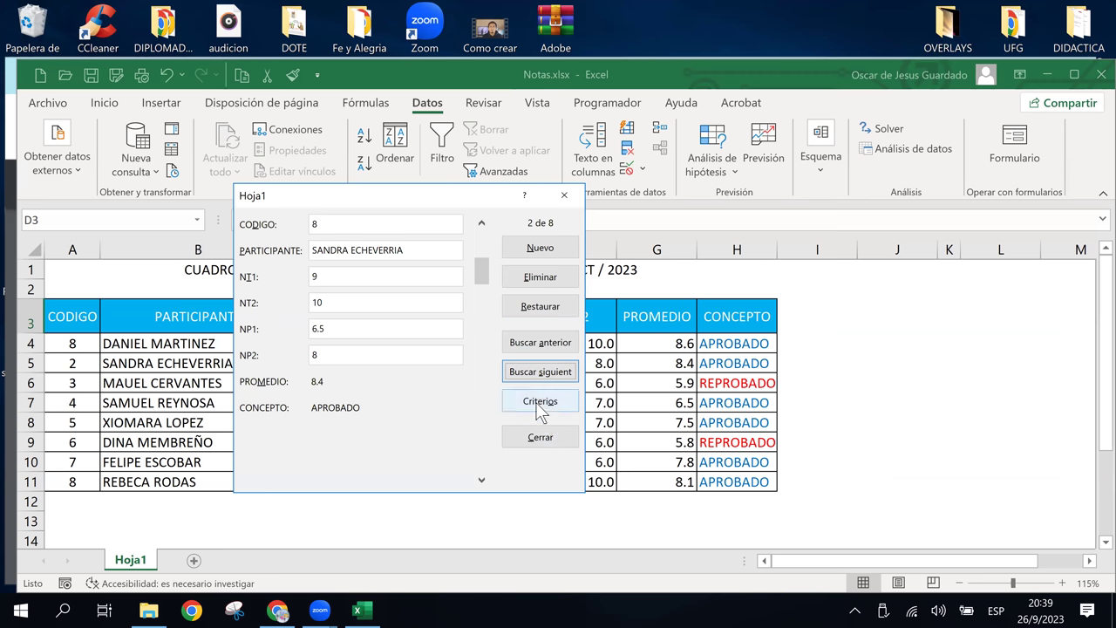
- Search with CODIGO 8 as the criterion to find record 8 of 8
left_click(540, 401)
type("8")
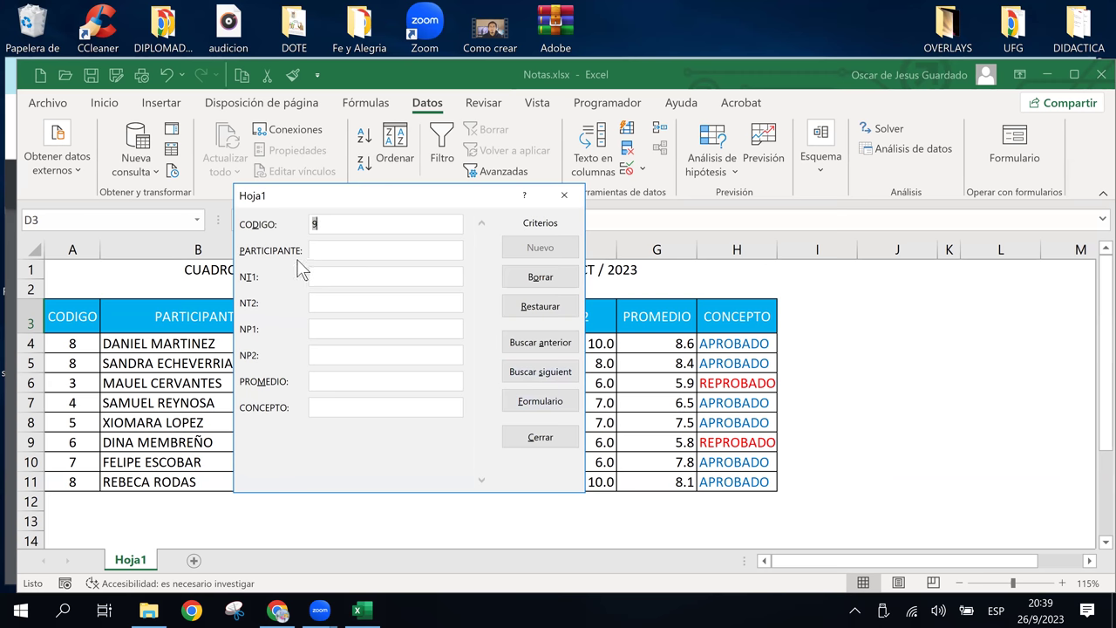
left_click(567, 373)
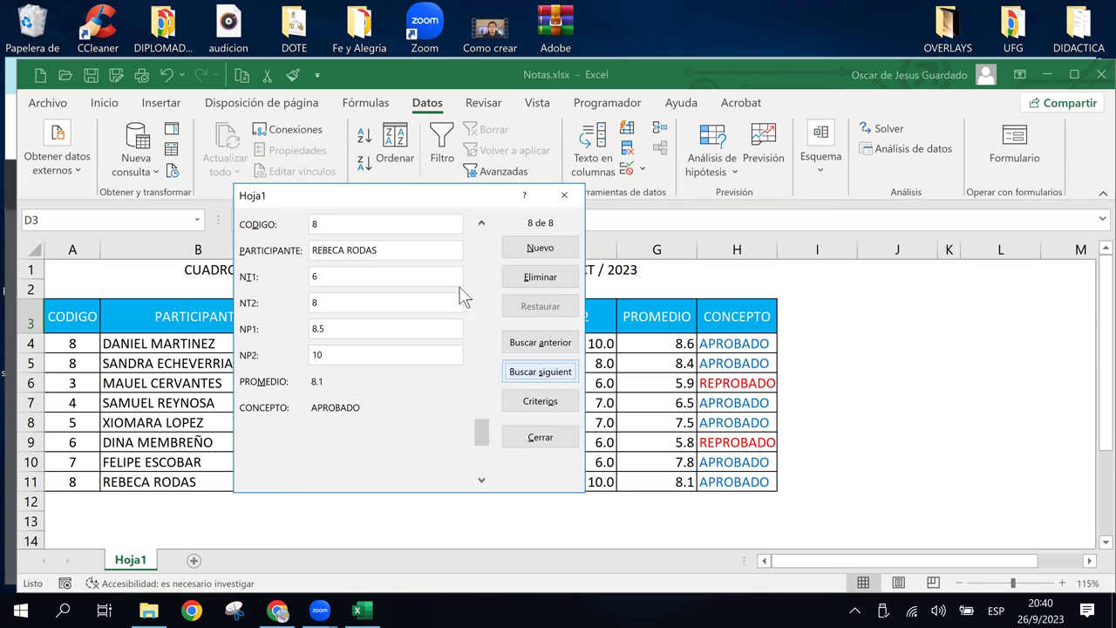
- Start deleting the code 8 record, then cancel the confirmation to keep it
left_click(547, 277)
left_click_drag(529, 286, 537, 285)
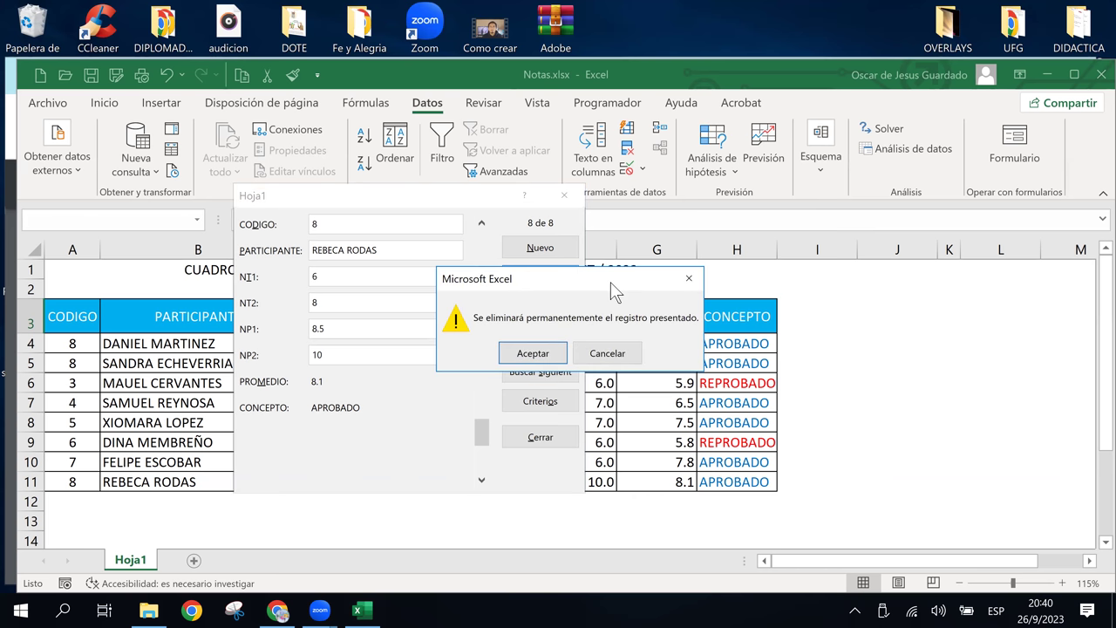
left_click_drag(610, 282, 765, 272)
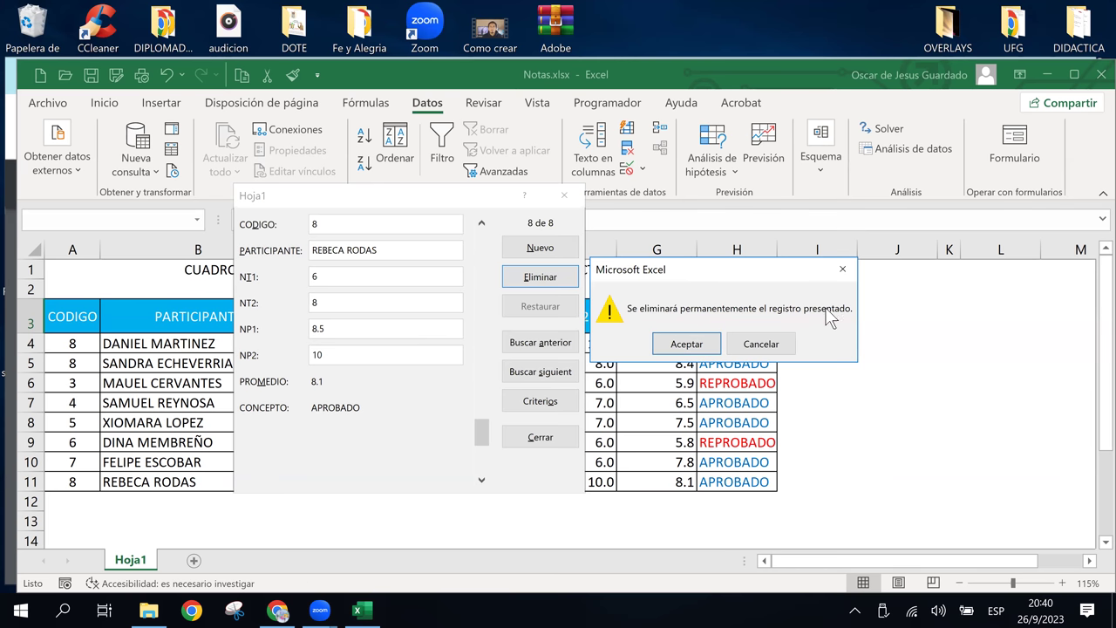
left_click(774, 347)
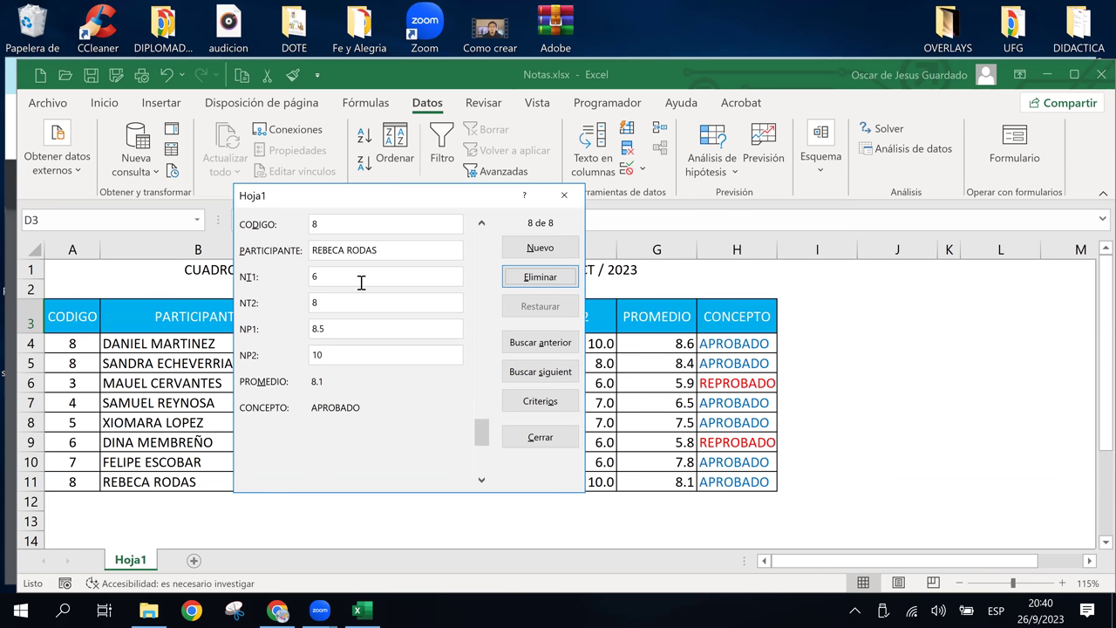
left_click_drag(381, 250, 246, 227)
key("BackSpace")
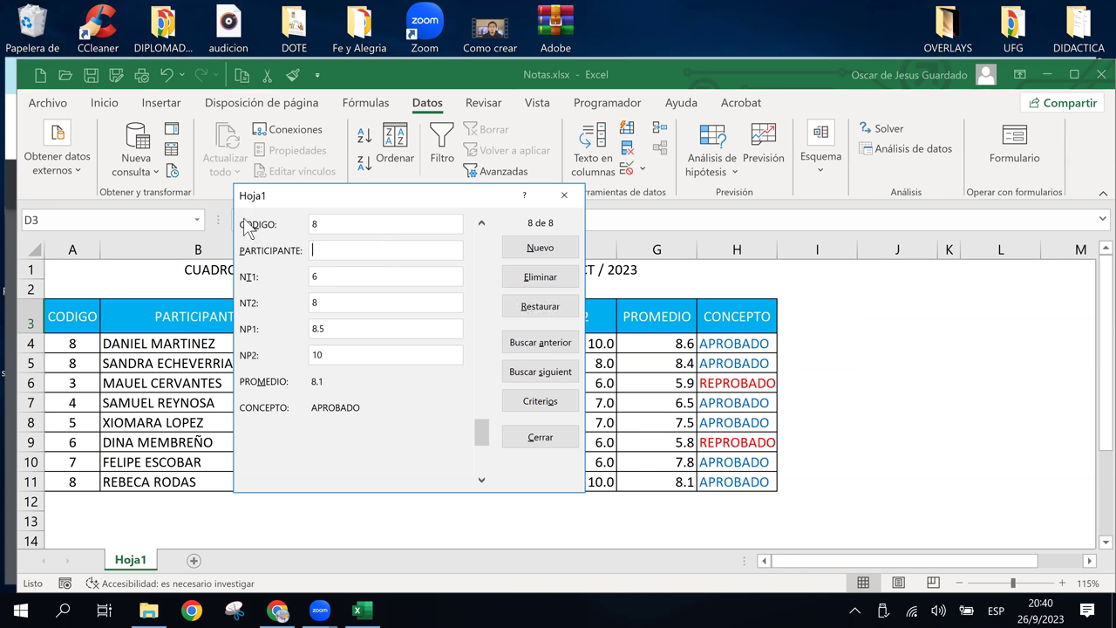
key("Tab")
left_click(528, 307)
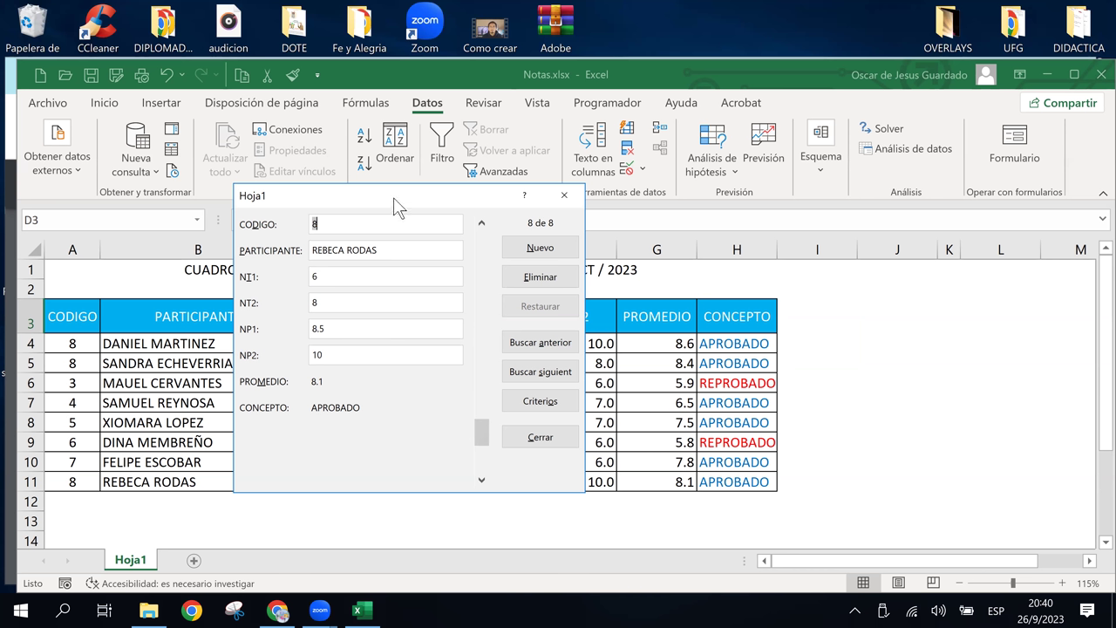
left_click_drag(393, 197, 393, 224)
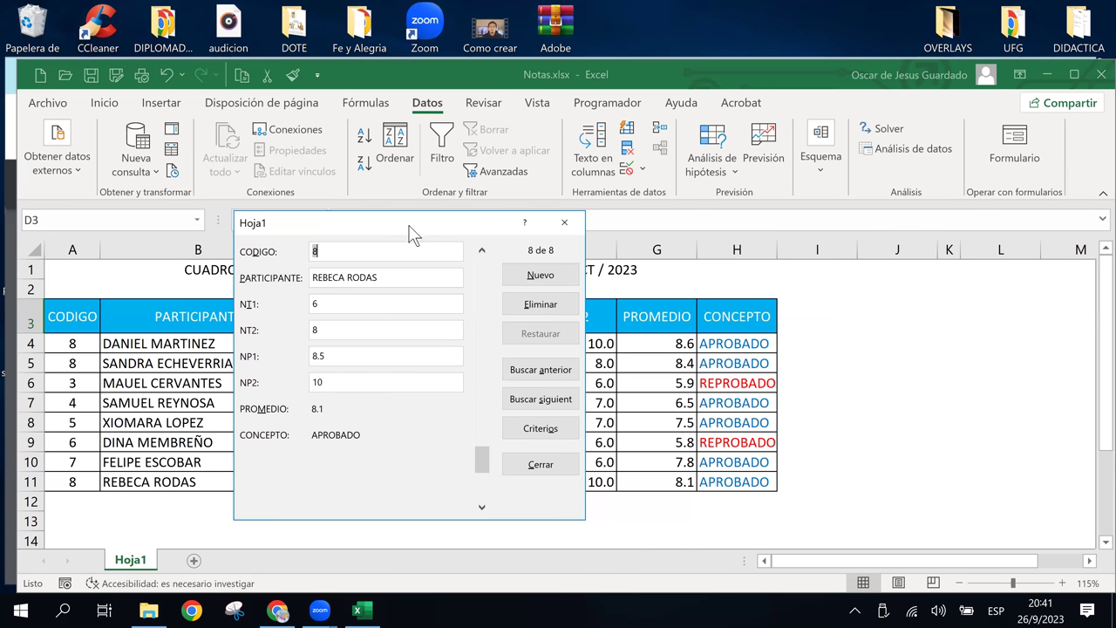
- Drag the Hoja1 data form aside and close it with Cerrar
left_click_drag(416, 231, 505, 202)
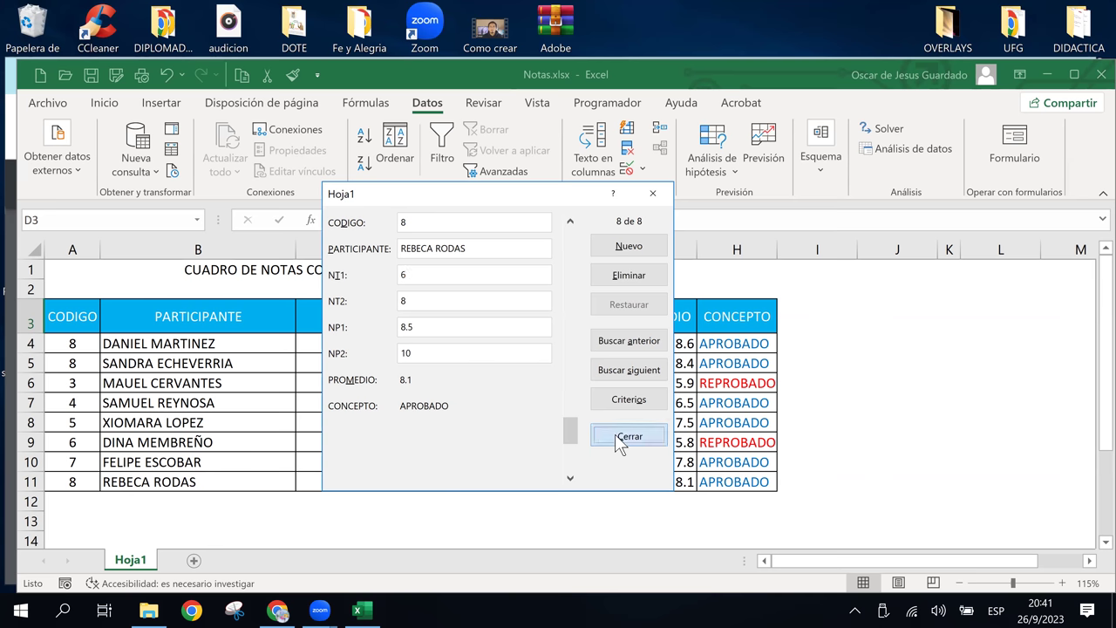
left_click(614, 433)
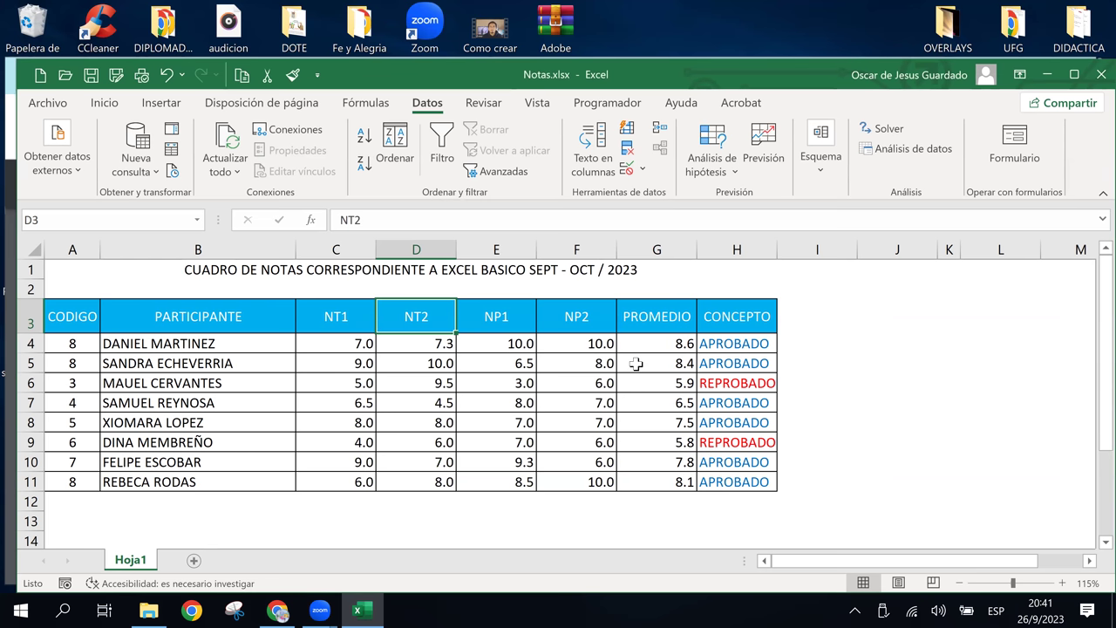
- Open MOVIMIENTOS BANCARIOS.xlsx from the recent workbooks list
left_click(377, 611)
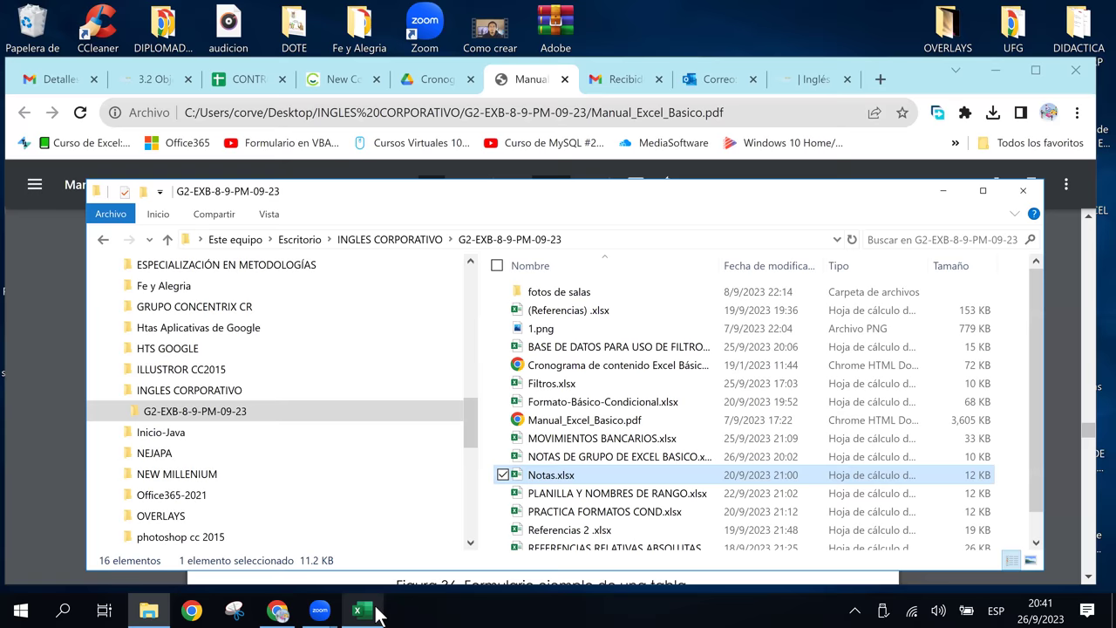
left_click(377, 611)
left_click(48, 105)
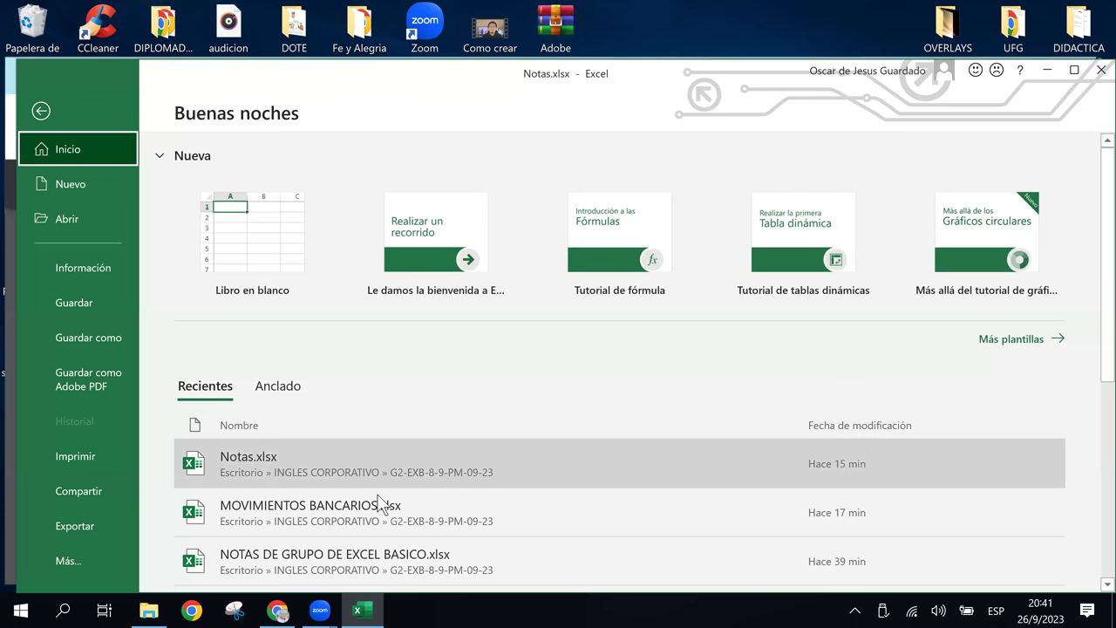
left_click(396, 512)
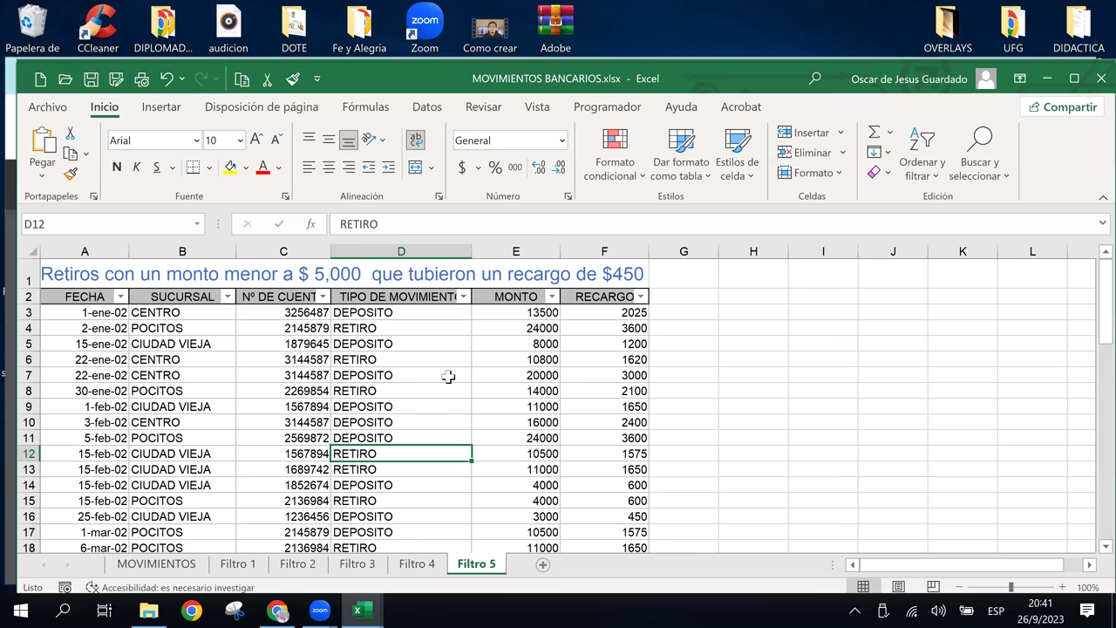
- Inspect the movement types, amounts and surcharge formula cells on the Filtro 5 sheet
left_click(446, 377)
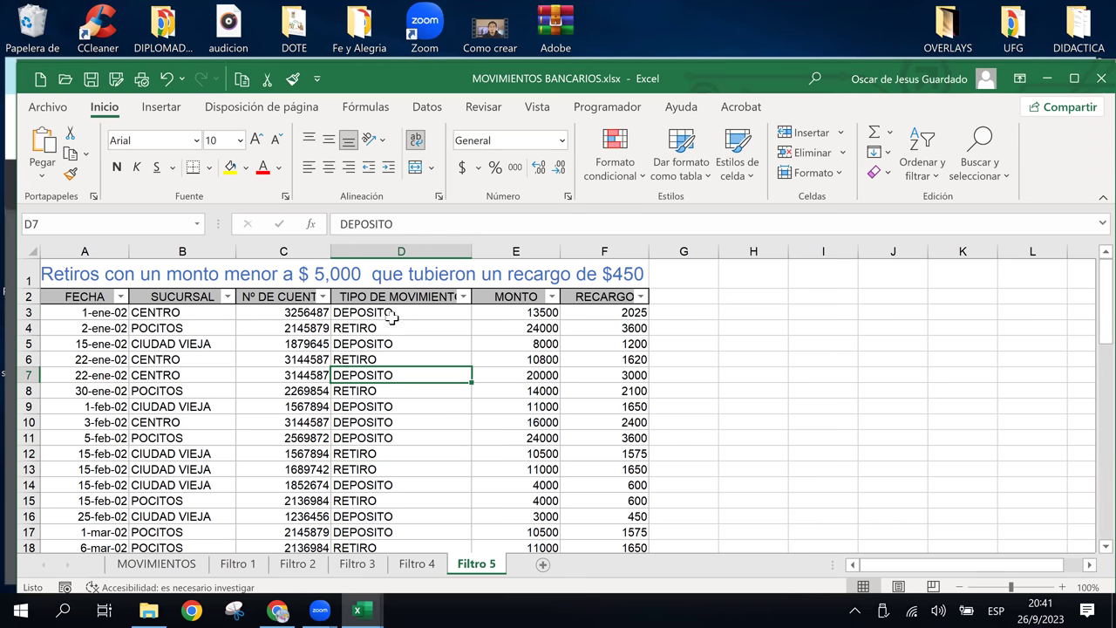
left_click(554, 359)
left_click(585, 345)
left_click(523, 359)
left_click(360, 296)
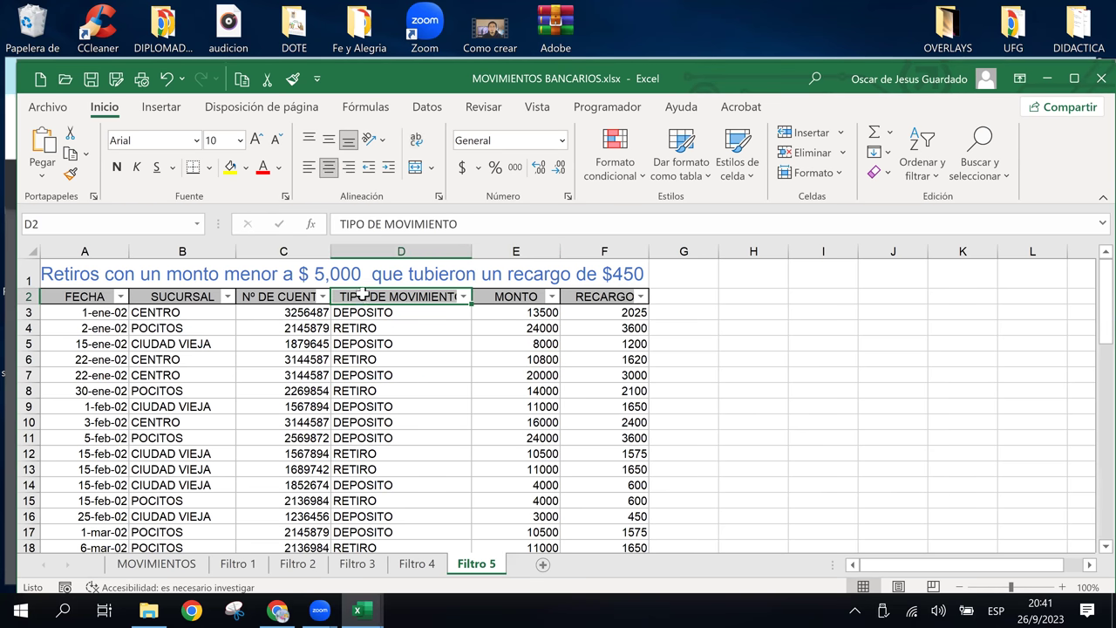
left_click(402, 349)
left_click(384, 316)
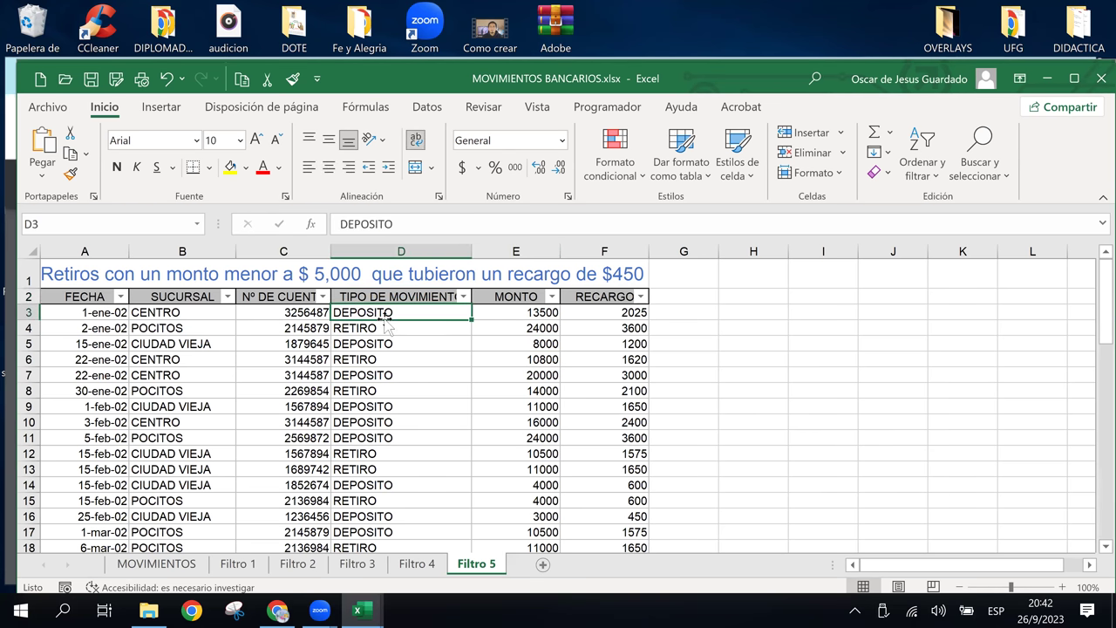
left_click(427, 106)
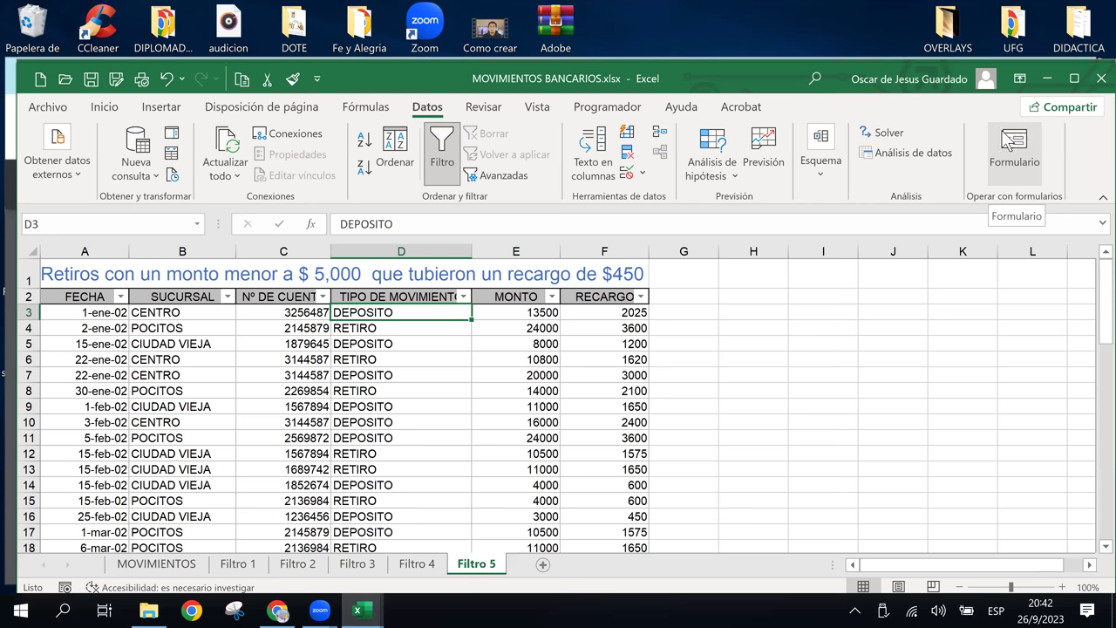
- Open and close the Filtro 5 data form, then check surcharge formulas like =E4*0.15 in column F
left_click(1016, 144)
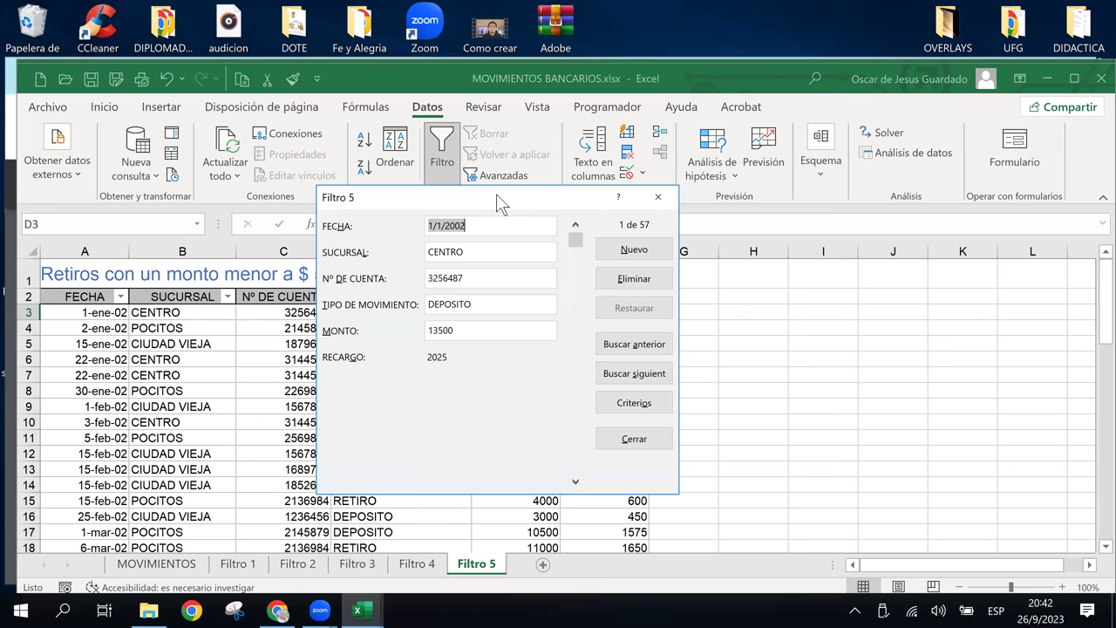
left_click_drag(497, 195, 424, 295)
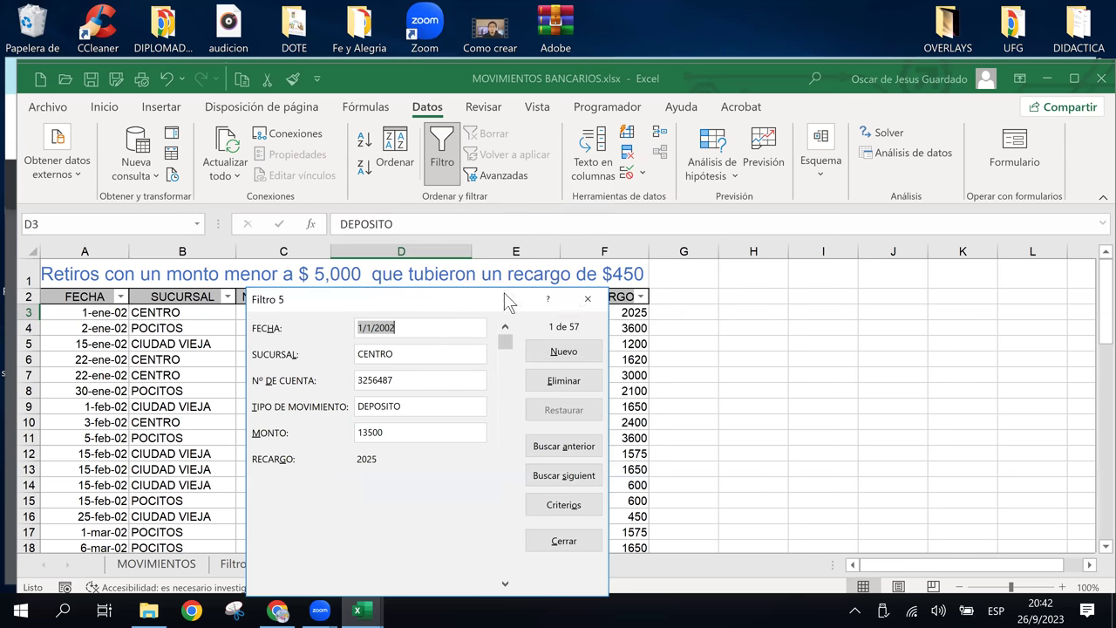
left_click(584, 297)
left_click(618, 327)
left_click(619, 314)
left_click(613, 358)
left_click(610, 330)
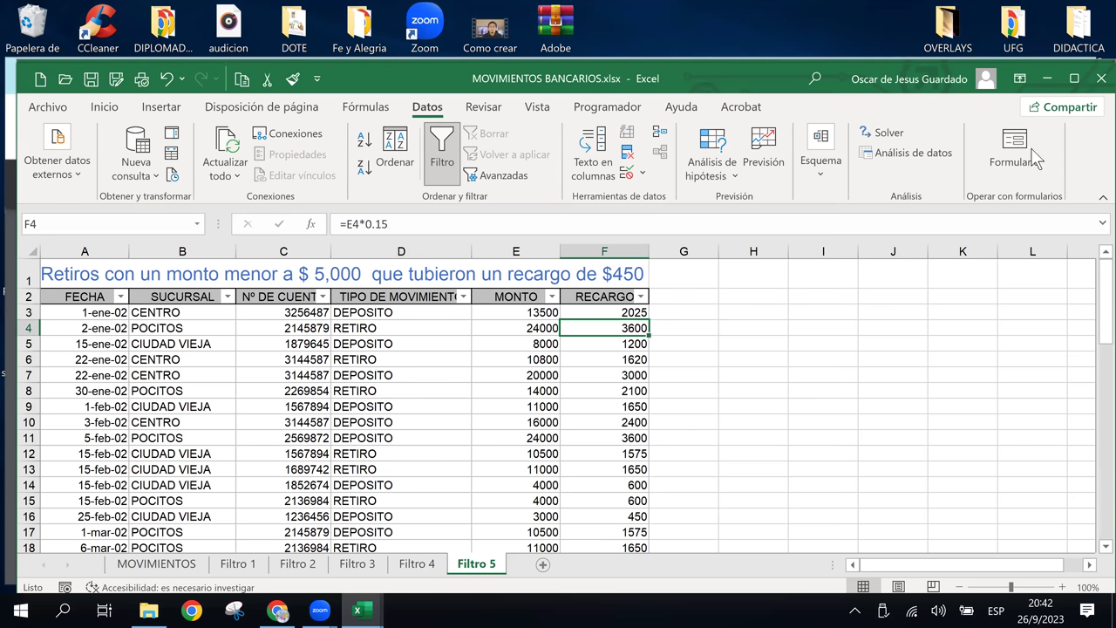
- Reopen the Filtro 5 data form, move it up-right, and dismiss it with Esc
left_click(1015, 159)
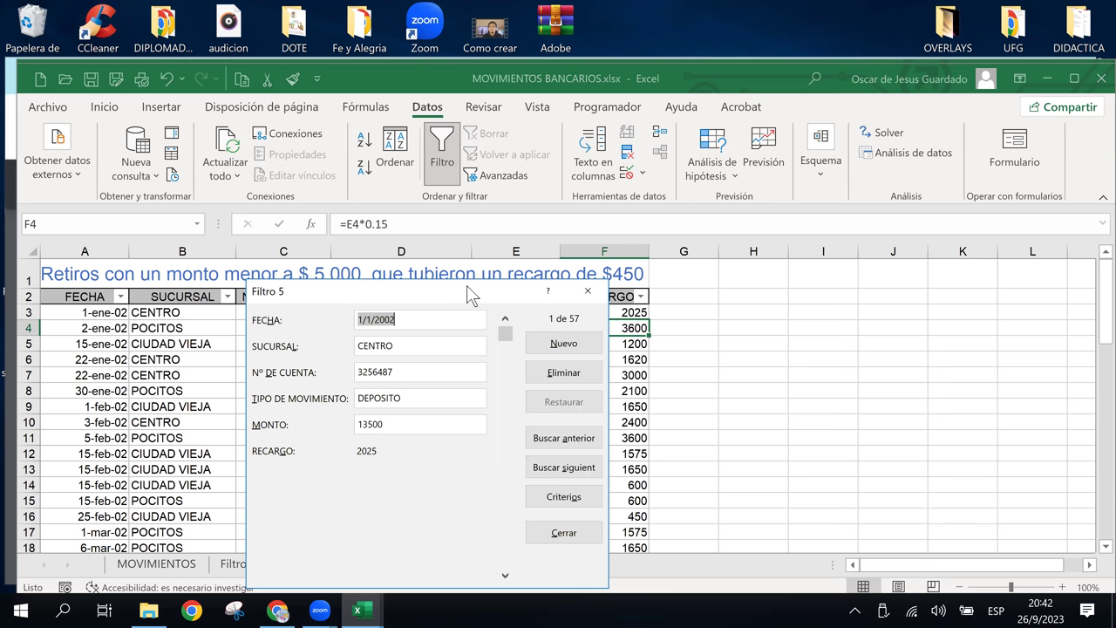
left_click_drag(466, 285, 607, 97)
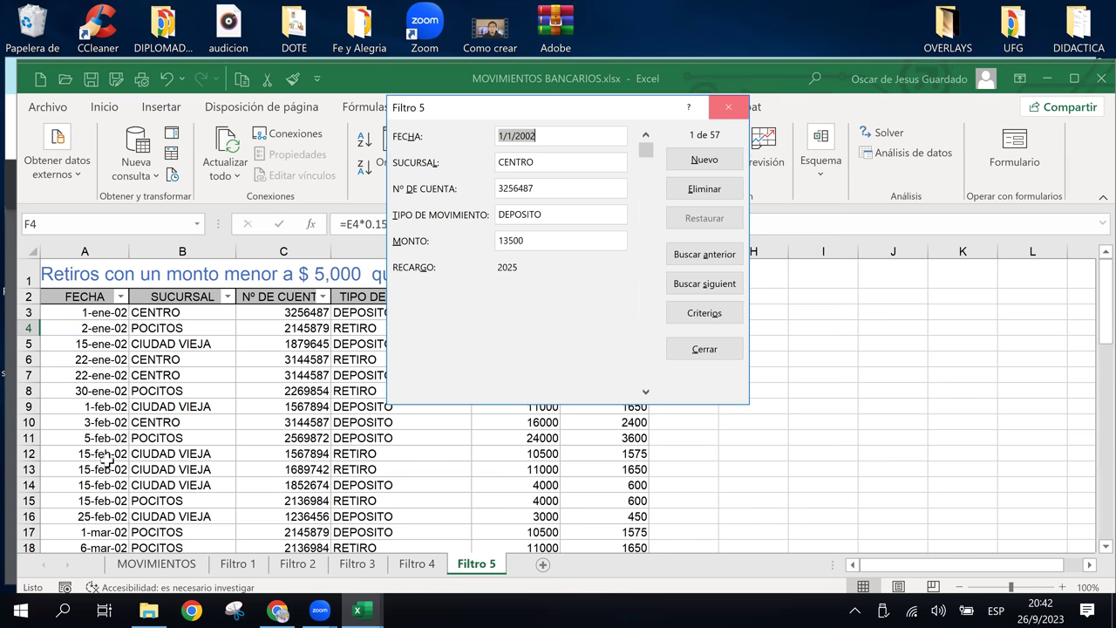
key("Escape")
left_click(155, 564)
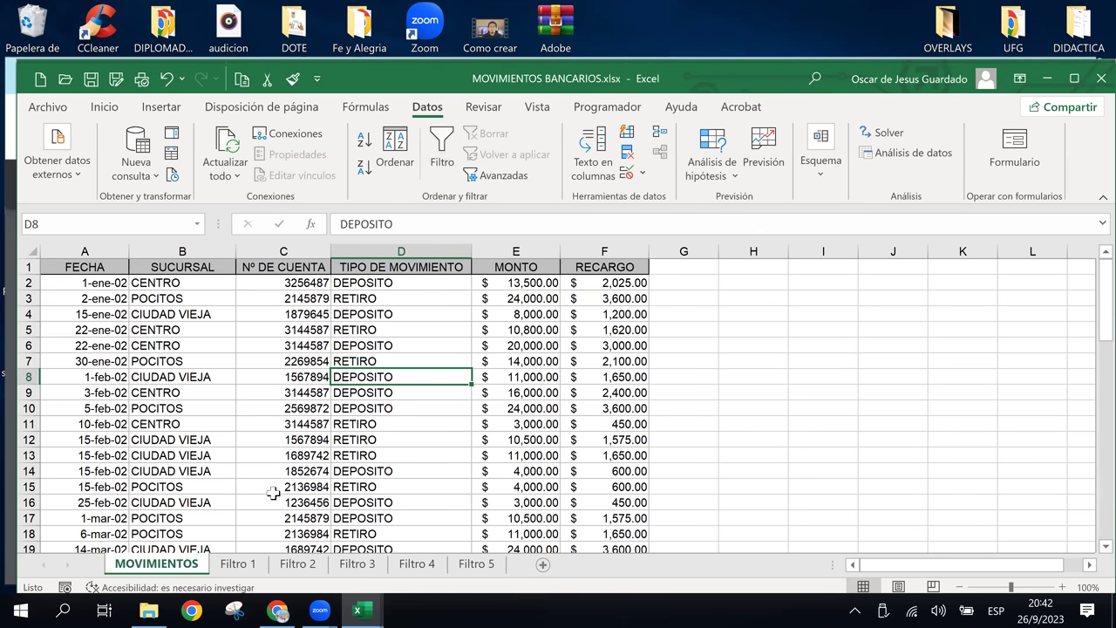
left_click(374, 282)
left_click(376, 266)
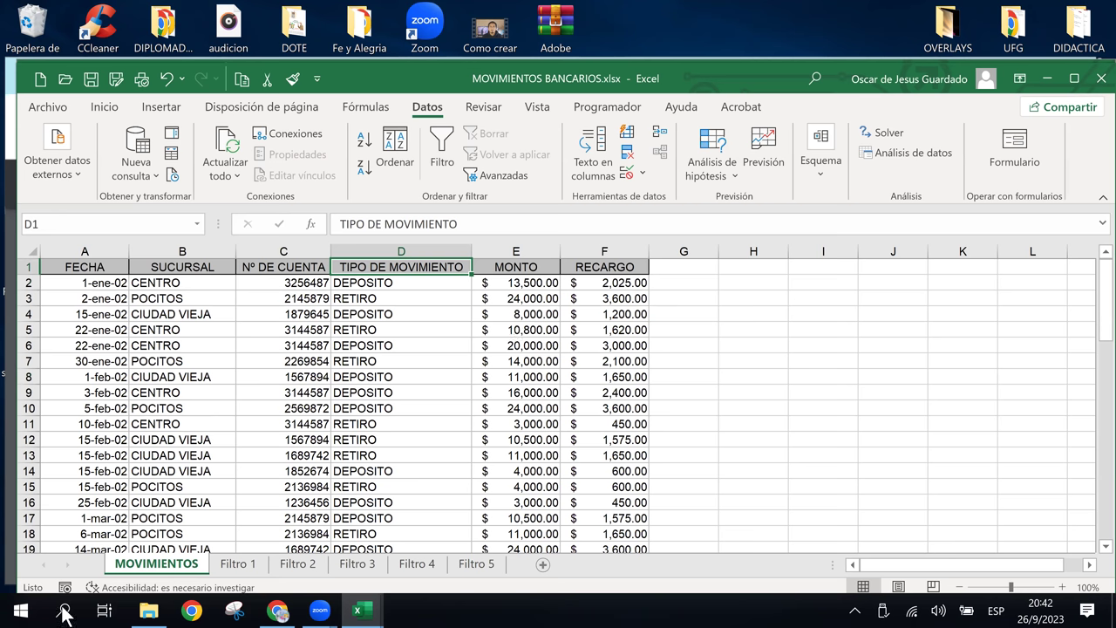
left_click(1012, 147)
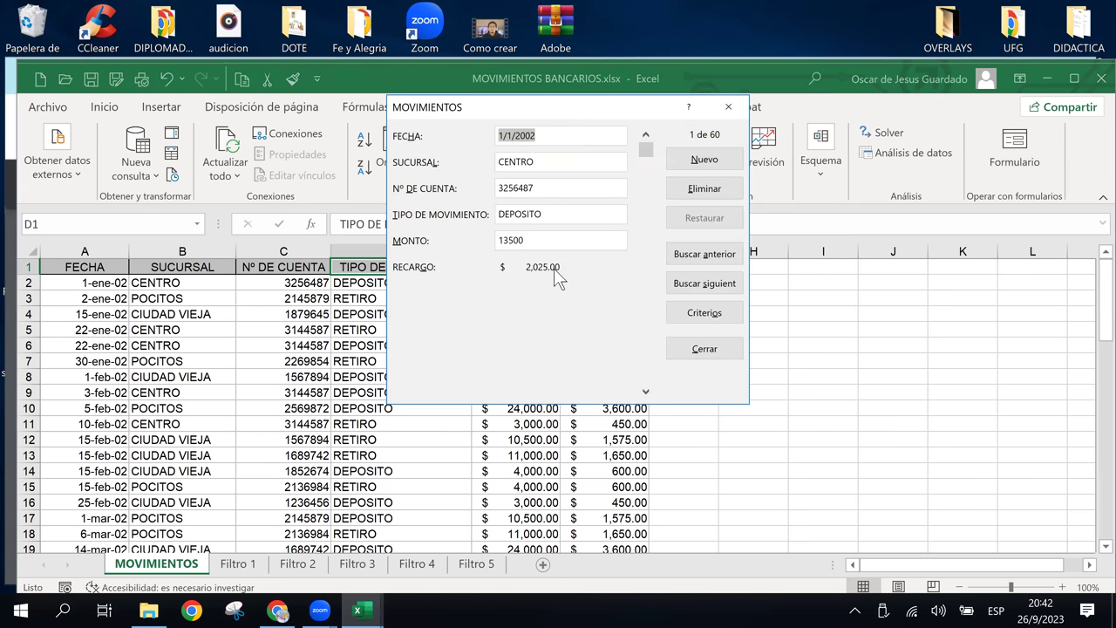
left_click(562, 163)
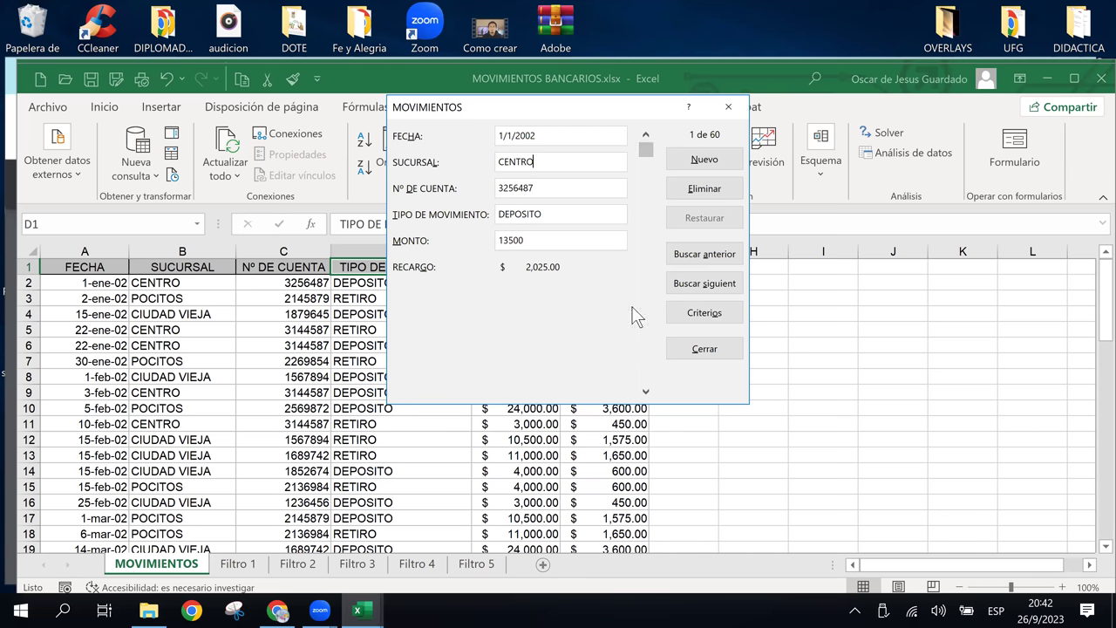
left_click(645, 391)
left_click(645, 391)
left_click(645, 392)
left_click(646, 391)
left_click(645, 391)
left_click(645, 391)
left_click(645, 392)
left_click(646, 391)
left_click(645, 391)
left_click(645, 392)
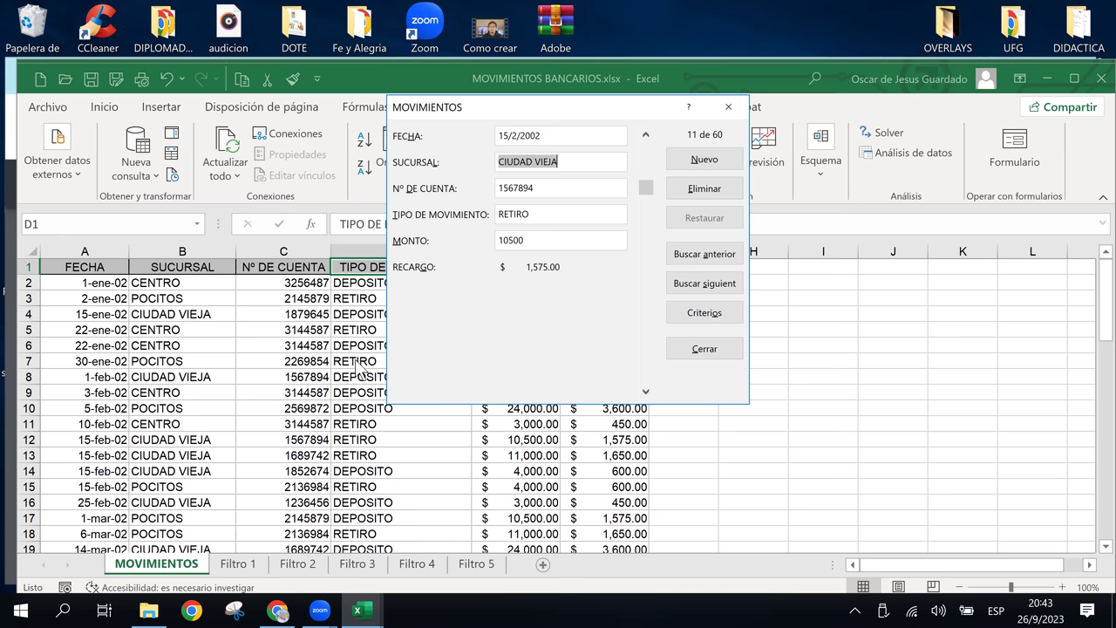
left_click(696, 357)
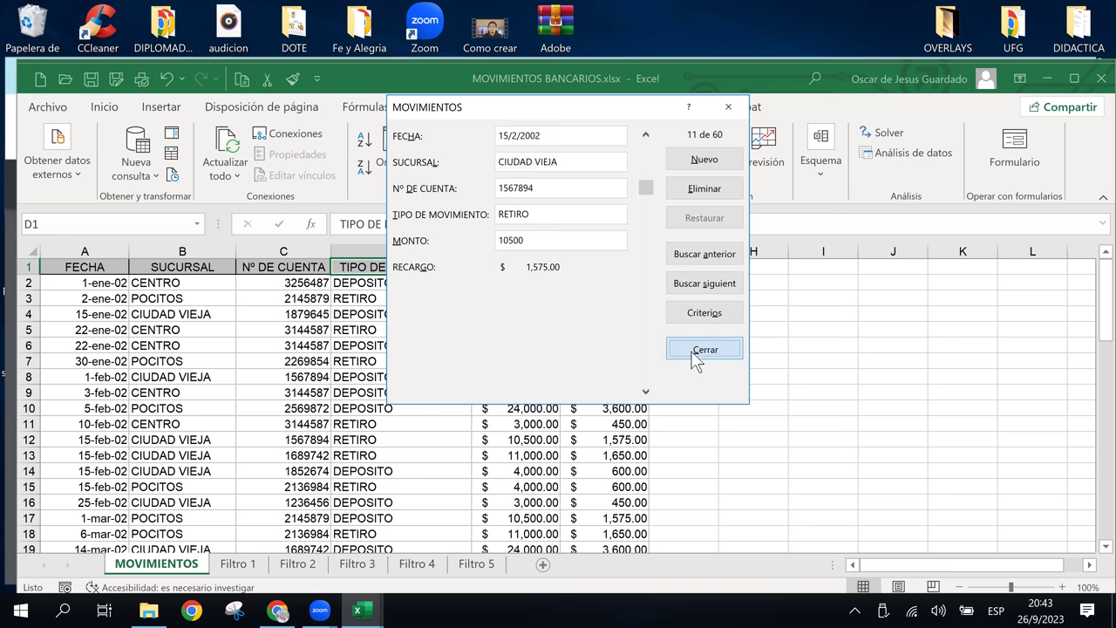
left_click(696, 353)
left_click(692, 347)
left_click(527, 314)
left_click(353, 287)
left_click(87, 296)
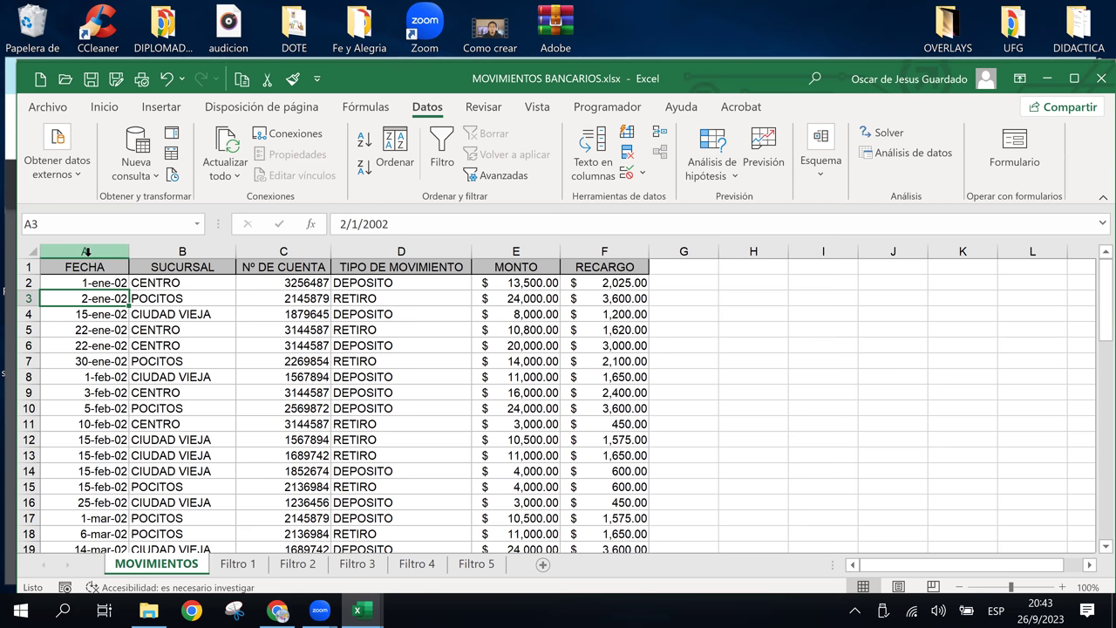
- Insert a new empty column A before the FECHA column
left_click(87, 251)
right_click(87, 253)
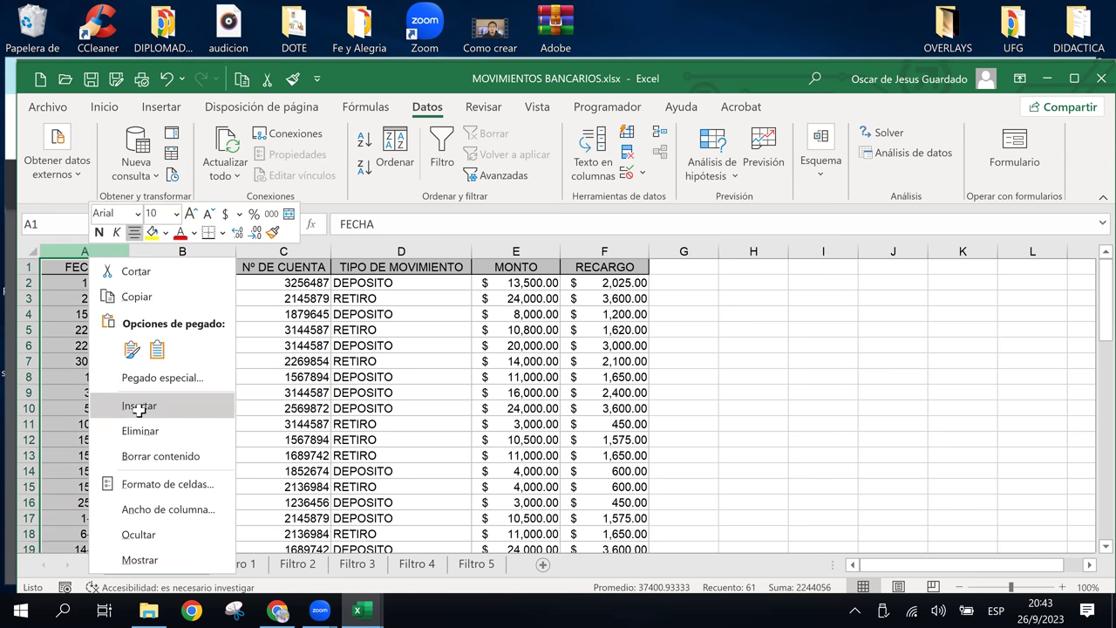
left_click(138, 408)
- Enter the header CODIGO in cell A1
left_click(62, 267)
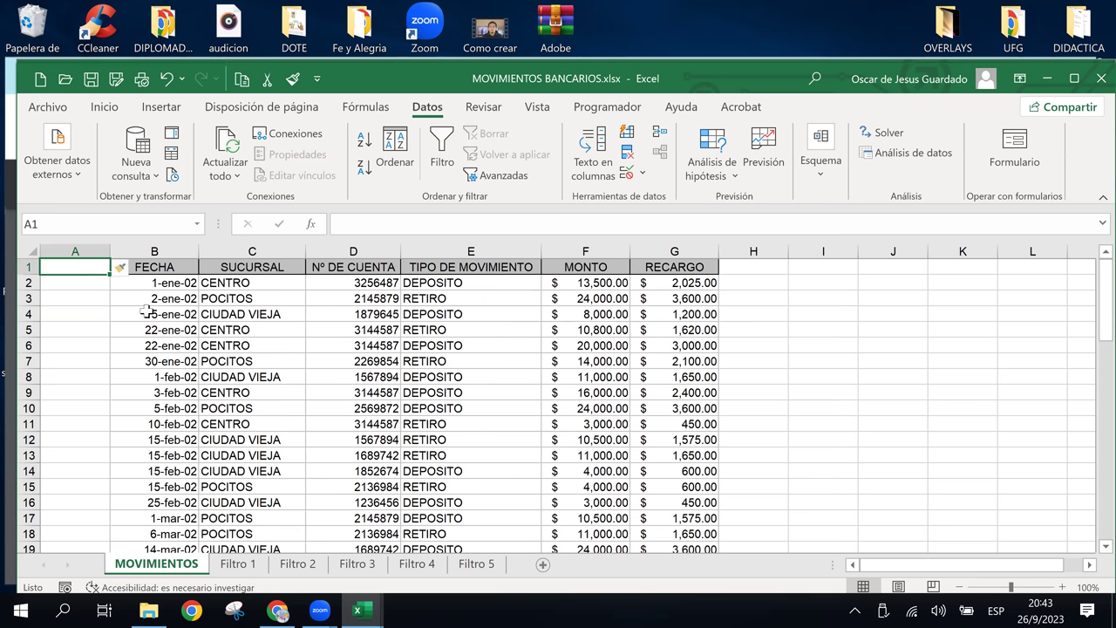
type("CDIG")
key("BackSpace")
key("BackSpace")
key("BackSpace")
type("ODIGO")
key("Return")
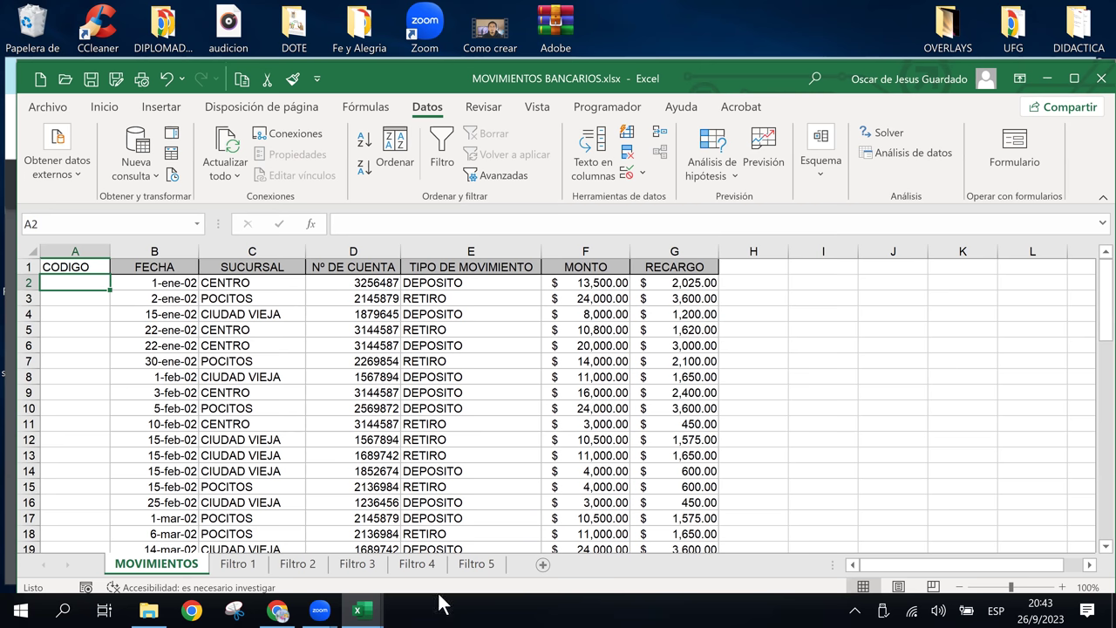
- Start the A2 formula with =IZQUIERDA(B2,5) to take the date's first five characters
type("=")
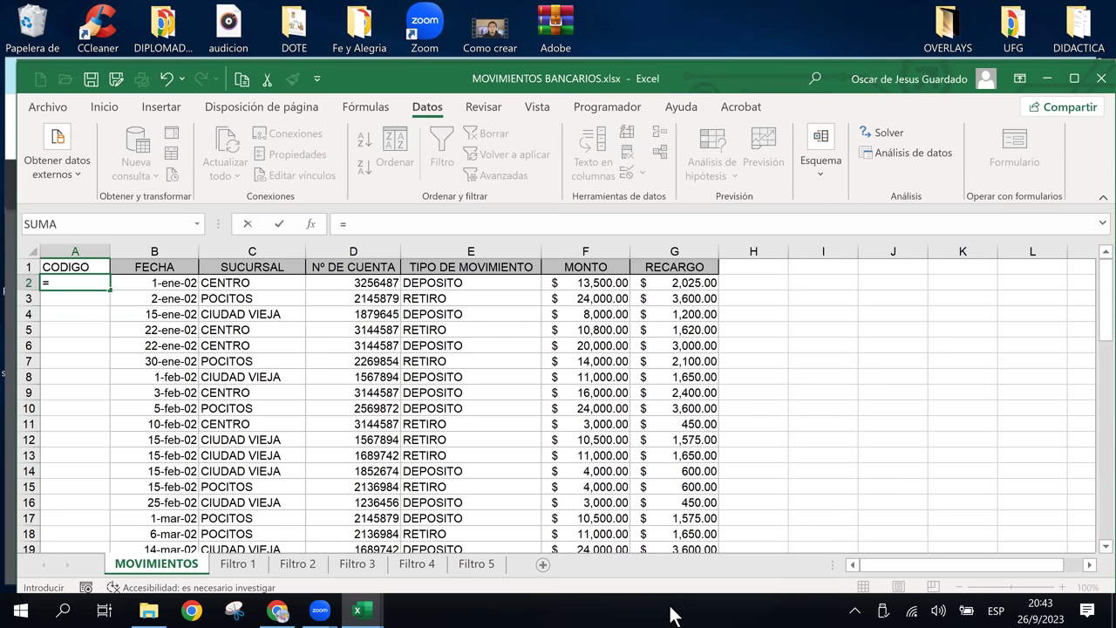
type("IZ")
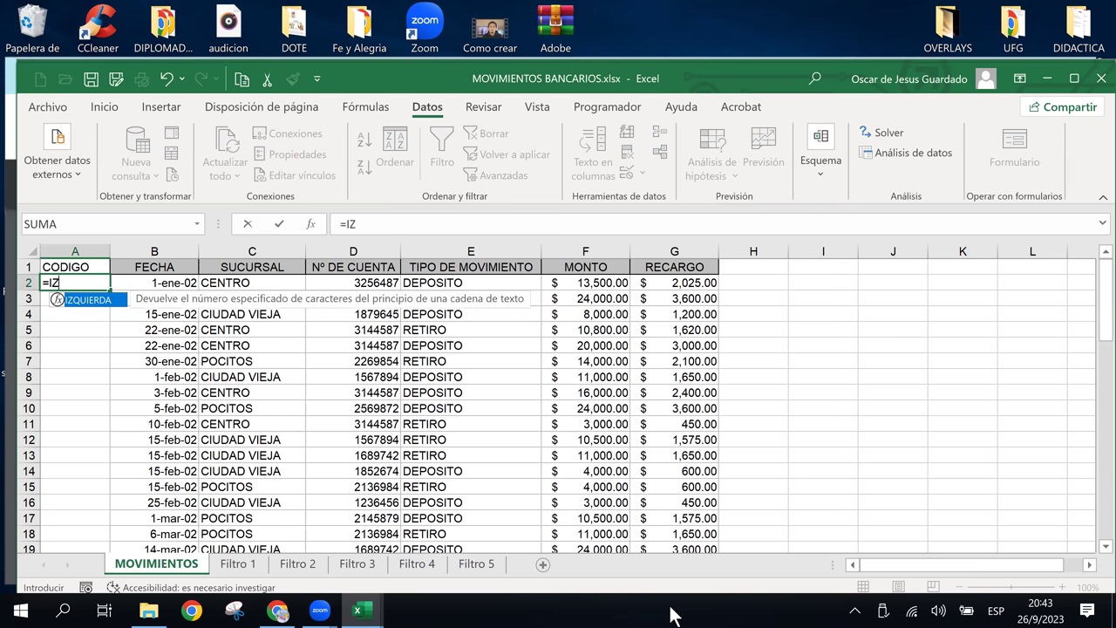
double_click(93, 301)
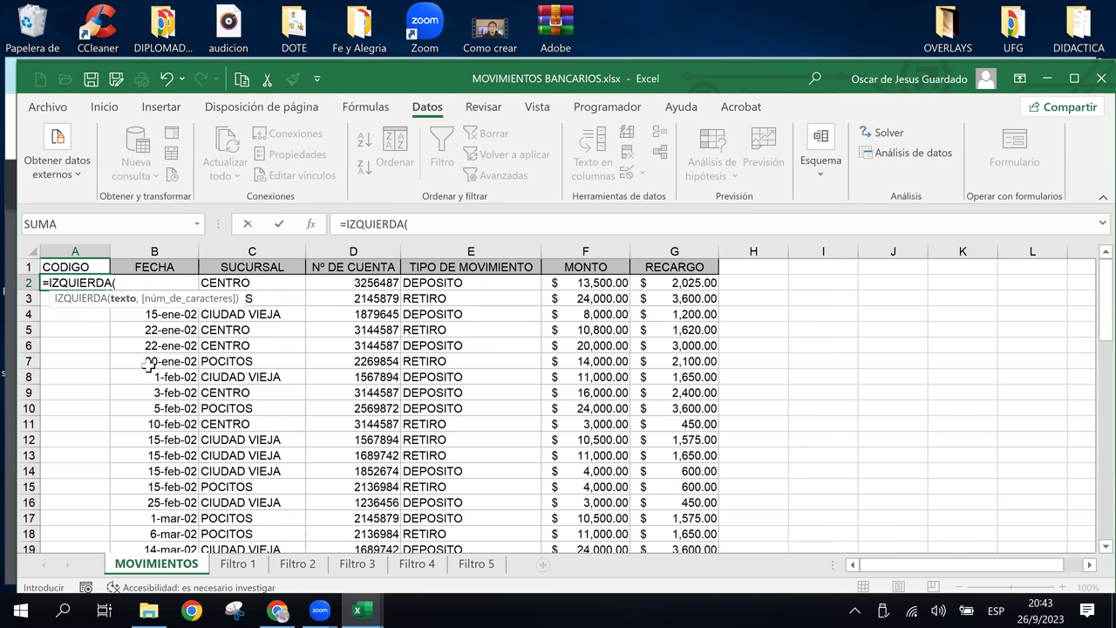
left_click(128, 321)
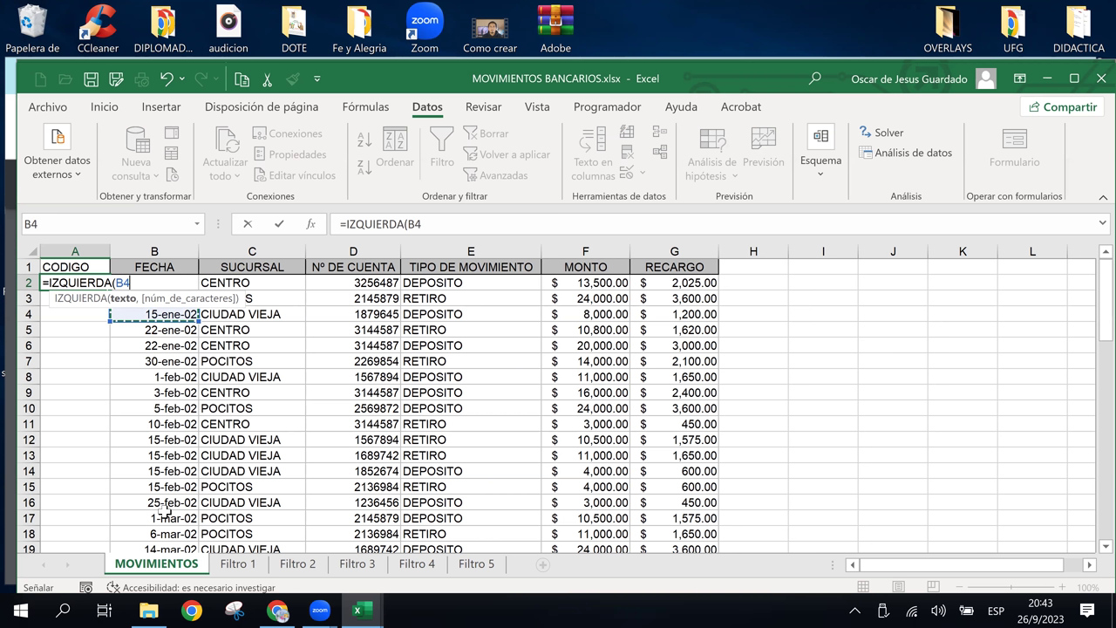
key("Up")
key("Up")
type(",5)/")
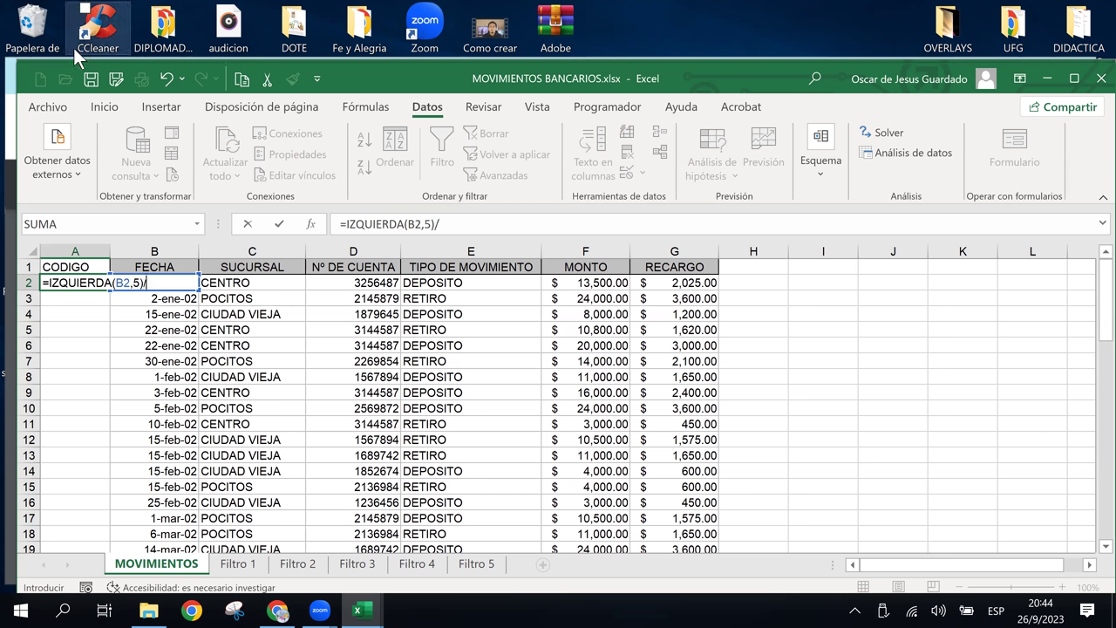
key("BackSpace")
- Append &""&IZQUIERDA(C2,3)&"" to the A2 formula for three branch letters
type("&")
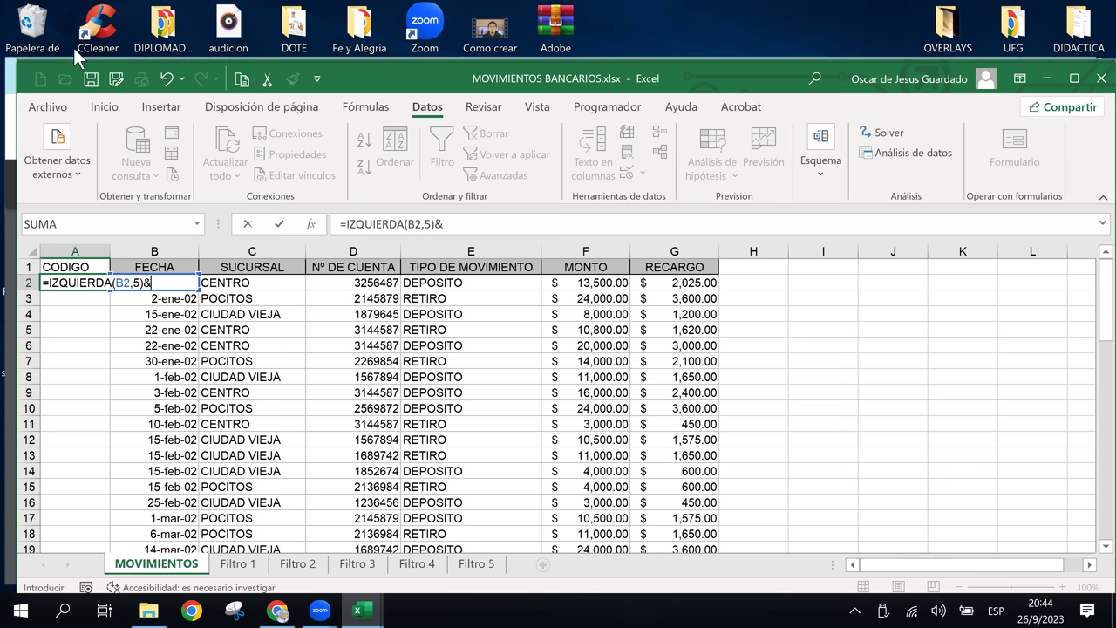
type("\"")
type("\"")
type("&")
type("IZQUIERDA")
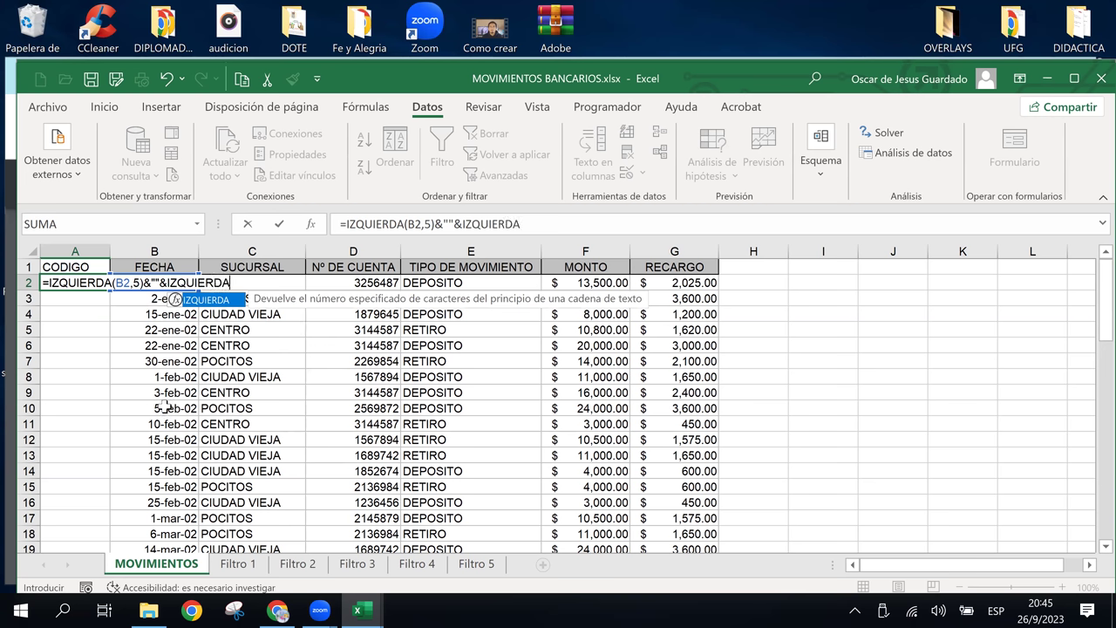
type("(")
left_click(233, 316)
key("Up")
key("Up")
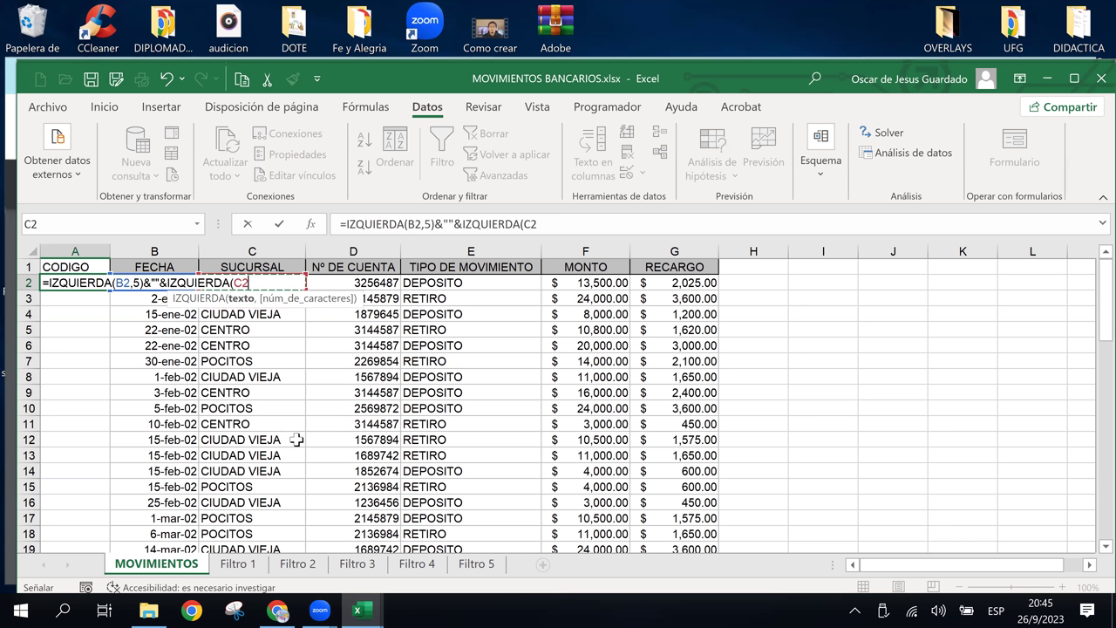
type(",3")
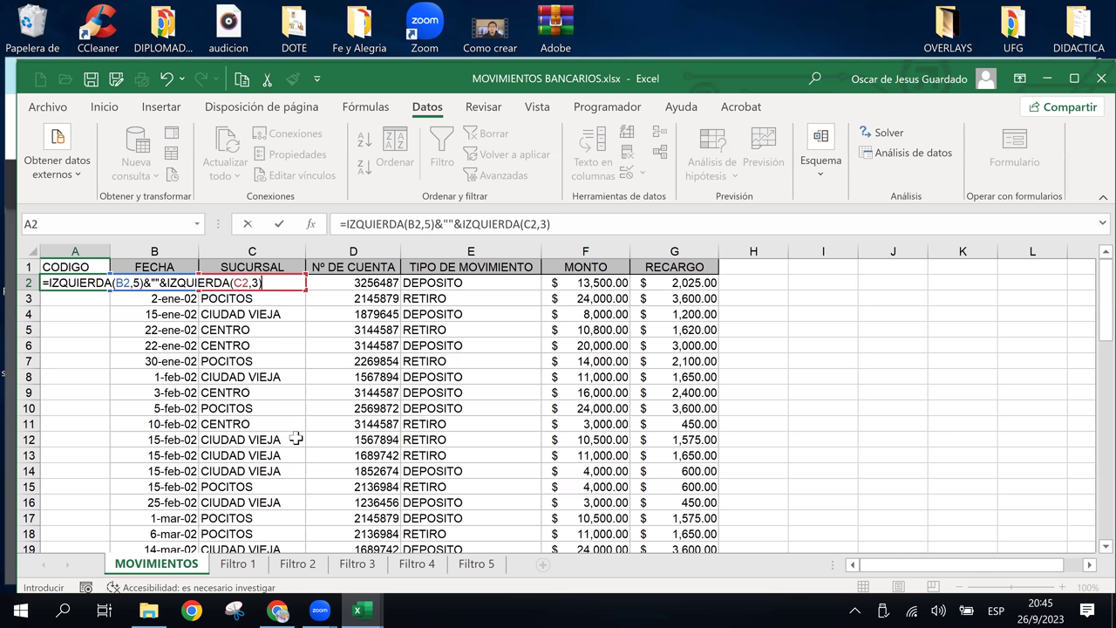
type("/")
type("&")
type("\"")
type("\"")
- Append another IZQUIERDA function referencing the account number in column D
type("(")
key("BackSpace")
type("&\"\"&")
type("IZQUIER")
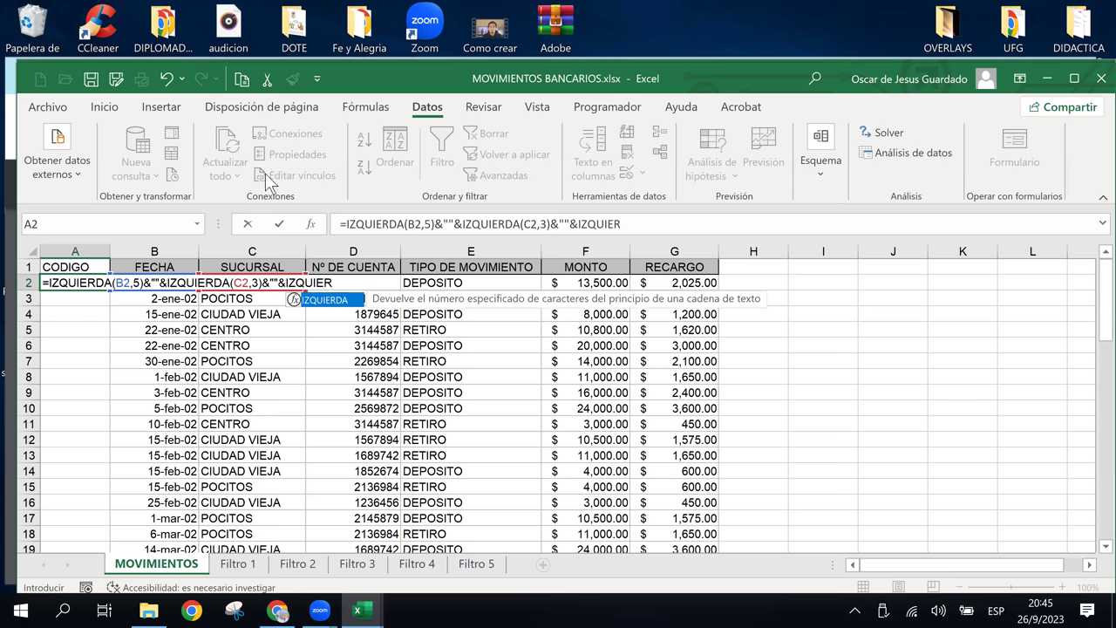
double_click(326, 301)
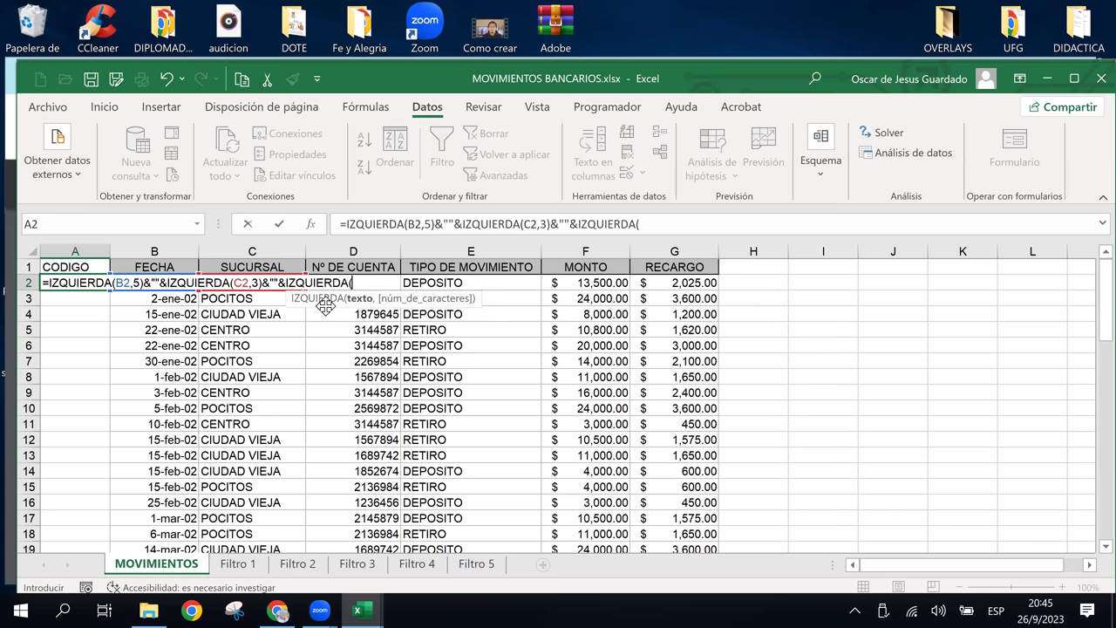
left_click(378, 361)
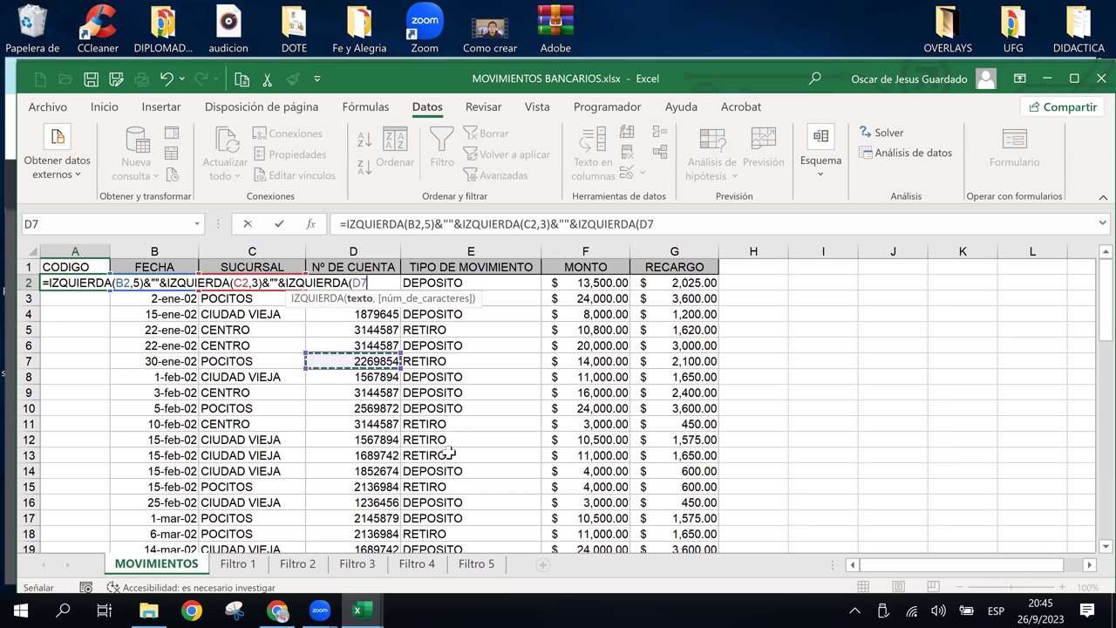
key("Up")
key("Up")
key("Up")
key("Up")
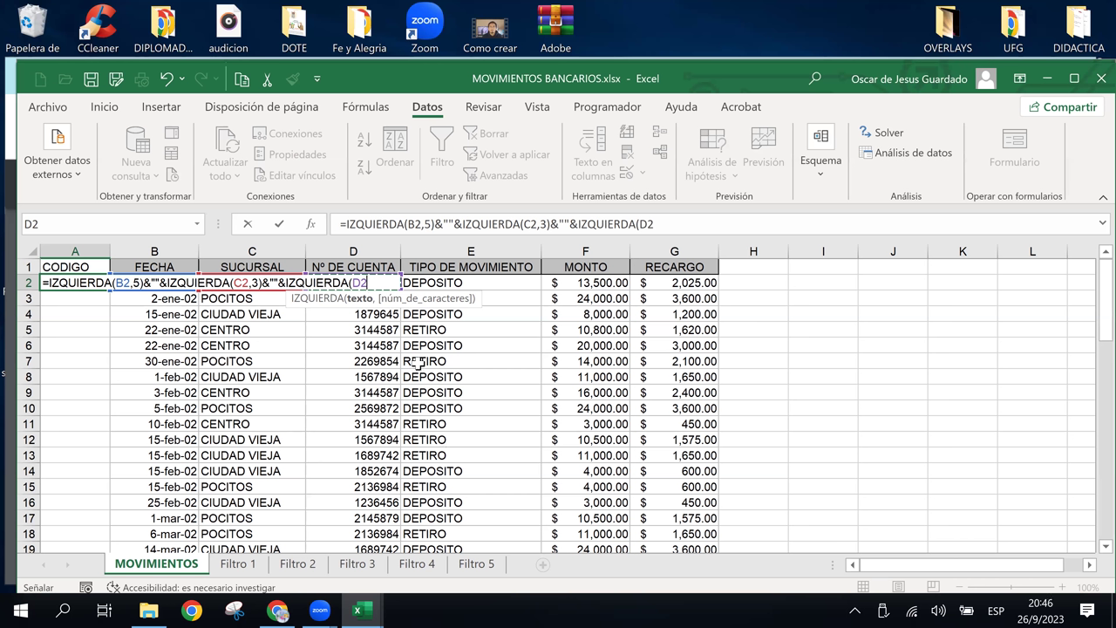
- Change that function to DERECHA(D2,4) for the last four account digits and add &
left_click(342, 284)
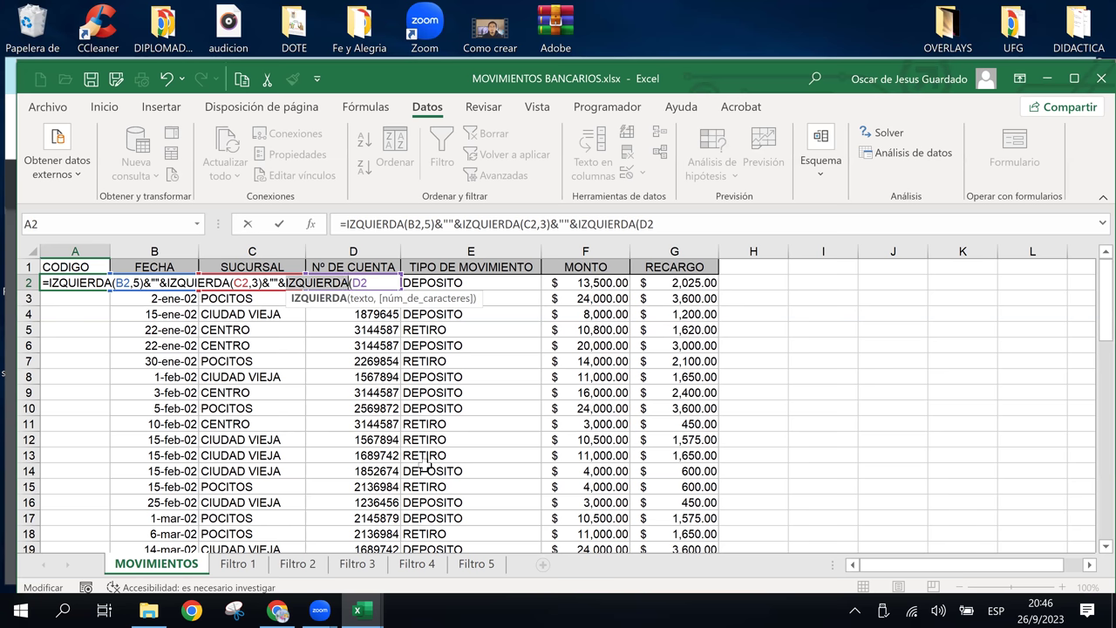
type("DERE")
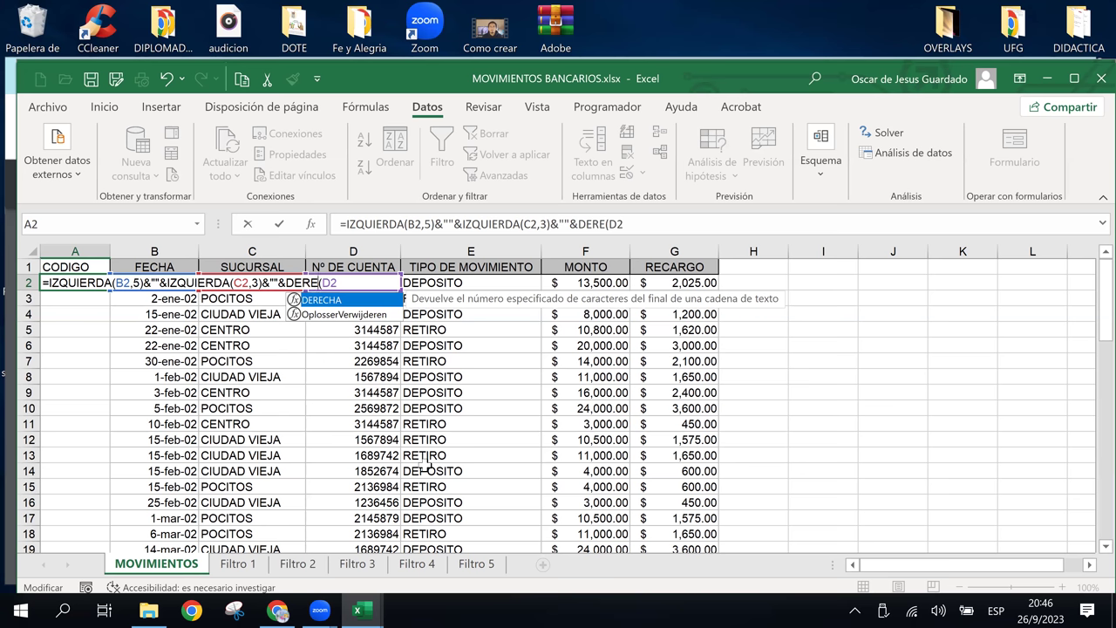
double_click(321, 301)
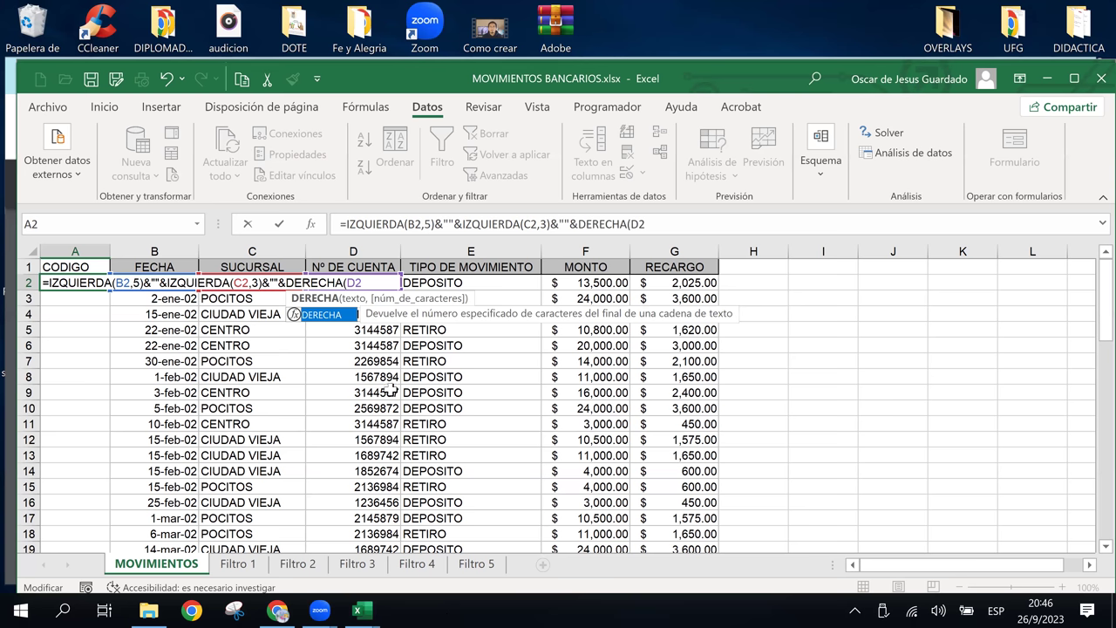
left_click(383, 284)
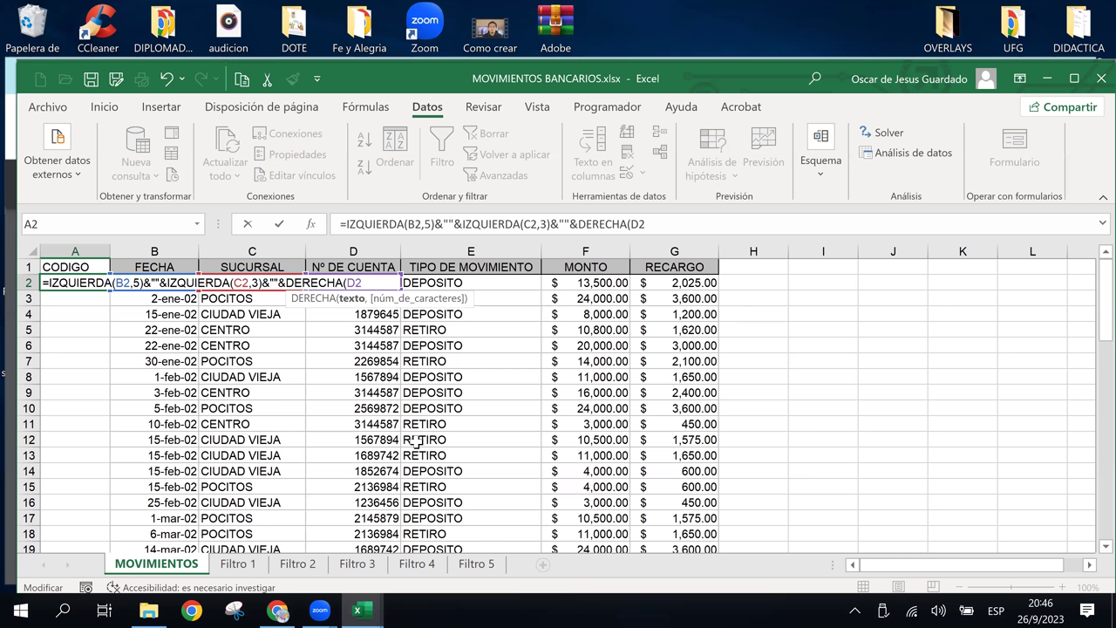
type(",")
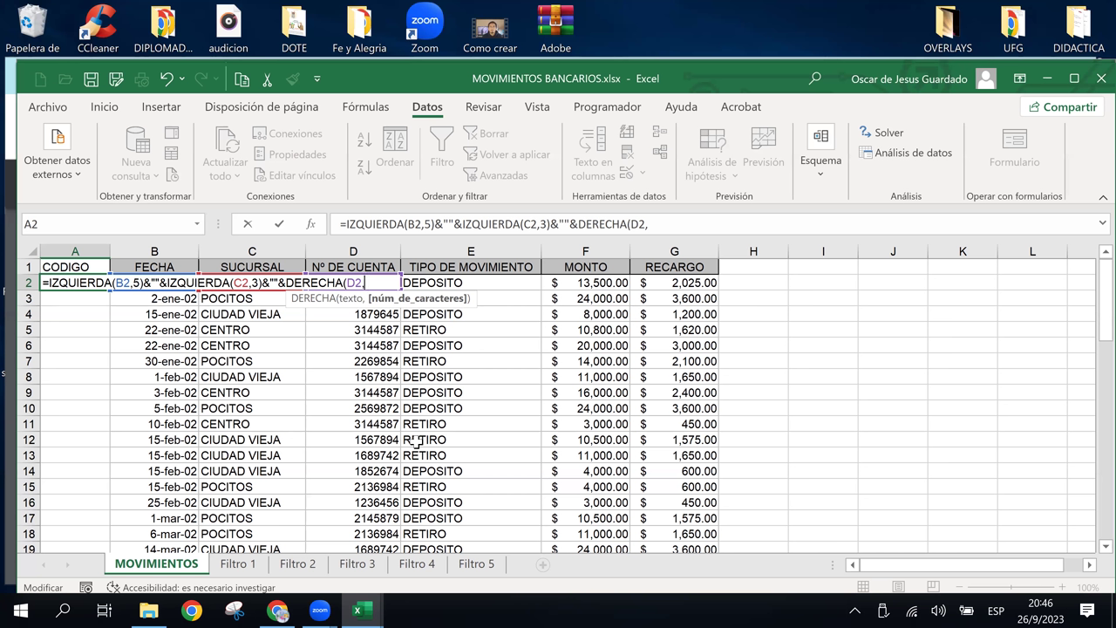
type("4")
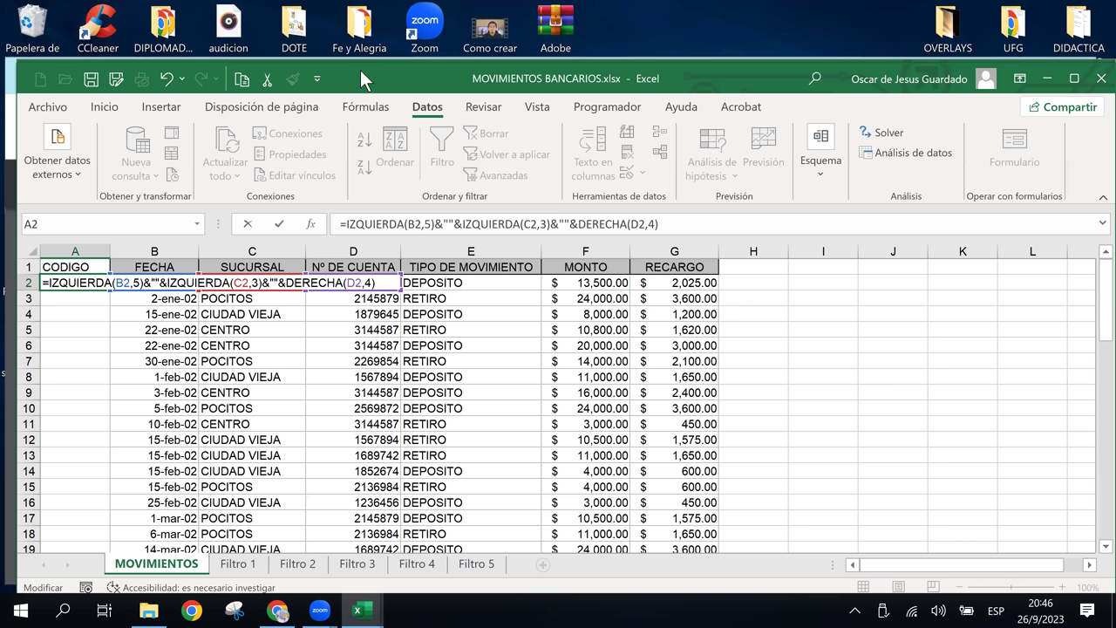
type("&")
- Finish the A2 formula with &IZQUIERDA(E2,3) for the movement type and commit it
type("\" -")
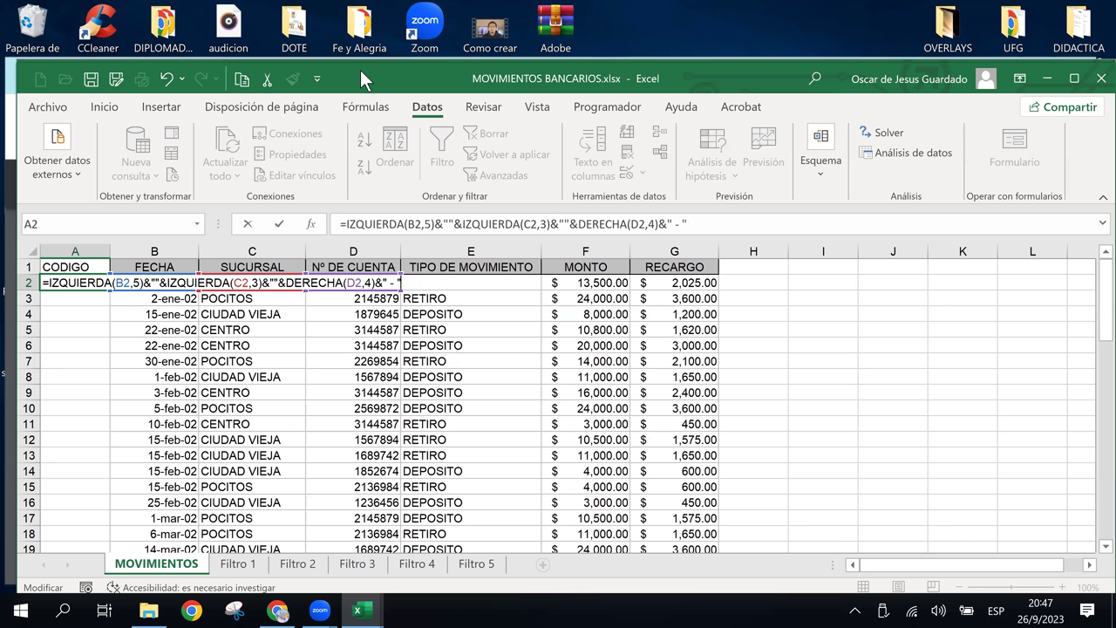
type("&")
type("I")
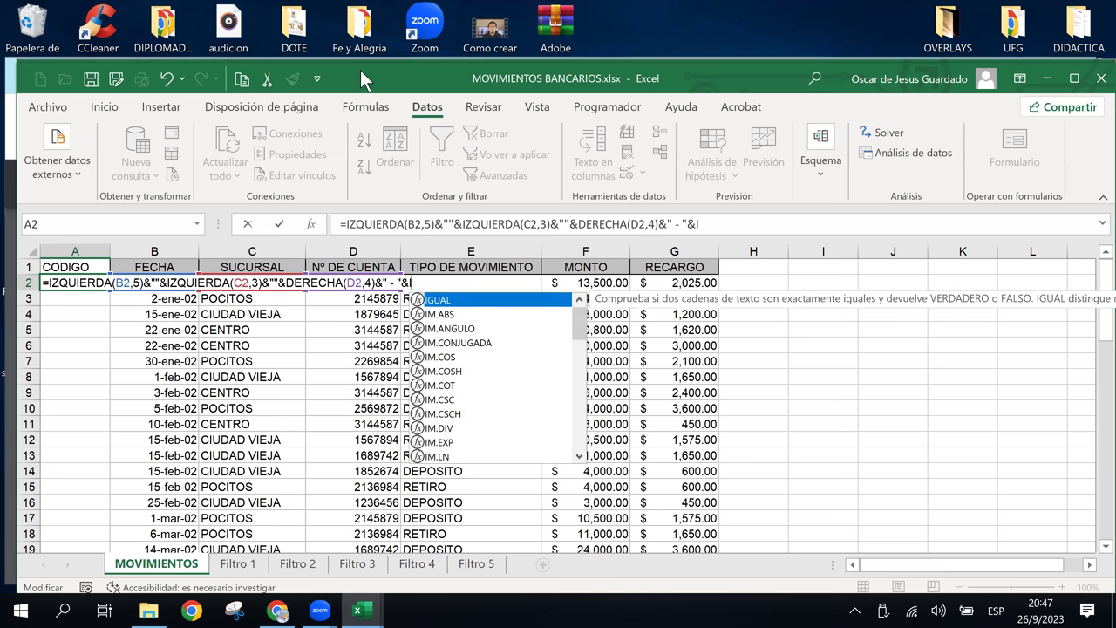
type("ZQ")
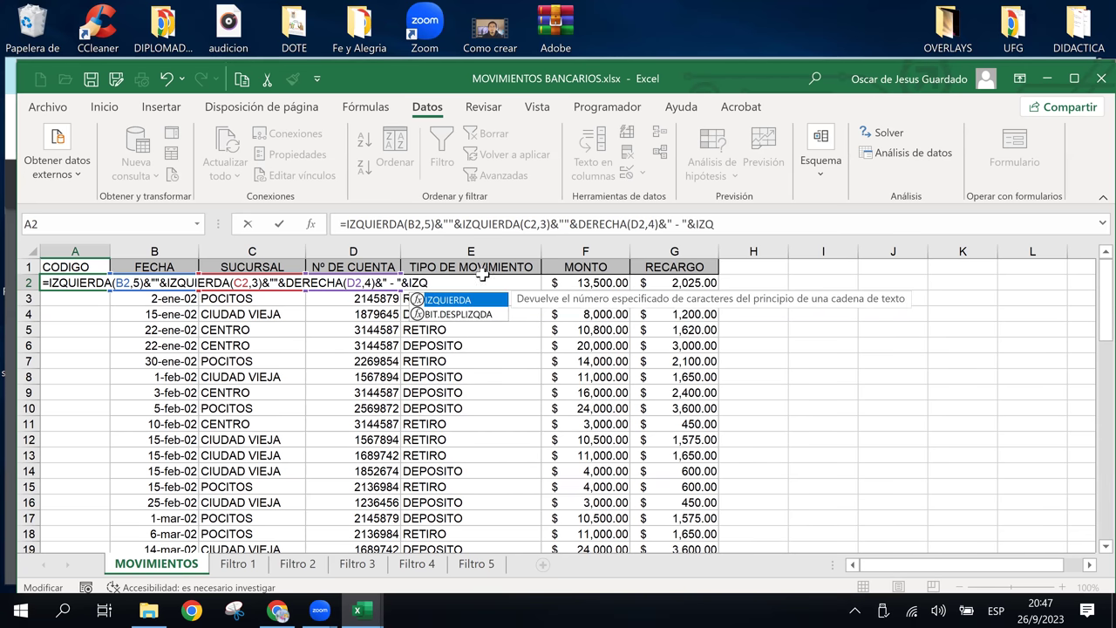
double_click(475, 300)
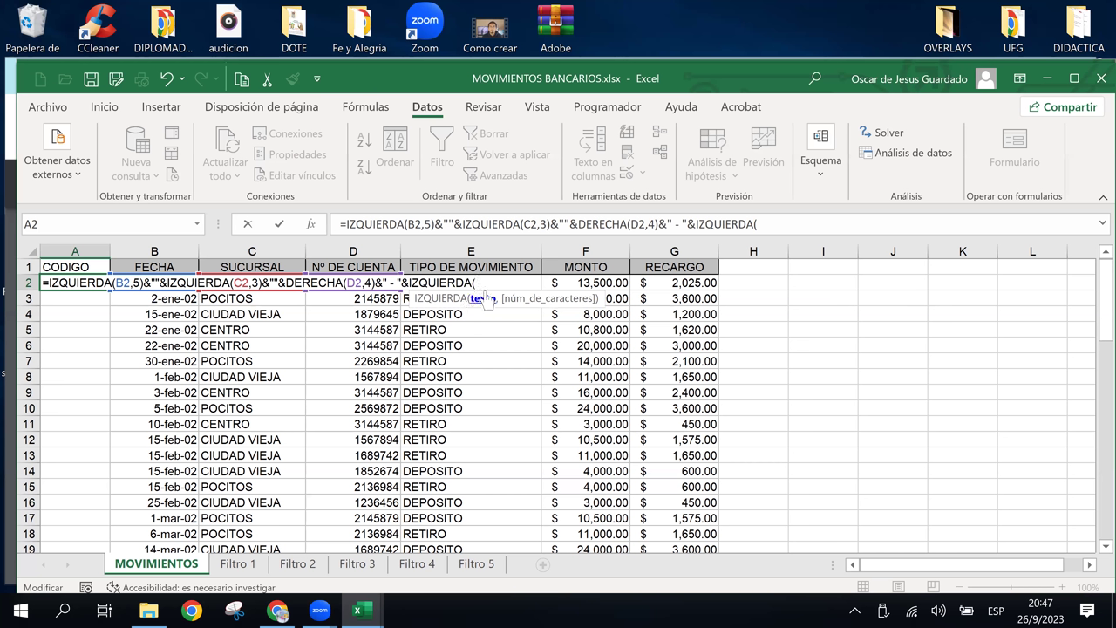
left_click(464, 344)
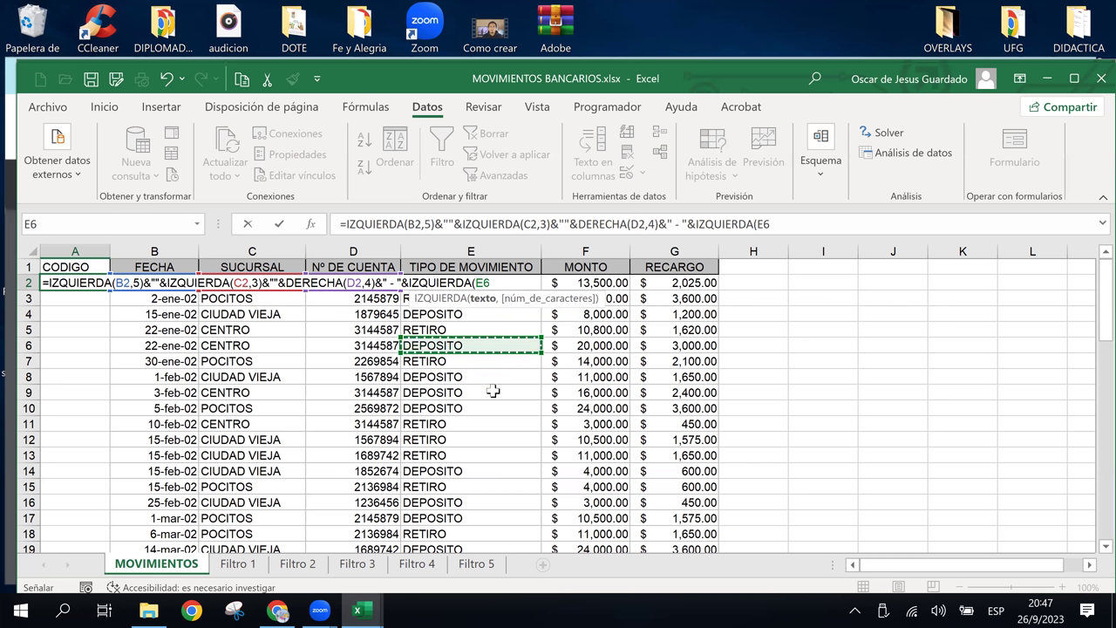
key("Up")
key("Up")
key("Up")
key("Up")
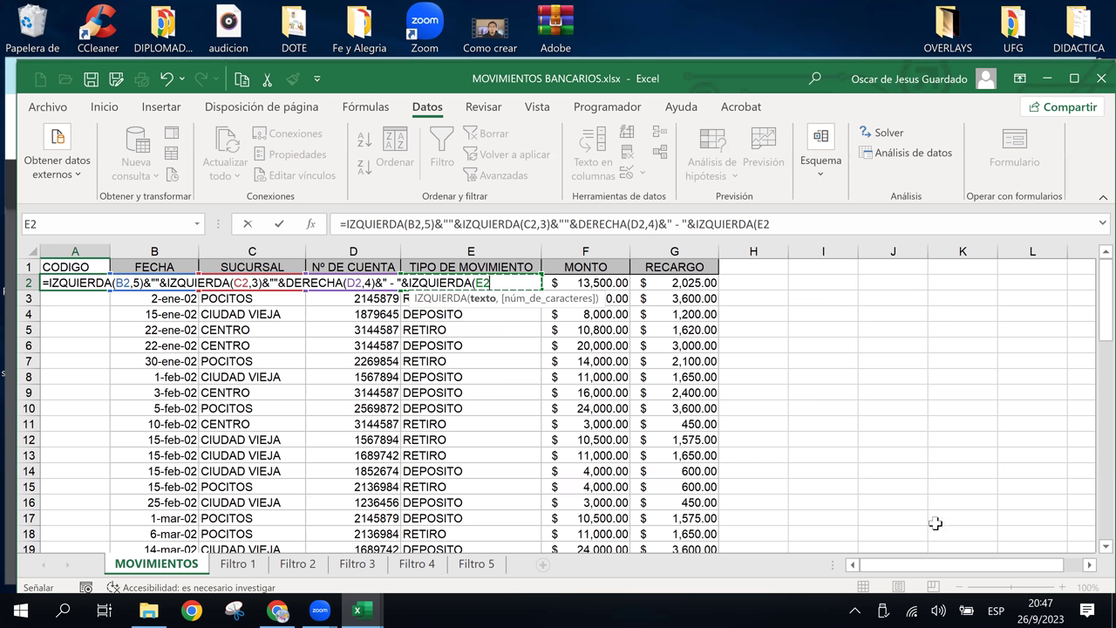
type(",")
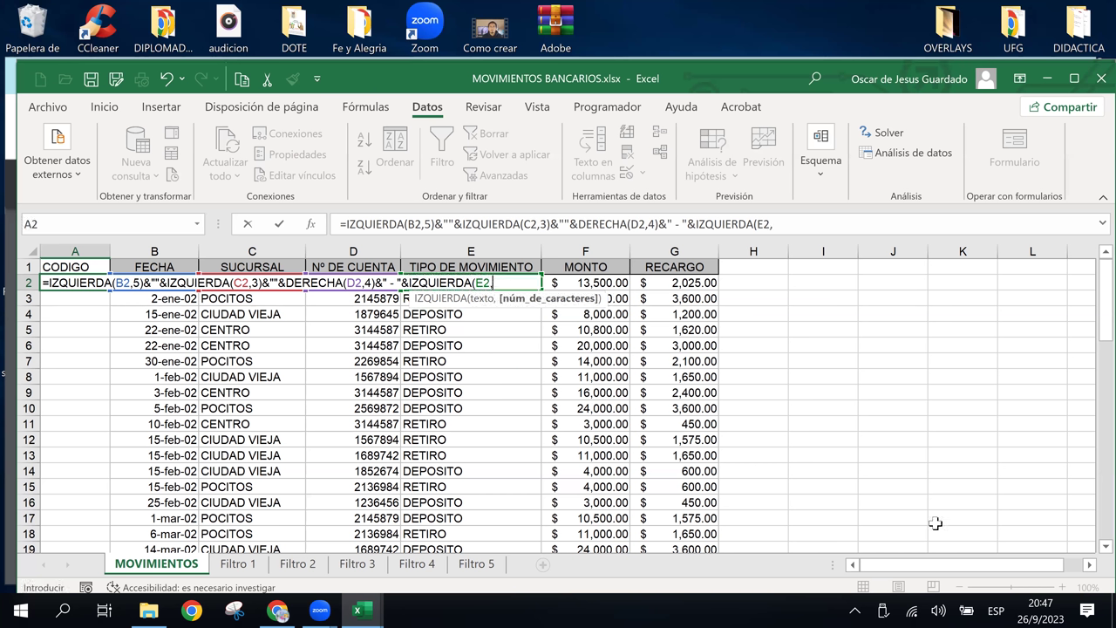
type("3")
type("(")
key("BackSpace")
type(")")
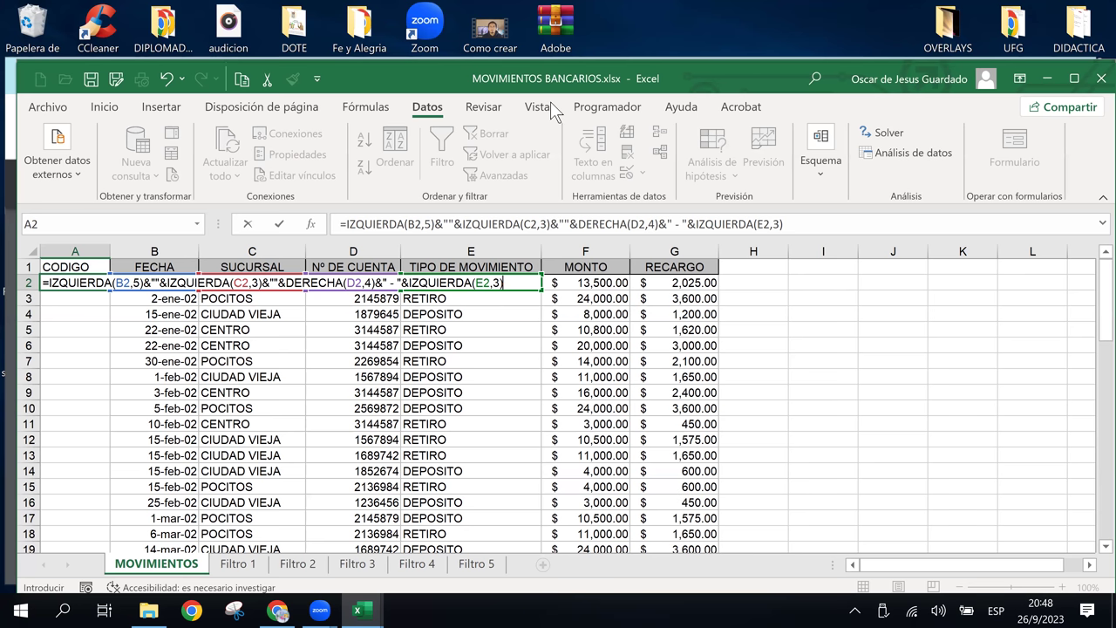
key("Return")
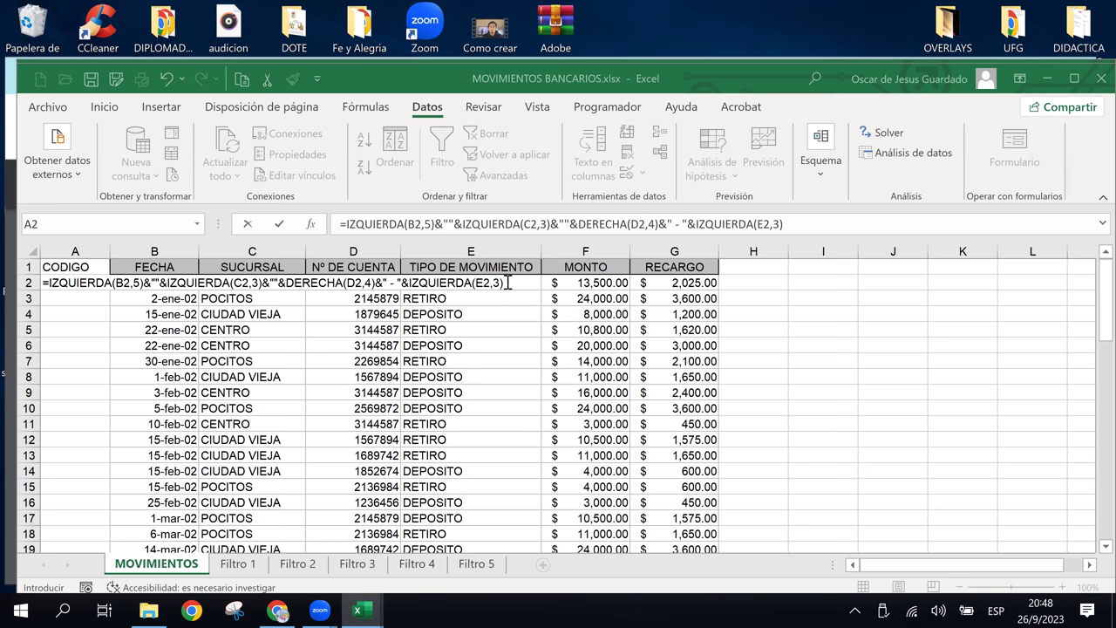
- Commit the A2 code formula and widen column A to show the full code
key("Return")
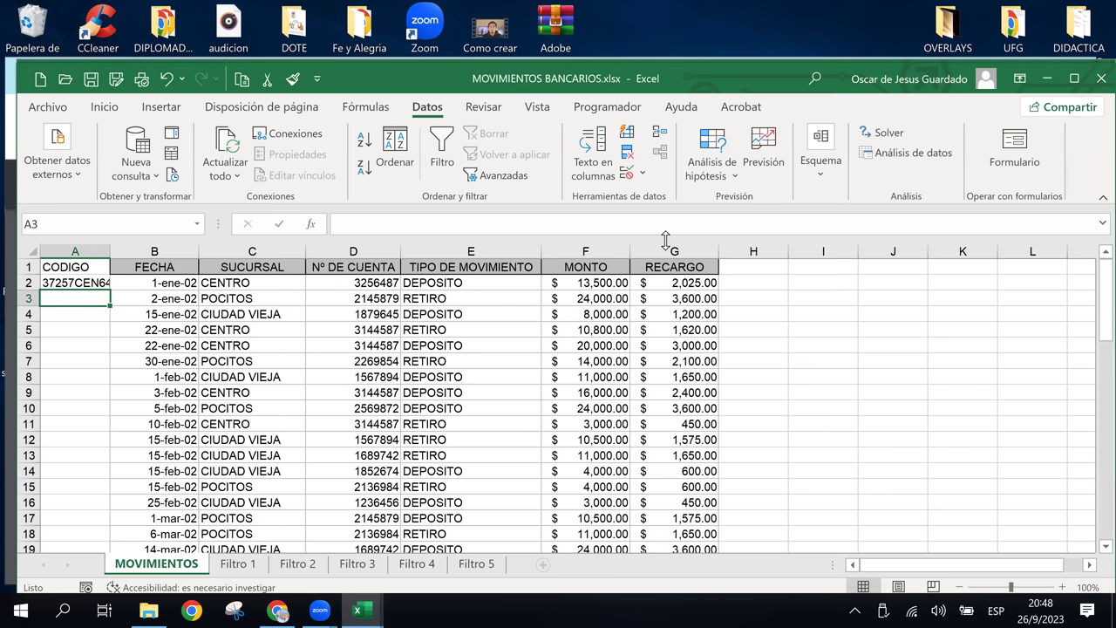
left_click_drag(110, 251, 174, 247)
left_click(144, 279)
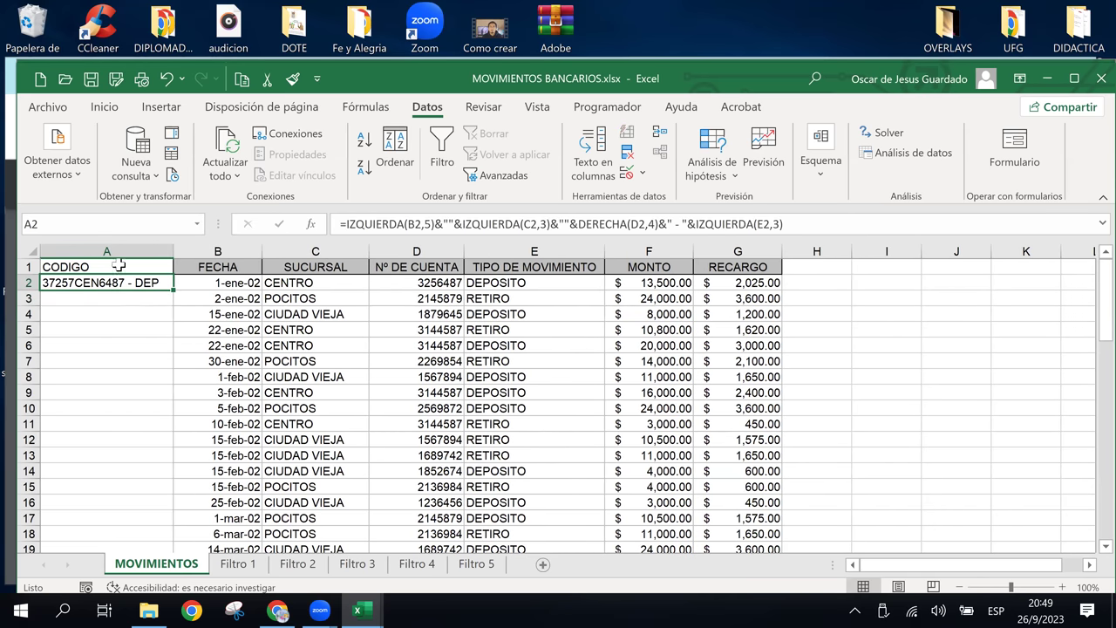
left_click(118, 266)
- Copy the FECHA header's formatting onto the CODIGO header in A1
left_click(204, 266)
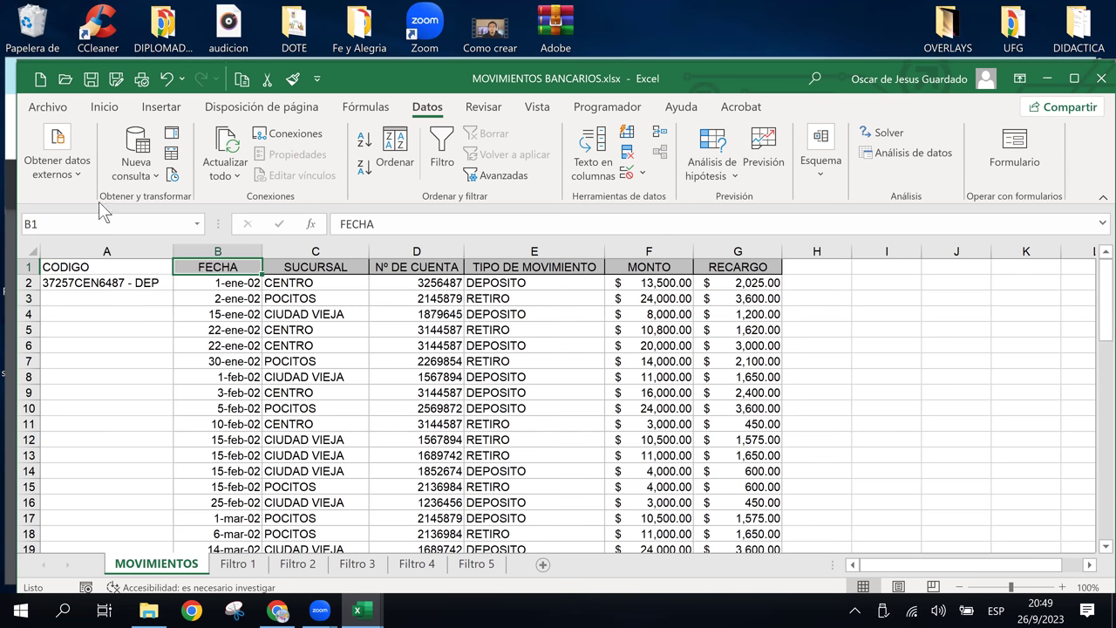
left_click(92, 107)
left_click(73, 174)
left_click(111, 265)
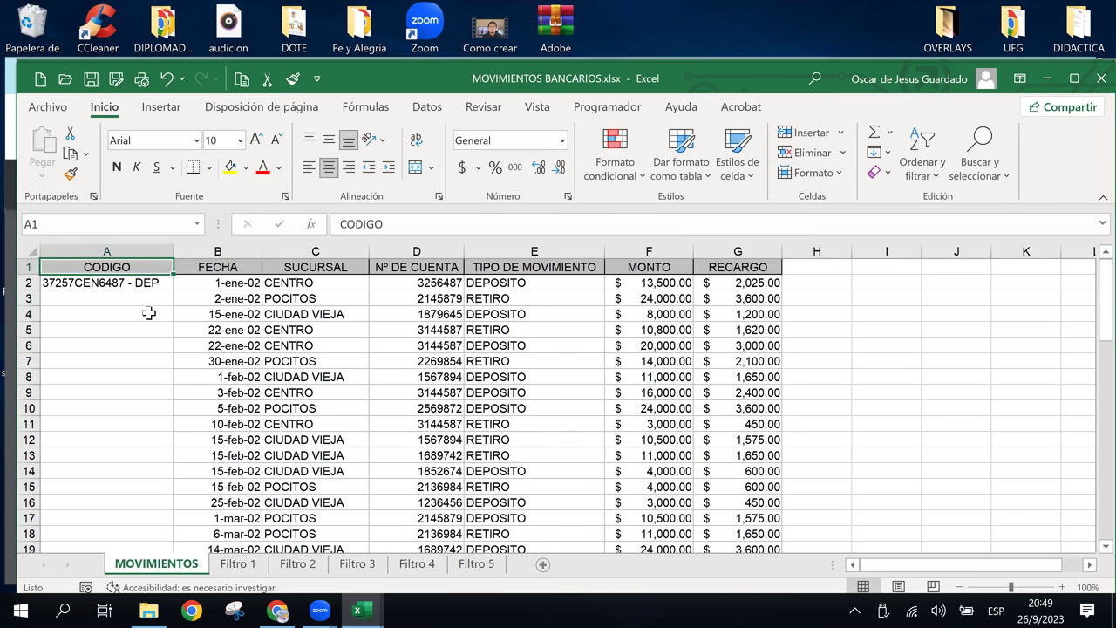
- Fill the code formula from A2 down the whole CODIGO column
left_click(149, 312)
left_click(150, 300)
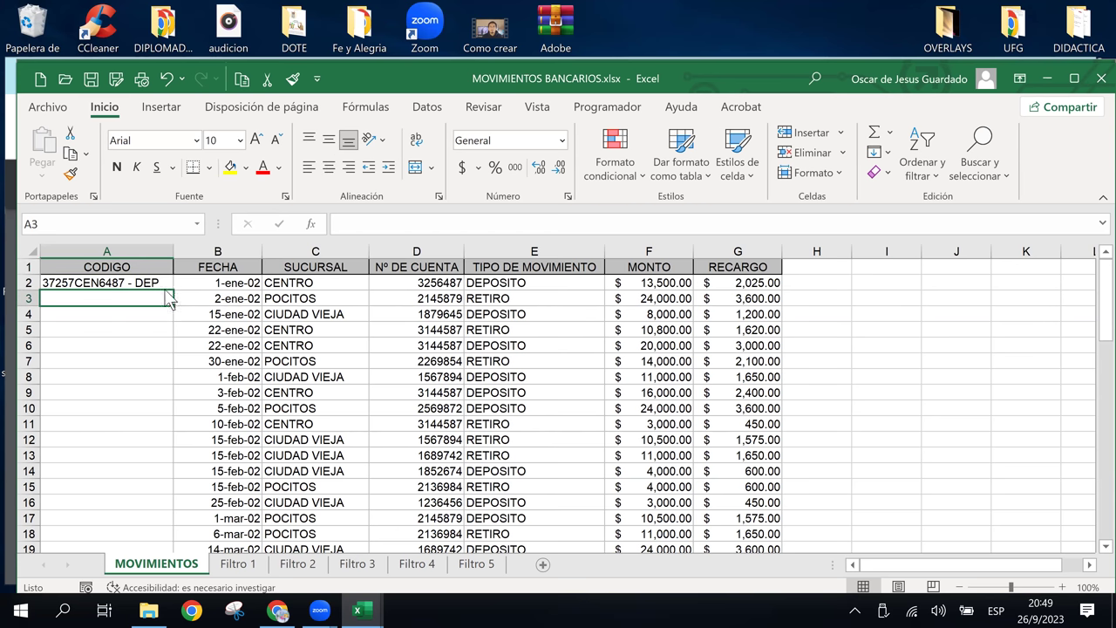
left_click(165, 284)
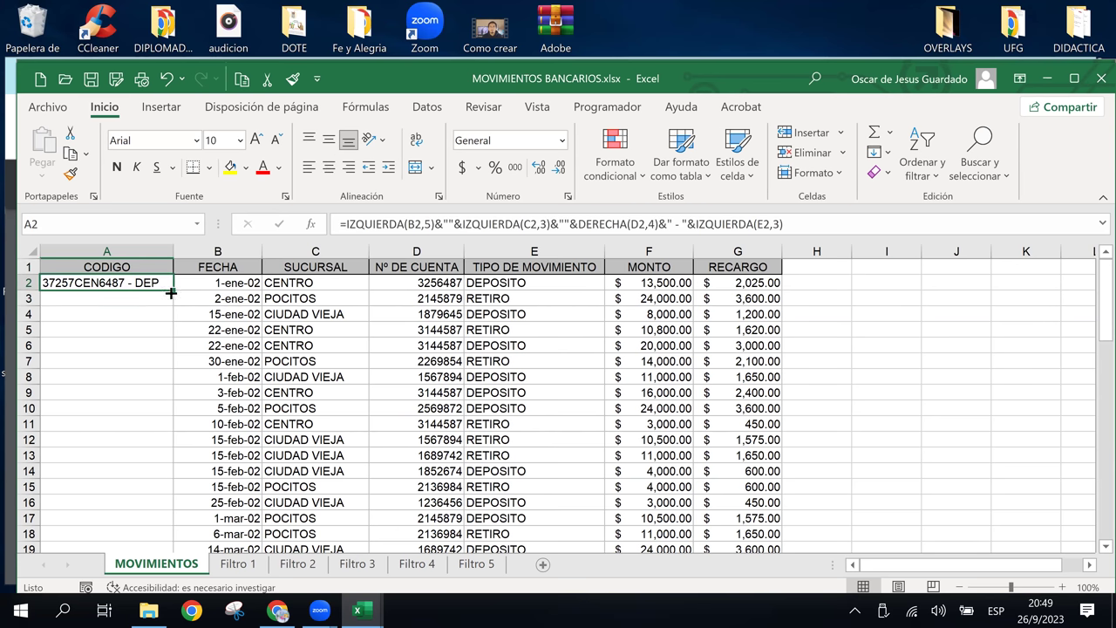
double_click(170, 293)
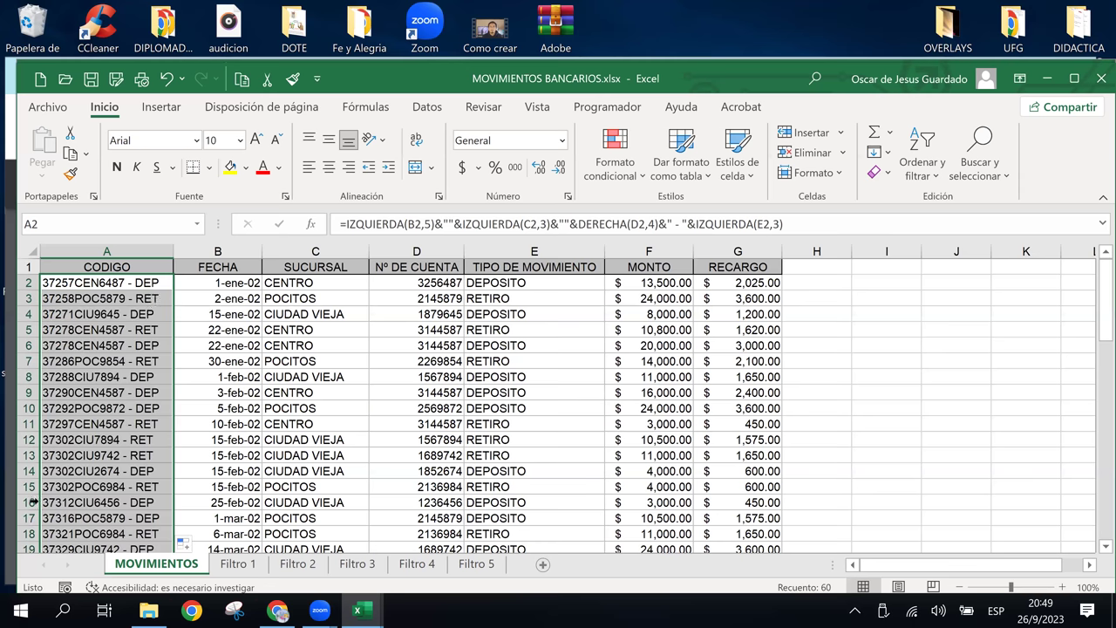
- Check the generated codes in several rows, such as 37258POC5879 - RET
left_click(84, 424)
left_click(111, 314)
left_click(105, 298)
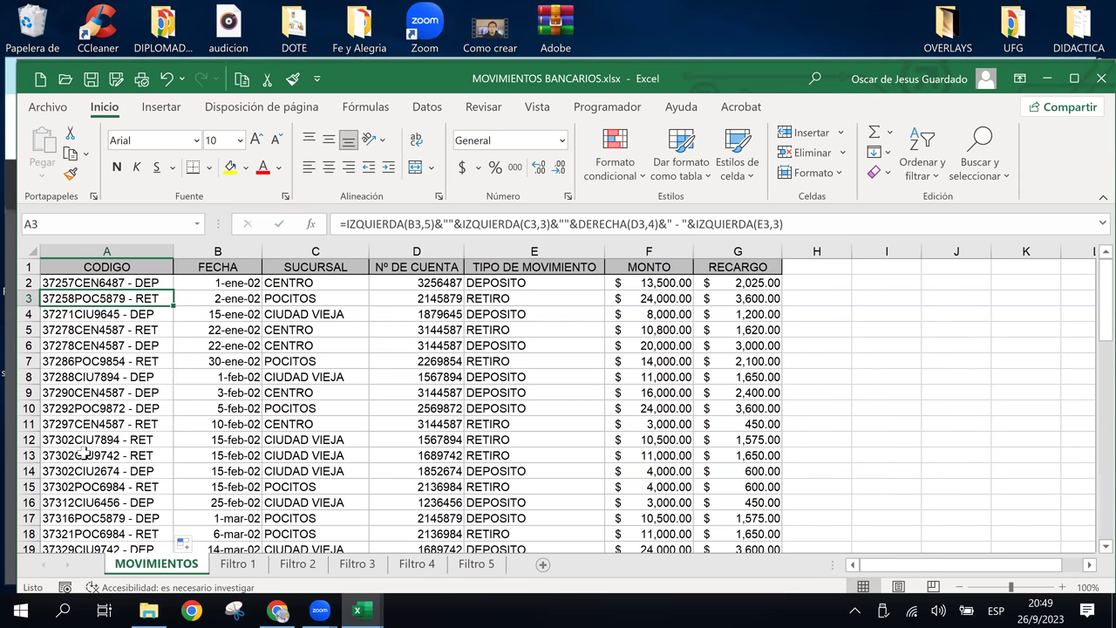
left_click(73, 283)
left_click(91, 342)
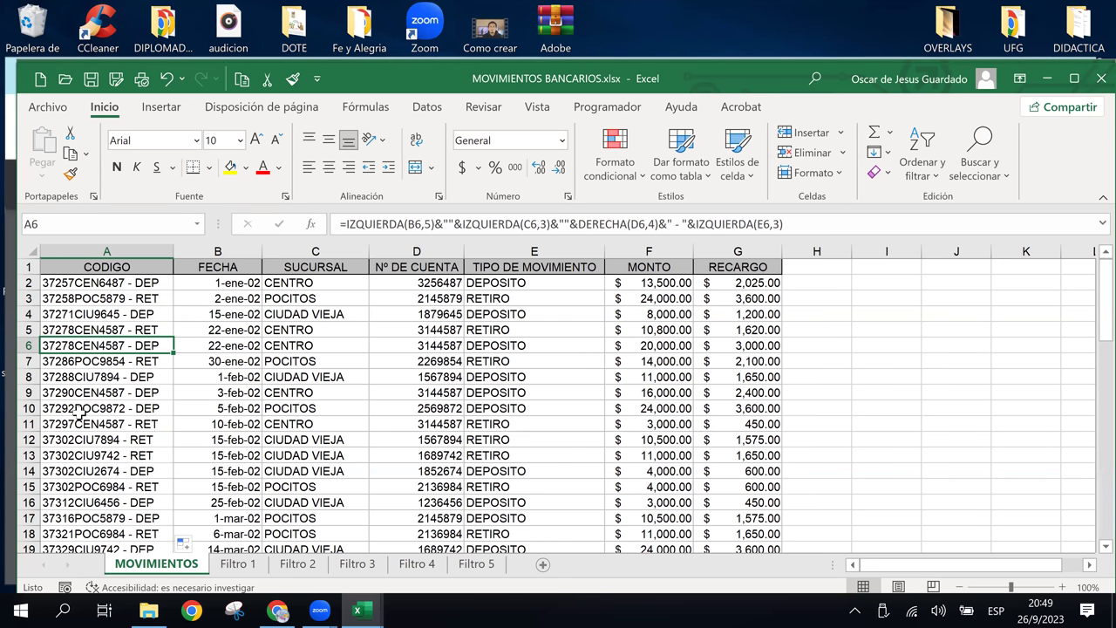
left_click(82, 423)
left_click(88, 439)
left_click(88, 345)
left_click(90, 296)
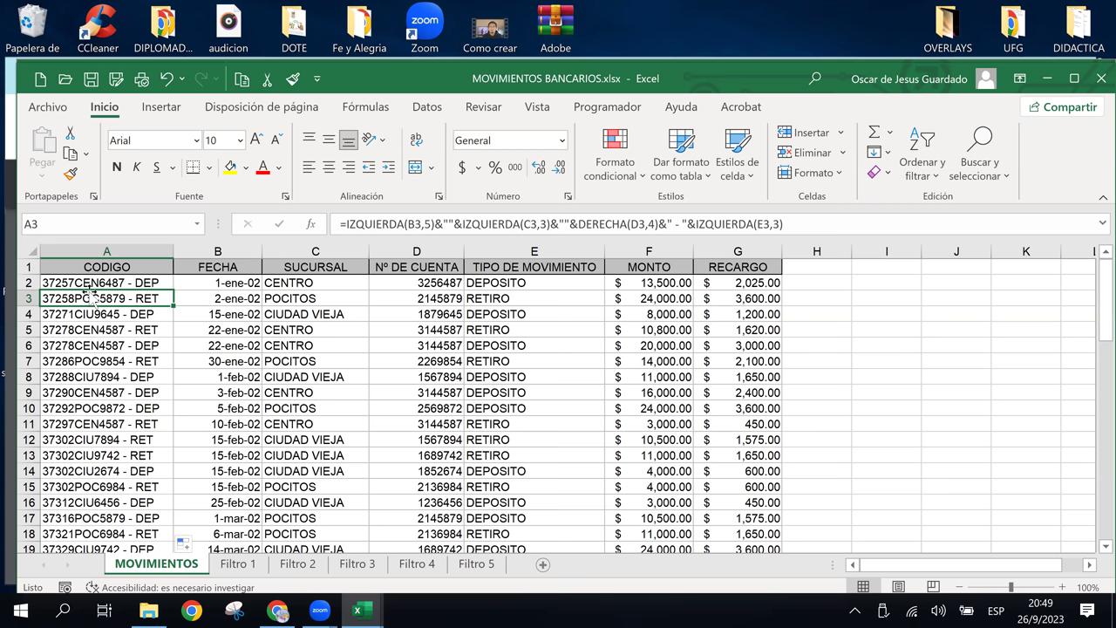
left_click(223, 282)
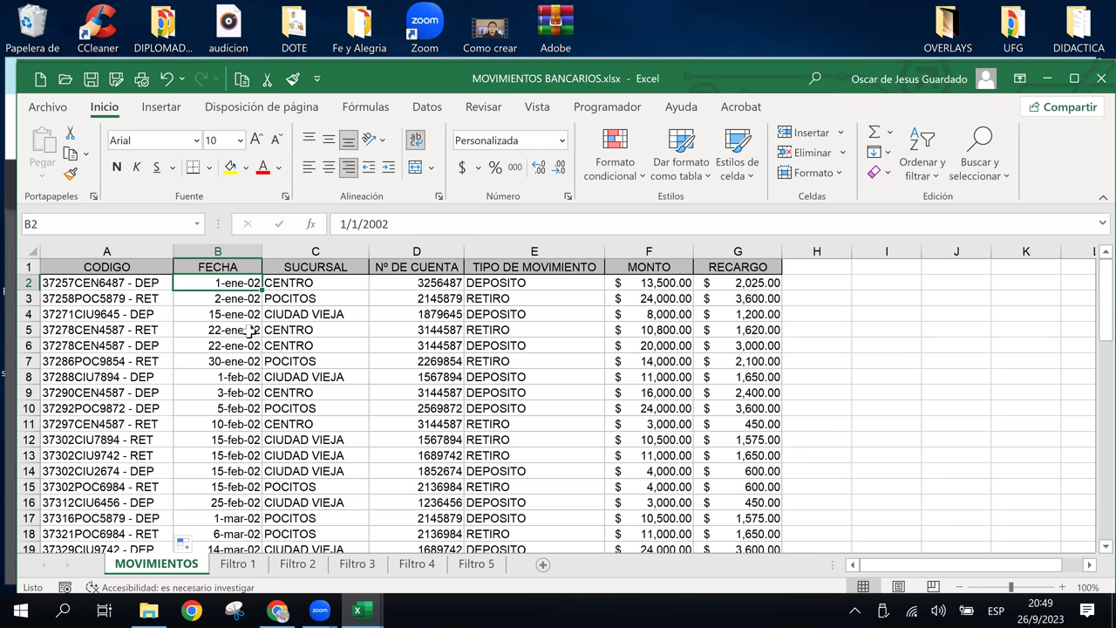
- Apply the Fecha corta number format to all FECHA dates from B2 down
key("ctrl+shift+Down")
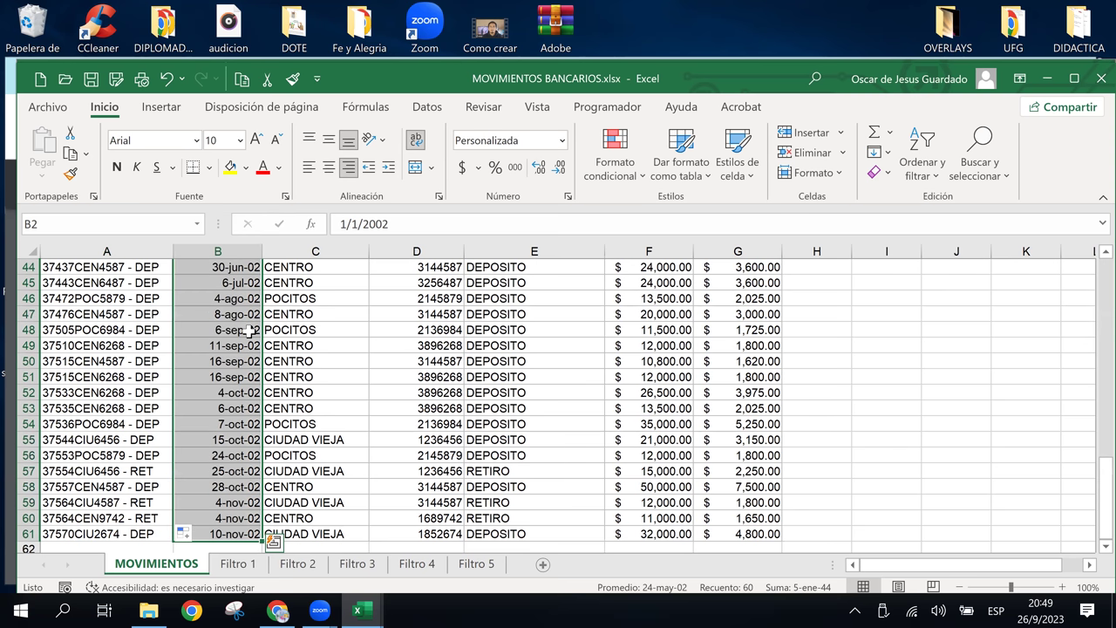
left_click(562, 141)
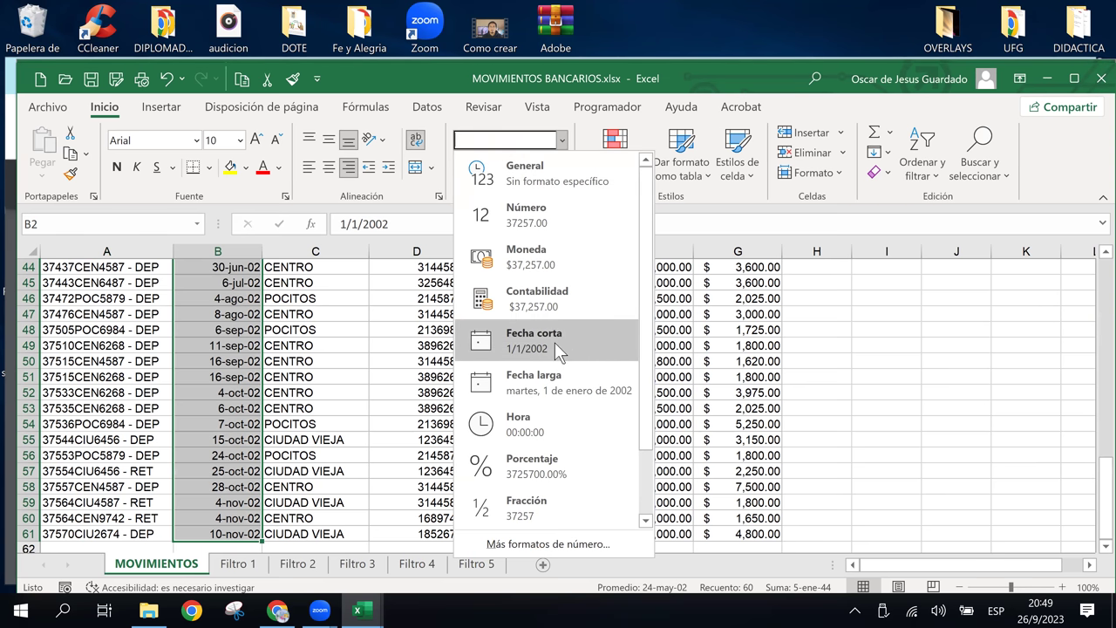
left_click(558, 349)
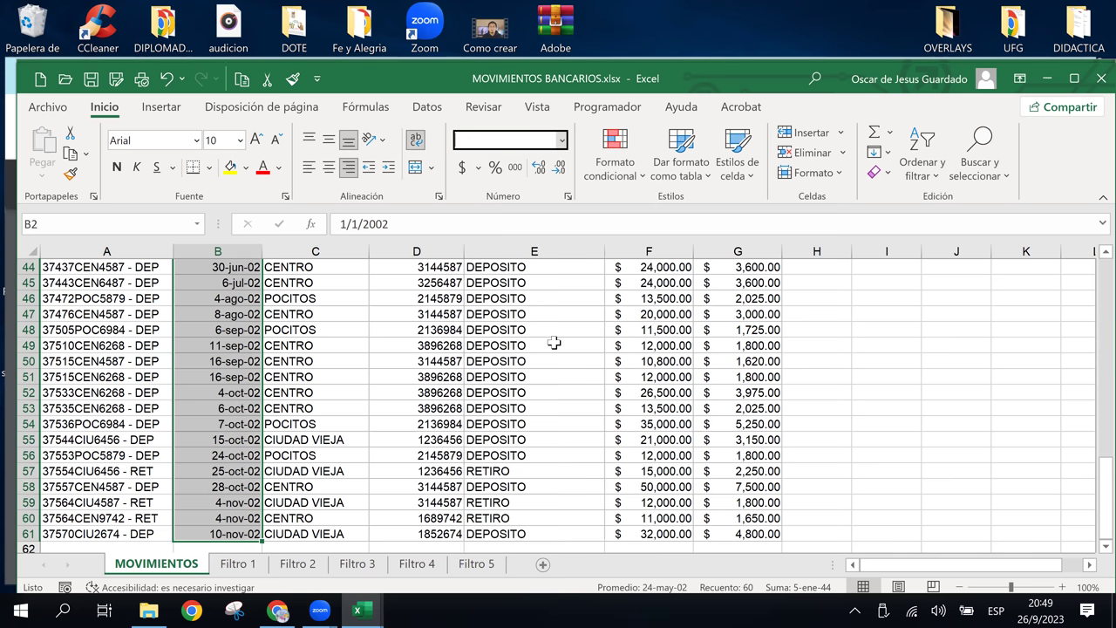
left_click(224, 328)
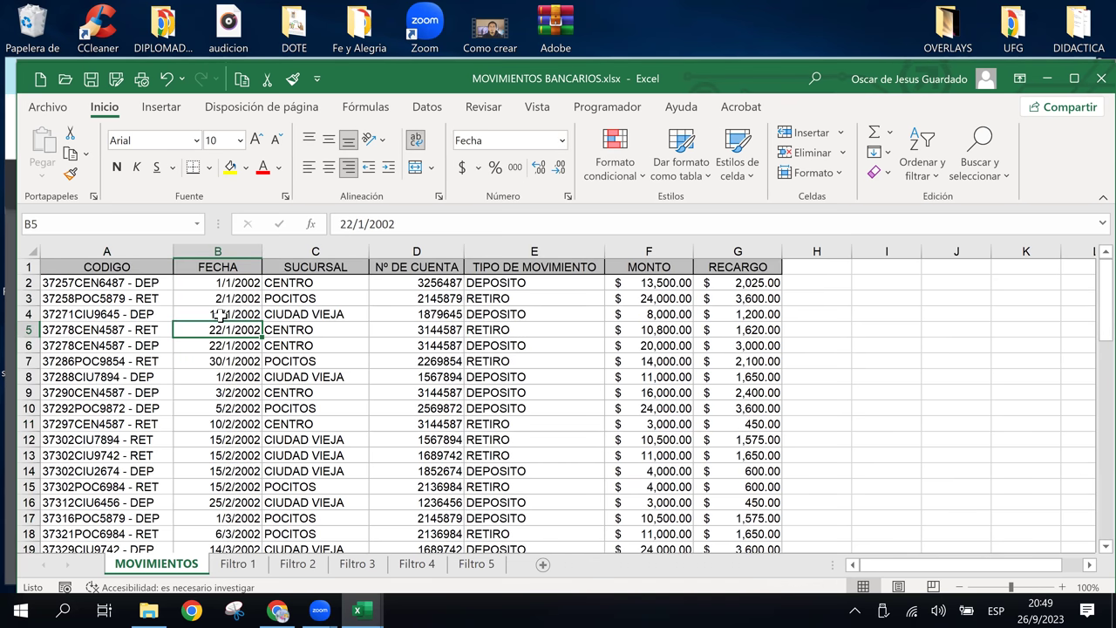
- Inspect the reformatted dates and the code formulas in rows 2 through 12
left_click(61, 298)
left_click(61, 279)
left_click(57, 328)
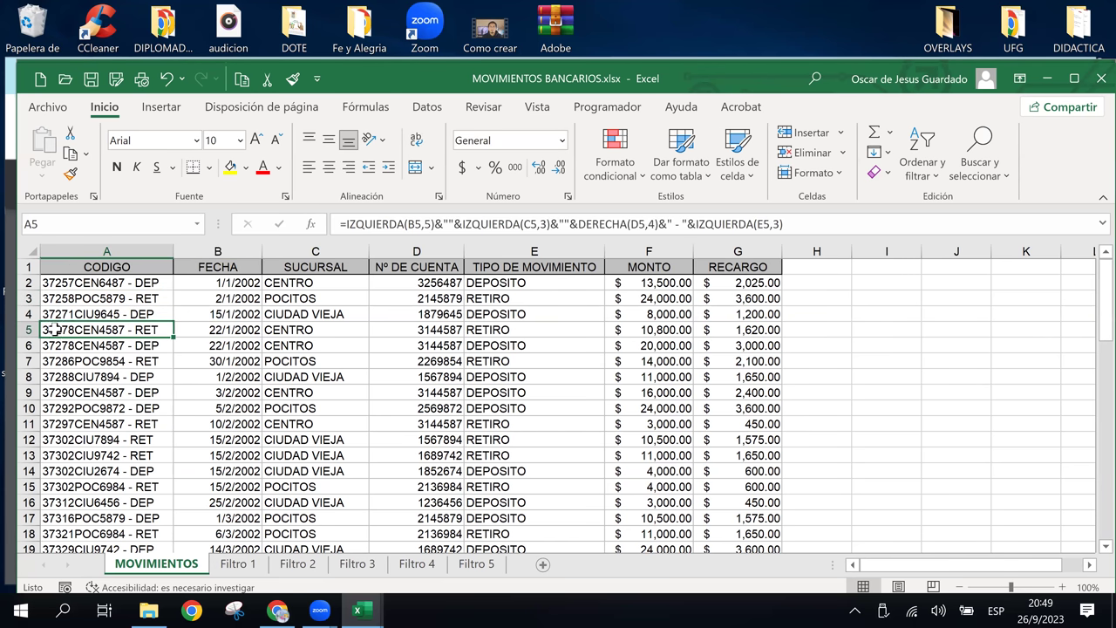
left_click(85, 425)
left_click(255, 360)
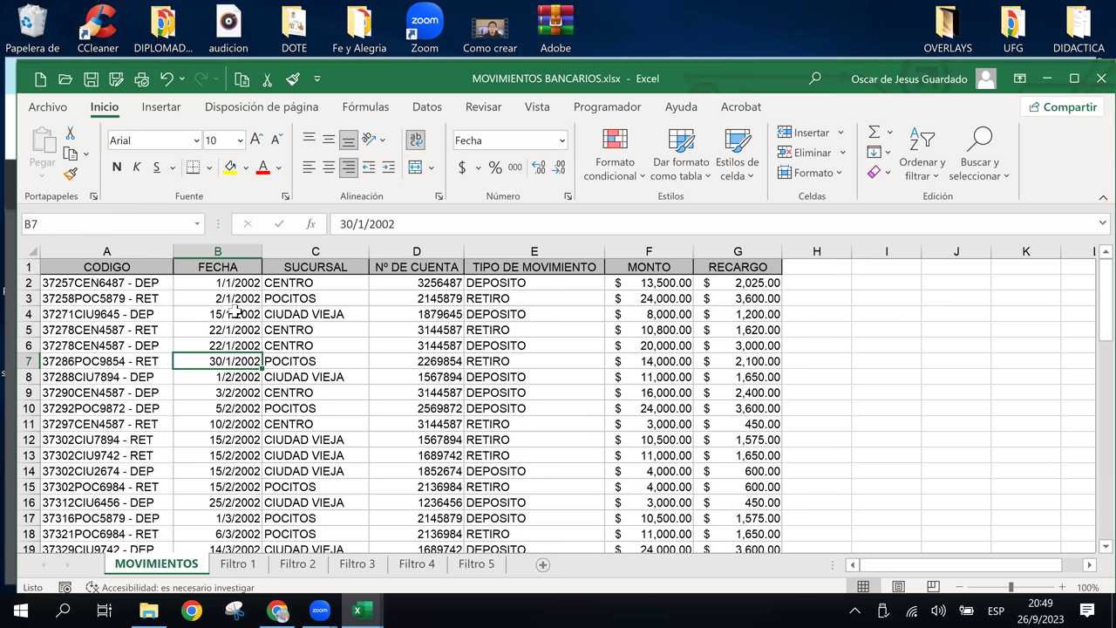
left_click(240, 299)
left_click(314, 424)
left_click(244, 332)
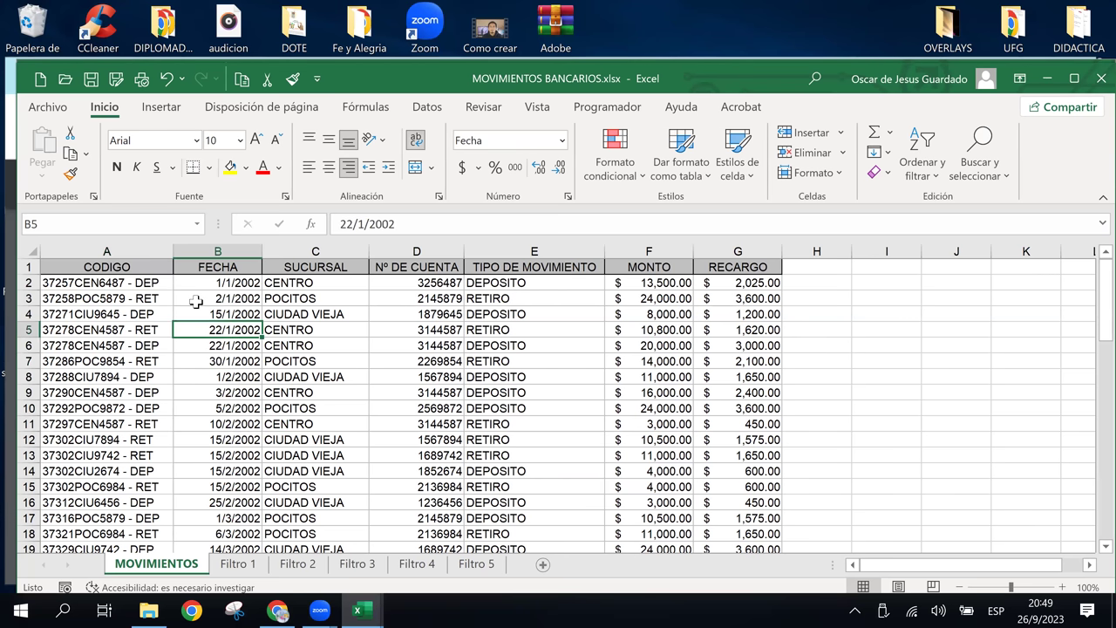
left_click(46, 284)
left_click(69, 364)
left_click(84, 406)
left_click(70, 345)
left_click(70, 313)
left_click(89, 438)
left_click(93, 348)
left_click(60, 288)
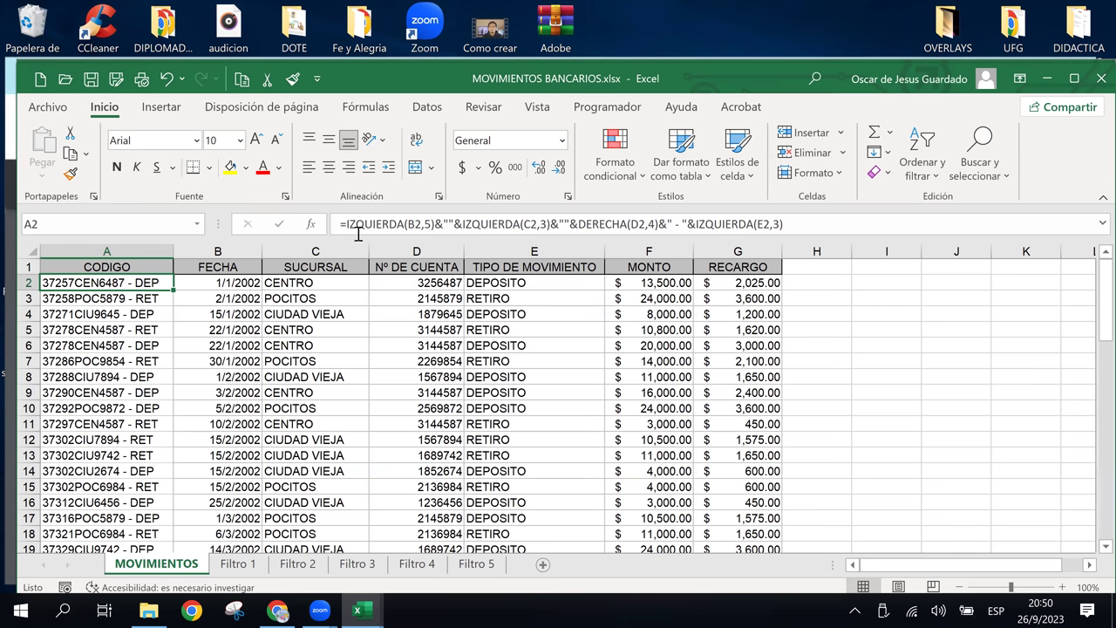
left_click(389, 224)
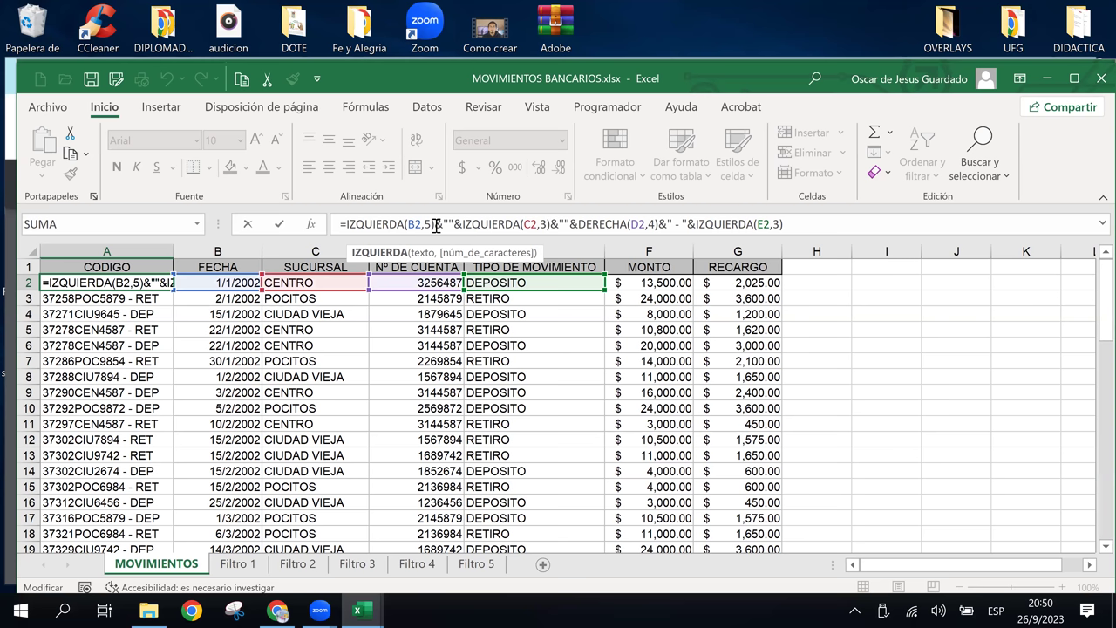
key("shift+End")
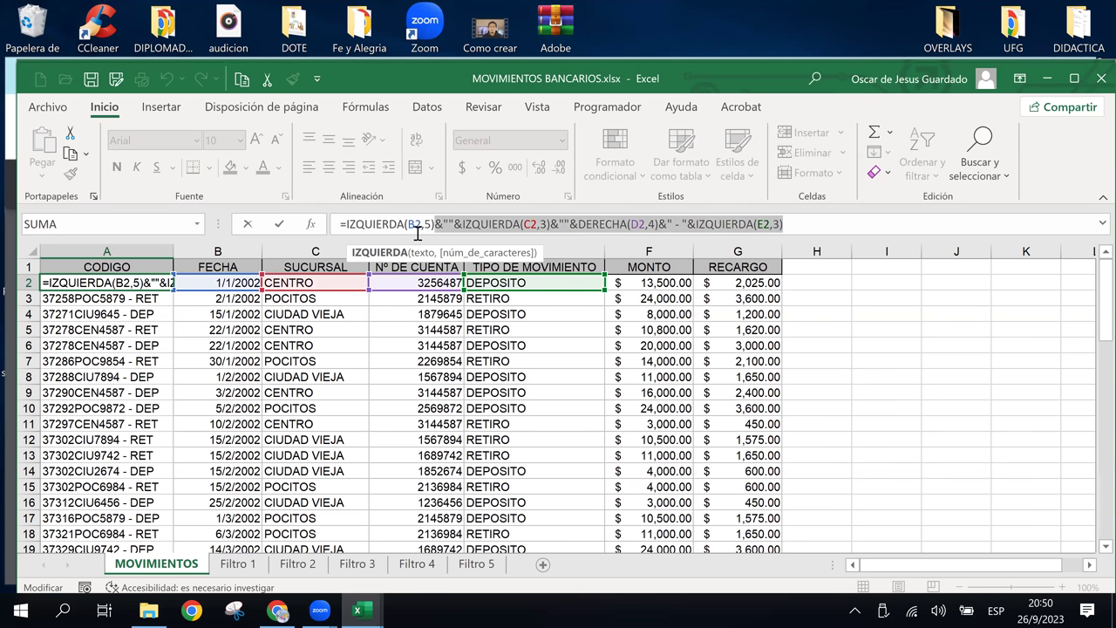
key("Left")
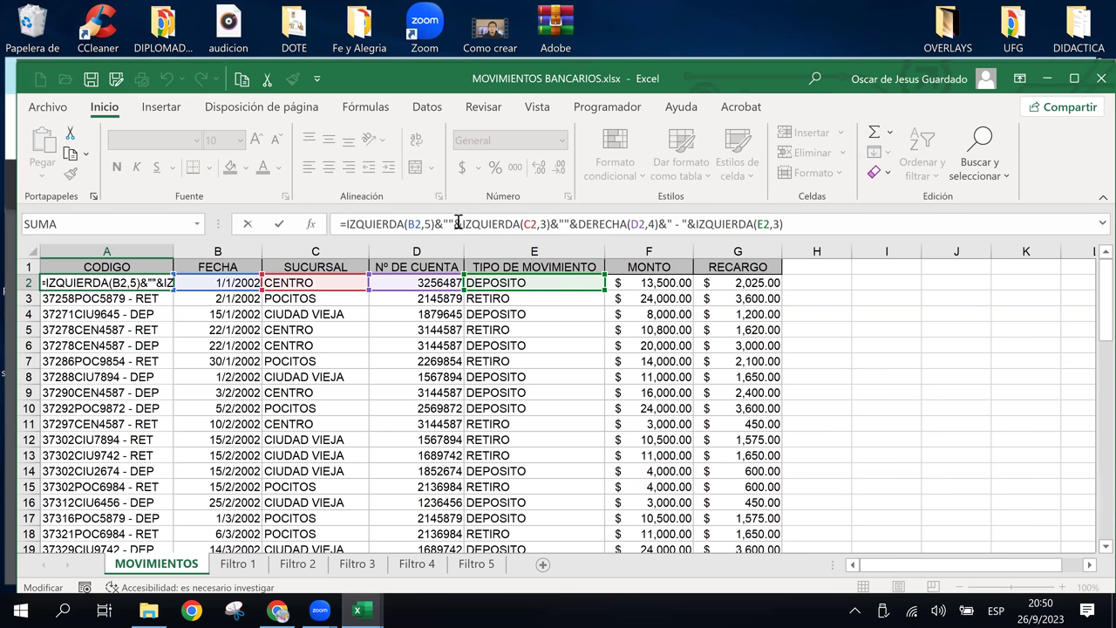
left_click_drag(464, 224, 347, 225)
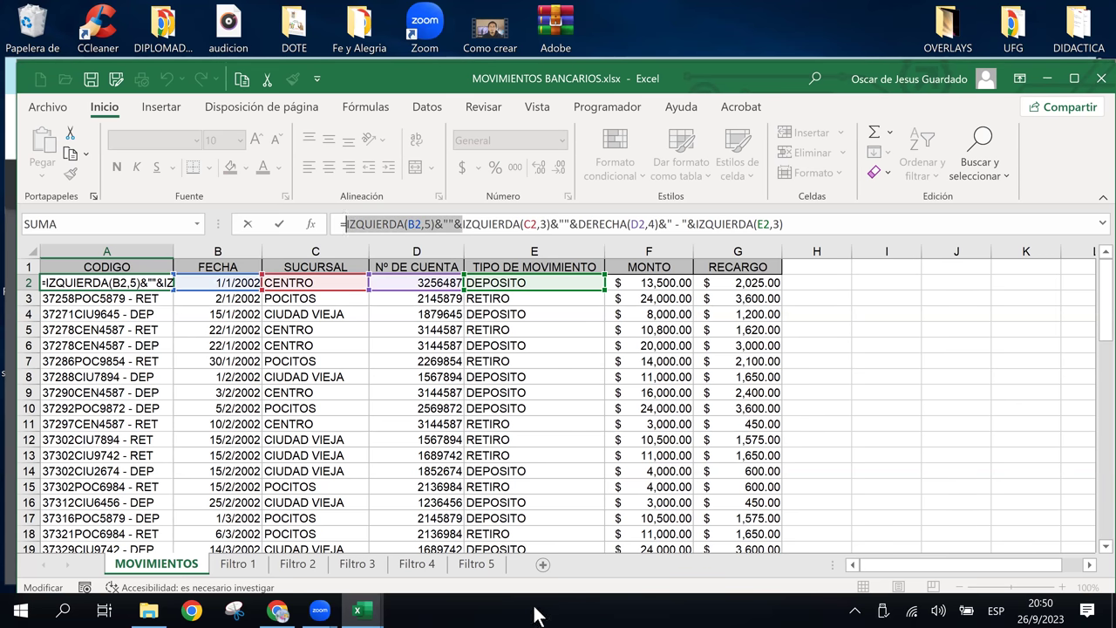
key("Delete")
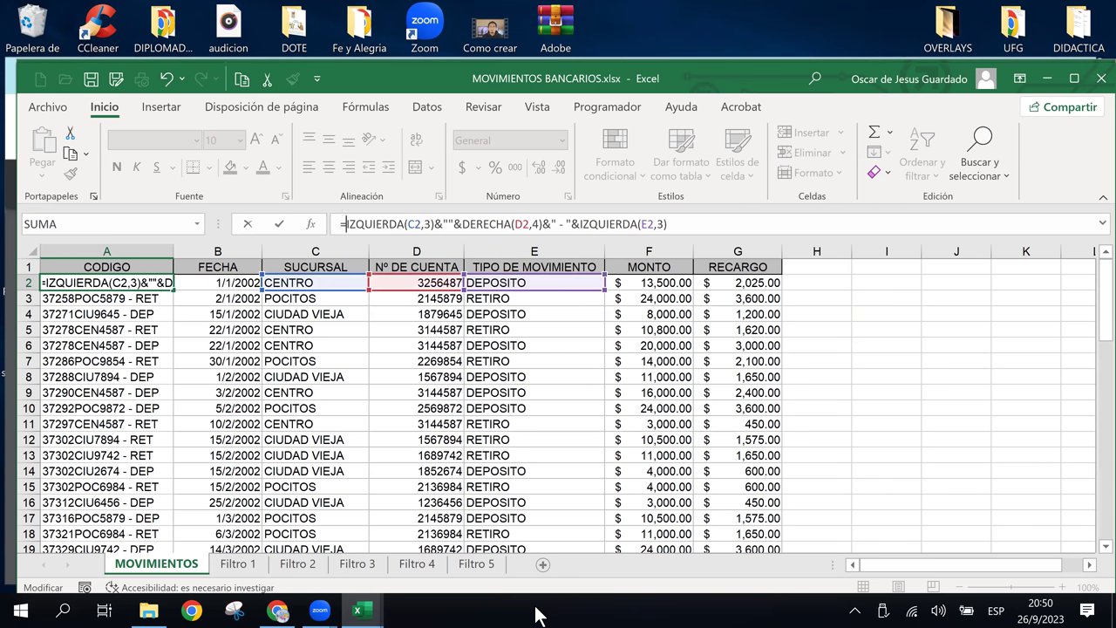
key("Return")
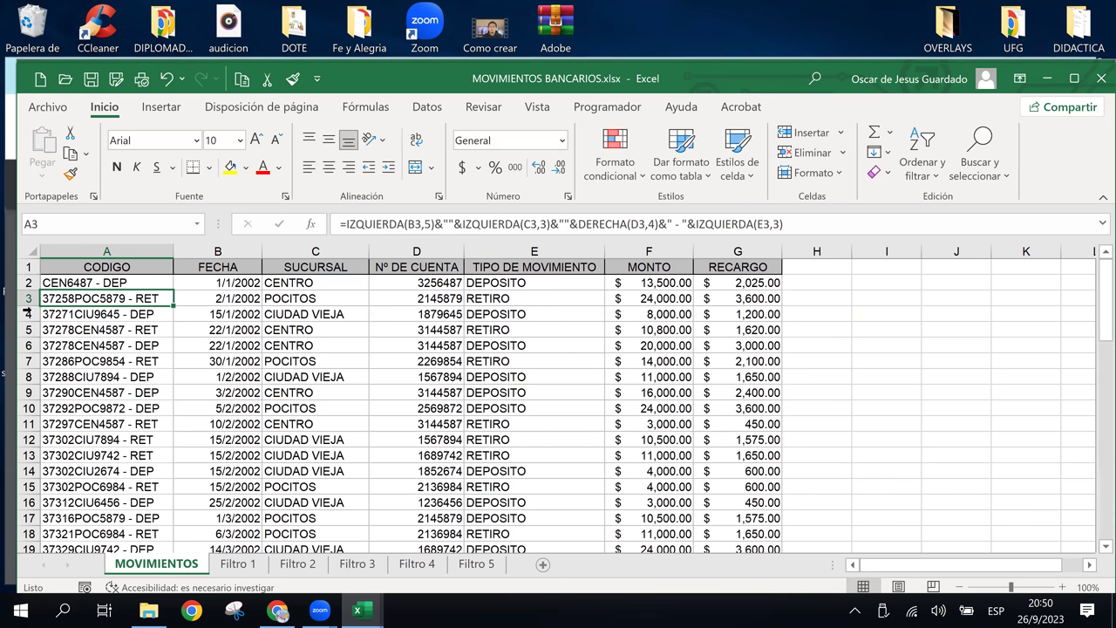
left_click(80, 272)
left_click(139, 287)
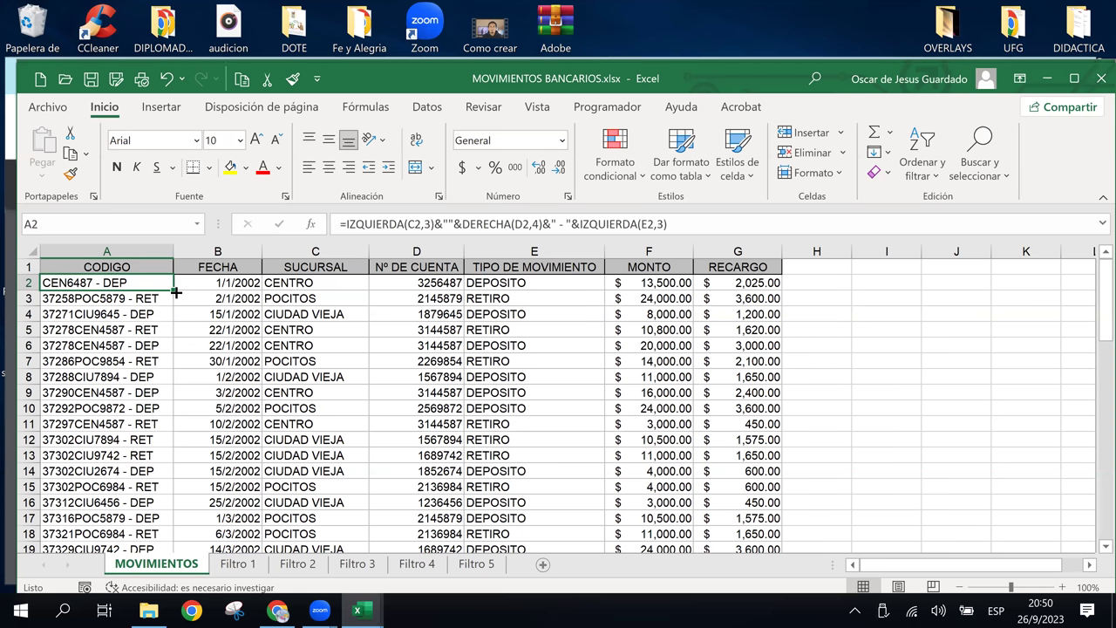
double_click(173, 290)
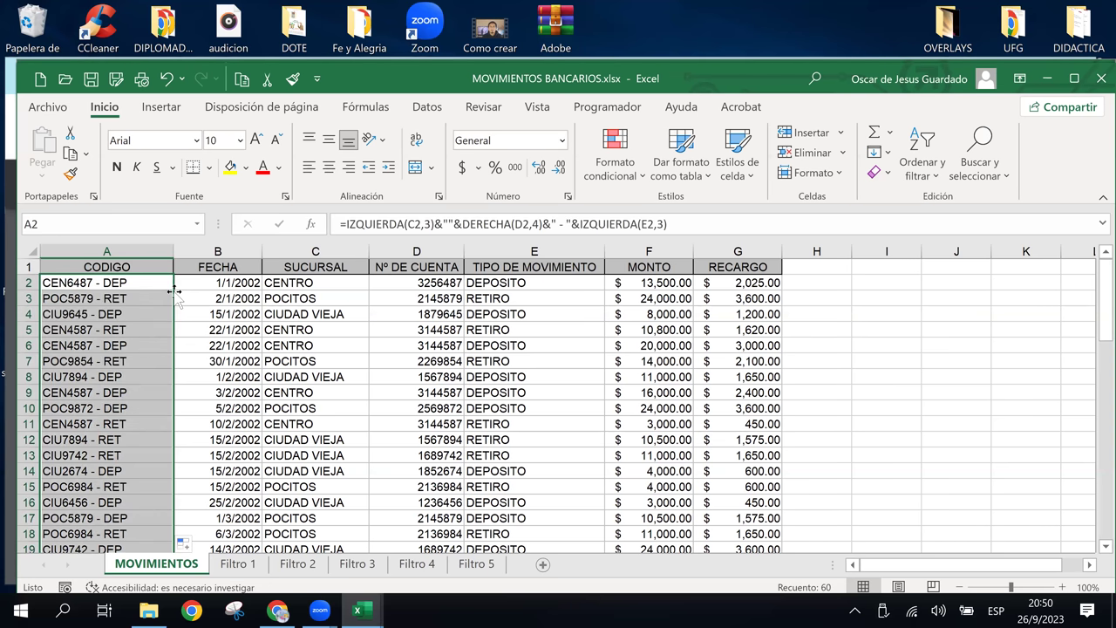
left_click(150, 403)
left_click(84, 344)
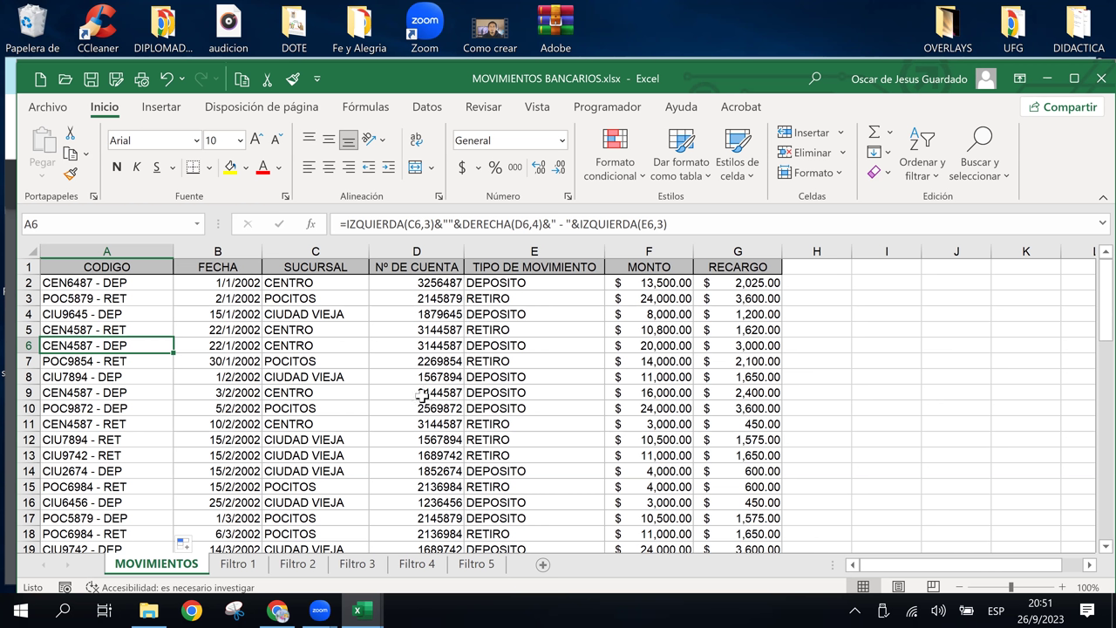
left_click(121, 281)
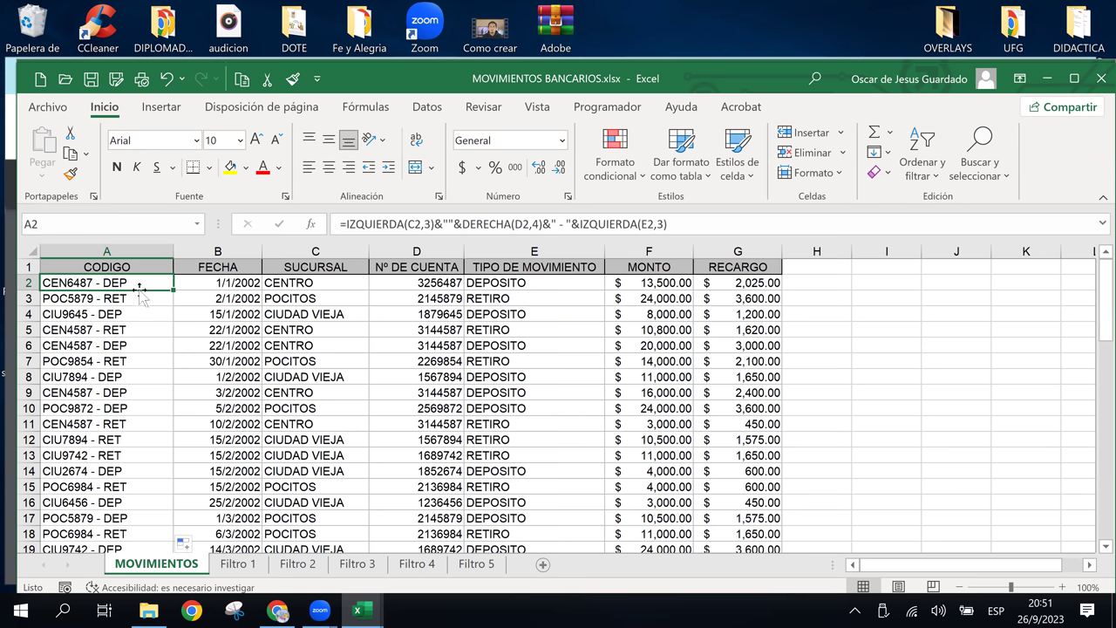
left_click(159, 317)
left_click(118, 365)
left_click(98, 298)
left_click(118, 365)
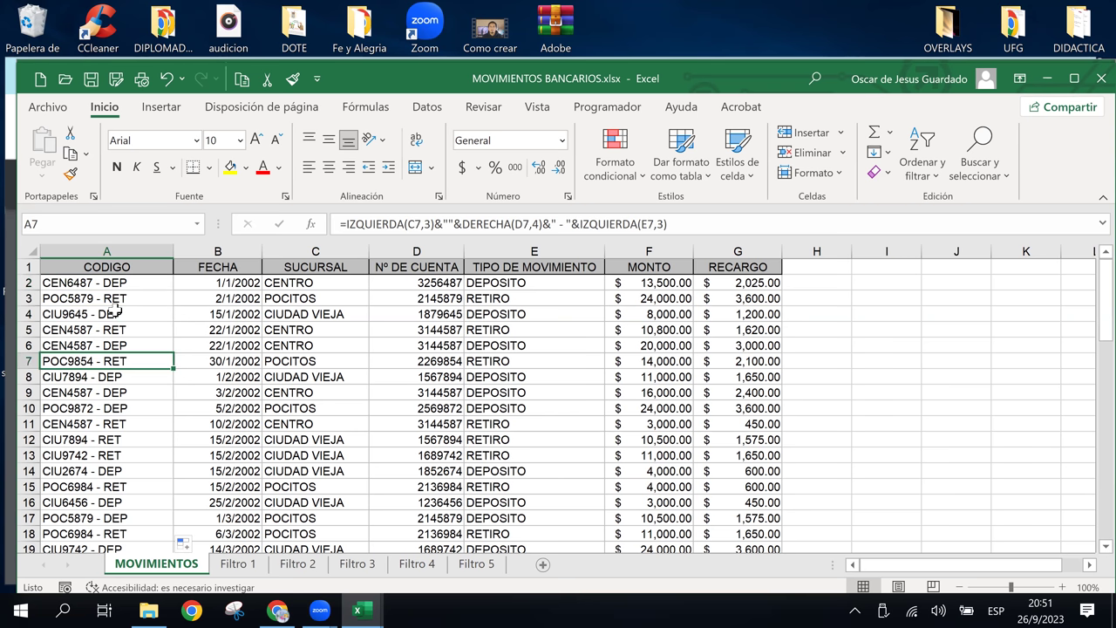
left_click(314, 286)
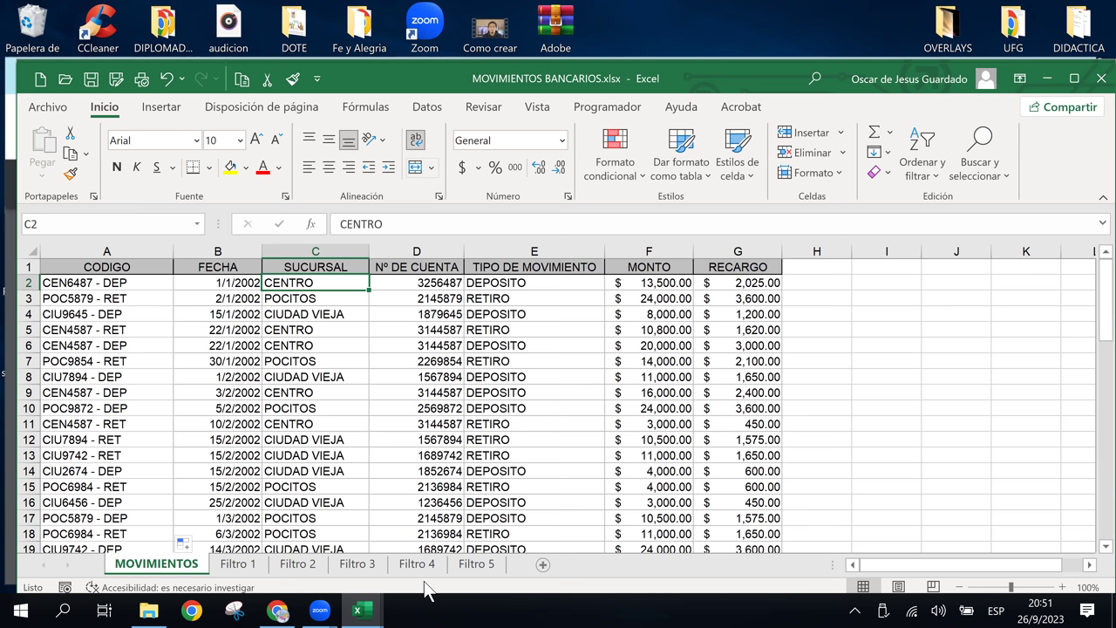
left_click(379, 615)
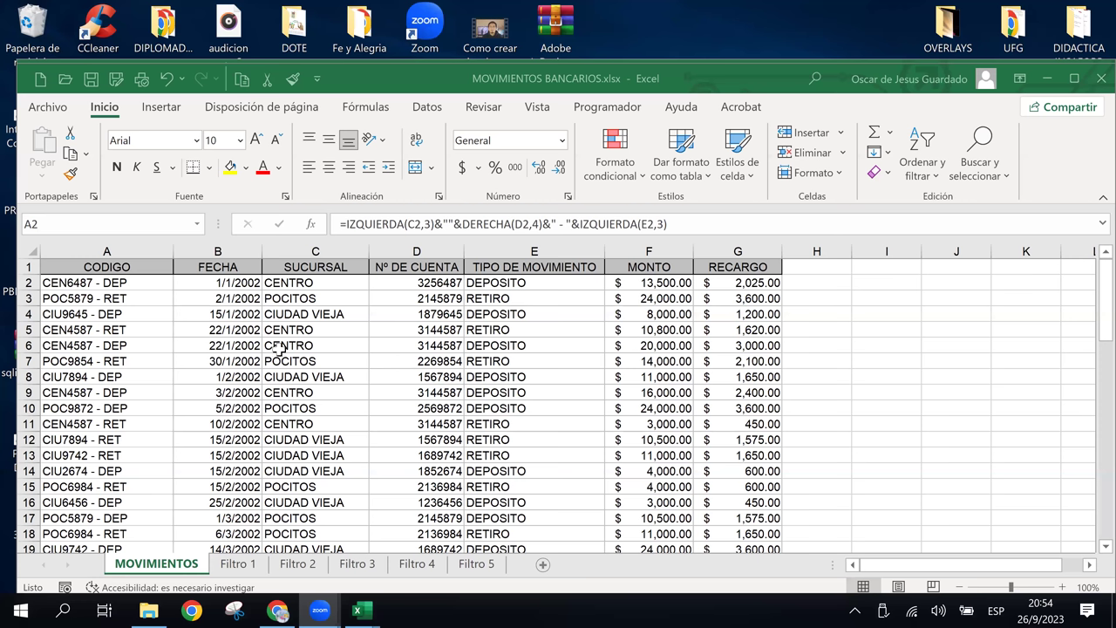
key("Down")
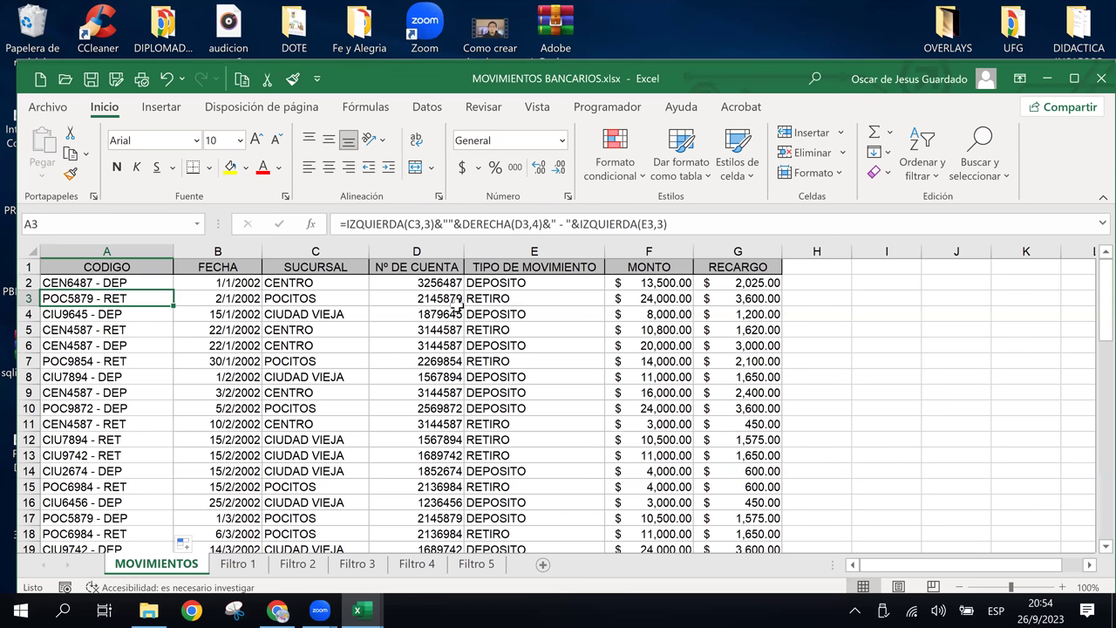
double_click(179, 284)
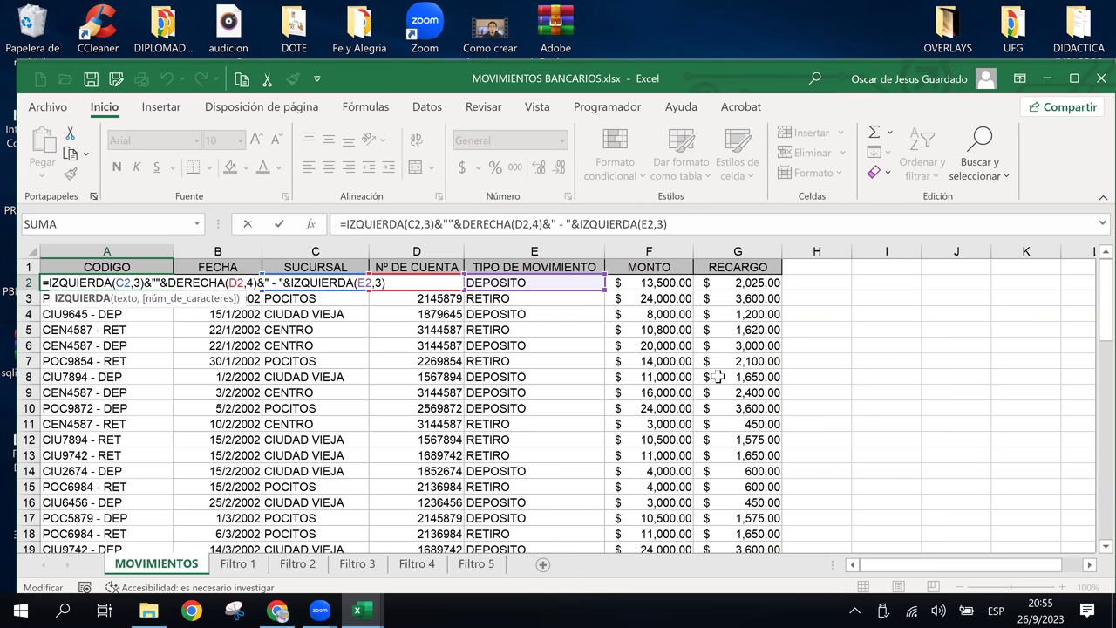
key("Return")
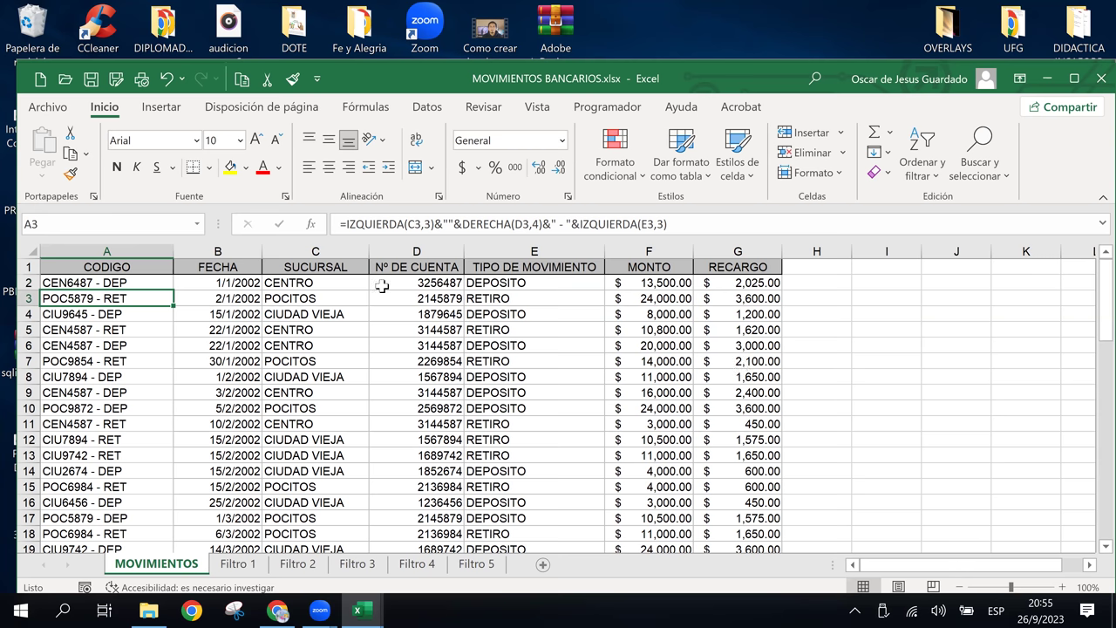
left_click(293, 281)
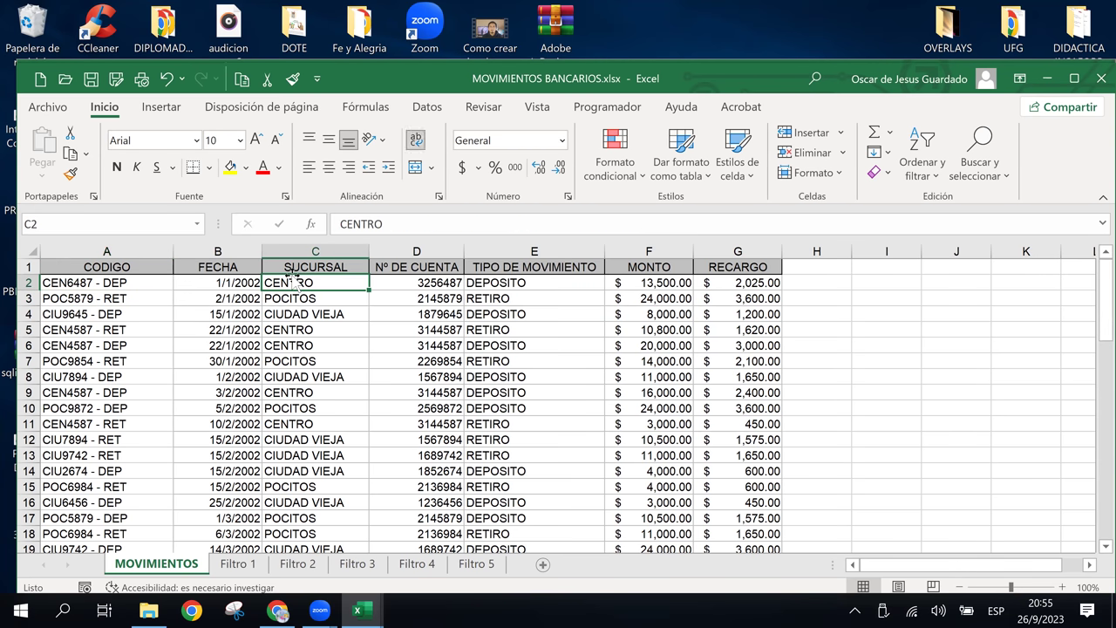
- Open the MOVIMIENTOS table's data form (Datos > Formulario) and start a new blank record
left_click(218, 266)
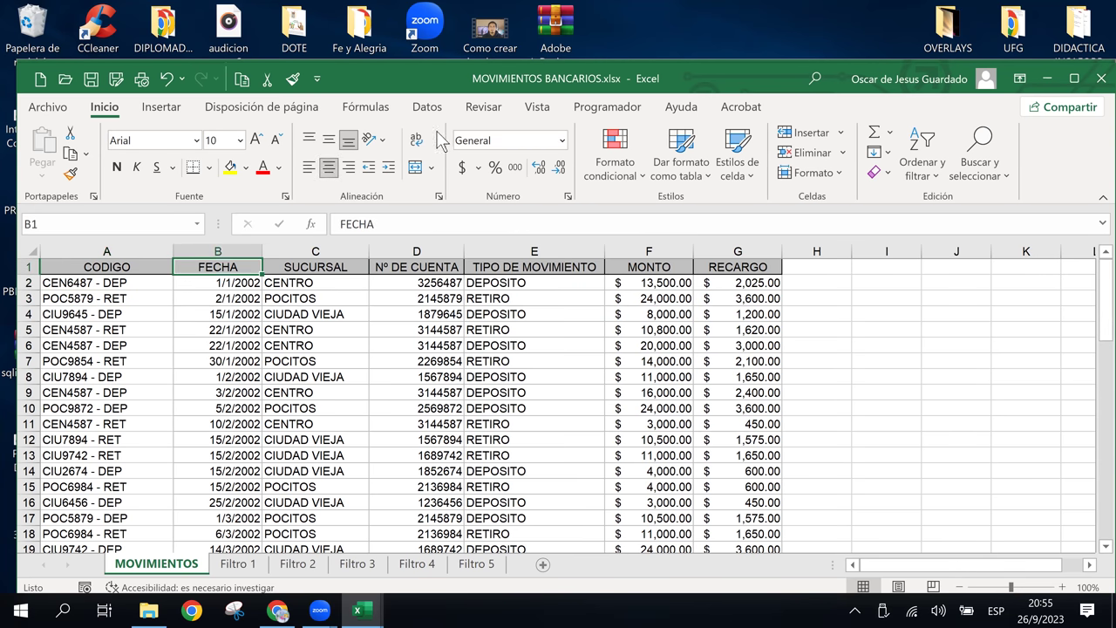
left_click(427, 106)
left_click(1011, 150)
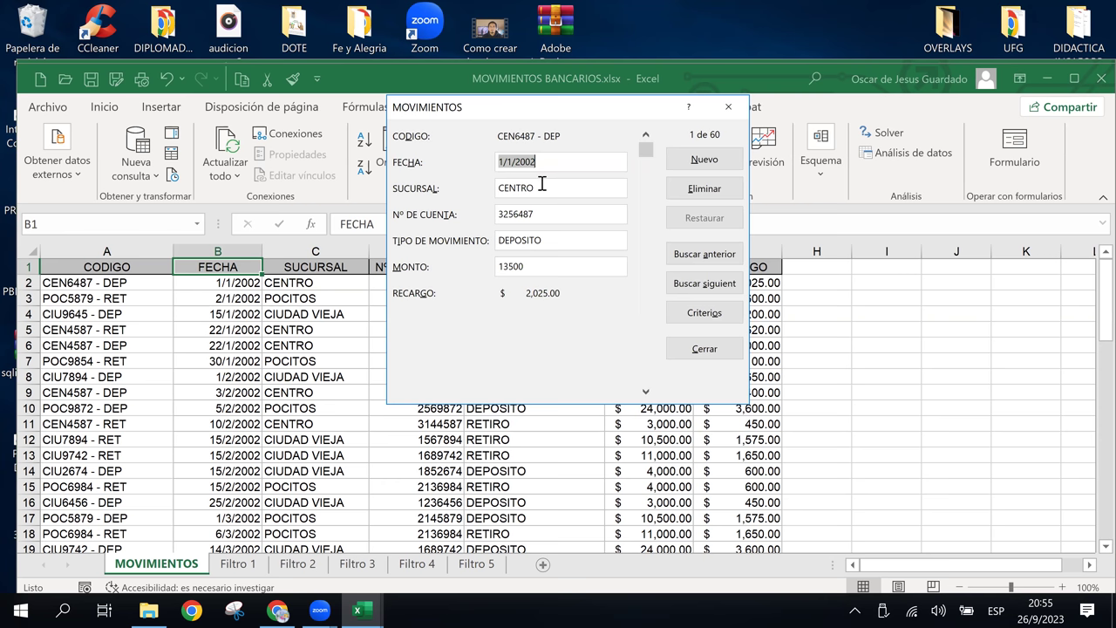
left_click(704, 159)
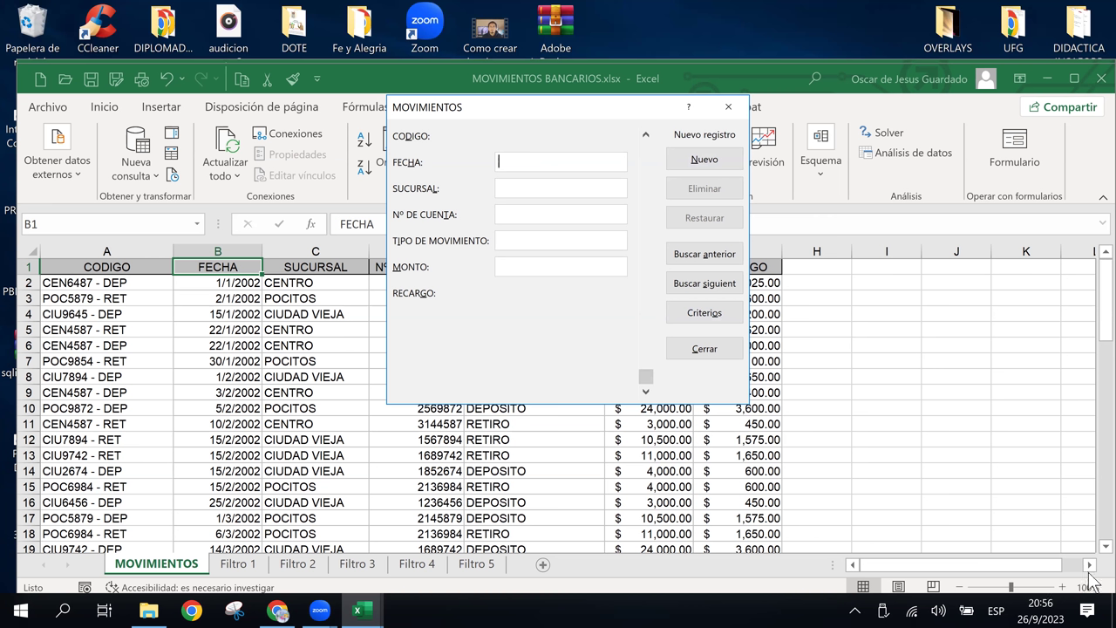
- Enter FECHA 22/5/2022, SUCURSAL CENTRO, and the account number in Nº DE CUENTA
type("22")
type("/5")
type("/2022")
left_click(543, 188)
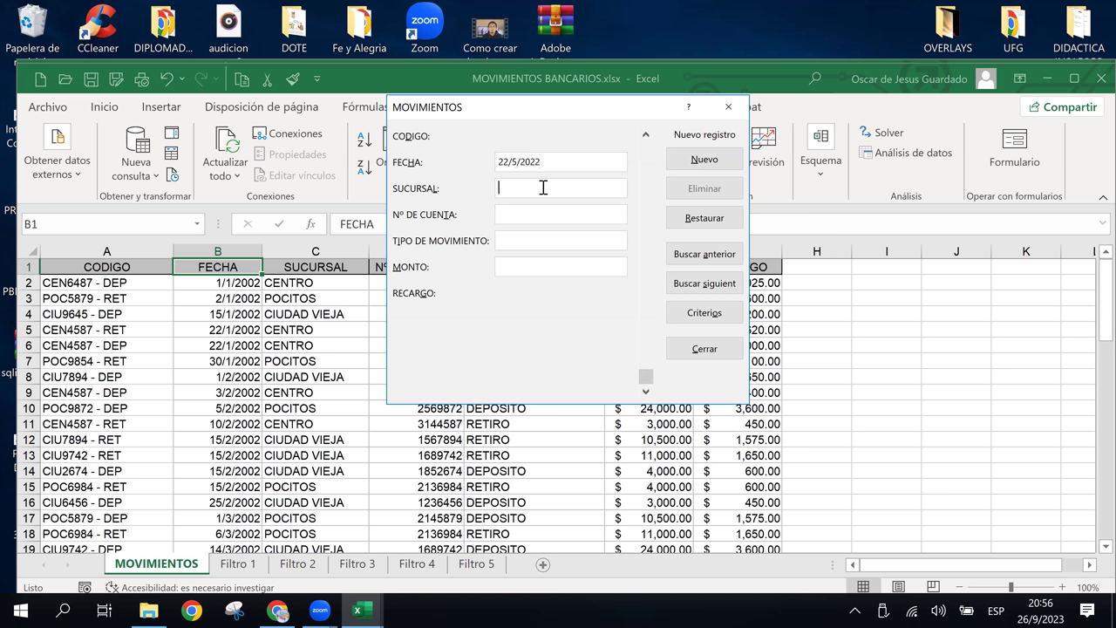
type("CENTRO")
left_click(515, 214)
left_click_drag(702, 105, 883, 98)
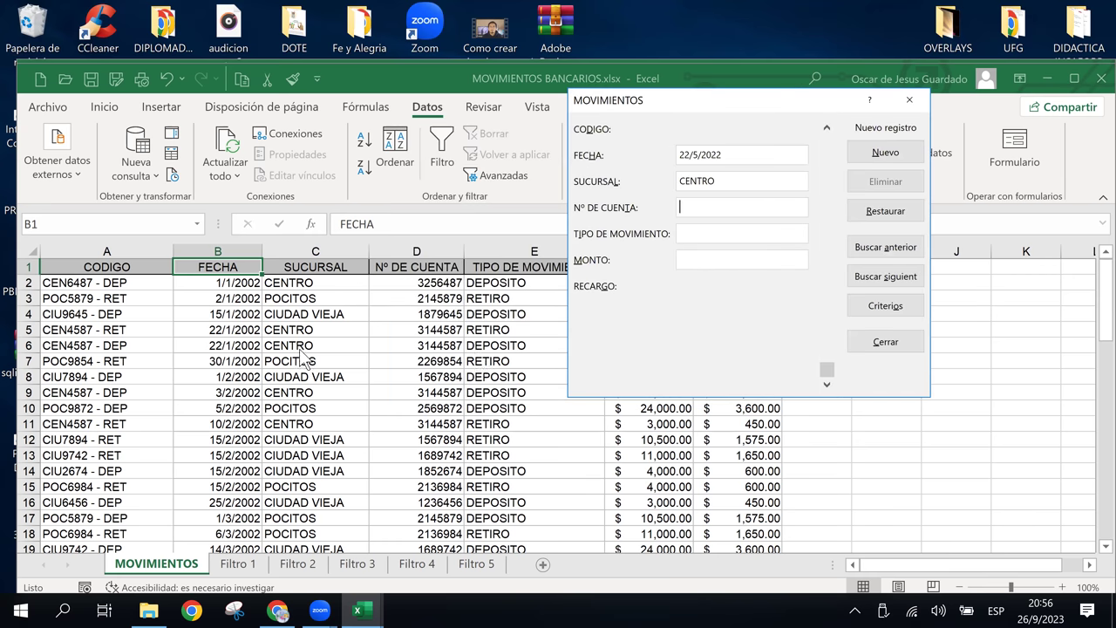
- Enter TIPO DE MOVIMIENTO RETIRO and MONTO 5000, then save the record with Nuevo
left_click(698, 233)
type("RETIRO")
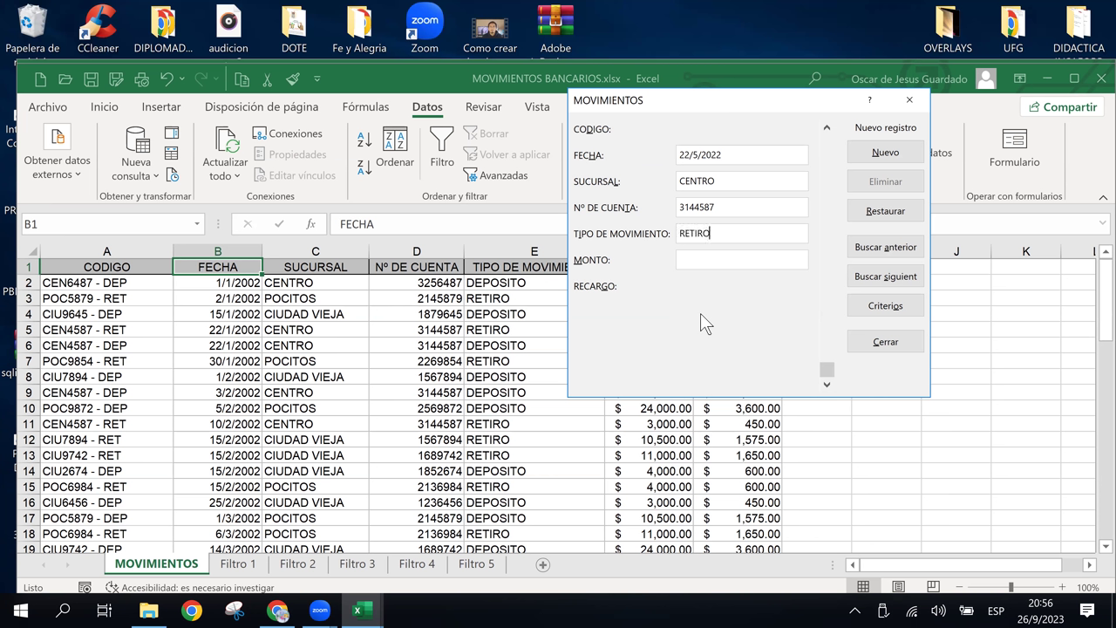
left_click(705, 257)
type("5000")
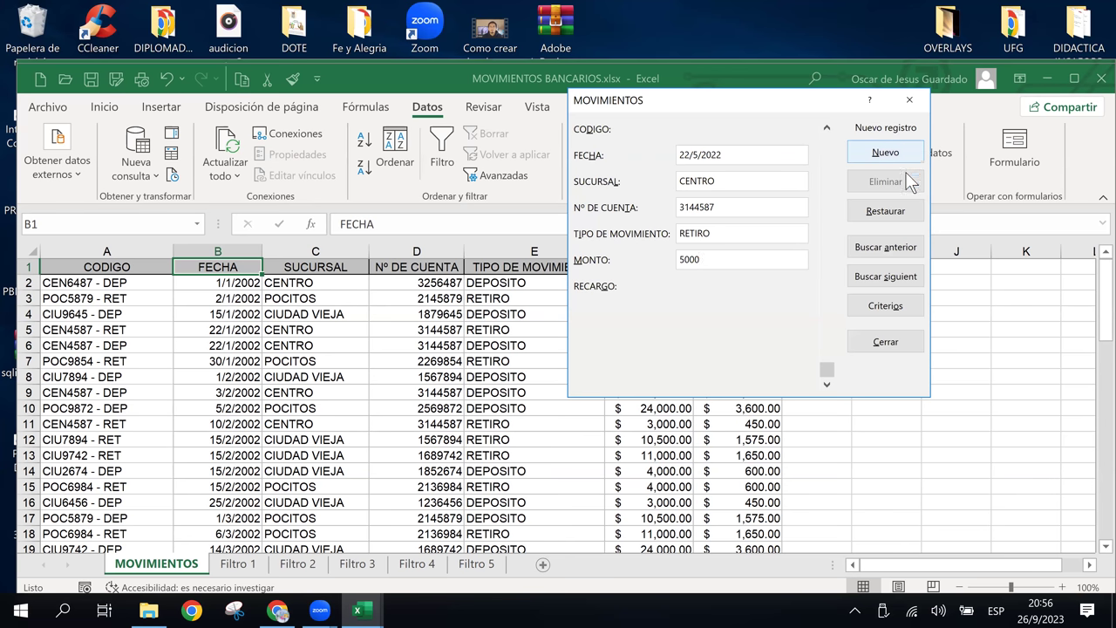
left_click(885, 152)
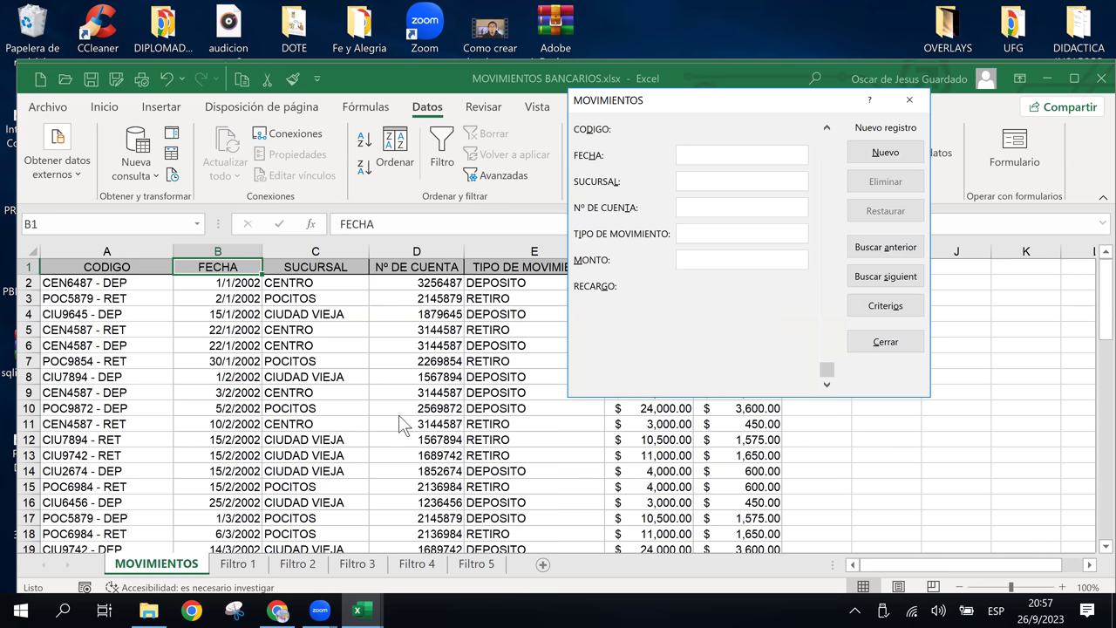
left_click(885, 341)
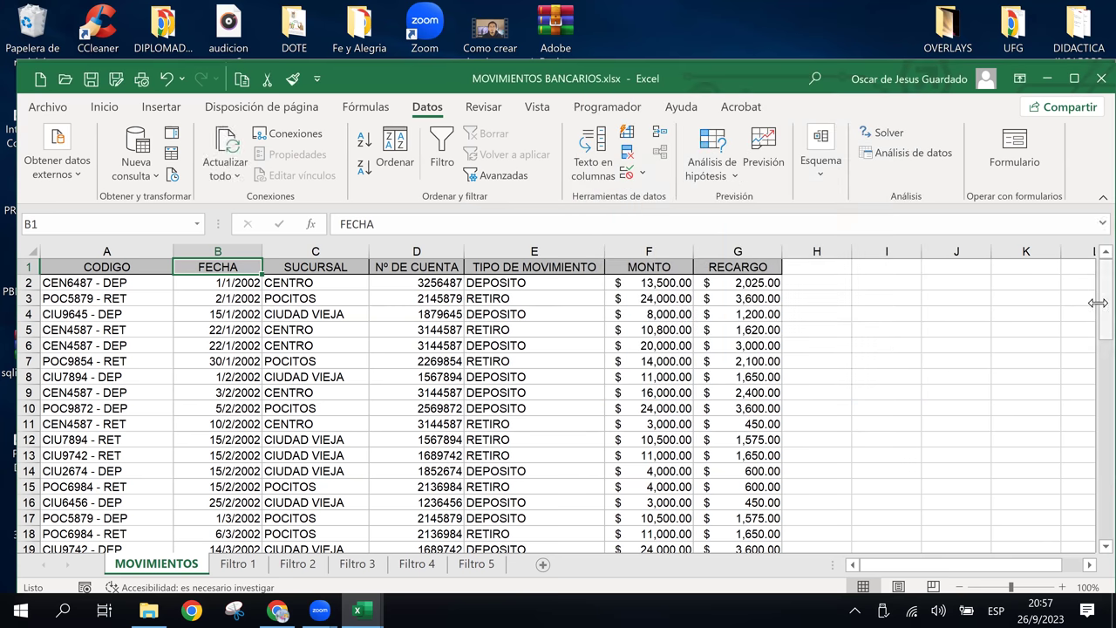
left_click_drag(1097, 302, 1088, 303)
scroll(1081, 412, "down", 15)
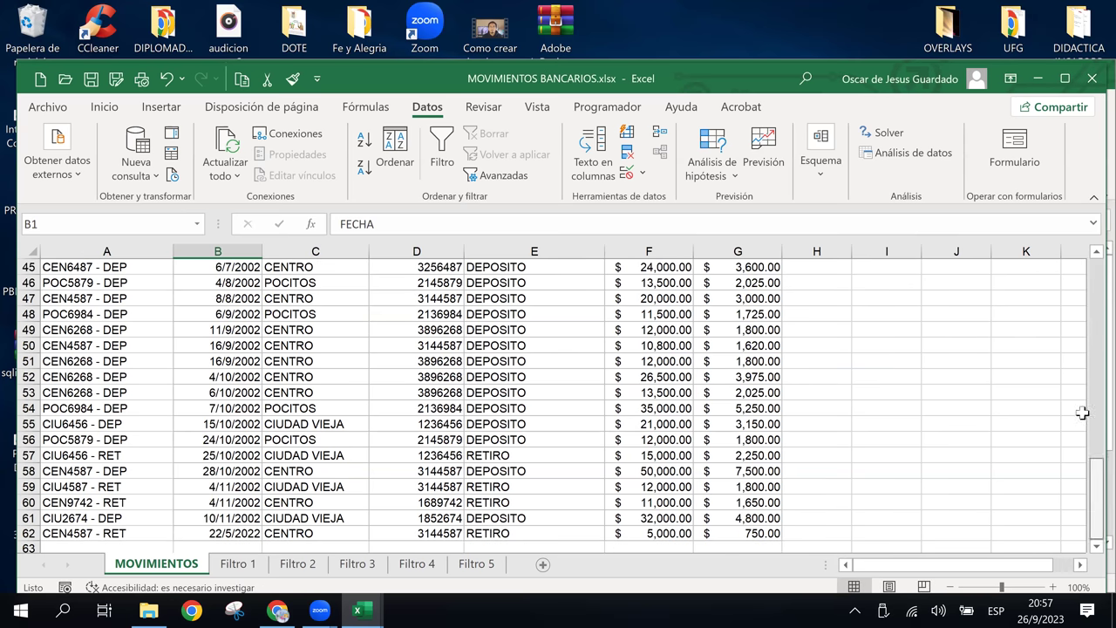
double_click(1096, 544)
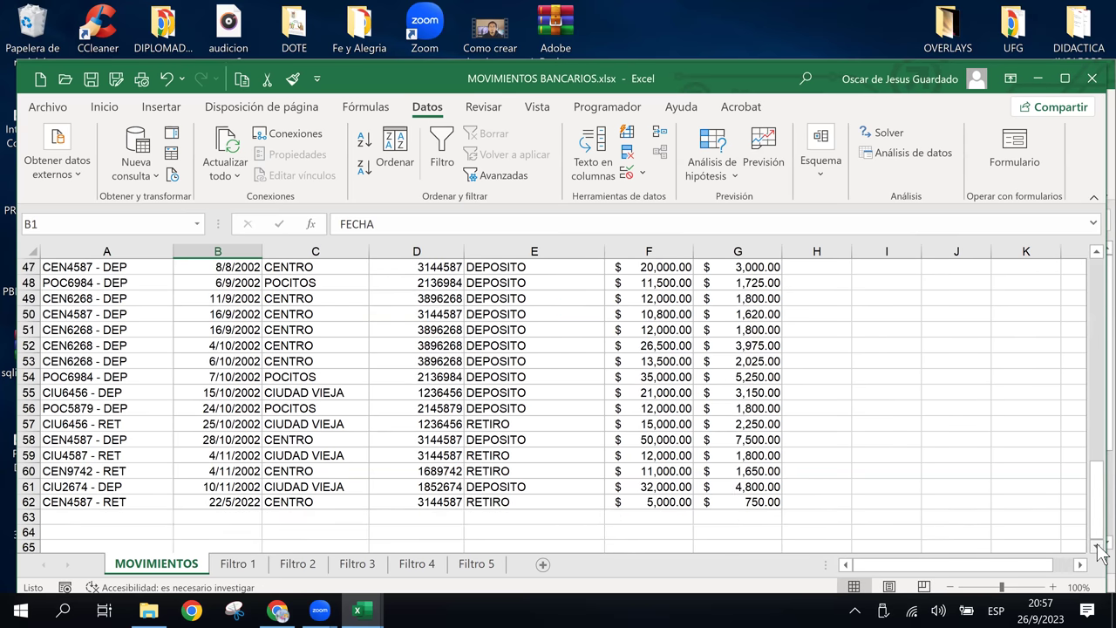
left_click(659, 504)
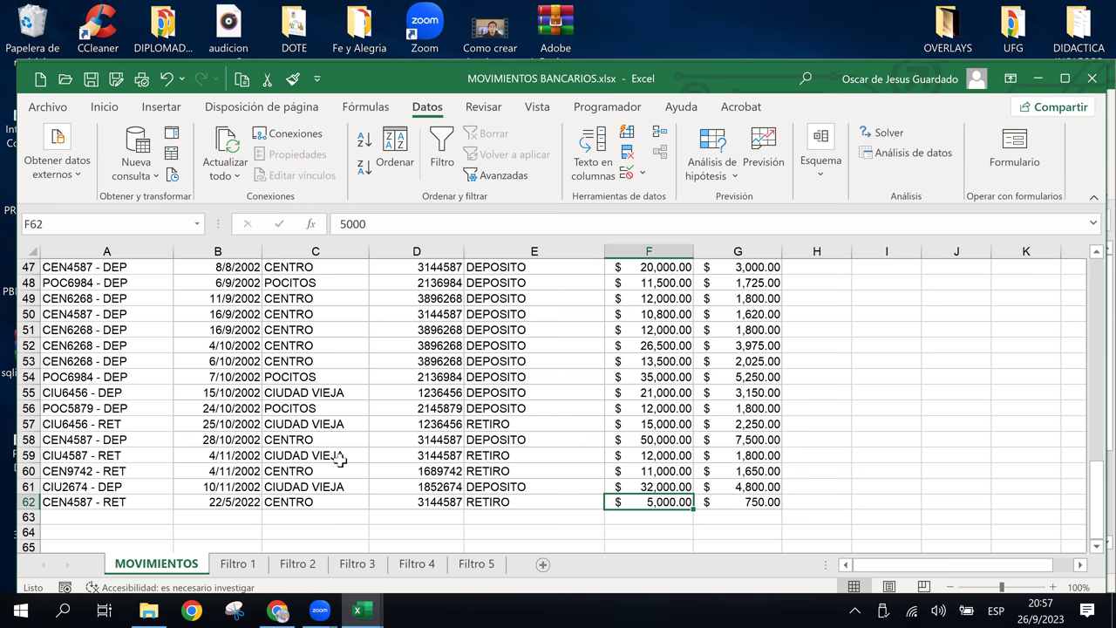
left_click(137, 502)
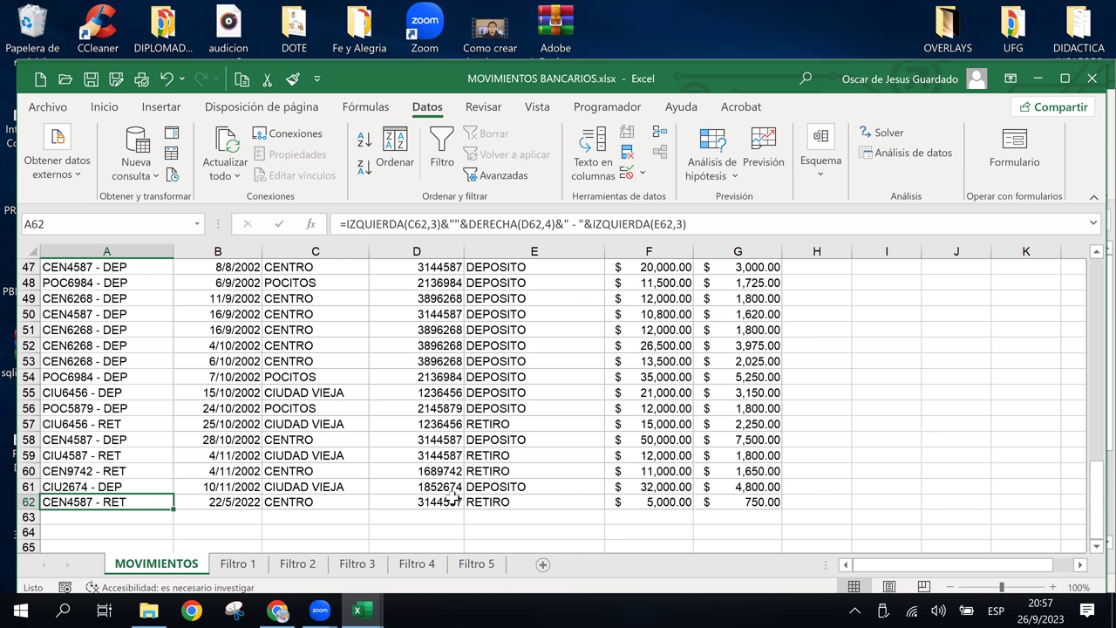
scroll(589, 457, "up", 11)
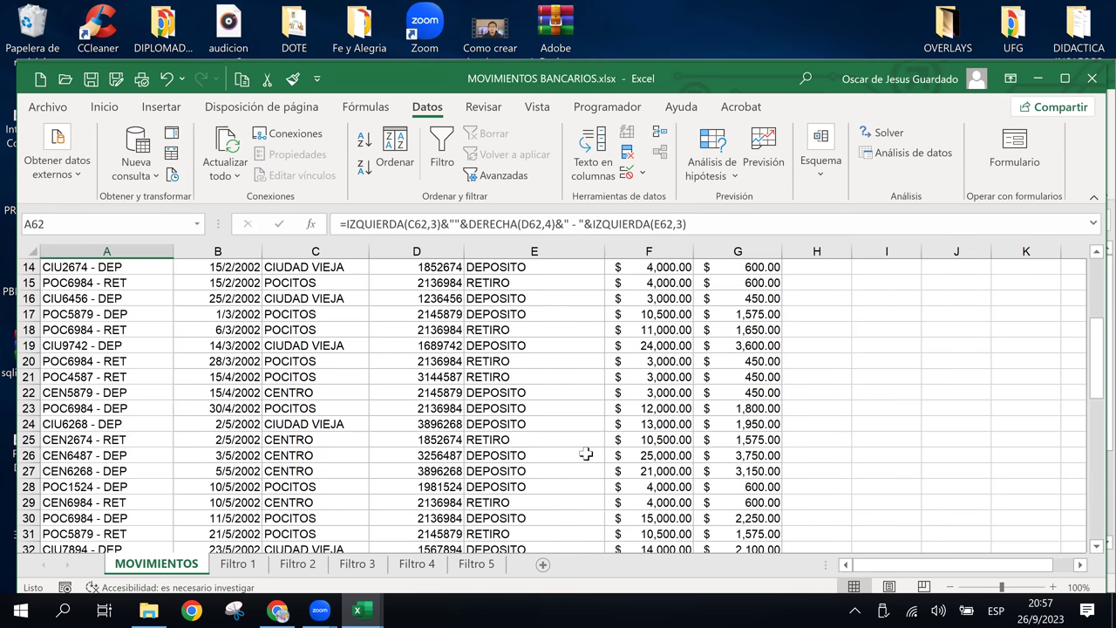
scroll(586, 454, "up", 5)
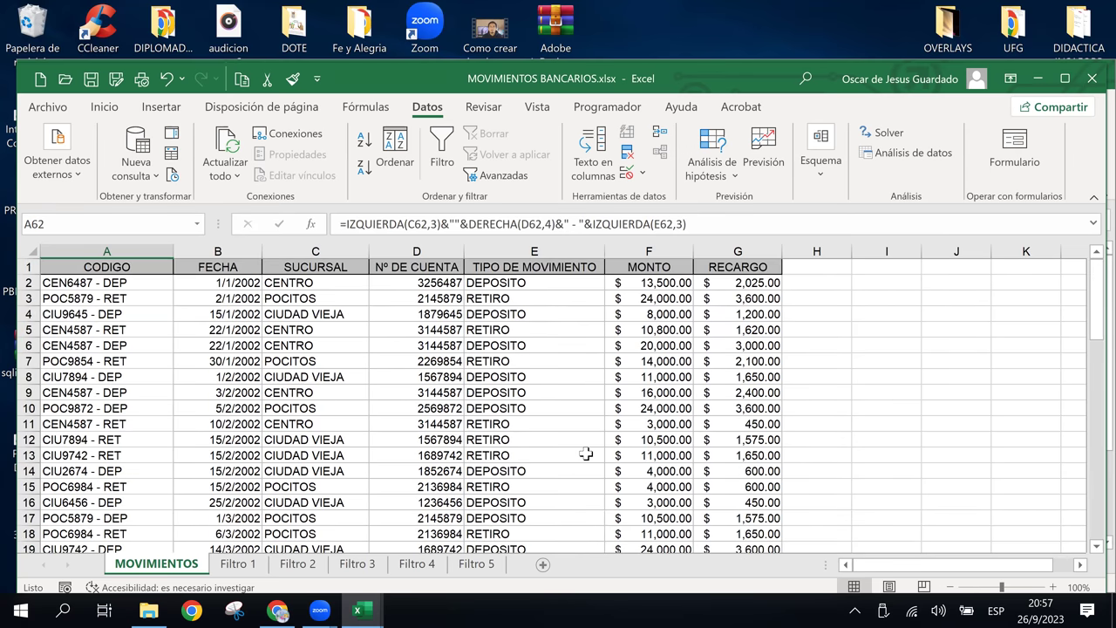
left_click(98, 280)
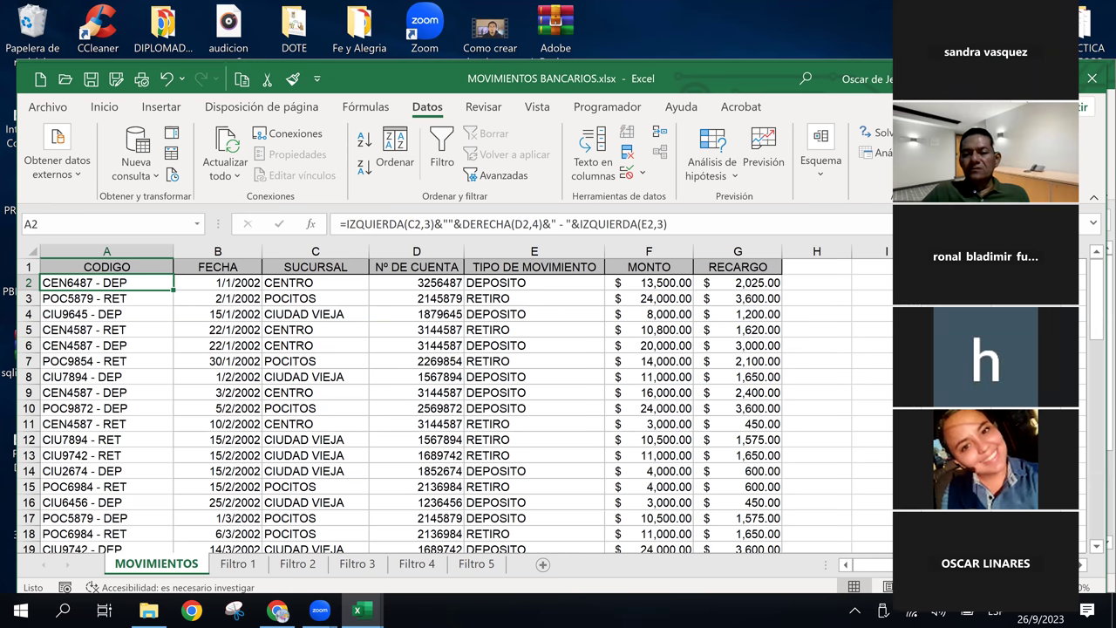
left_click(541, 392)
left_click(464, 335)
left_click(328, 314)
left_click(301, 391)
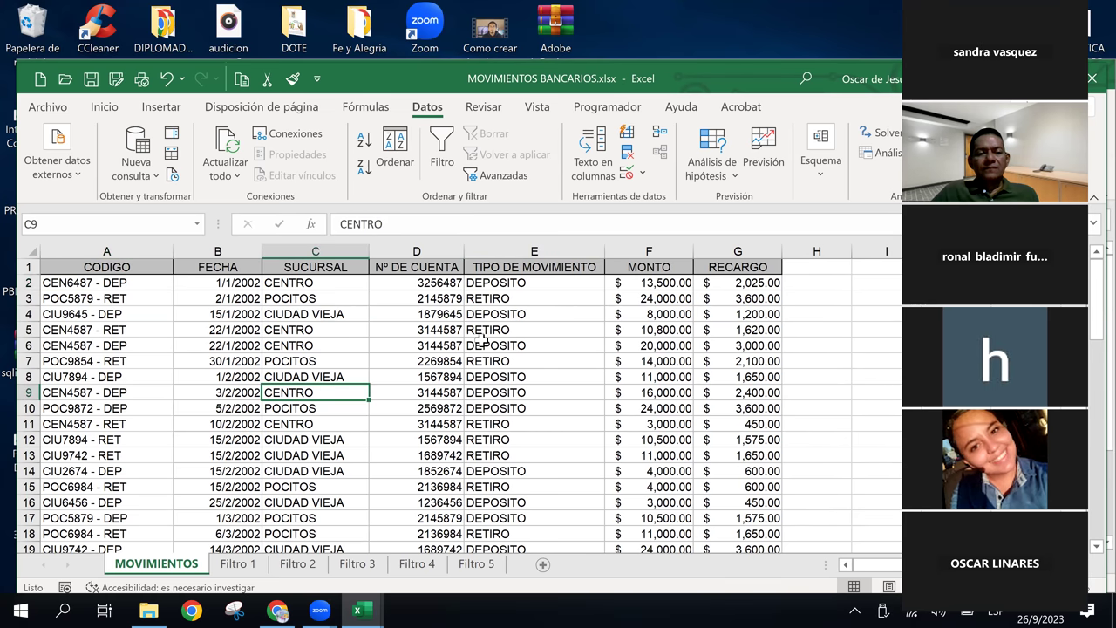
left_click(479, 342)
left_click(427, 332)
left_click(519, 298)
left_click(523, 424)
left_click(523, 345)
left_click(388, 312)
left_click(530, 312)
left_click(394, 285)
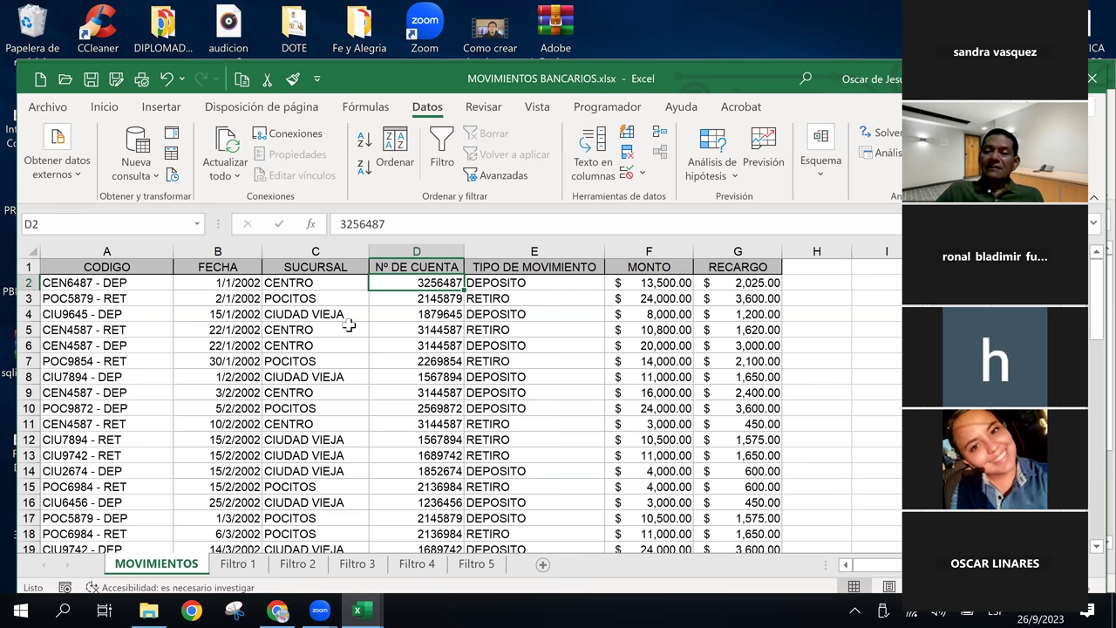
left_click(479, 298)
left_click(495, 371)
left_click(488, 314)
left_click(484, 298)
left_click(484, 285)
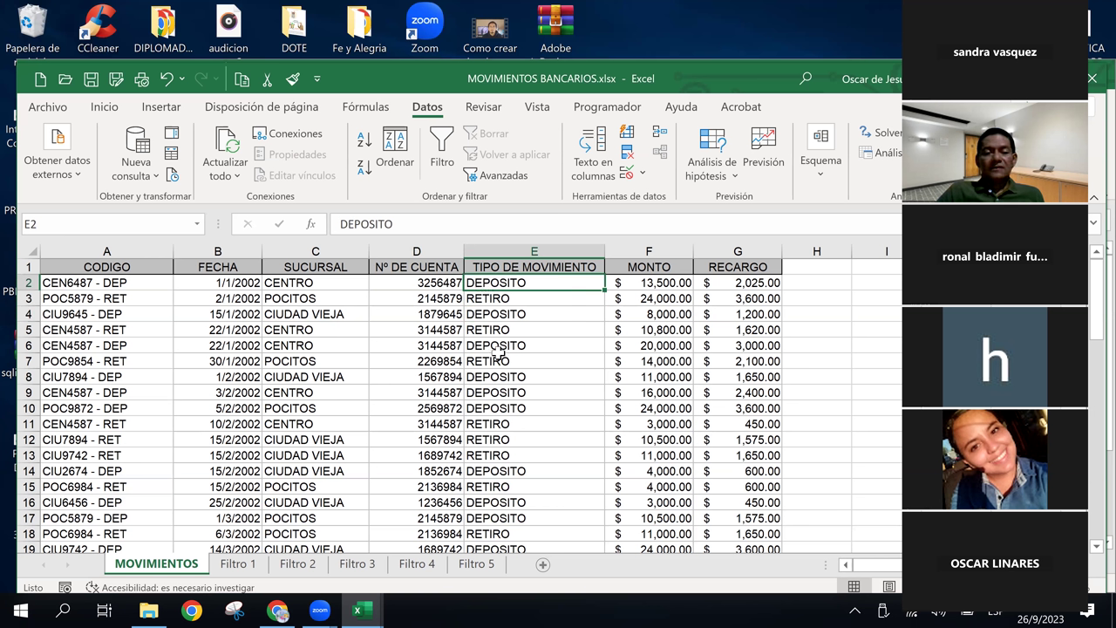
left_click(524, 346)
left_click(497, 312)
left_click(492, 298)
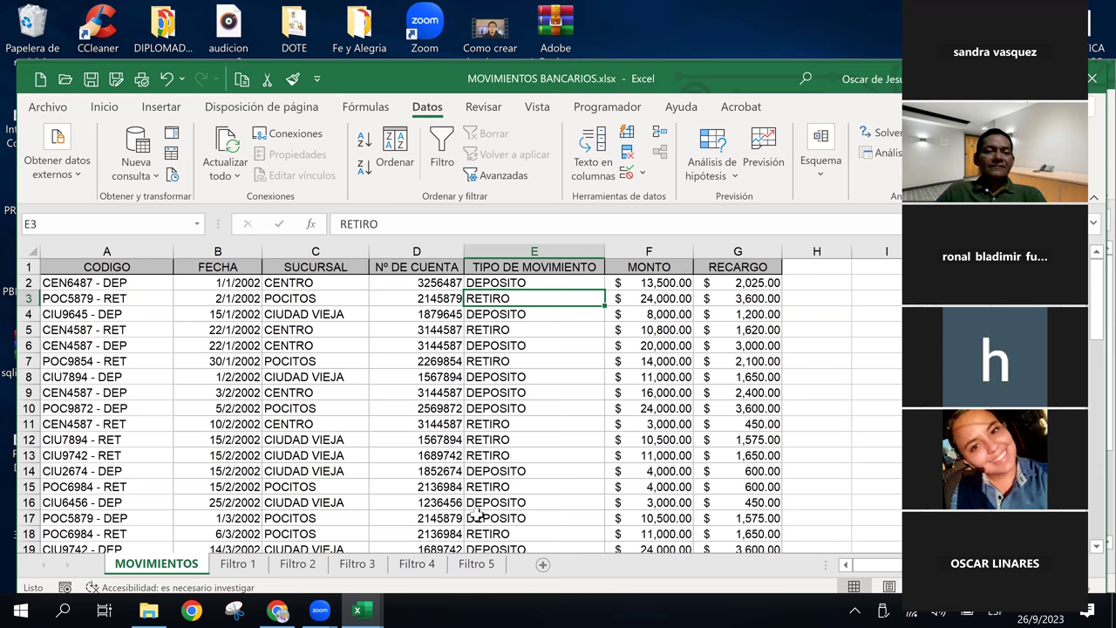
left_click(490, 410)
left_click(490, 471)
left_click(495, 378)
left_click(530, 439)
left_click(448, 392)
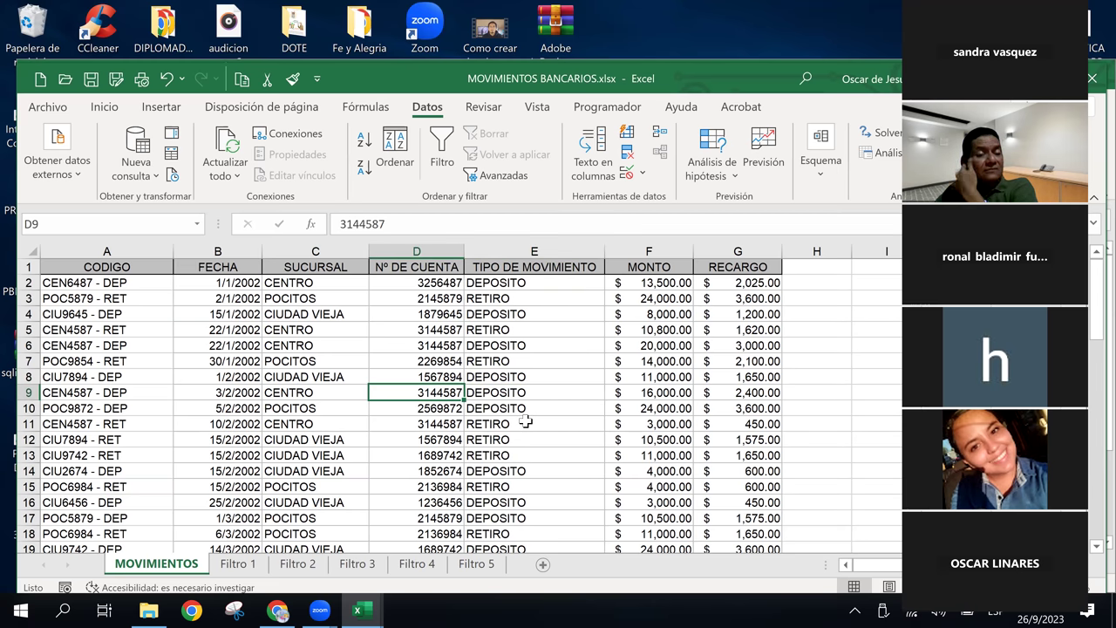
left_click(480, 346)
left_click(505, 425)
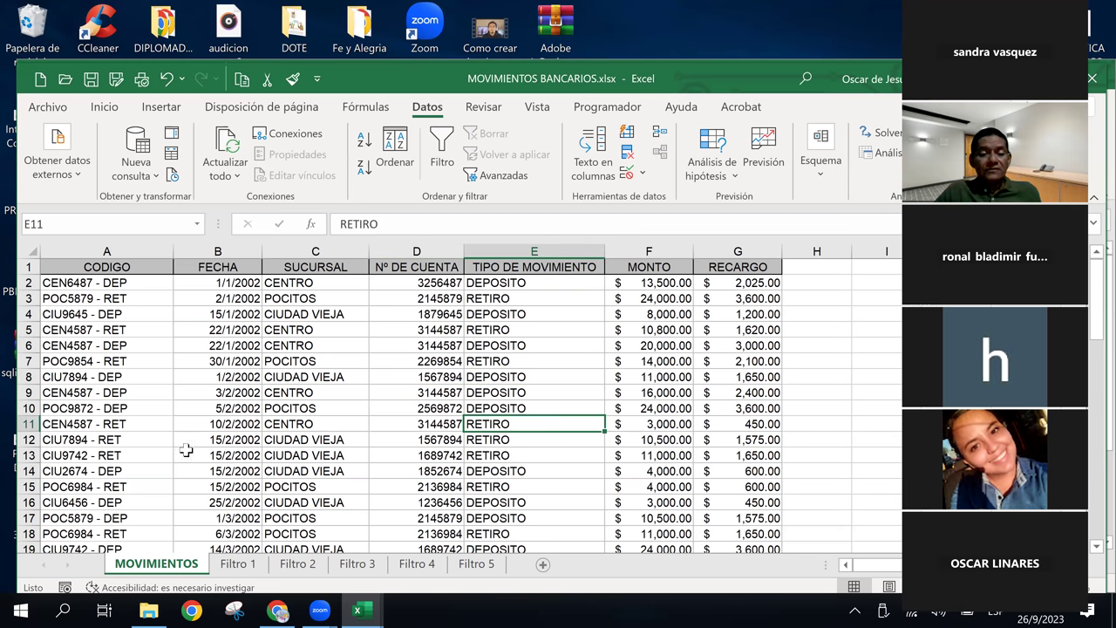
left_click(353, 342)
left_click(297, 332)
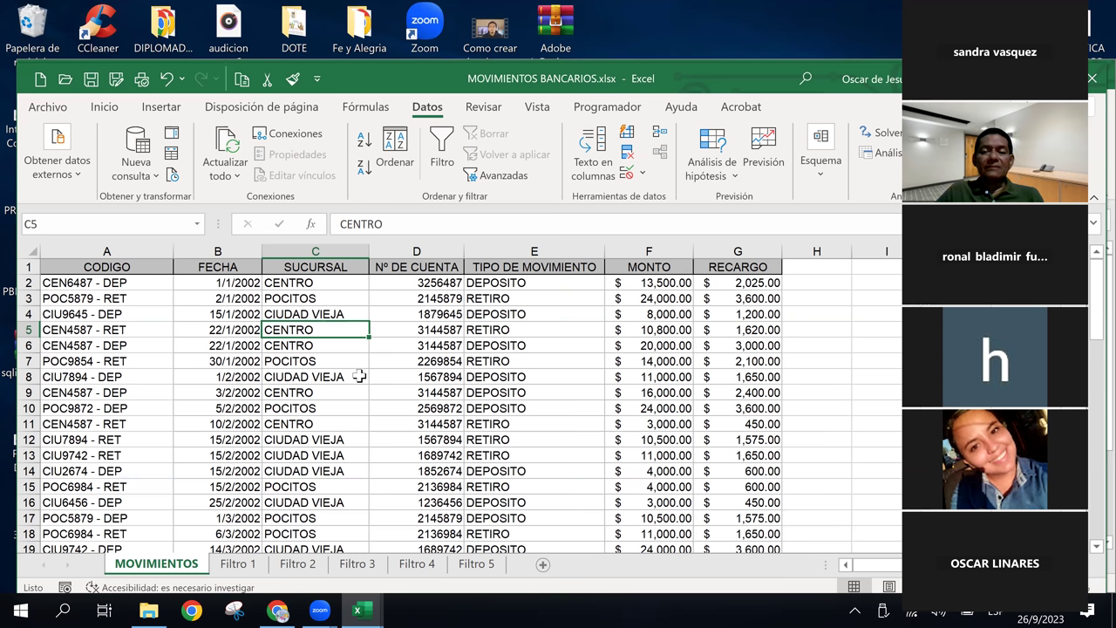
left_click(498, 343)
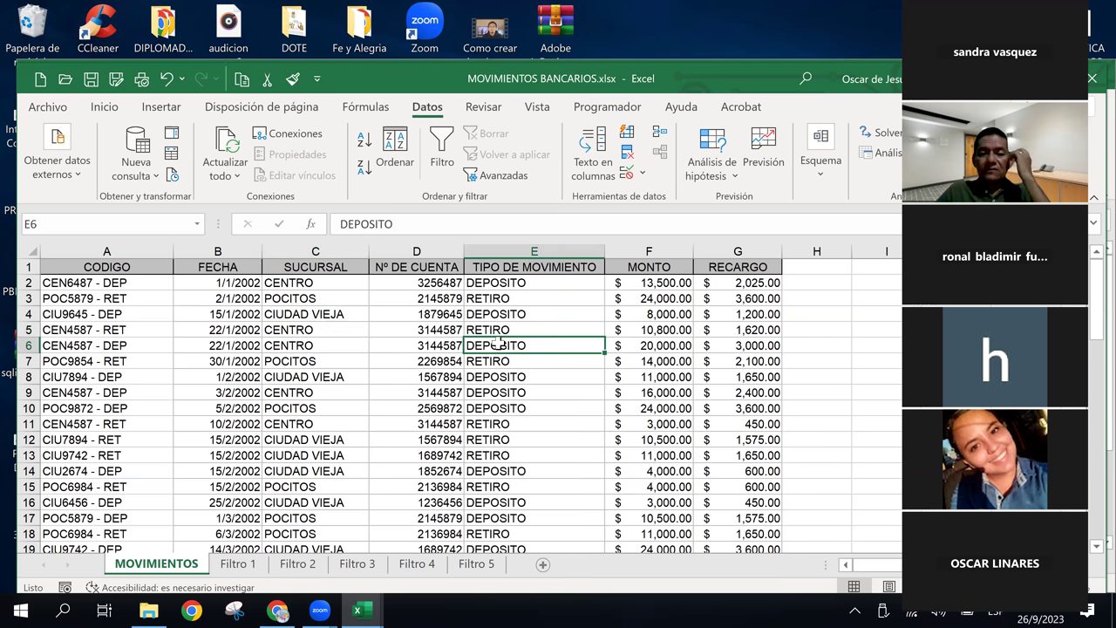
left_click(512, 442)
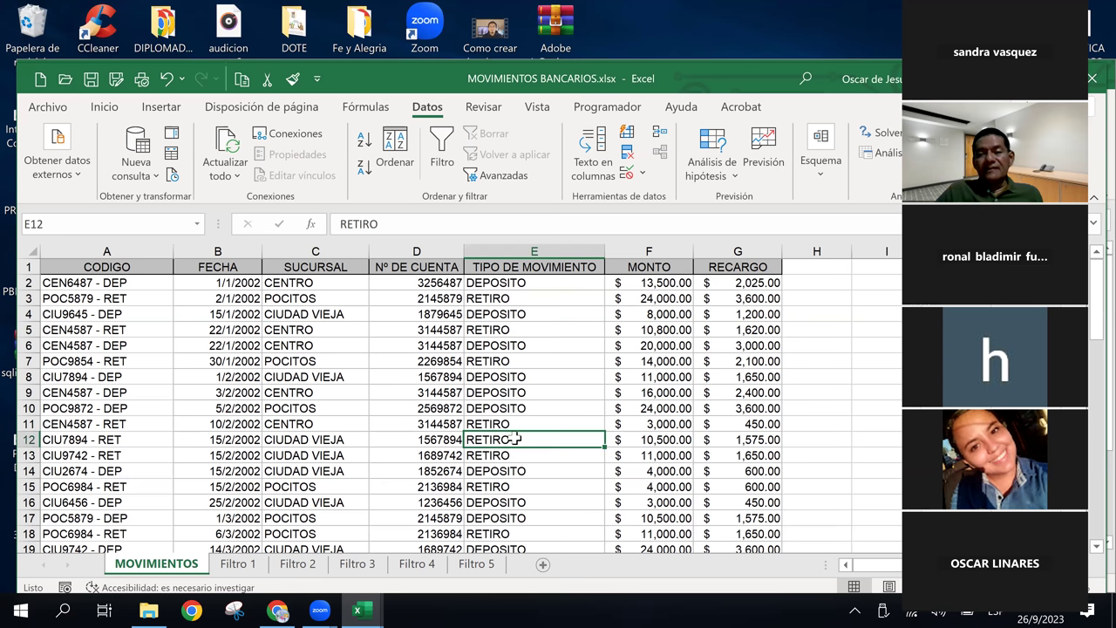
left_click(515, 298)
left_click(520, 375)
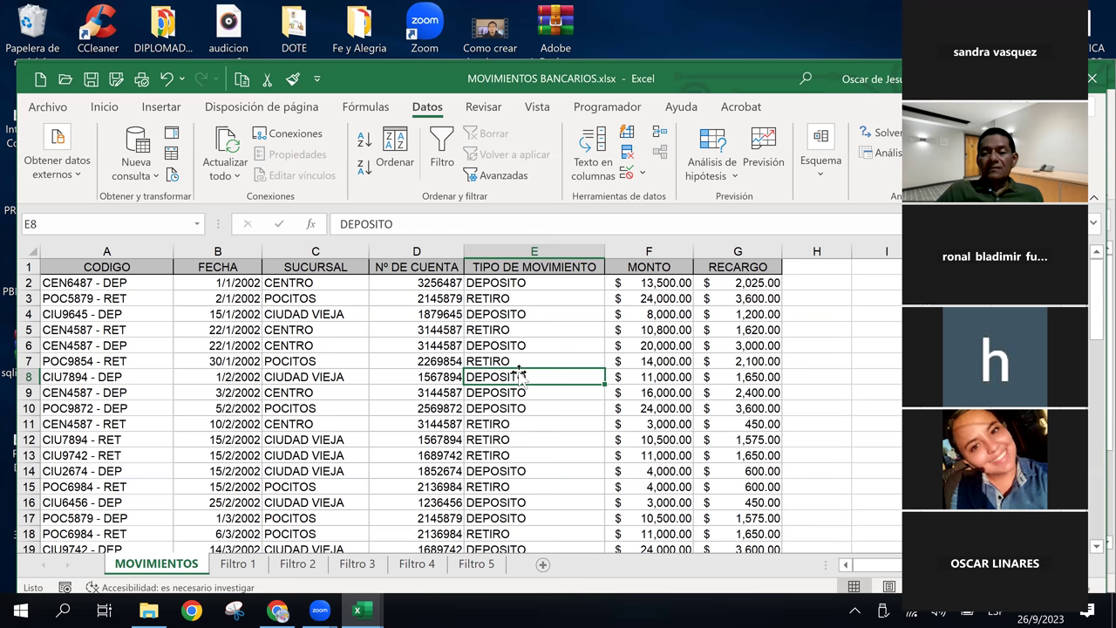
left_click(484, 330)
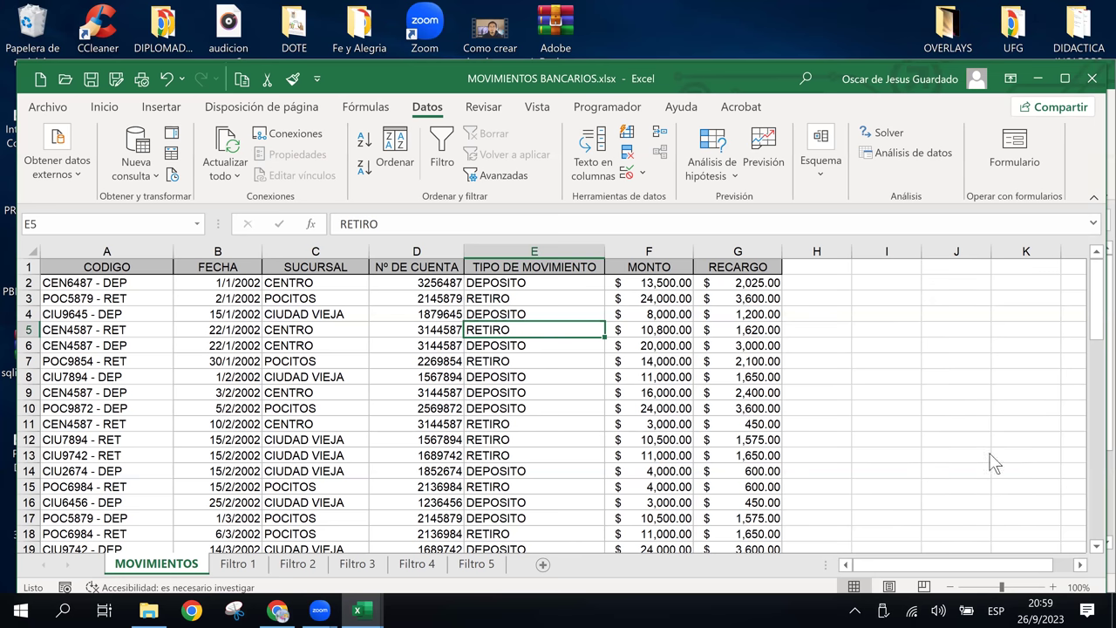
- Check the amounts in F6 and F3 (24000), then show the Programador tab
left_click(628, 345)
left_click(623, 298)
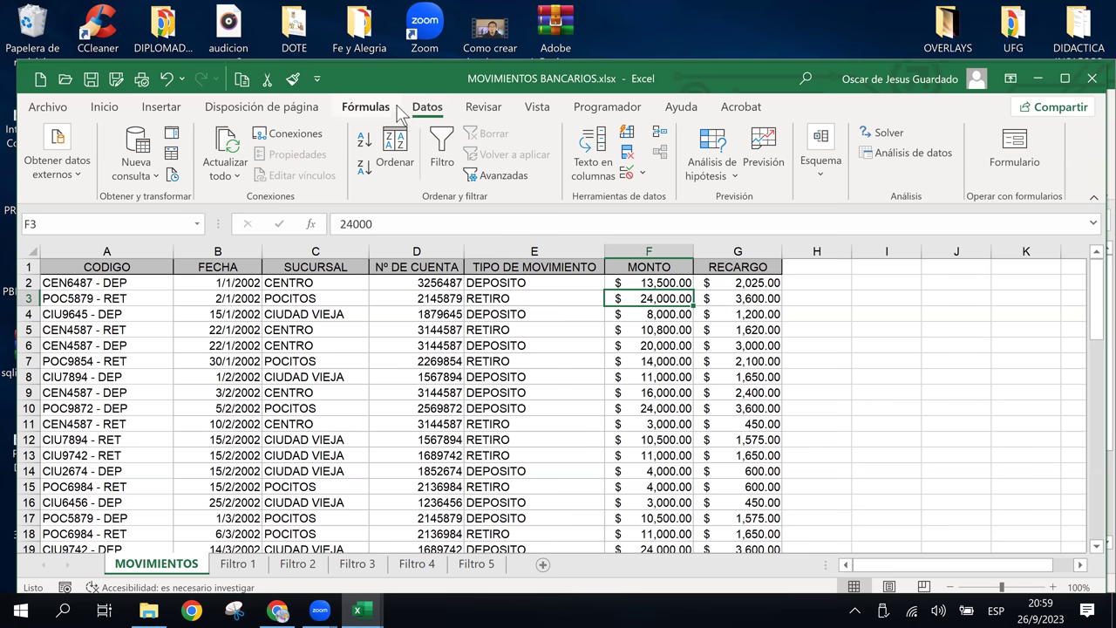
left_click(579, 112)
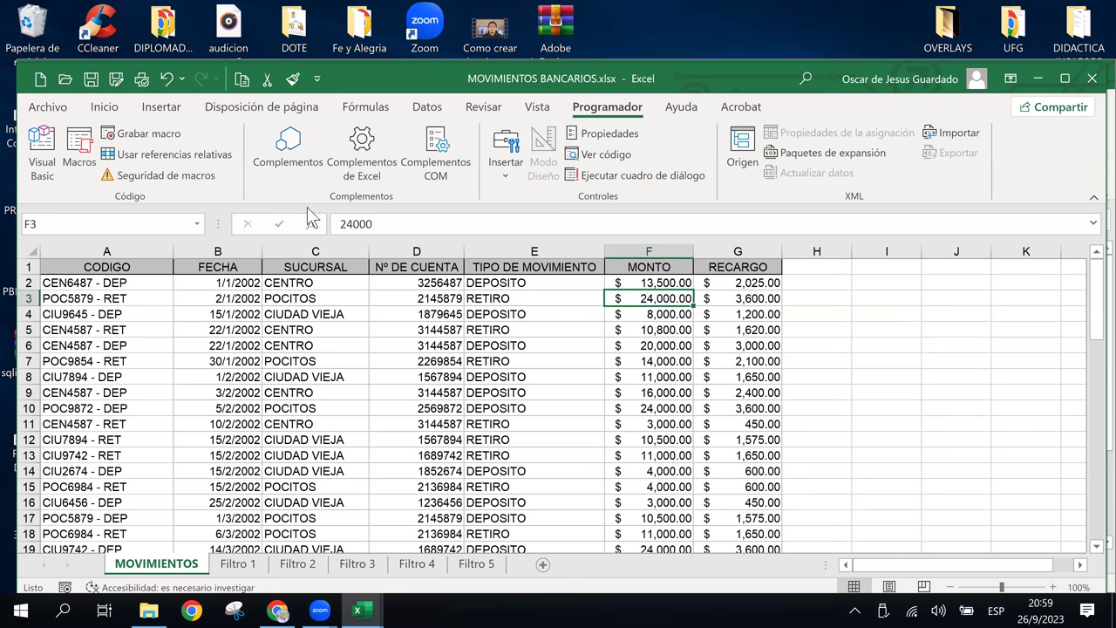
left_click(443, 166)
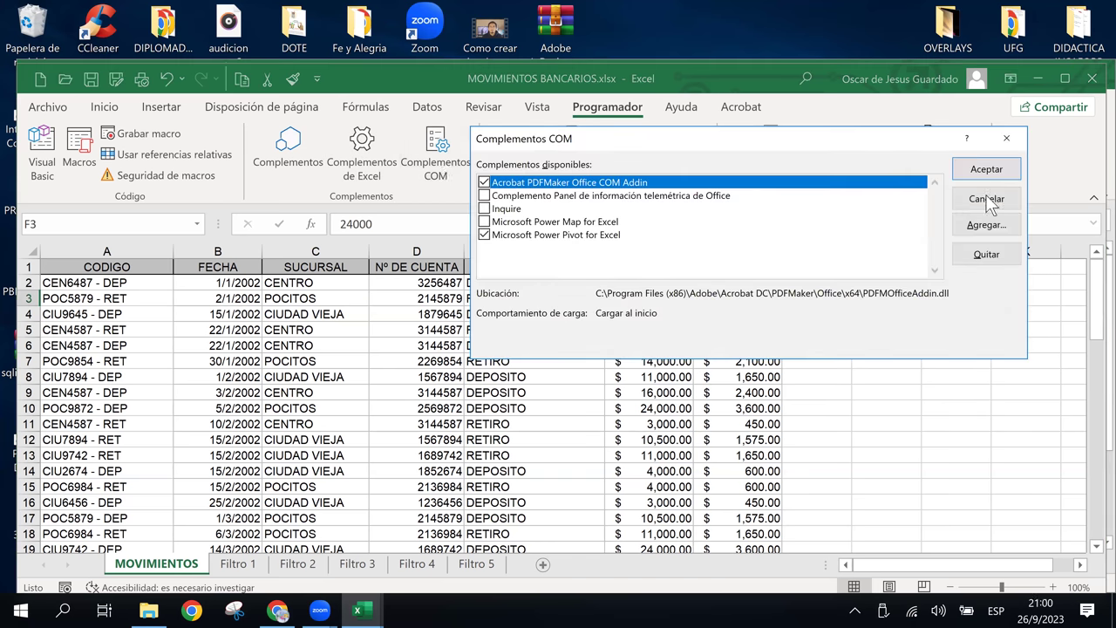
left_click(1006, 138)
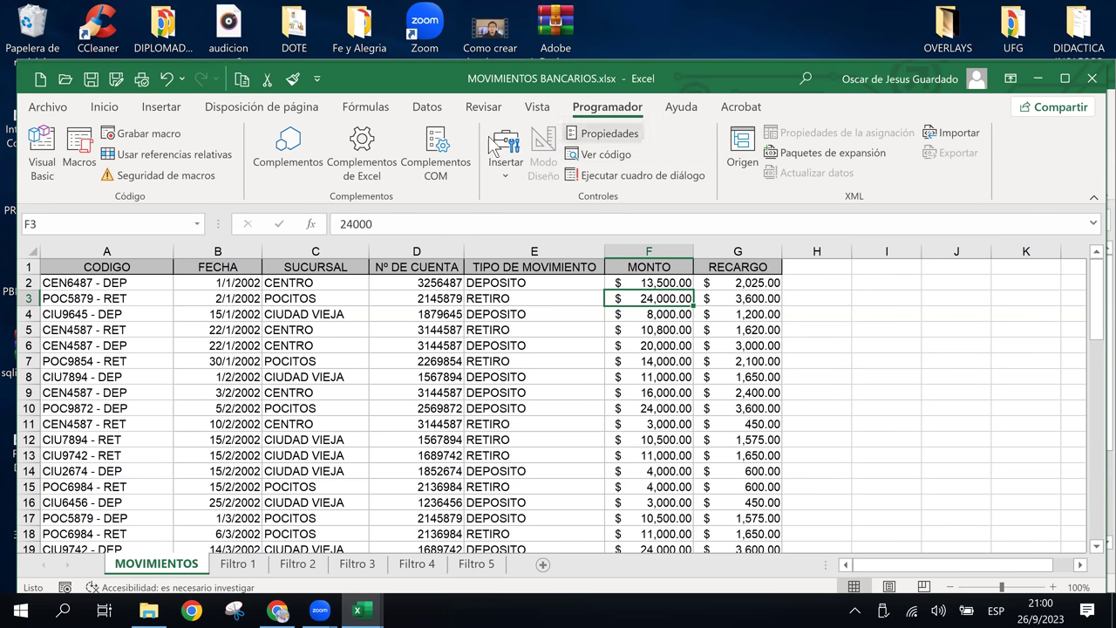
left_click(357, 147)
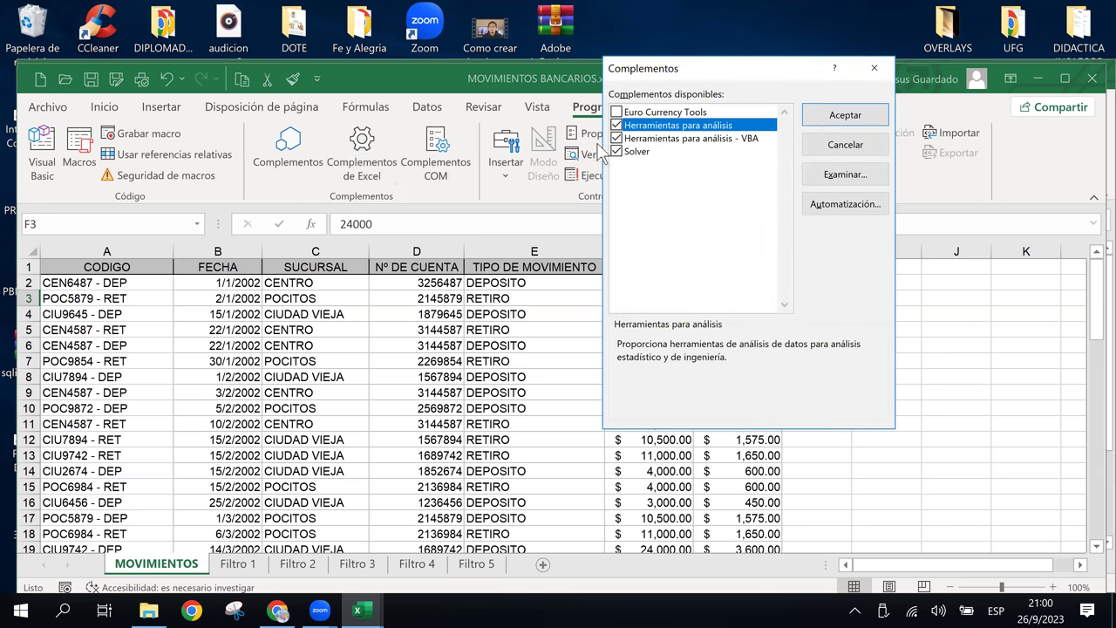
left_click(858, 145)
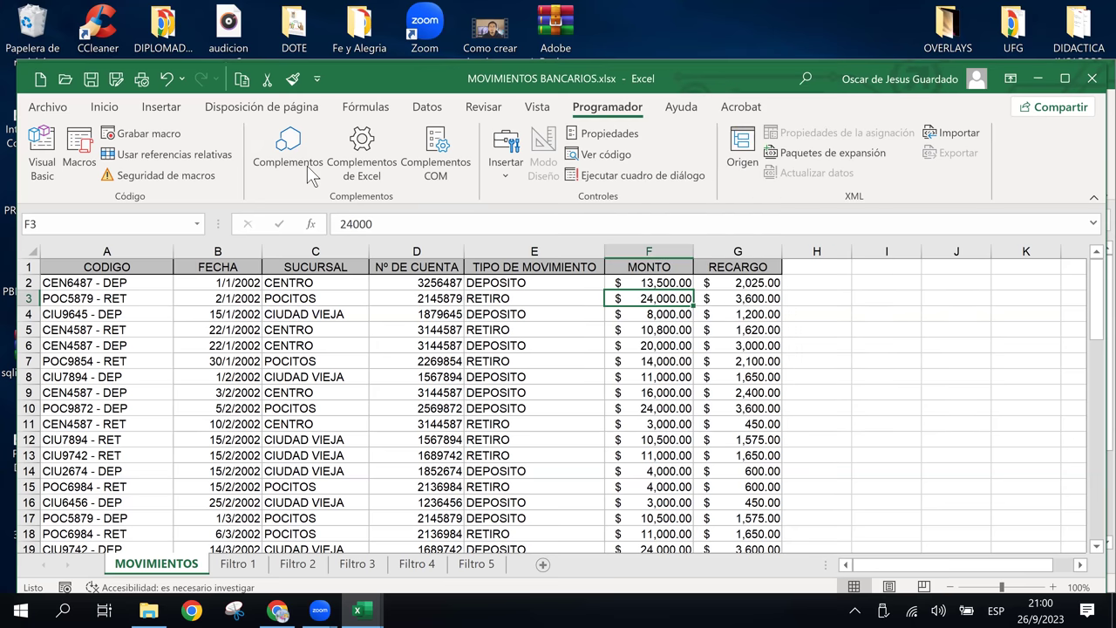
- Launch the Visual Basic editor from cell D6 and arrange its window
left_click(414, 345)
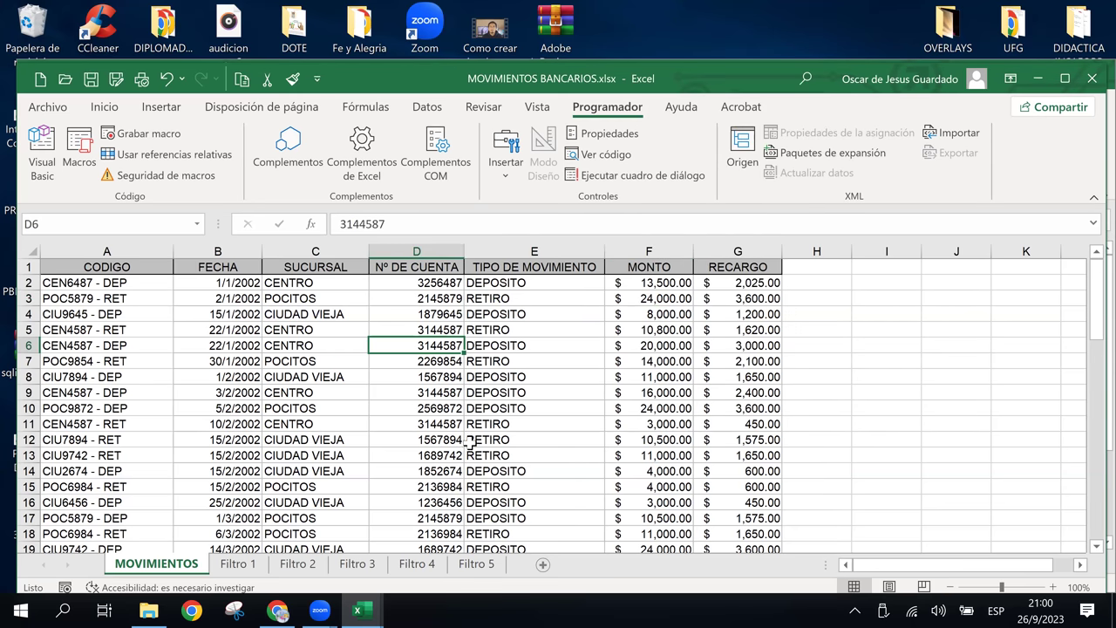
left_click(46, 155)
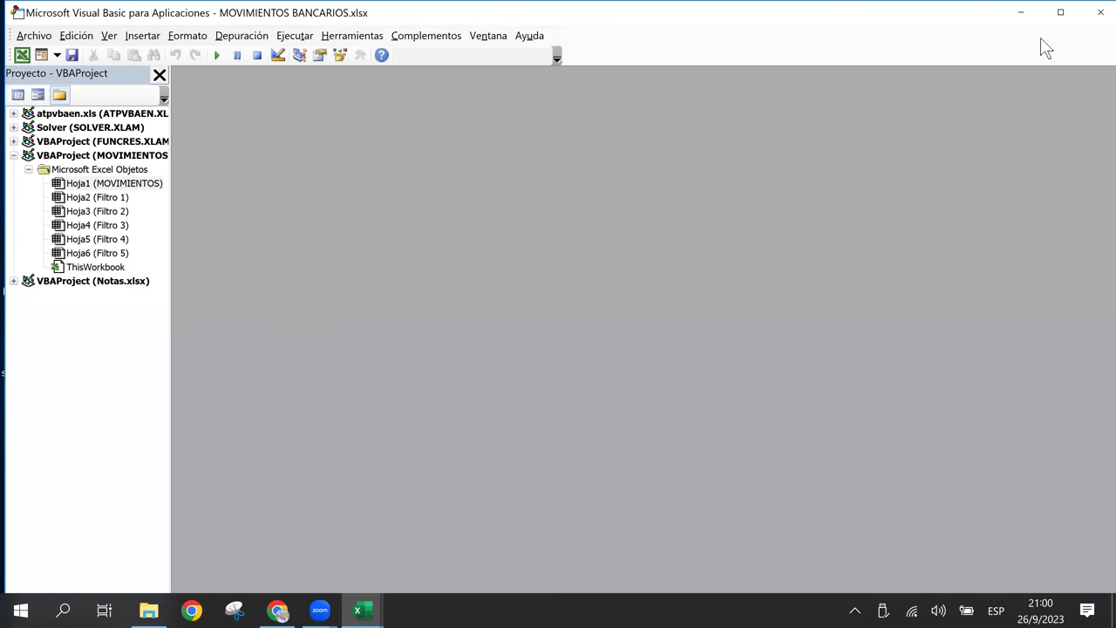
key("super+Up")
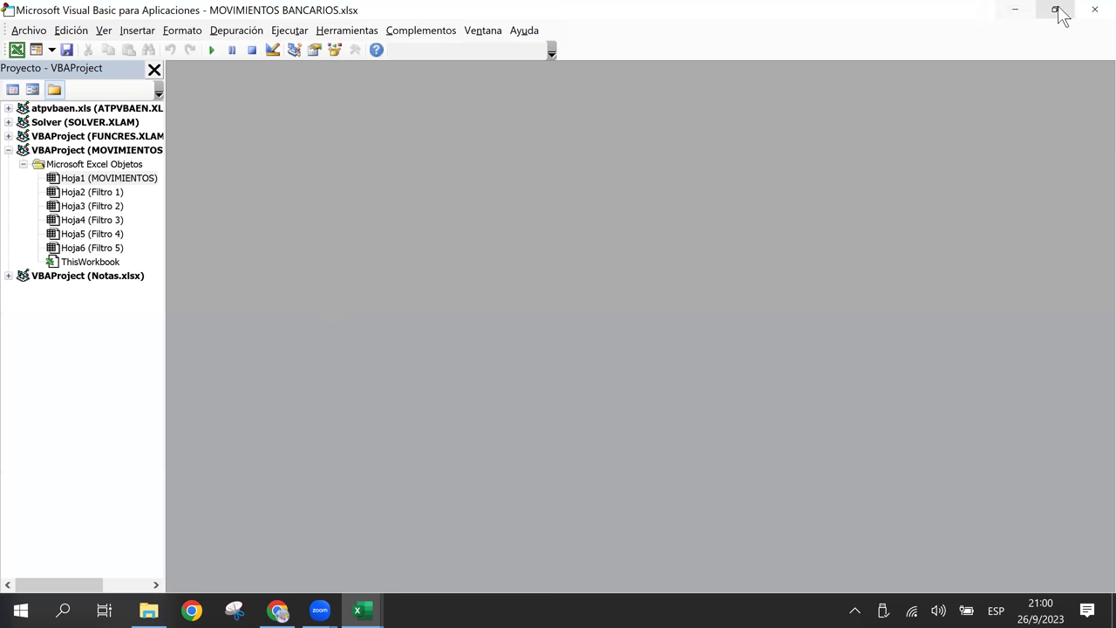
left_click(1054, 9)
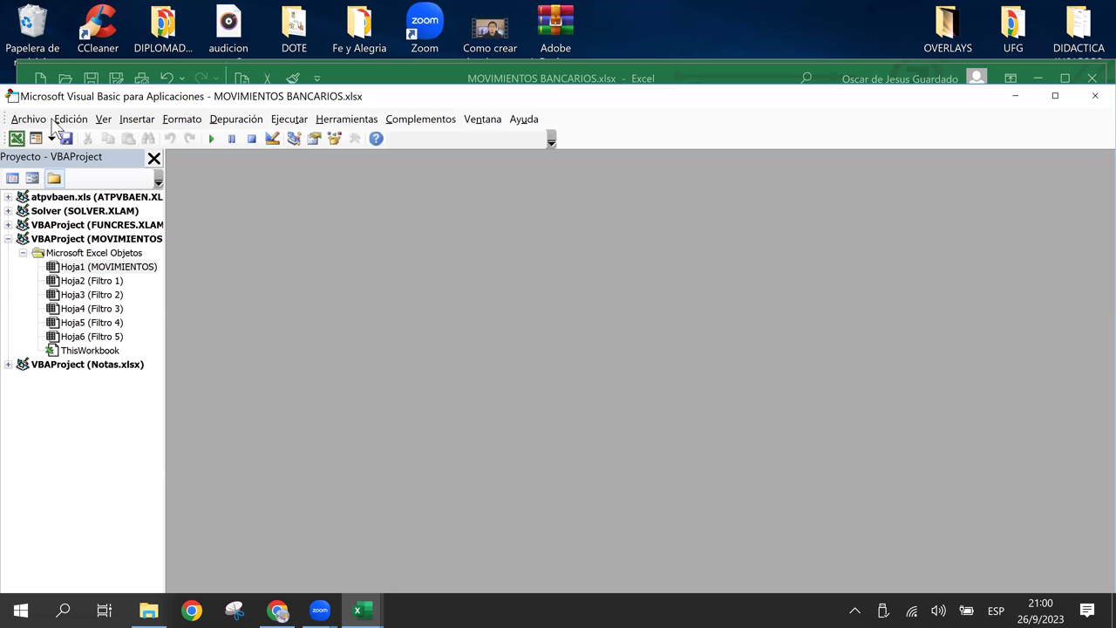
left_click(32, 177)
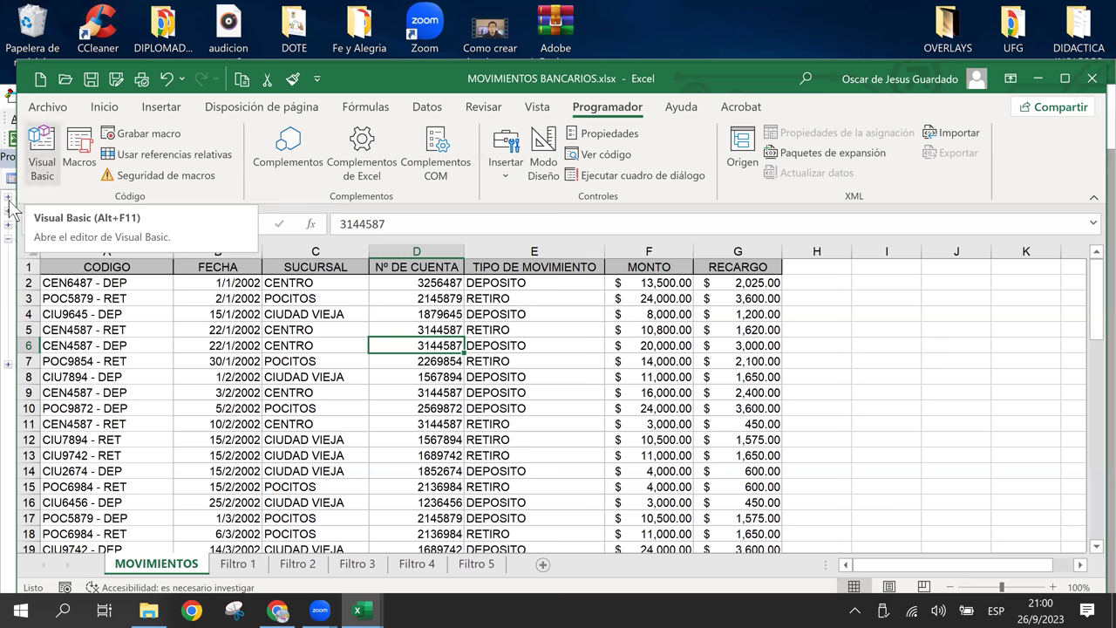
left_click(12, 181)
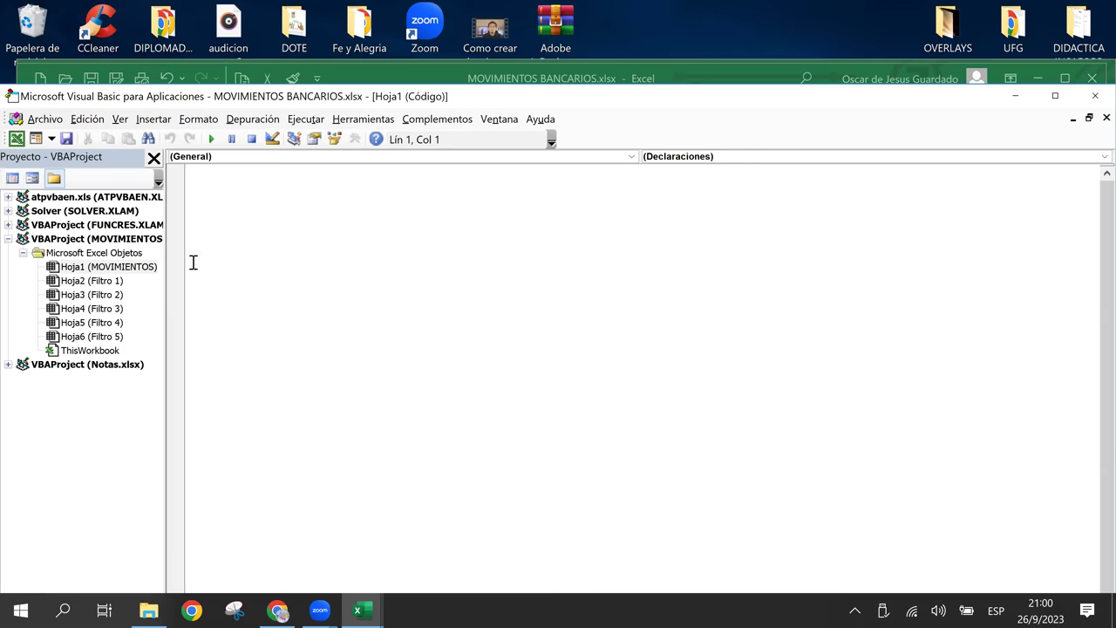
- Browse the Project Explorer projects and settle on VBAProject (MOVIMIENTOS BANCARIOS.xlsx)
left_click(58, 366)
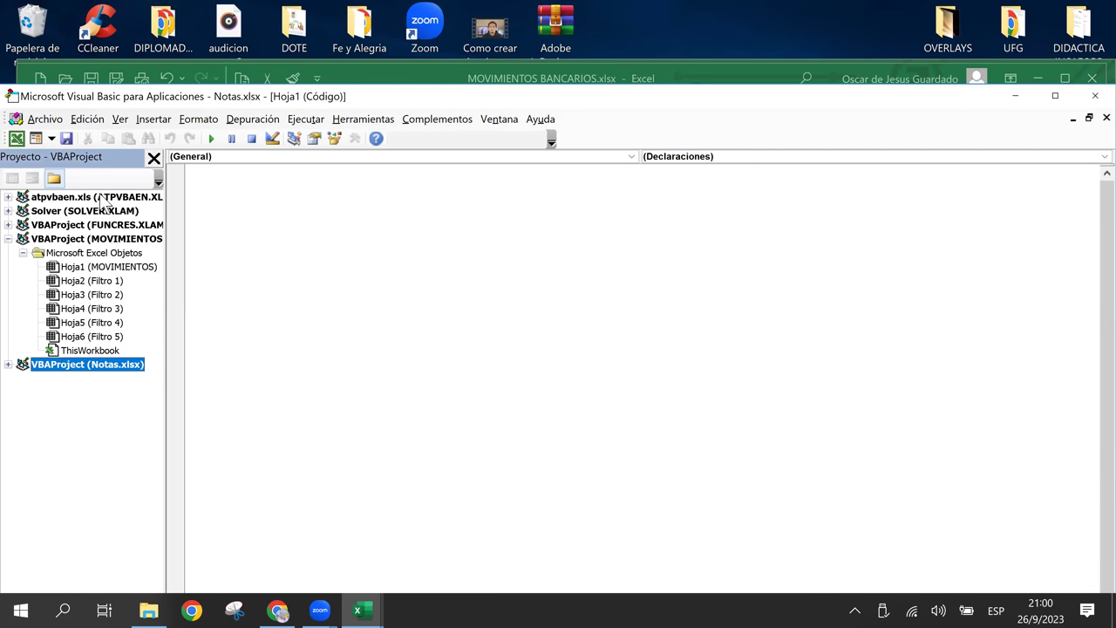
left_click(37, 123)
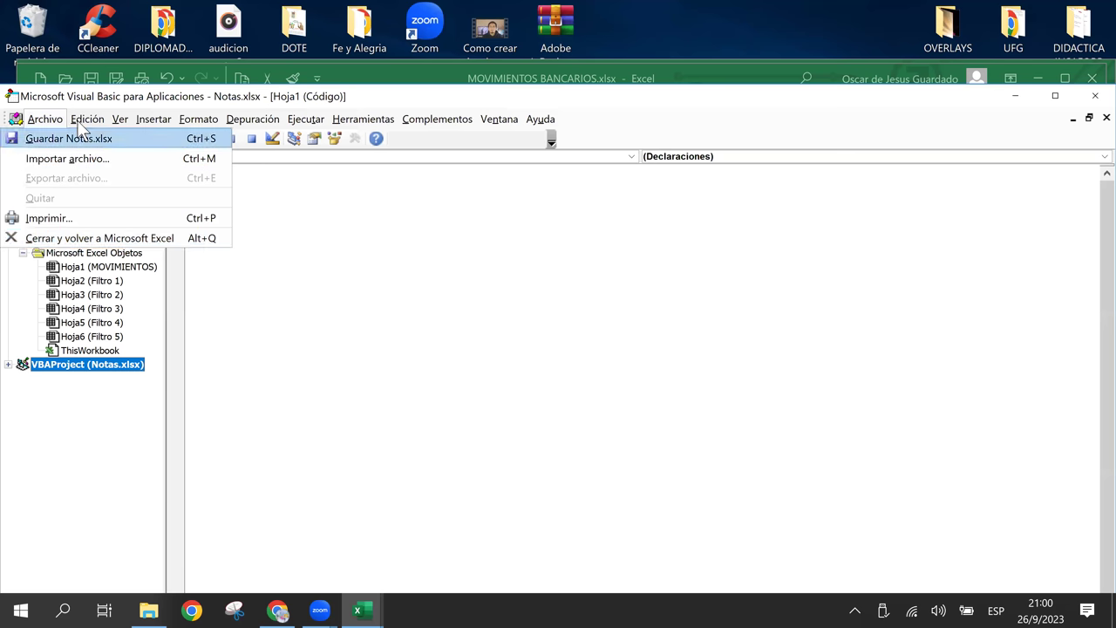
left_click(387, 289)
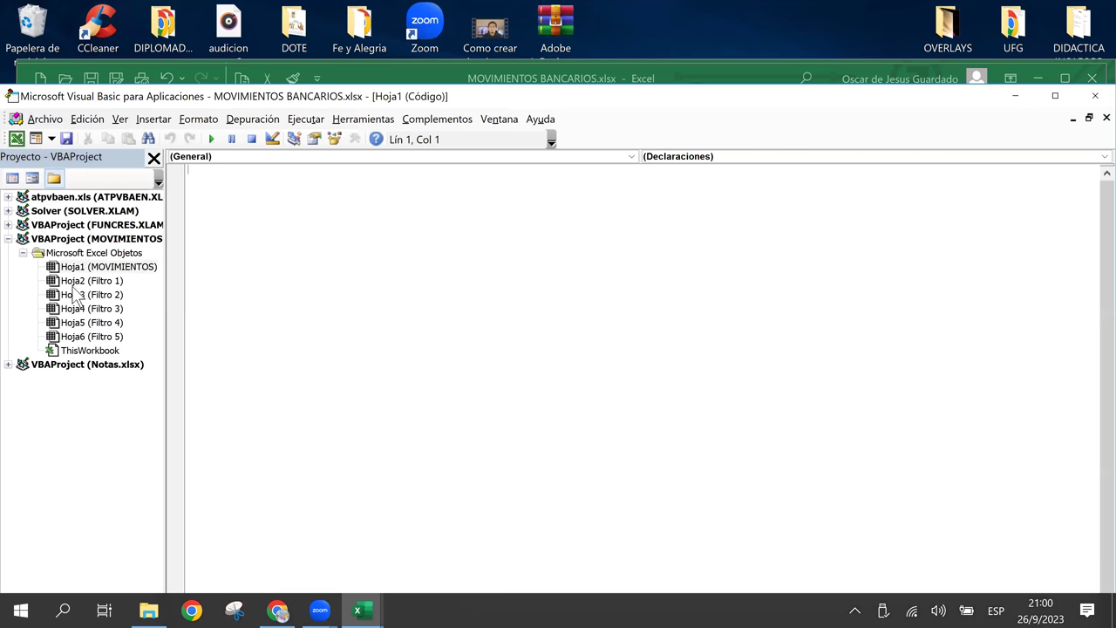
left_click(69, 257)
left_click(61, 242)
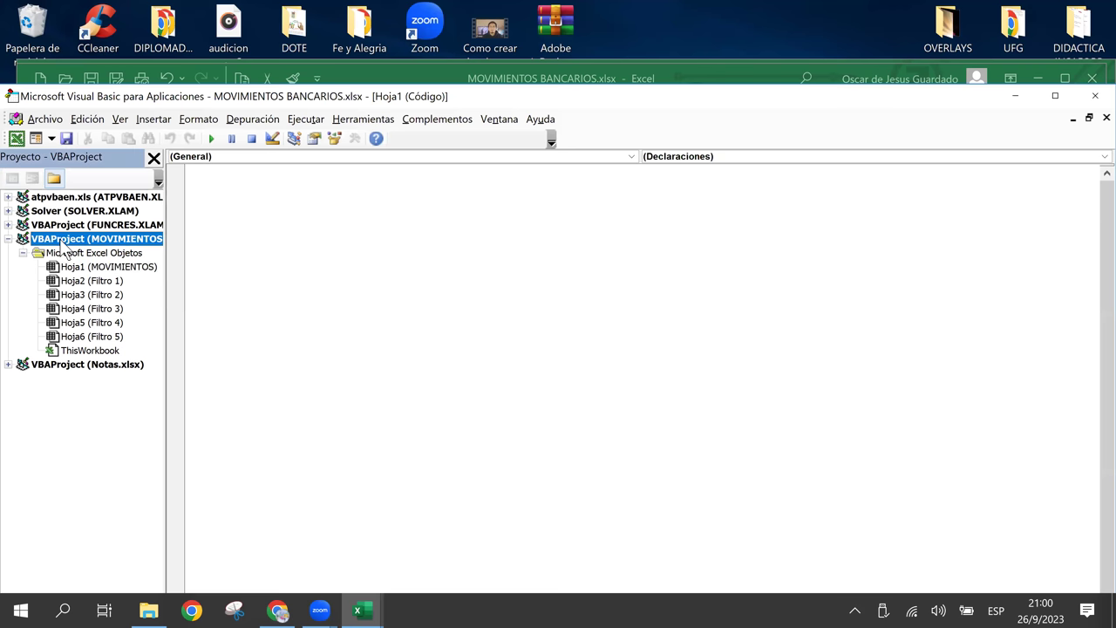
left_click(66, 226)
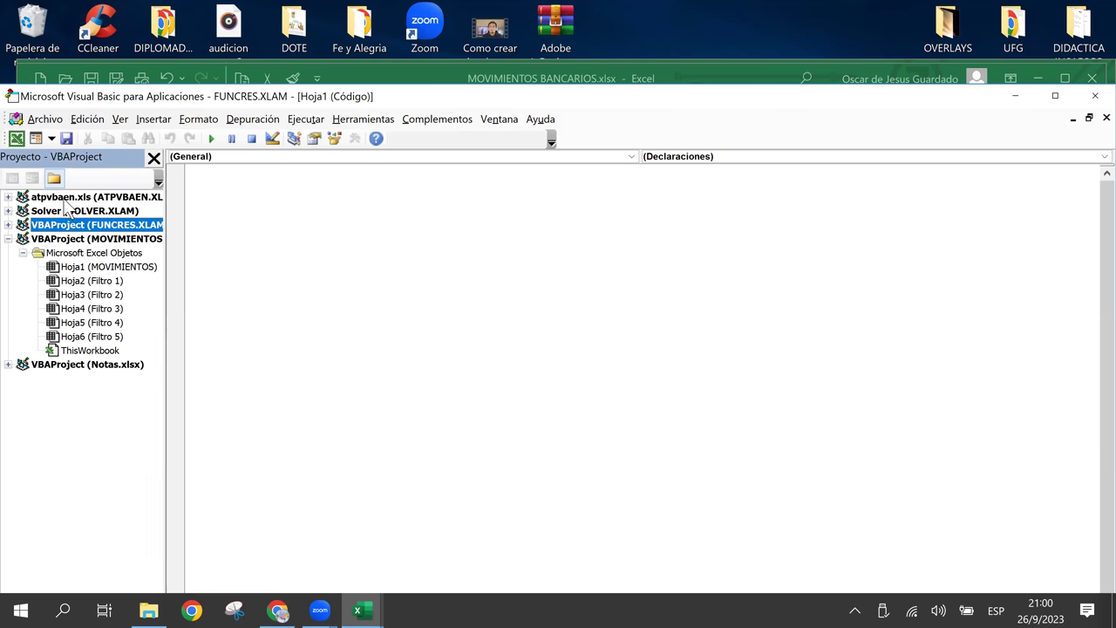
left_click(52, 200)
left_click(58, 239)
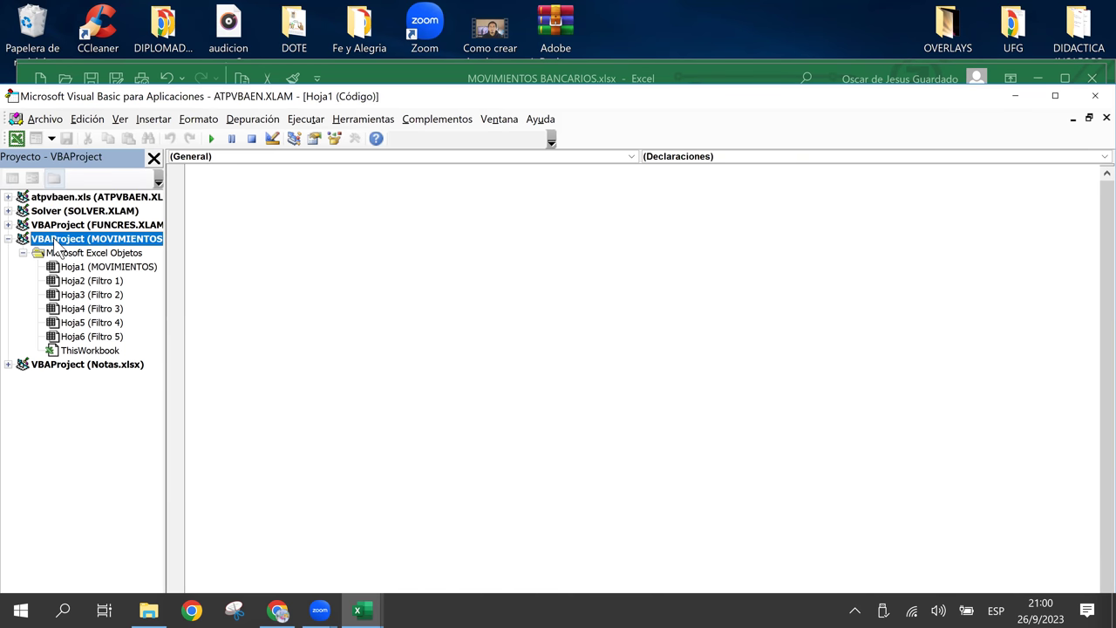
- Insert a new UserForm1, move the Toolbox below it, and bring back the MOVIMIENTOS BANCARIOS workbook
left_click(52, 138)
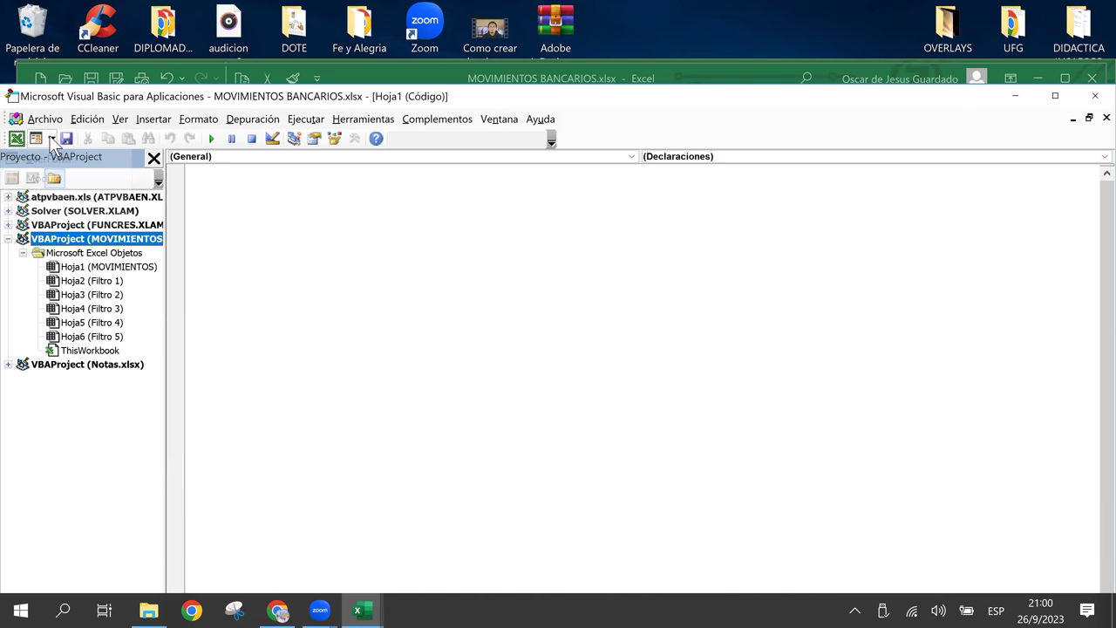
left_click(54, 151)
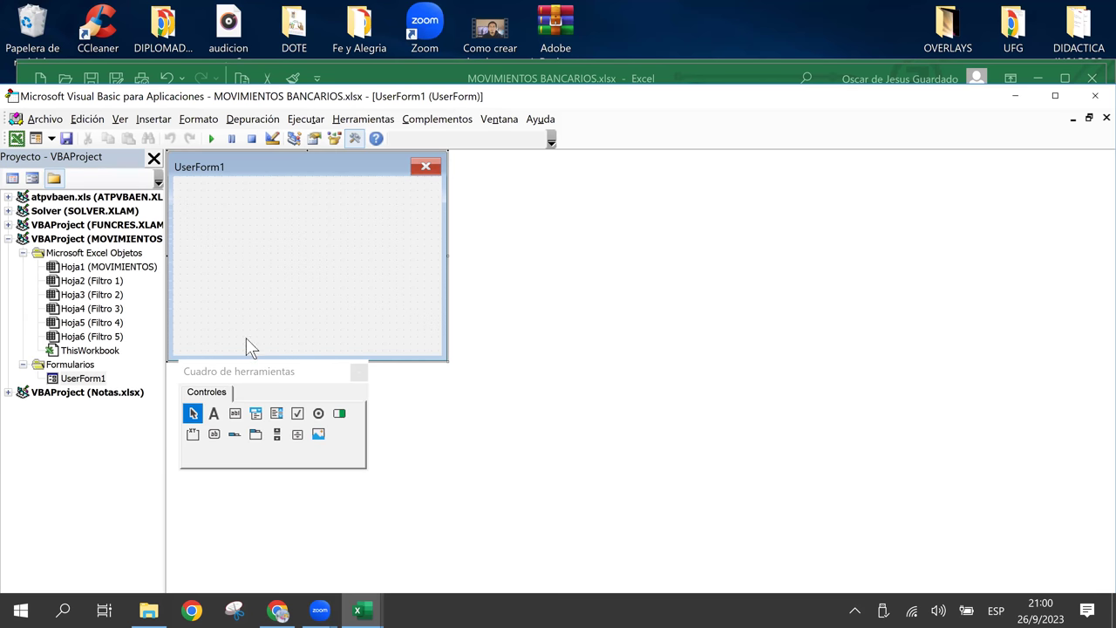
left_click(258, 371)
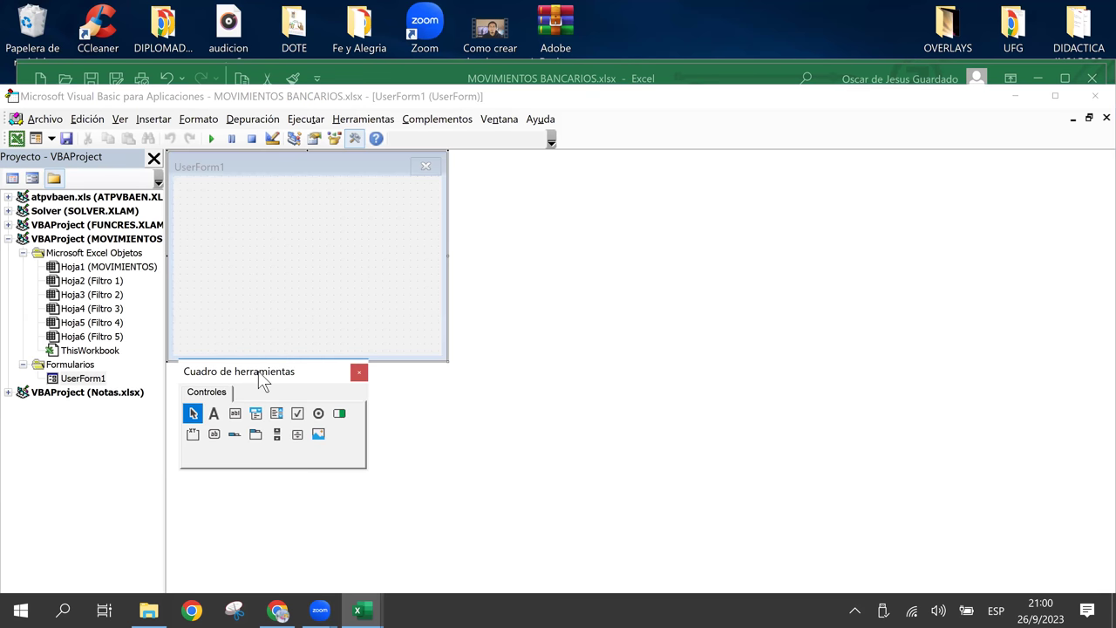
left_click_drag(258, 370, 251, 404)
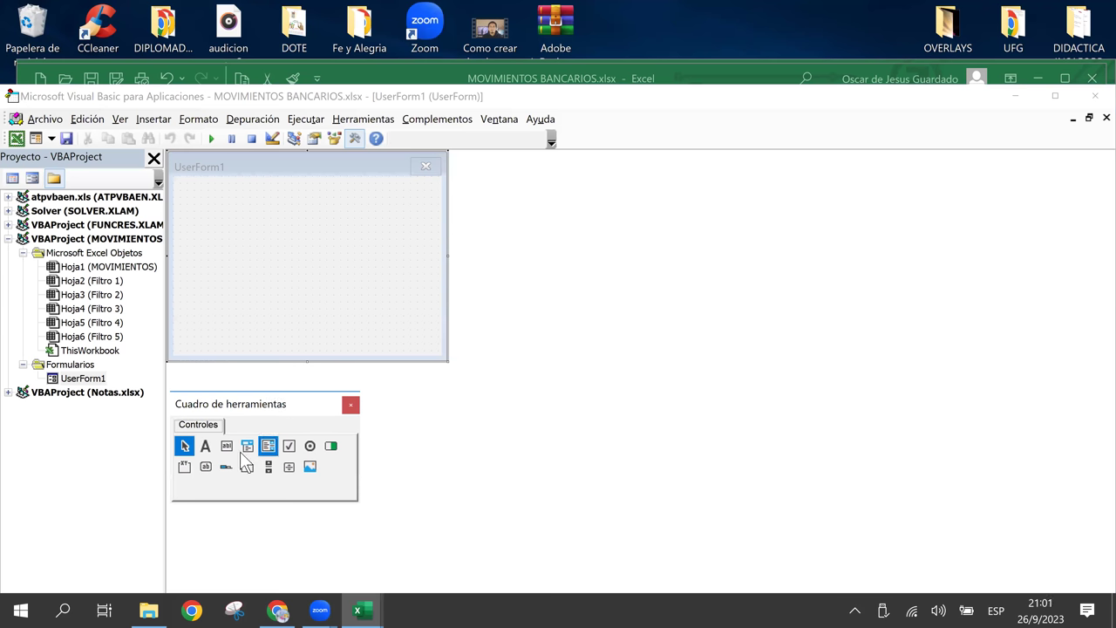
left_click(359, 611)
left_click(391, 558)
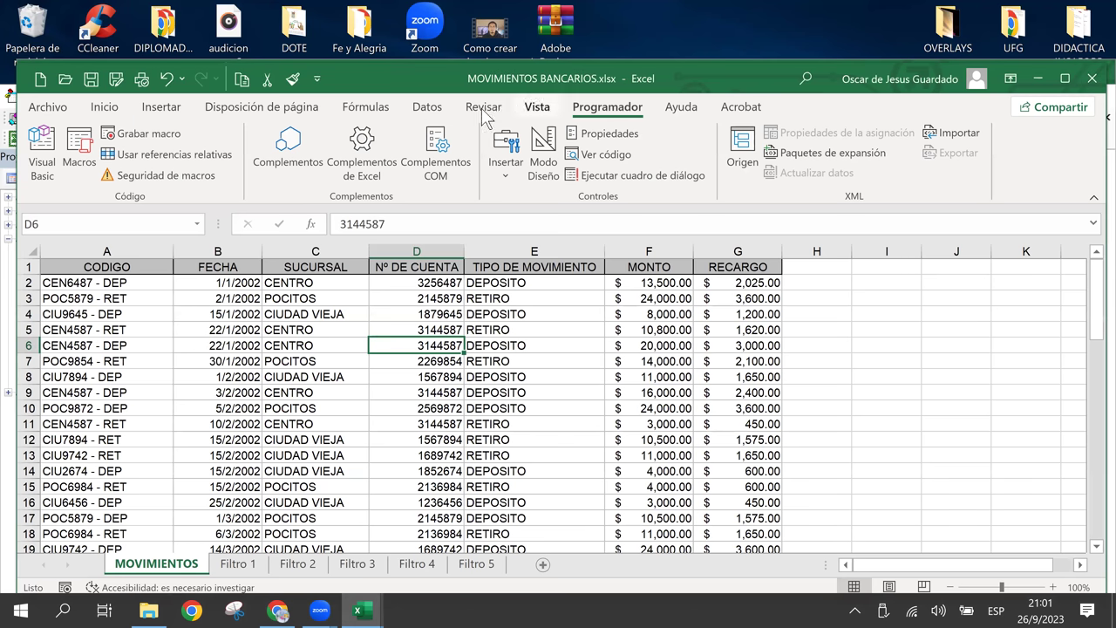
- View the MOVIMIENTOS data form as a model, close it, and return to UserForm1 in the VBA editor
left_click(428, 106)
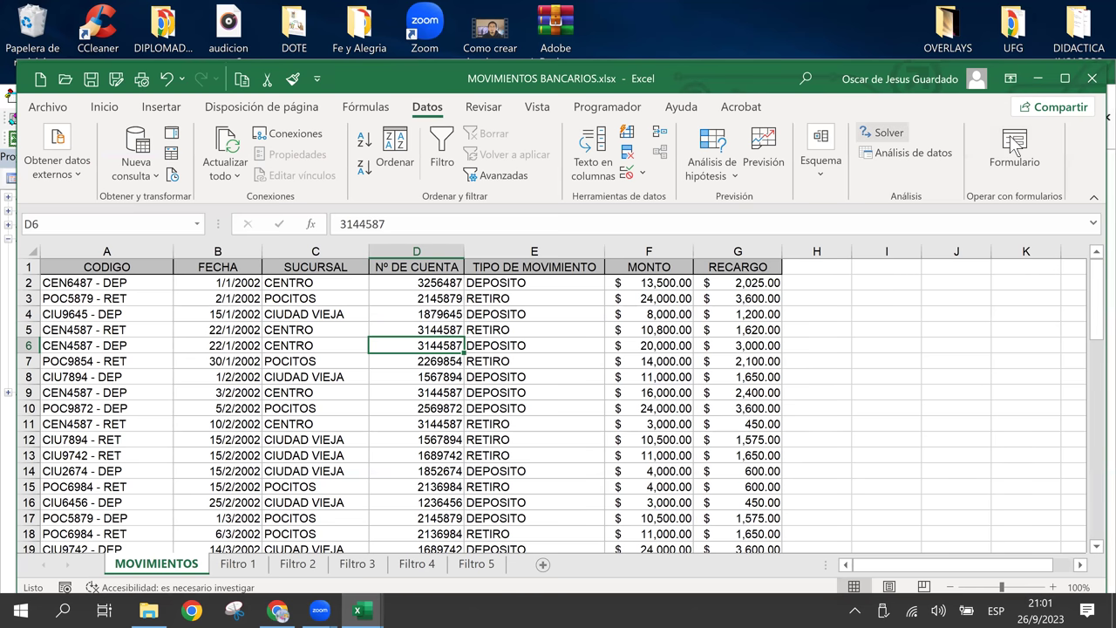
left_click(1011, 150)
left_click_drag(769, 108, 442, 210)
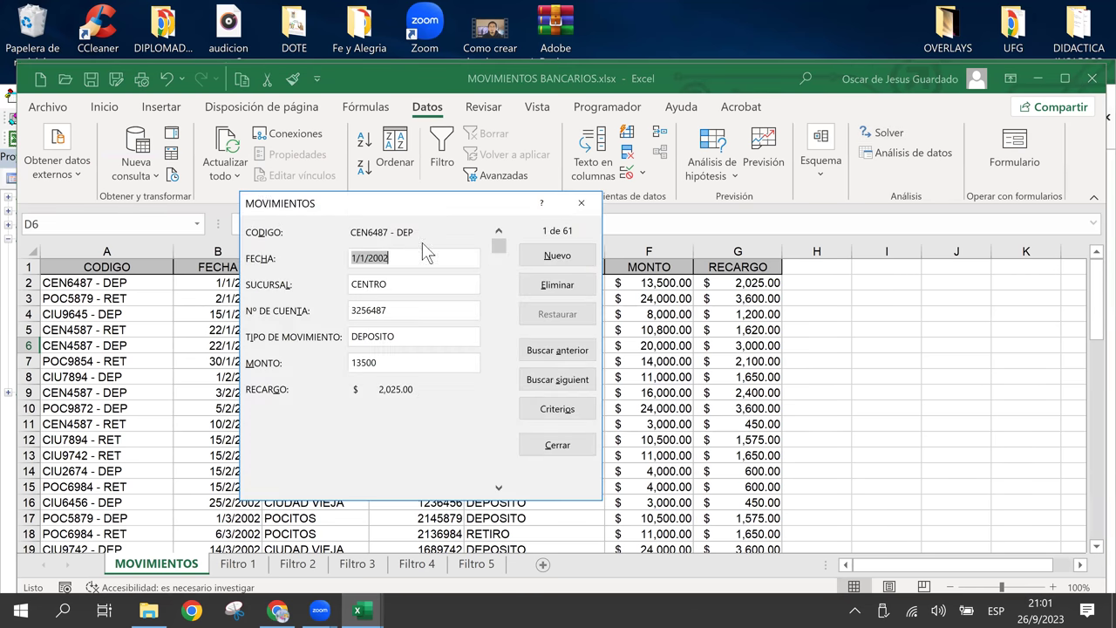
left_click(368, 615)
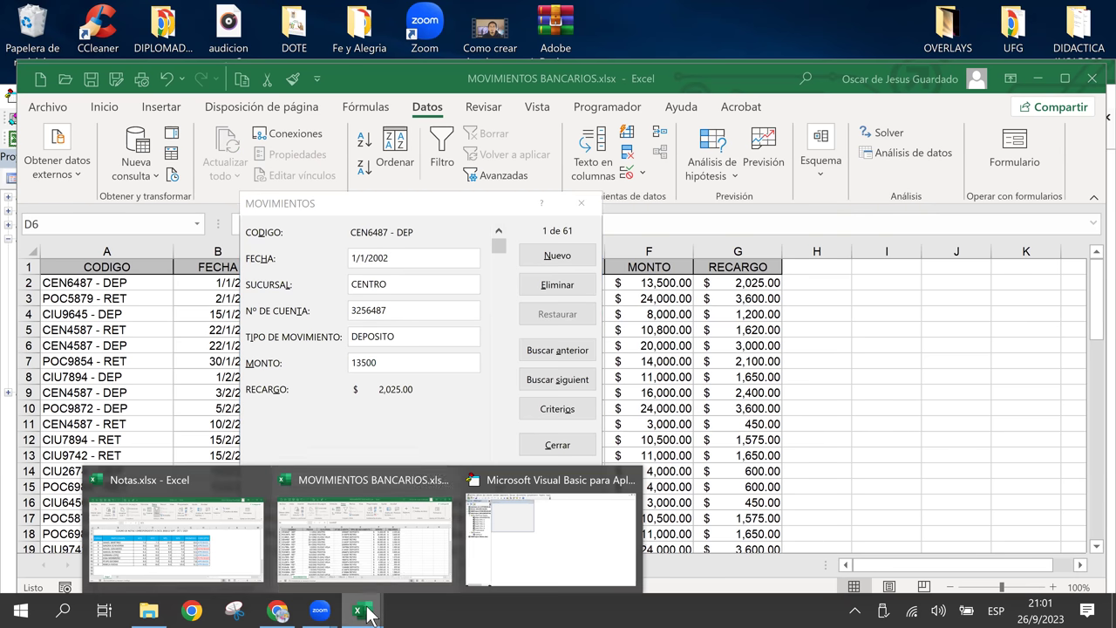
left_click(538, 563)
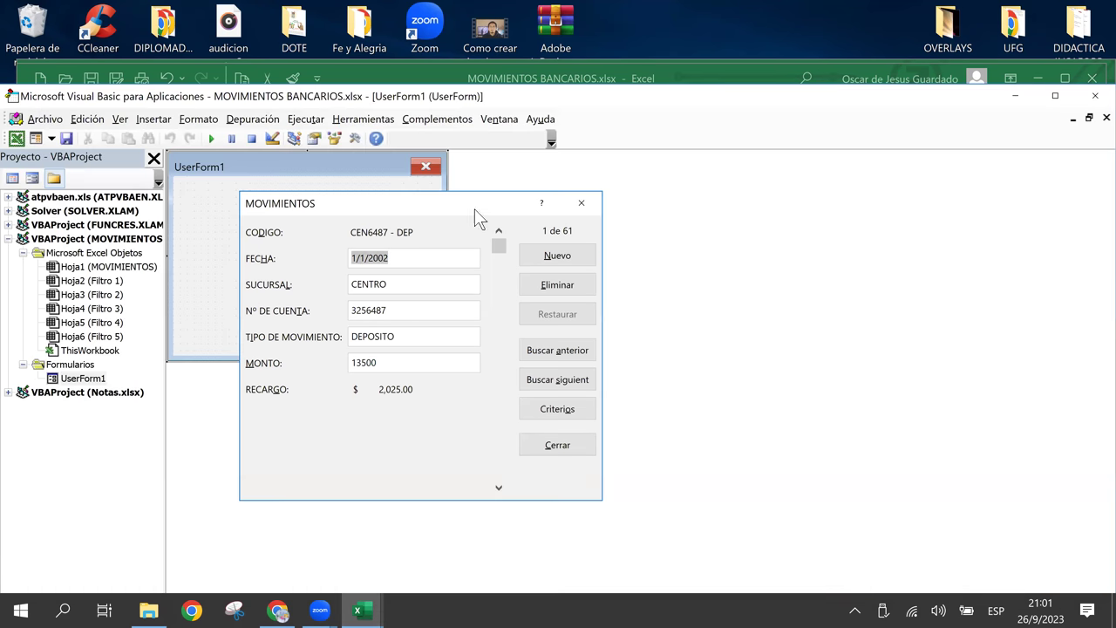
left_click(578, 204)
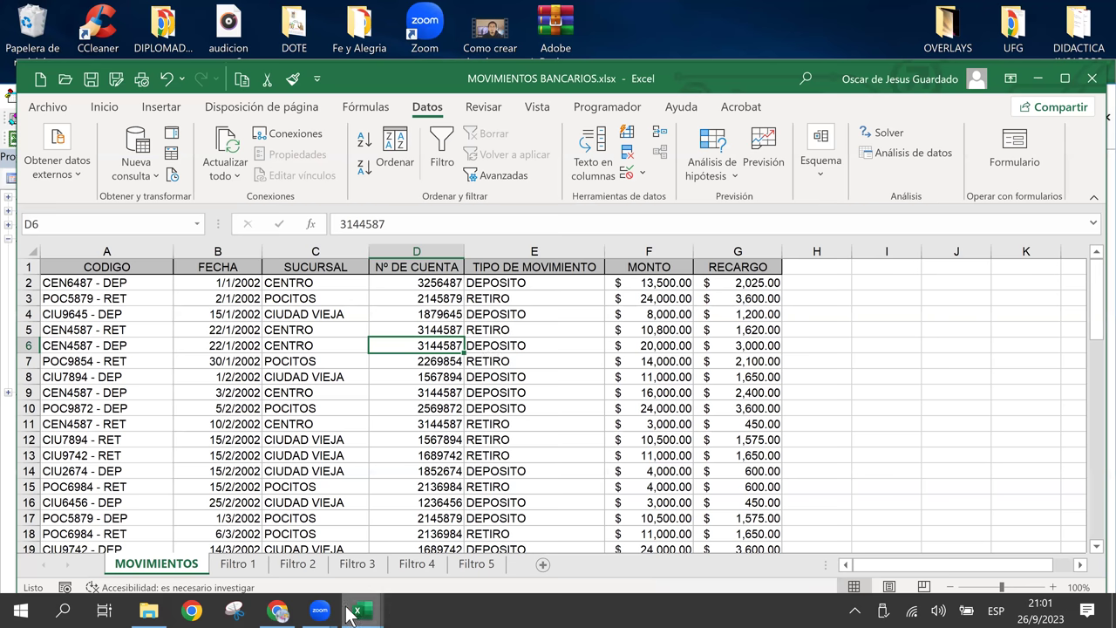
mouse_move(357, 611)
left_click(551, 540)
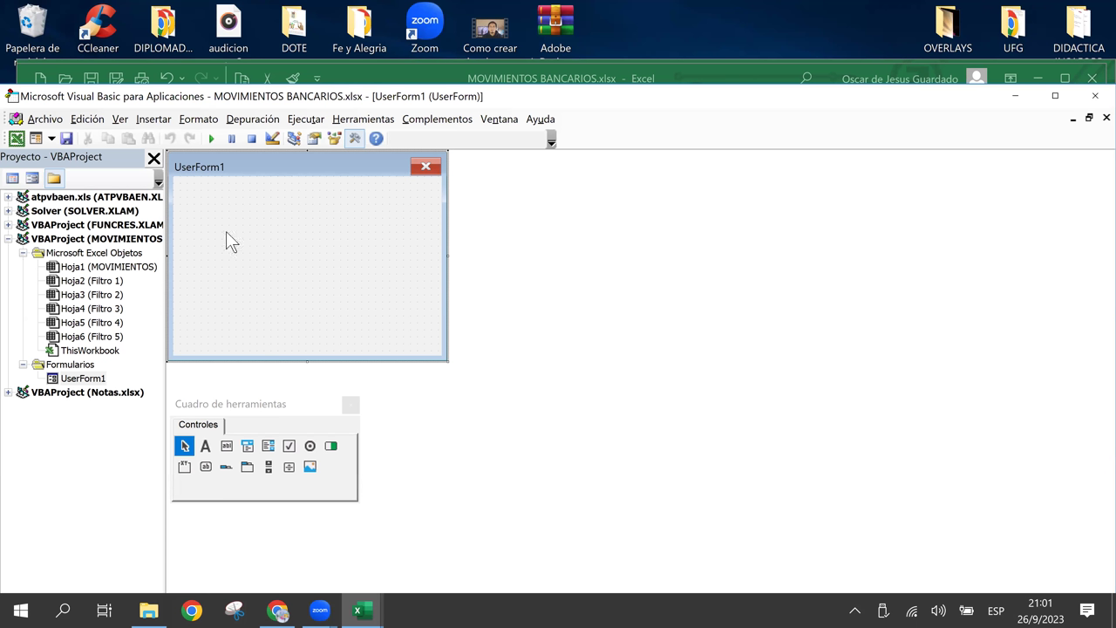
- Add a label captioned CODIGO at UserForm1's top-left and an empty TextBox to its right
left_click(204, 446)
left_click_drag(193, 203, 237, 218)
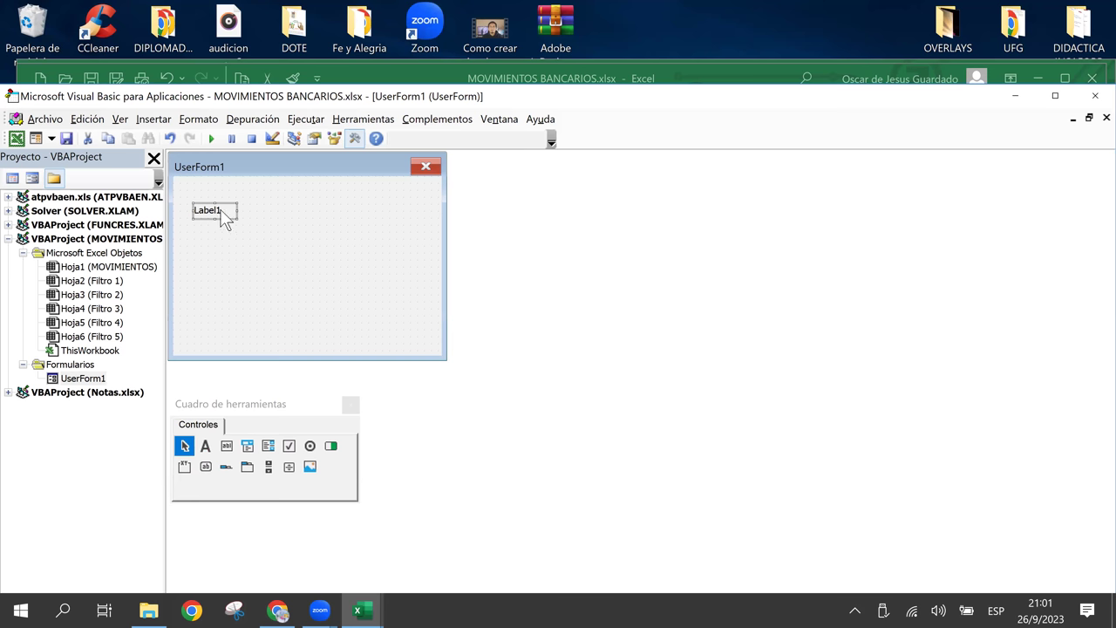
left_click(221, 211)
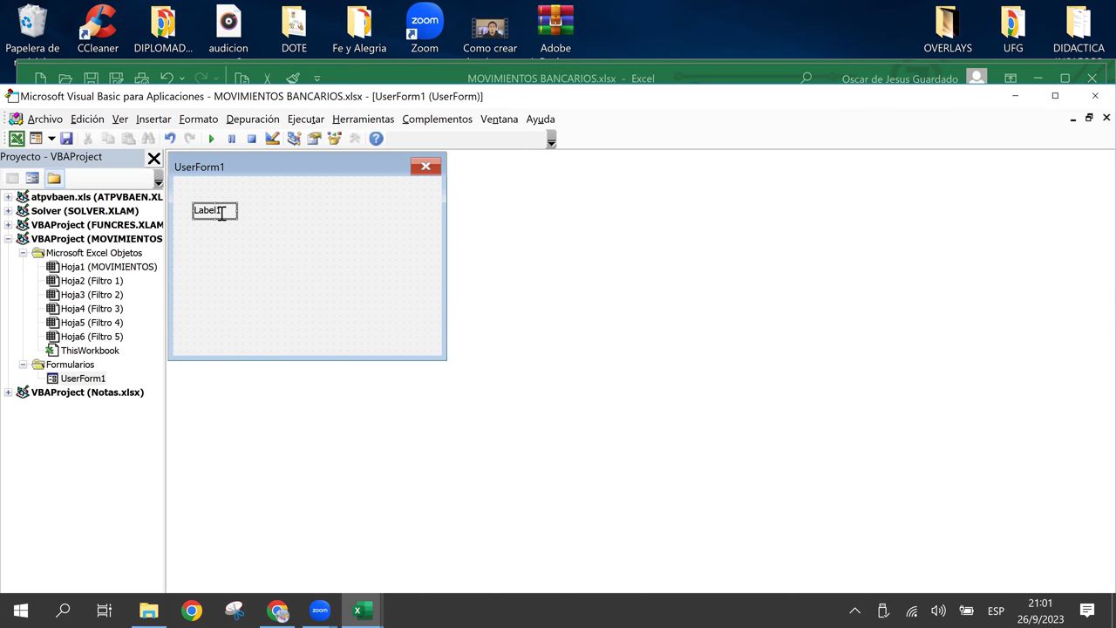
left_click_drag(222, 212, 191, 212)
type("CODIGO")
left_click(258, 243)
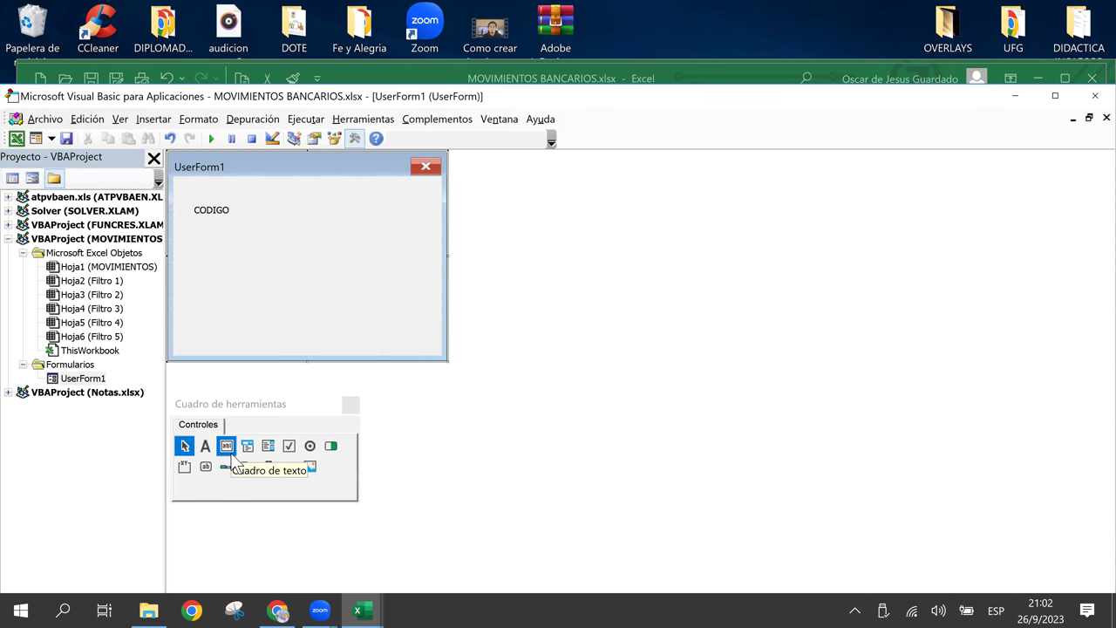
left_click(230, 453)
left_click_drag(235, 202, 293, 218)
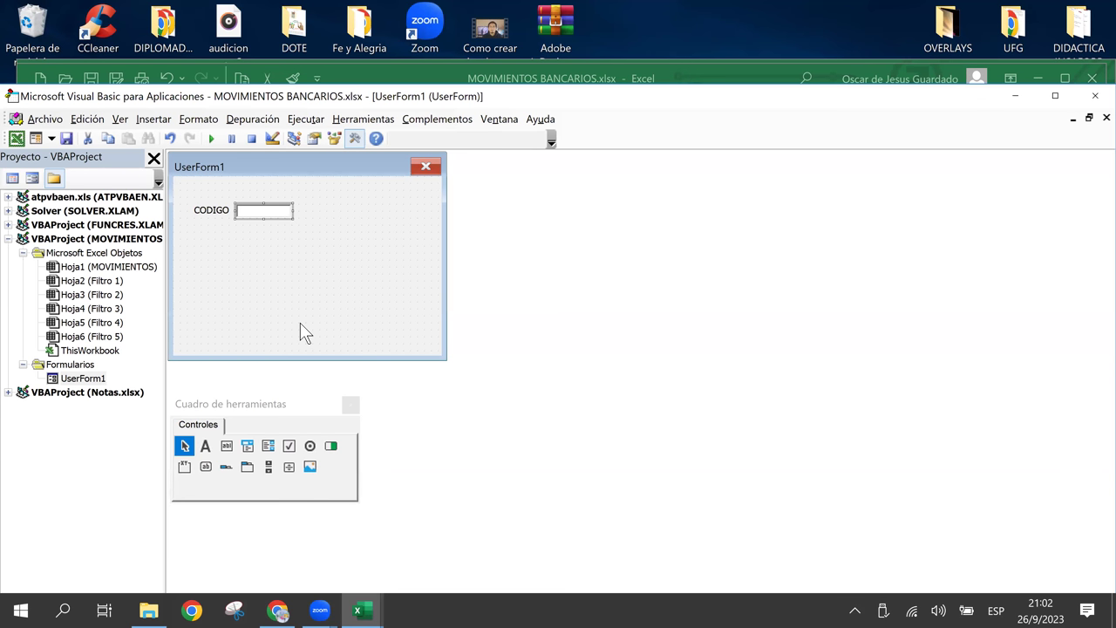
left_click(253, 229)
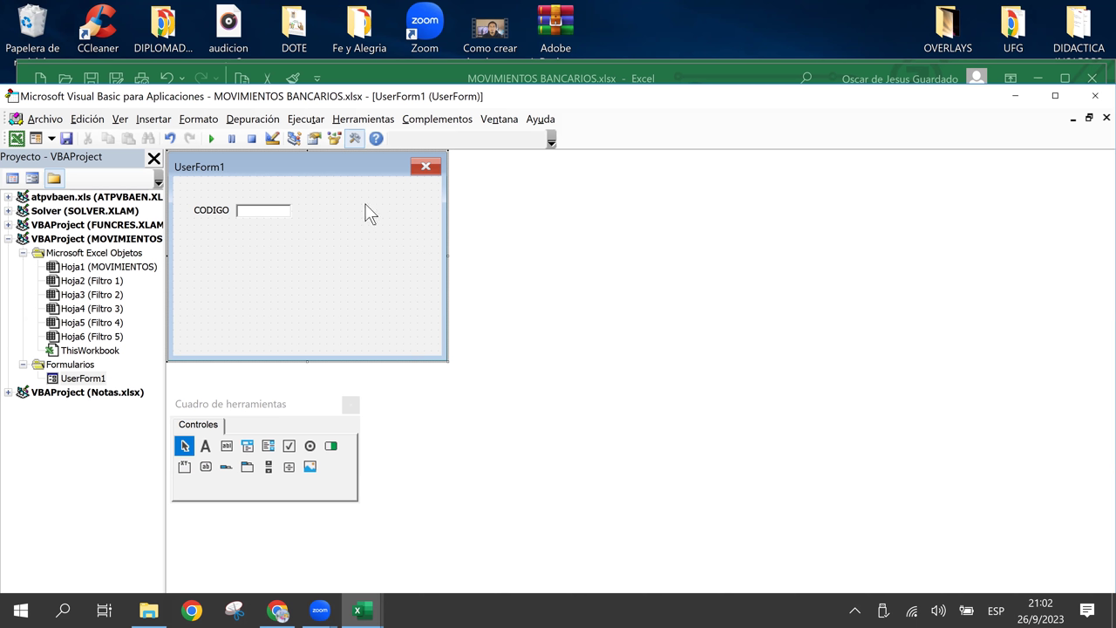
- Close the VBA editor and review the dates, values and CODIGO formula on the MOVIMIENTOS sheet
left_click(1096, 101)
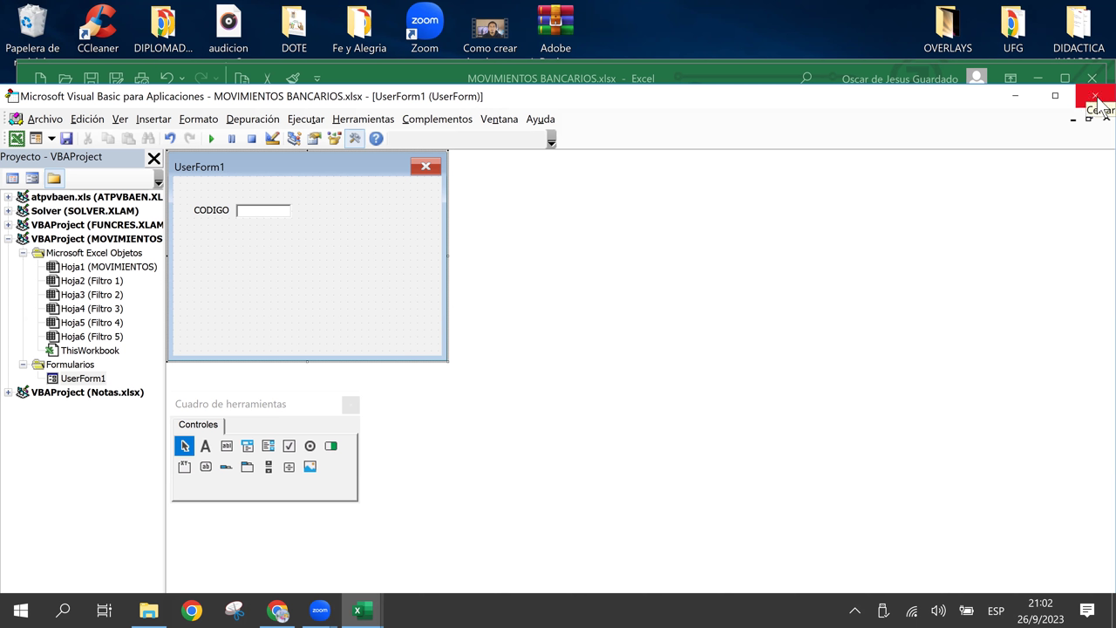
left_click(1096, 101)
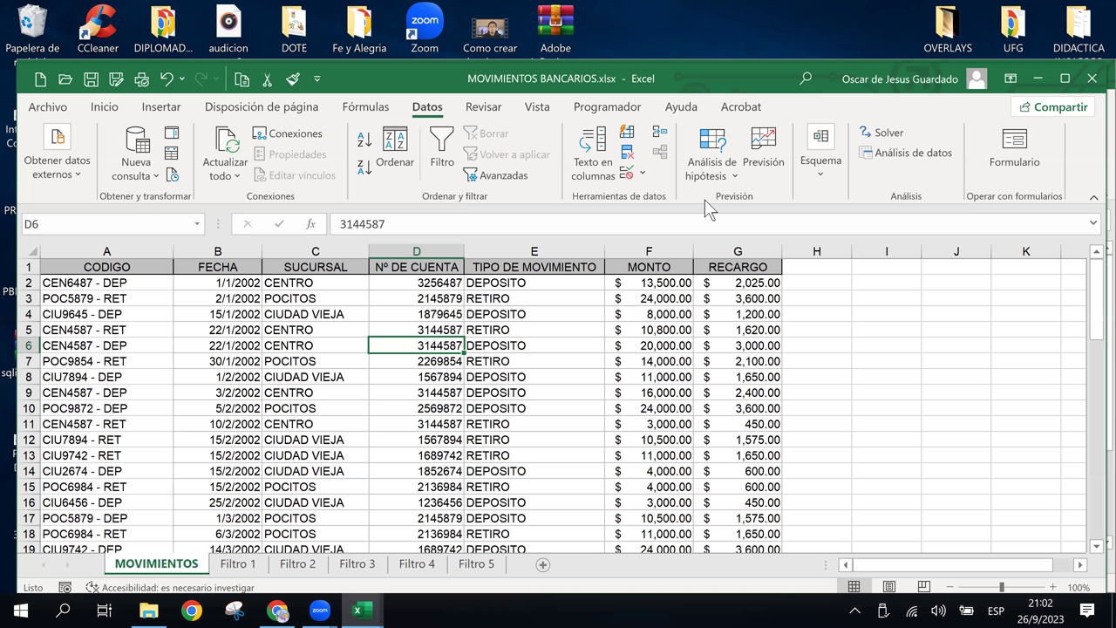
left_click(497, 312)
left_click(255, 298)
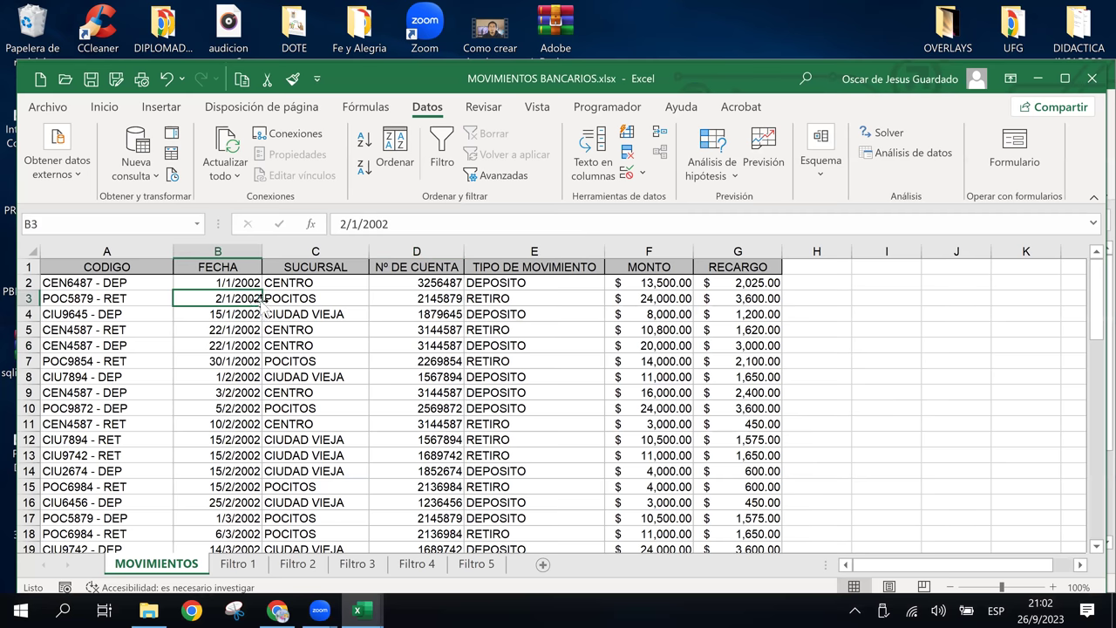
left_click(214, 331)
left_click(222, 284)
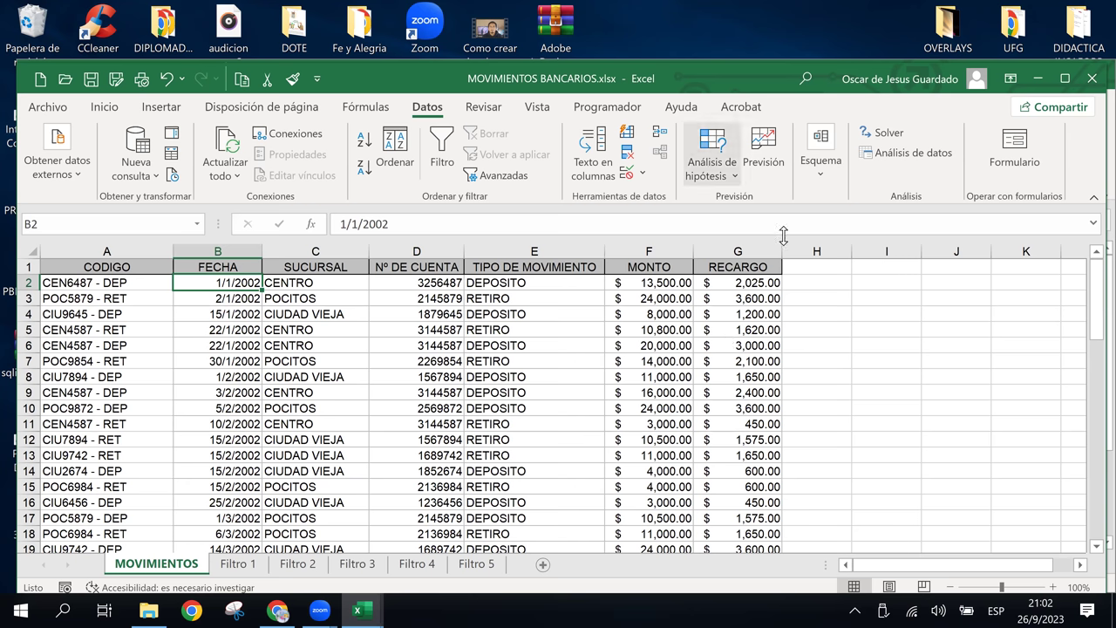
left_click(498, 329)
left_click(50, 312)
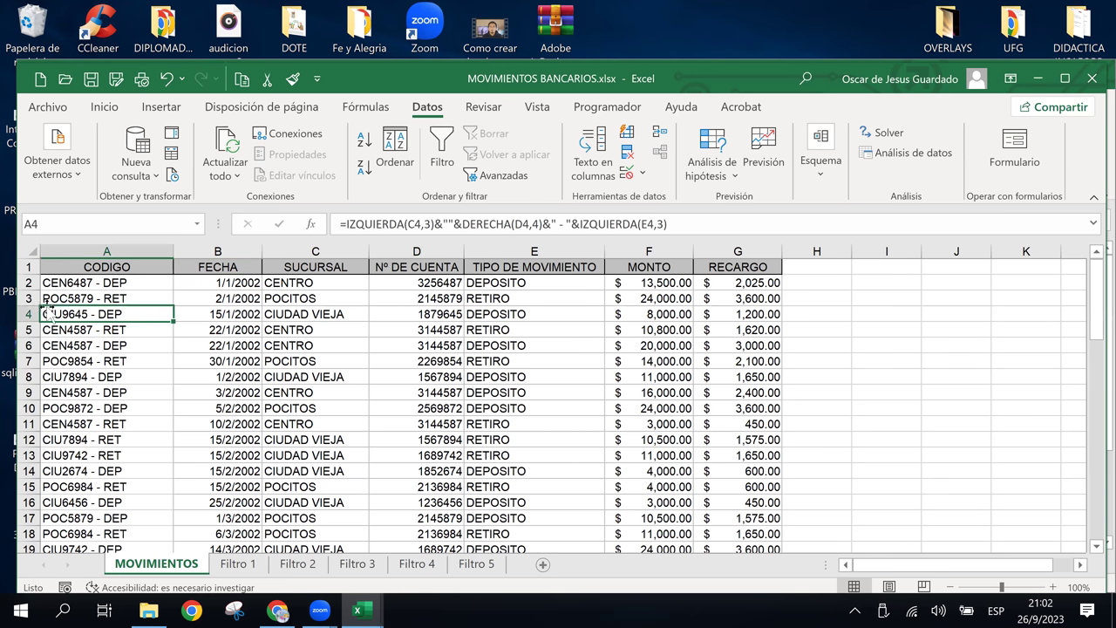
- Close MOVIMIENTOS BANCARIOS and Notas.xlsx without saving, then minimize File Explorer
left_click(1092, 78)
left_click(558, 366)
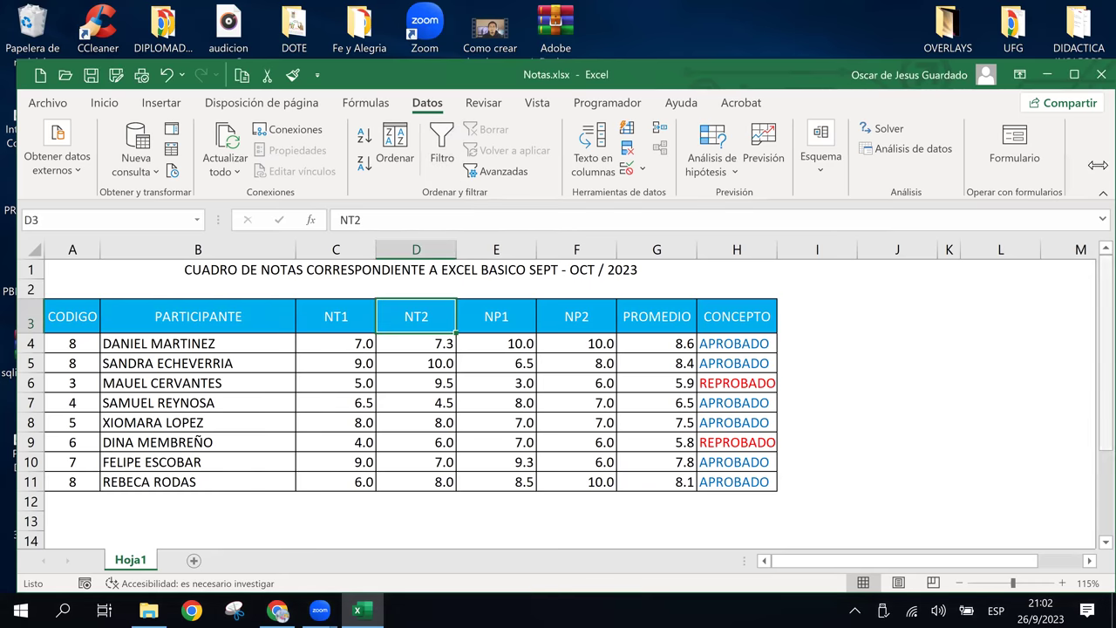
left_click(1101, 75)
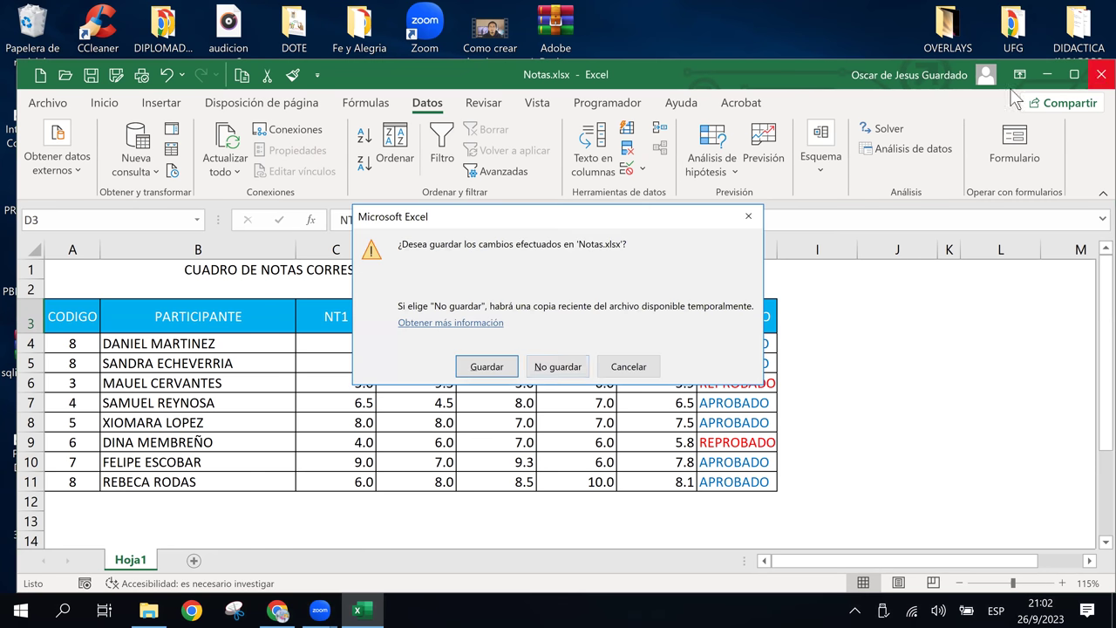
left_click(550, 366)
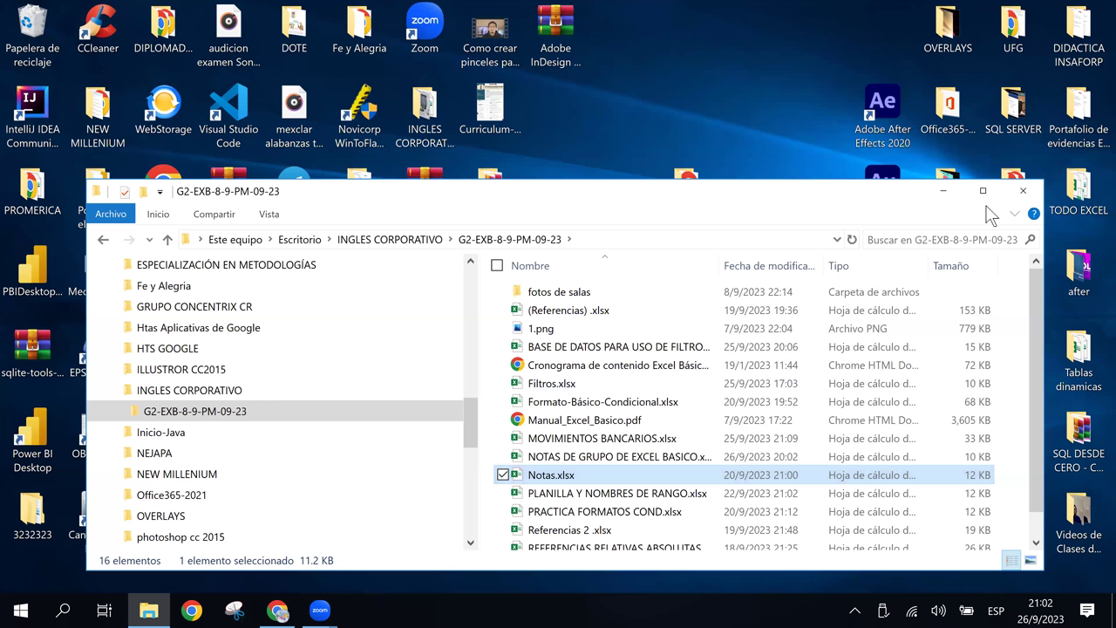
left_click(942, 191)
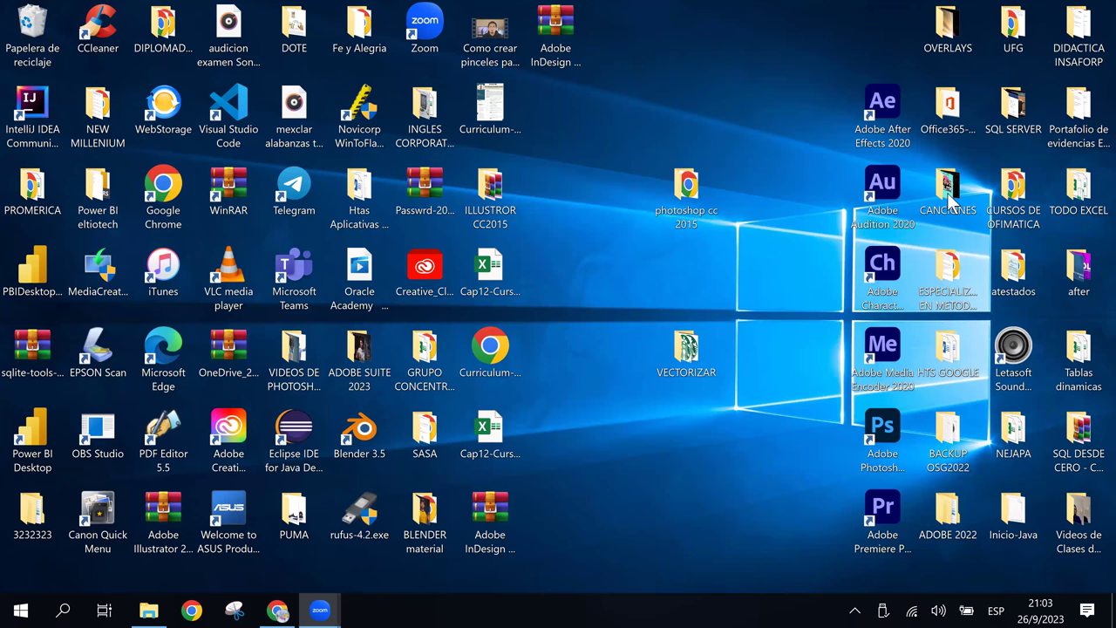